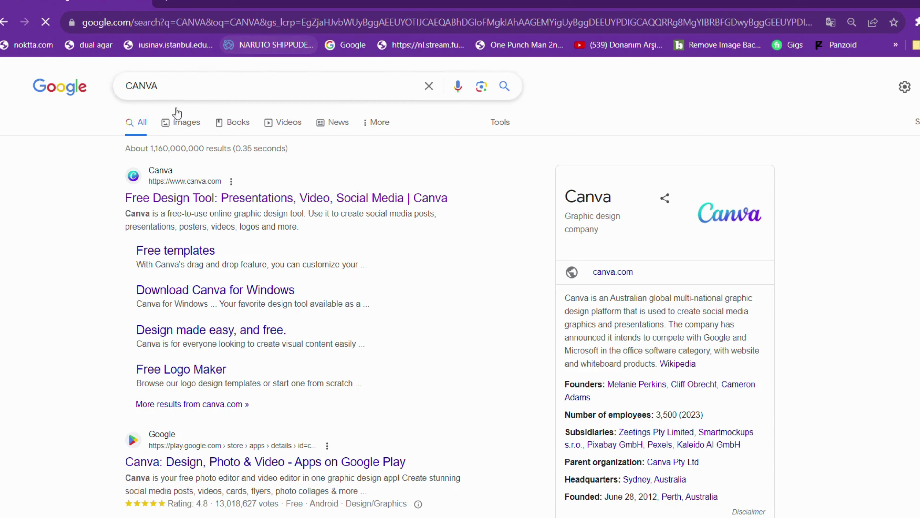
Open the Canva website from the Google search results
left_click_drag(183, 90, 96, 92)
left_click(84, 125)
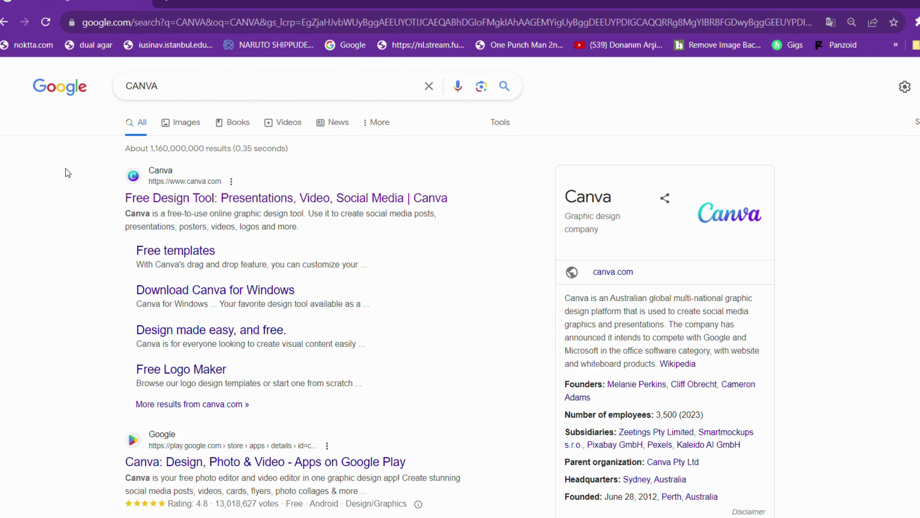
left_click_drag(145, 199, 166, 172)
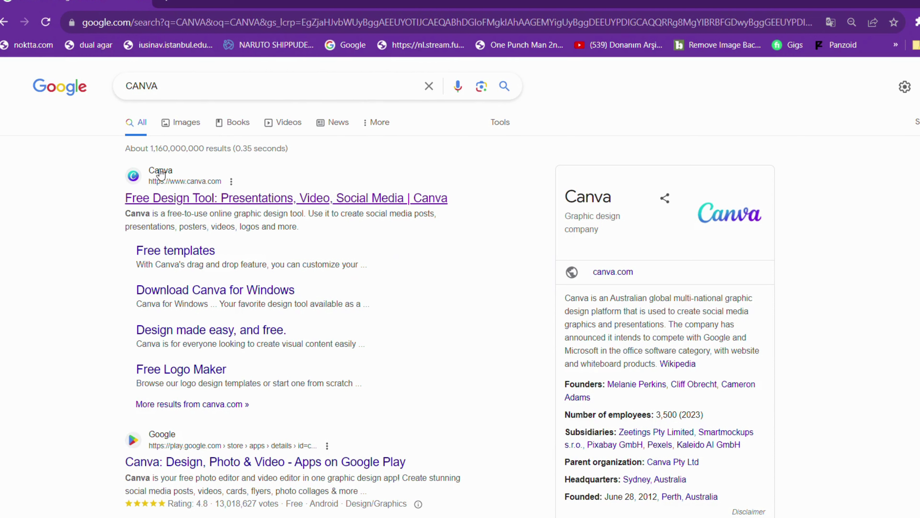
left_click(431, 204)
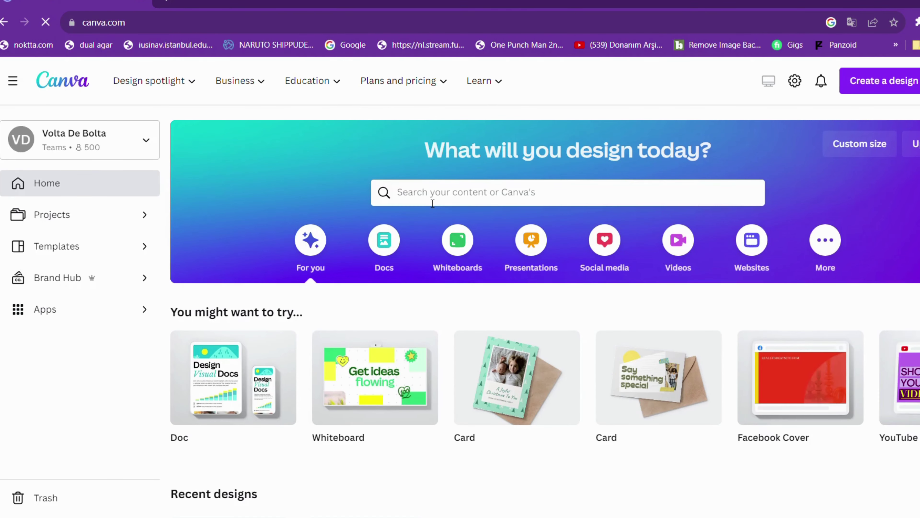
Start creating a new design with a custom size
scroll(424, 196, "down", 2)
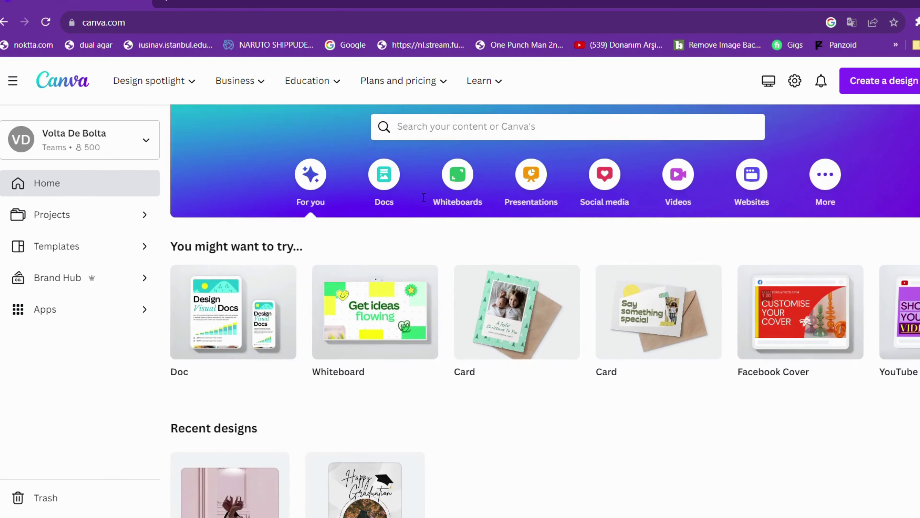
scroll(421, 195, "up", 2)
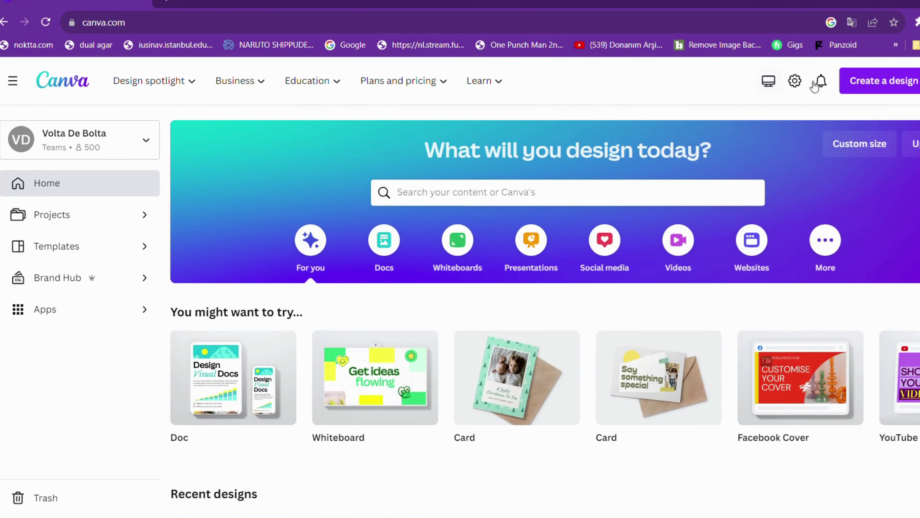
scroll(849, 99, "down", 3)
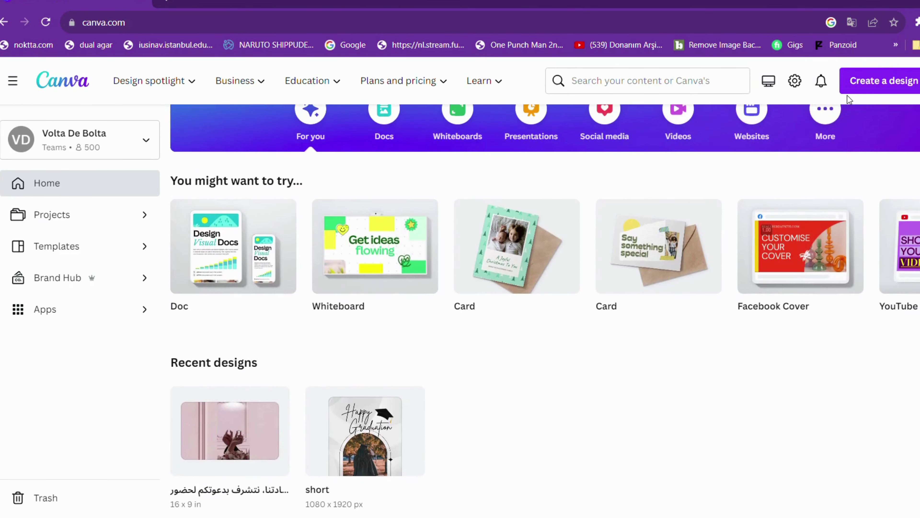
scroll(849, 99, "up", 3)
left_click(853, 82)
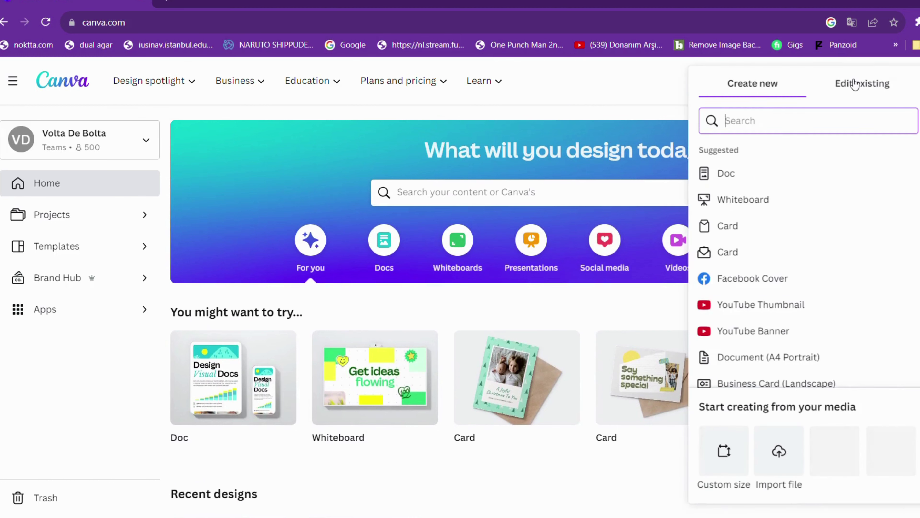
left_click(738, 450)
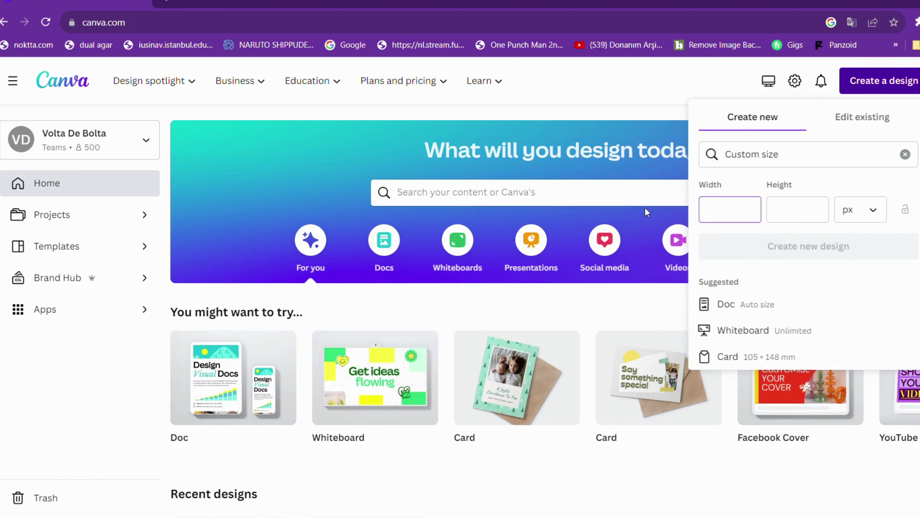
Create a new design 16 in wide and 9 in high, and hide the template area in its editor
left_click(800, 217)
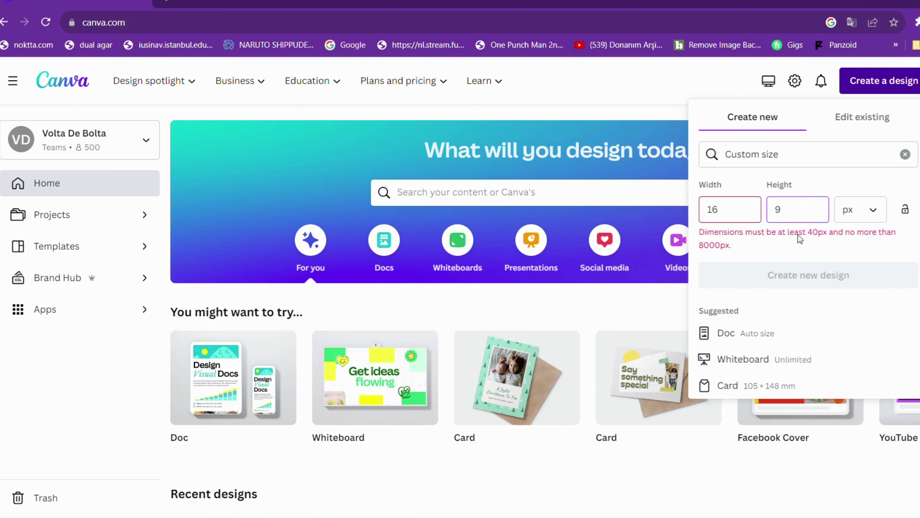
type("9")
left_click(867, 209)
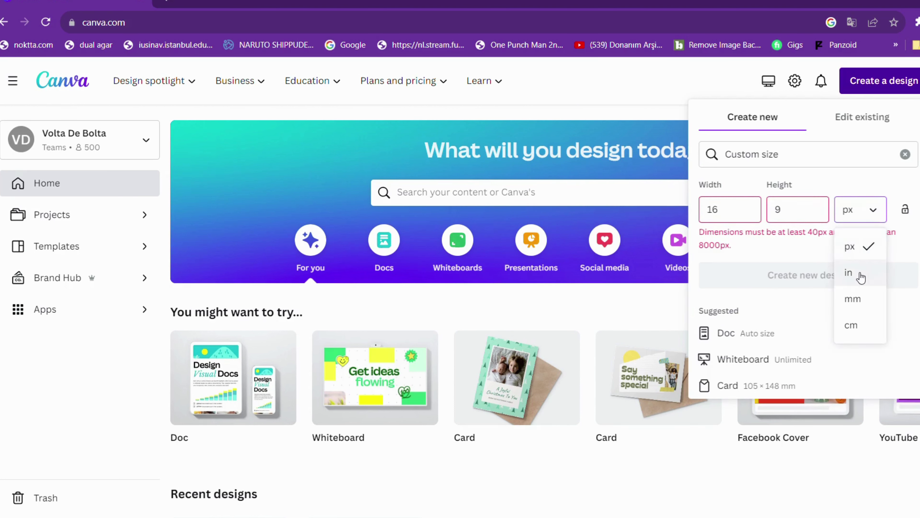
left_click(861, 274)
left_click(740, 211)
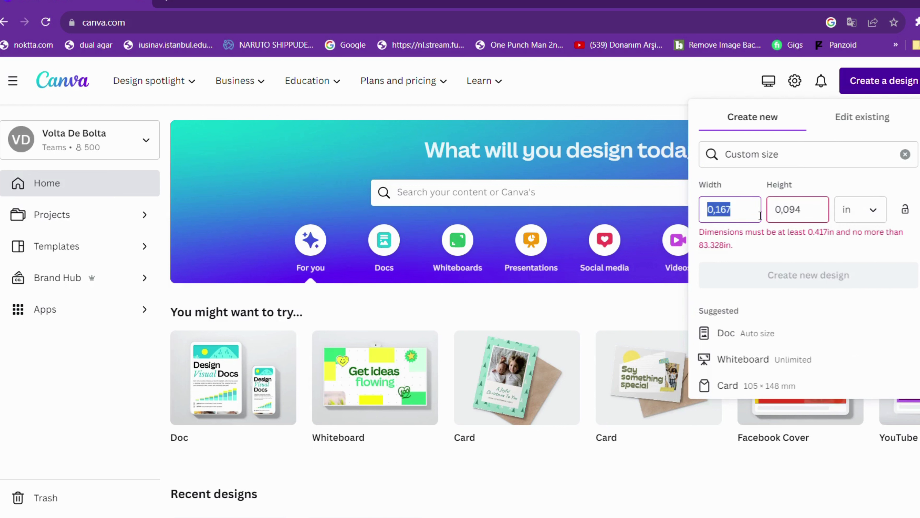
type("16")
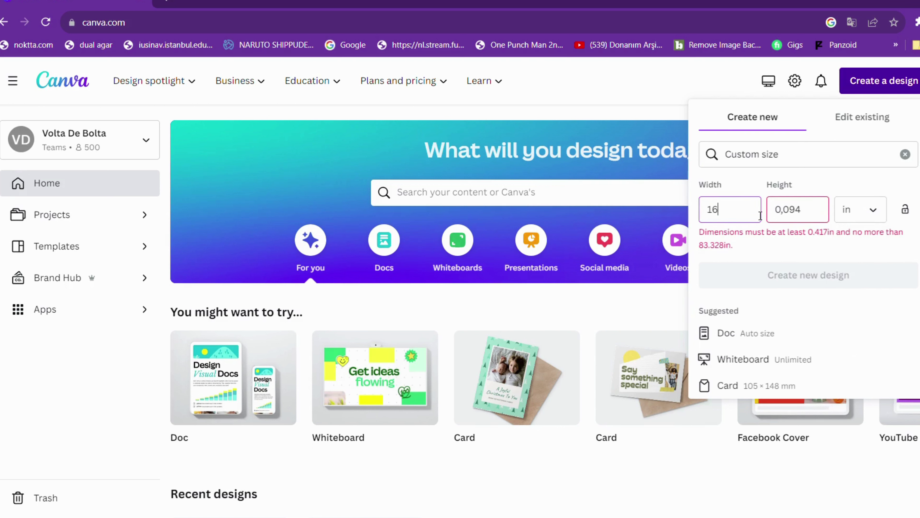
left_click(811, 216)
type("9")
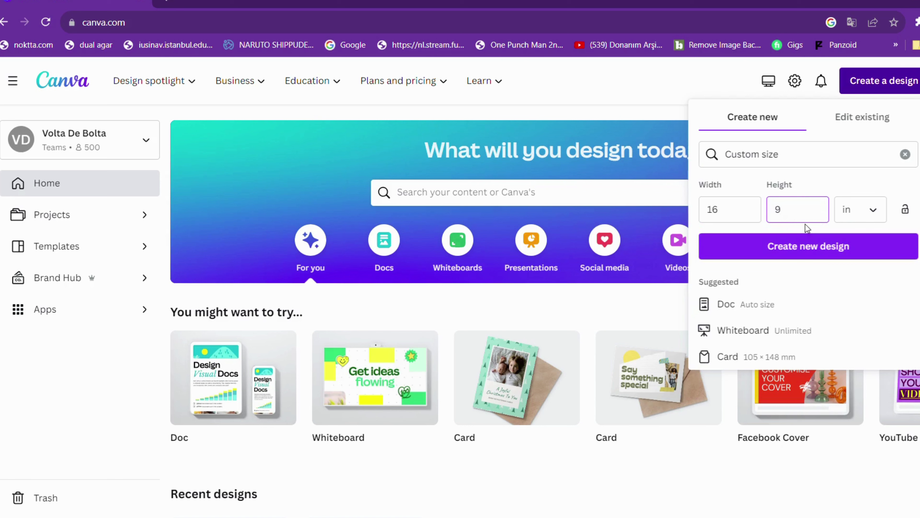
left_click(805, 243)
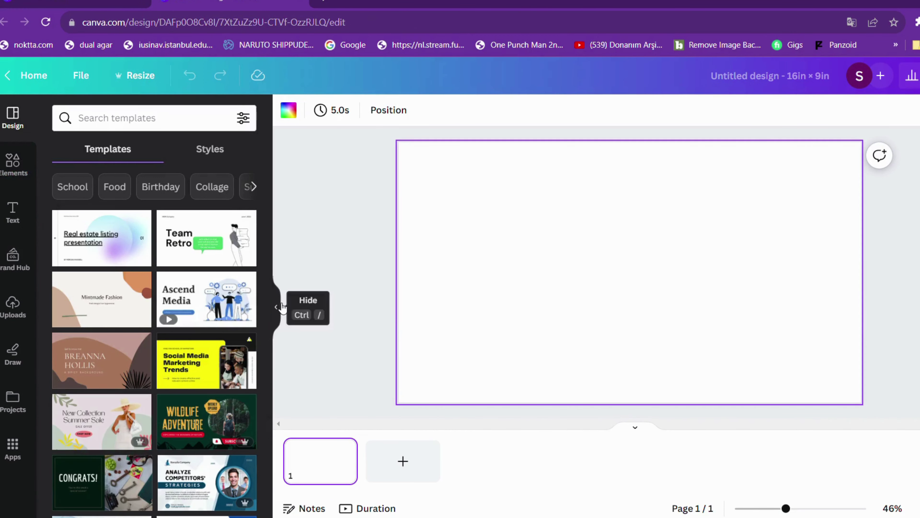
left_click(279, 306)
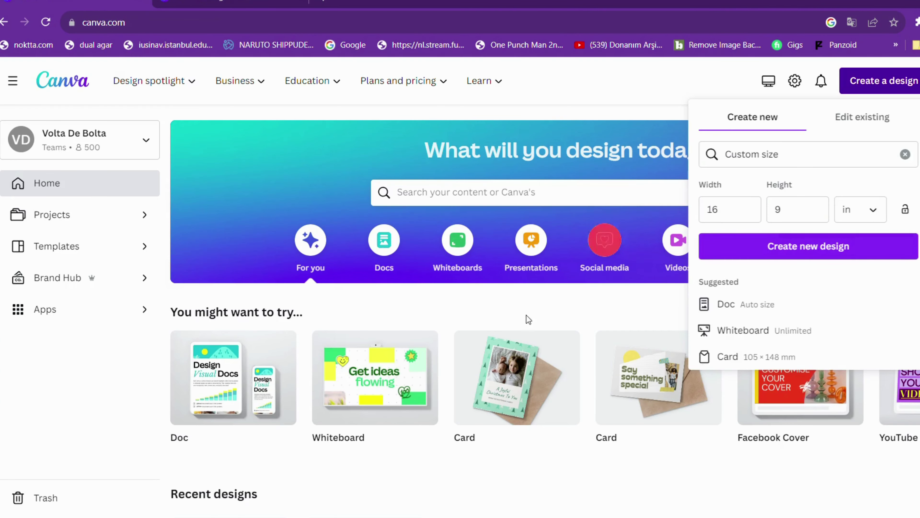
Return to the Canva home page and set the custom size's unit to px and its width to 1080
scroll(525, 317, "down", 5)
scroll(522, 321, "up", 5)
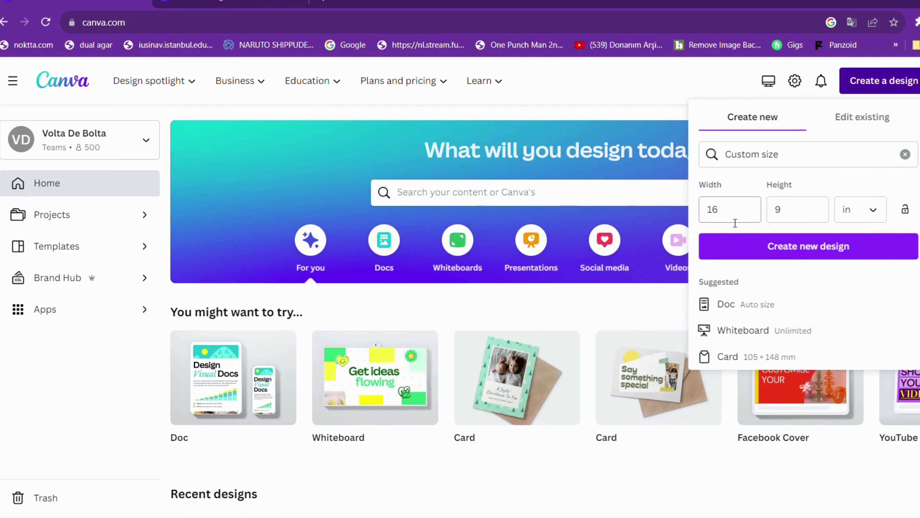
left_click(724, 217)
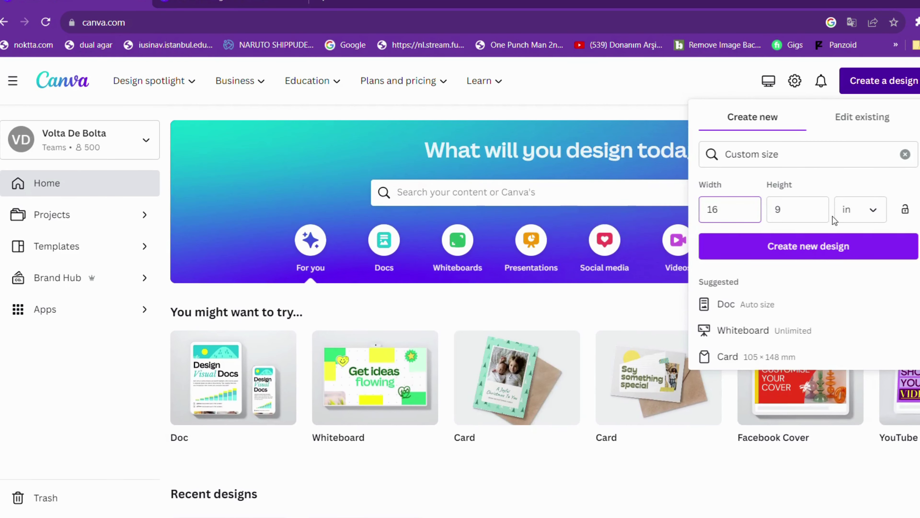
left_click(851, 210)
left_click(870, 245)
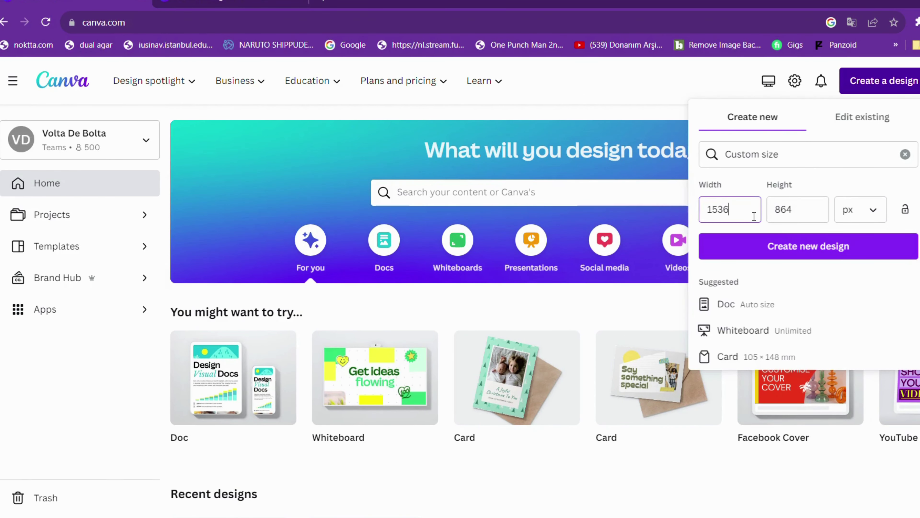
double_click(742, 222)
type("10")
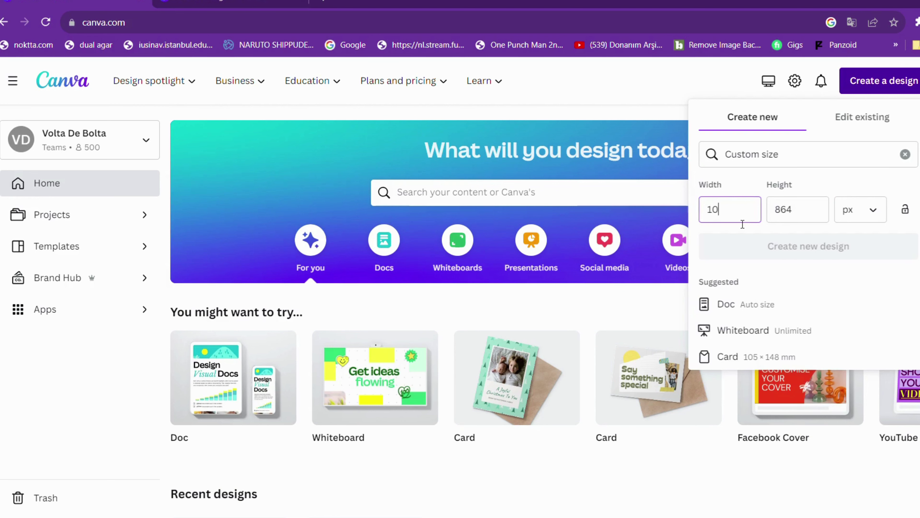
type("80")
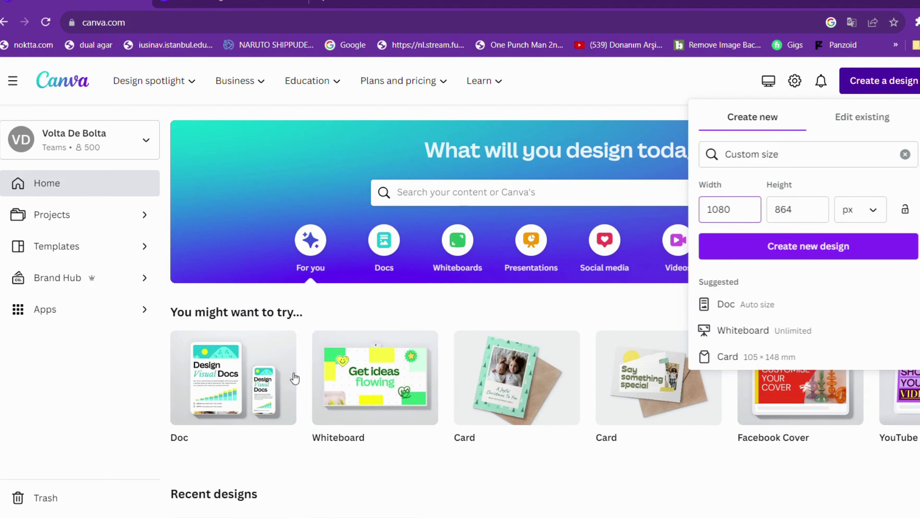
Set the custom height to 1920 px and create the new vertical design
scroll(344, 379, "down", 2)
scroll(343, 379, "down", 3)
scroll(466, 382, "up", 5)
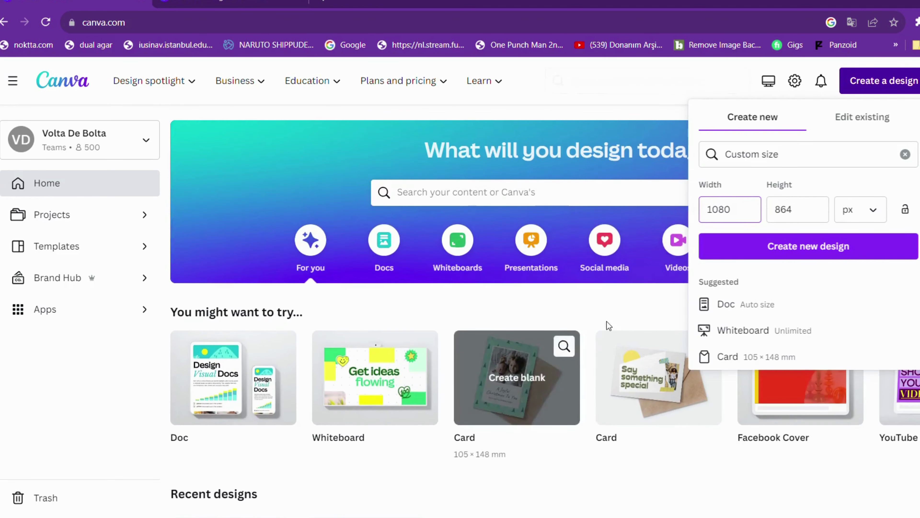
left_click(819, 212)
key("BackSpace")
key("BackSpace")
key("BackSpace")
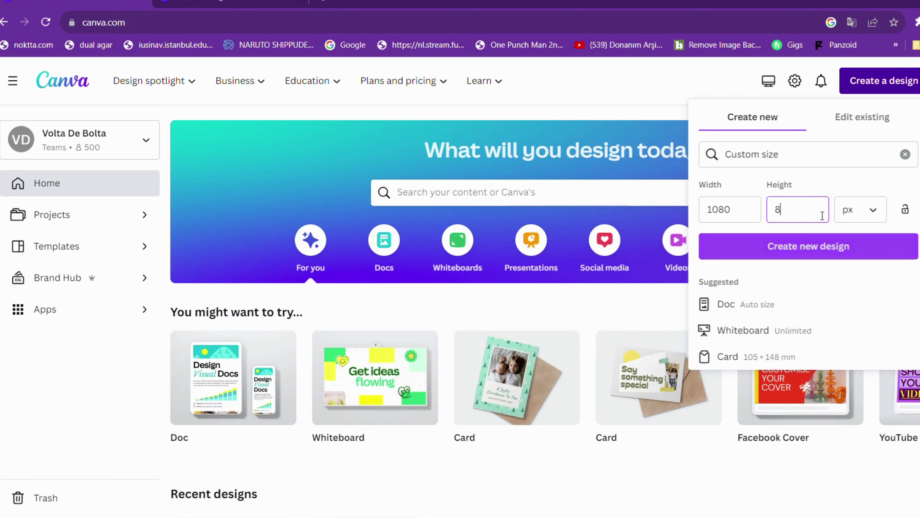
type("1920")
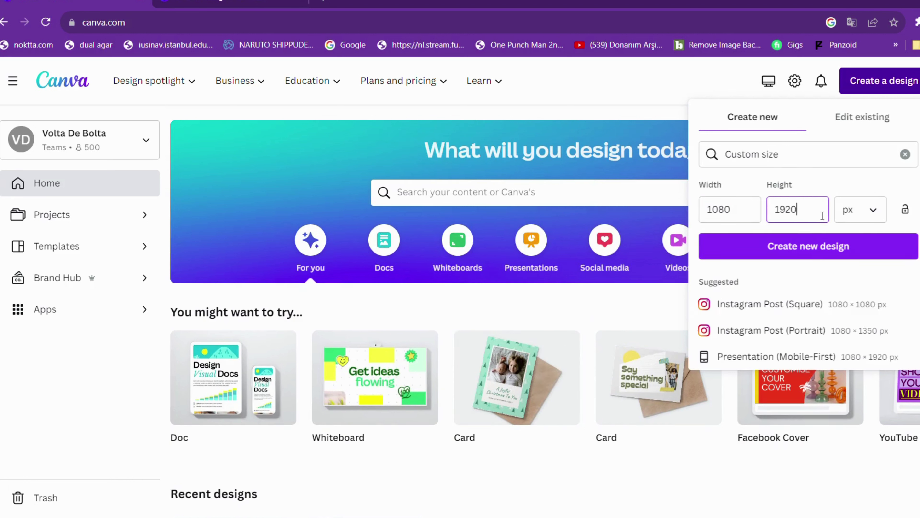
left_click(775, 245)
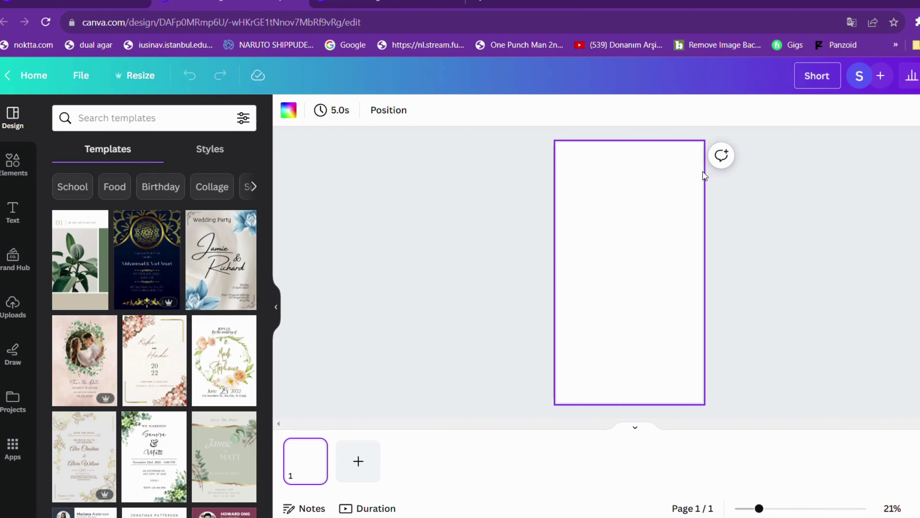
Finish naming the vertical design Short and title the 16 × 9 in design Youtube
left_click(779, 209)
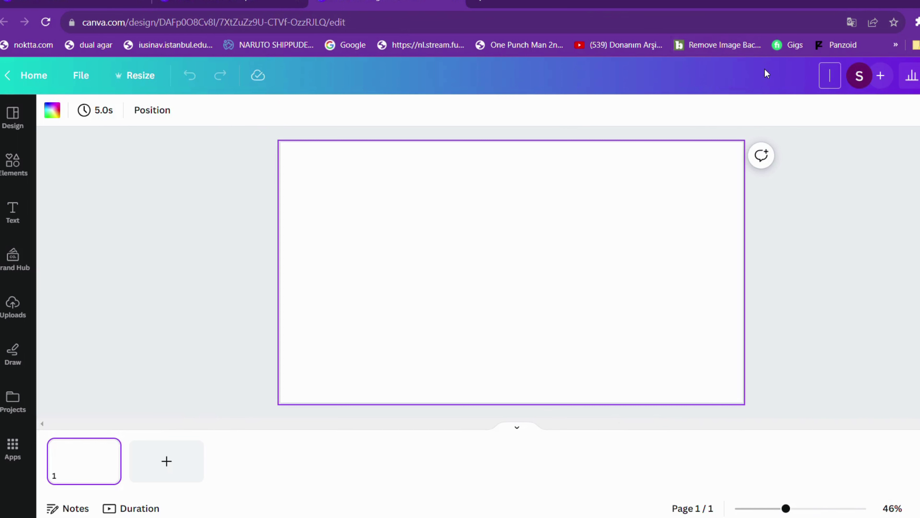
type("Youtube")
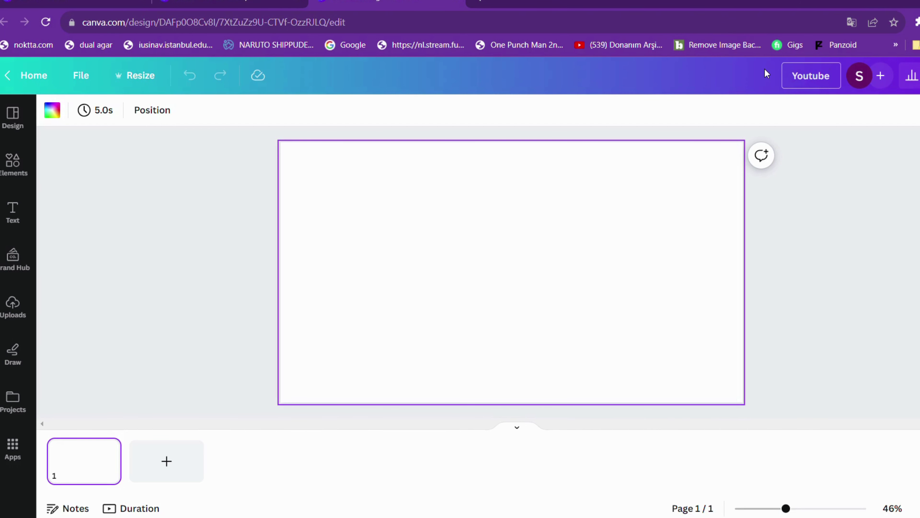
left_click(884, 331)
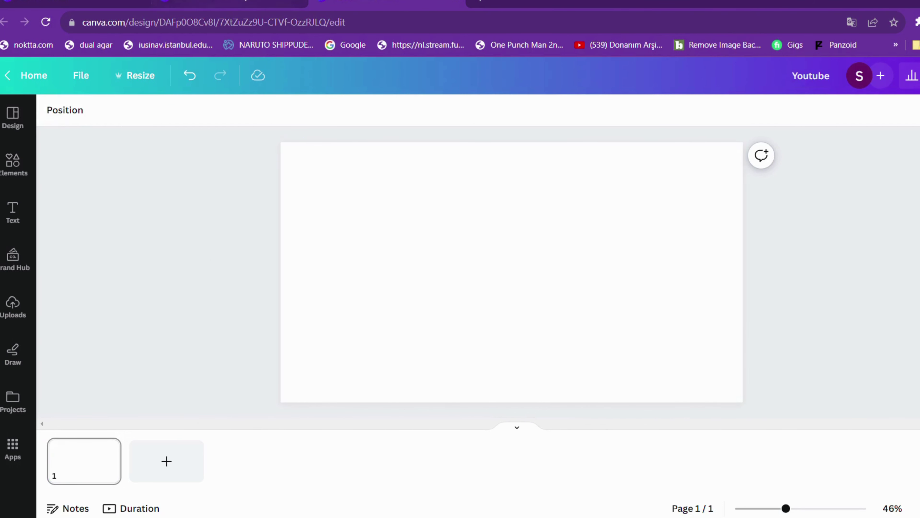
Switch to the Short design and add the uploaded image of the bride in a wedding gown to its page
left_click(290, 4)
left_click(654, 325)
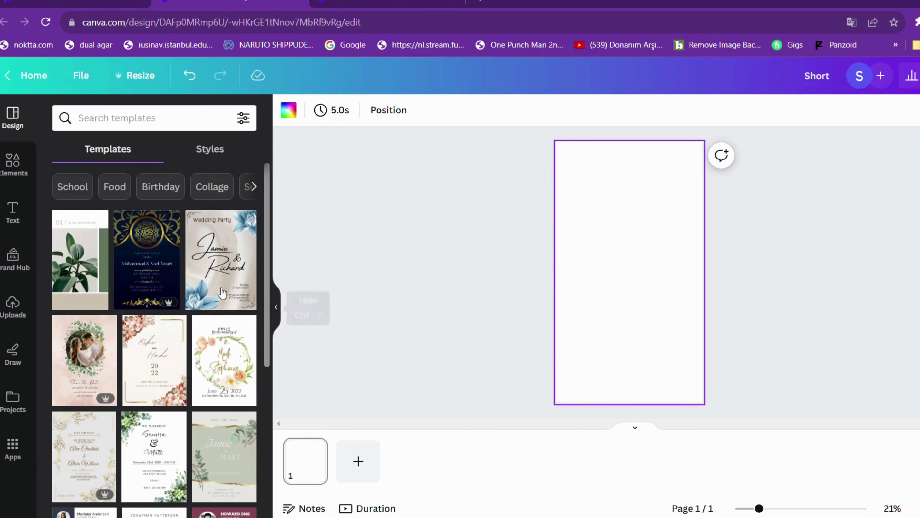
left_click(23, 174)
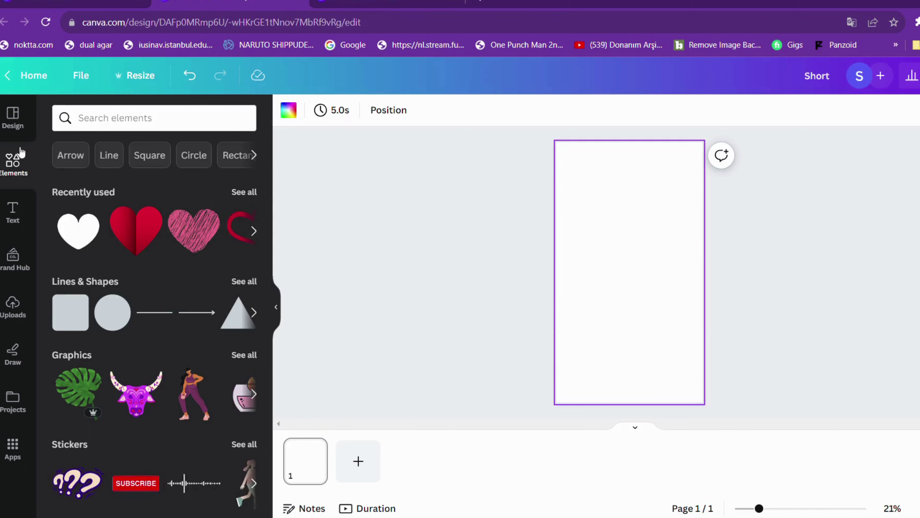
left_click(18, 126)
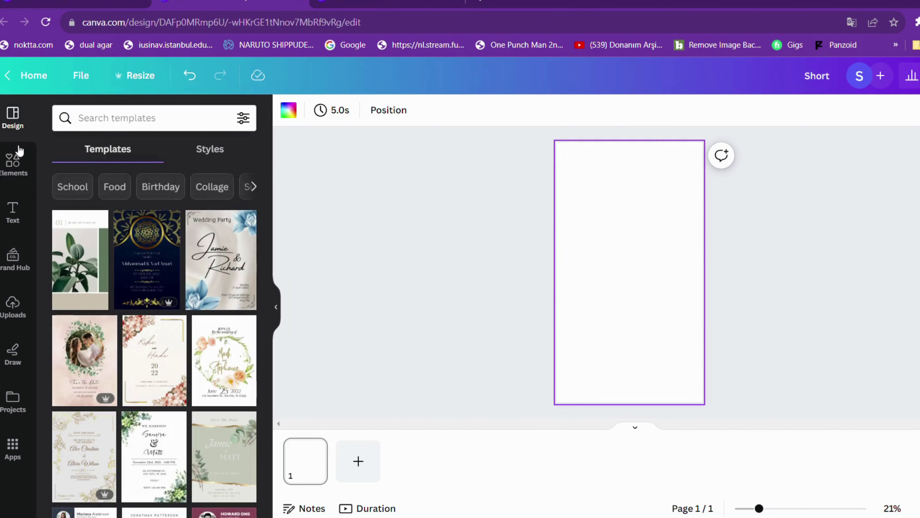
left_click(15, 305)
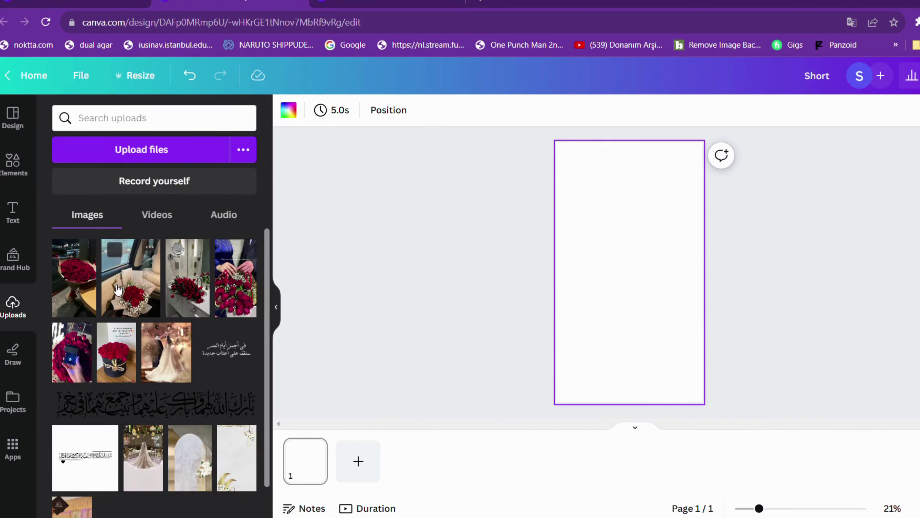
scroll(165, 337, "down", 2)
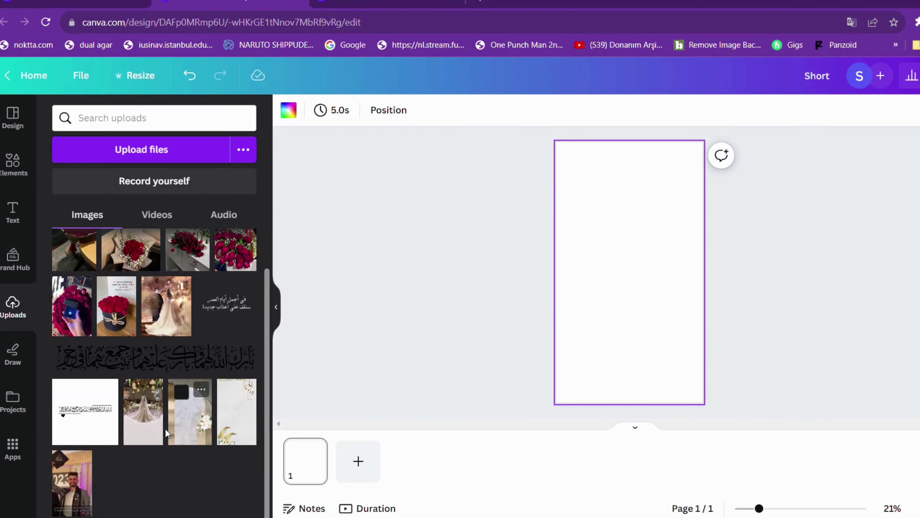
left_click(147, 426)
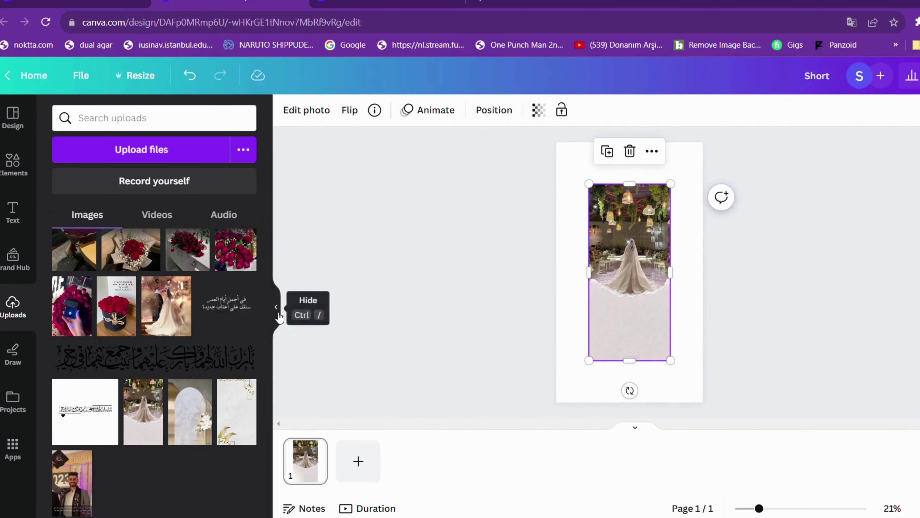
Enlarge and reposition the bride image so it fills the whole vertical page, with the side area hidden
left_click(276, 307)
left_click_drag(480, 289, 457, 225)
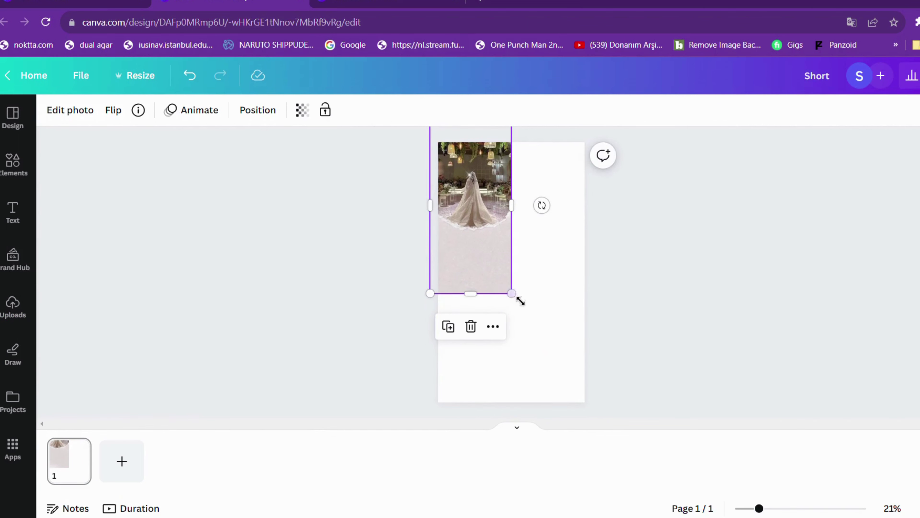
left_click_drag(519, 301, 654, 423)
left_click_drag(574, 376, 548, 311)
left_click_drag(442, 408, 471, 377)
mouse_move(550, 314)
left_mouse_down()
mouse_move(557, 333)
mouse_move(547, 343)
mouse_move(544, 328)
left_mouse_up()
left_click_drag(573, 379, 606, 387)
left_click(632, 374)
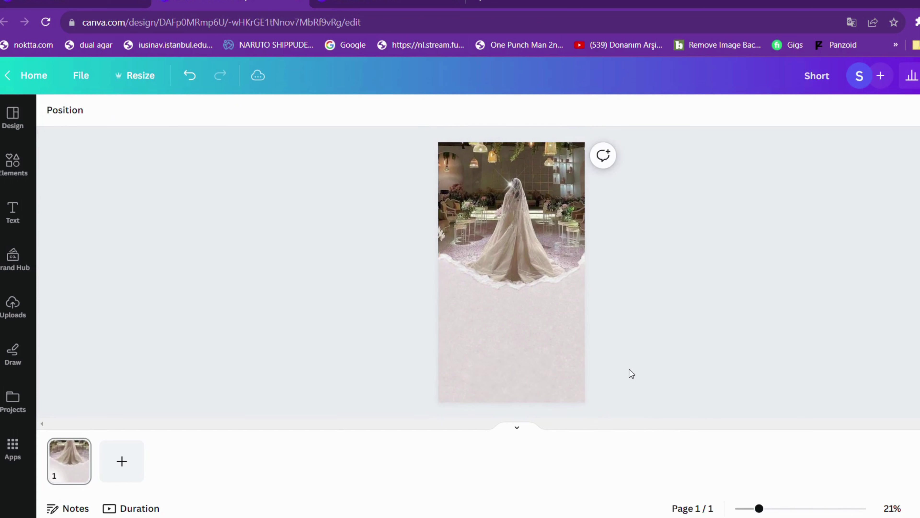
Duplicate the page with the bride image and return to the first page
left_click(579, 353)
left_click(670, 323)
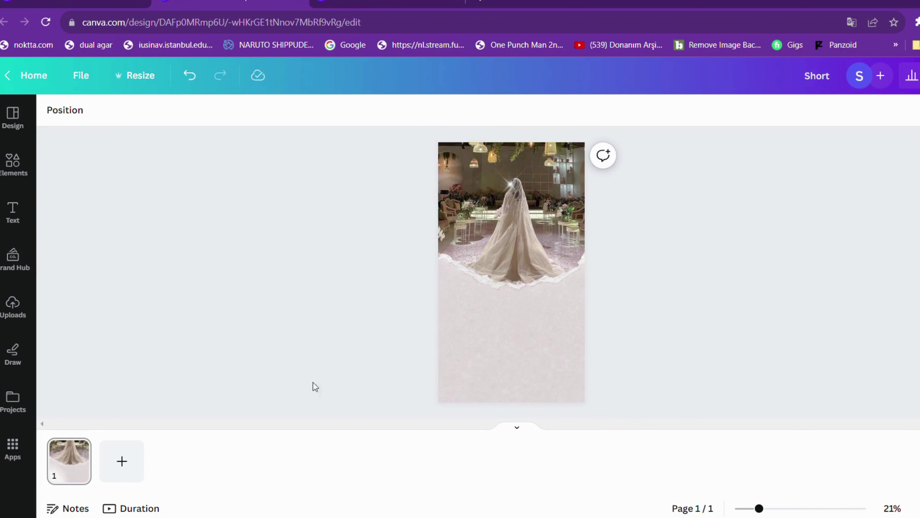
left_click(82, 463)
right_click(82, 463)
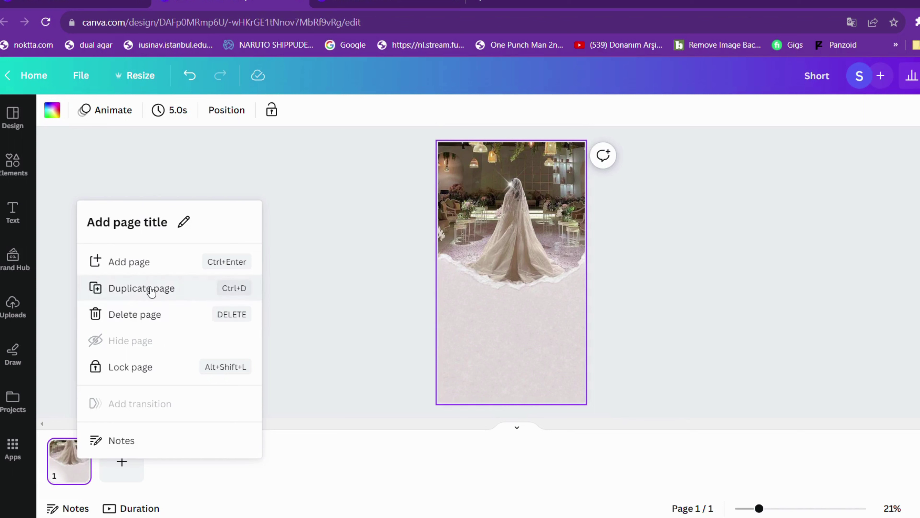
left_click(213, 293)
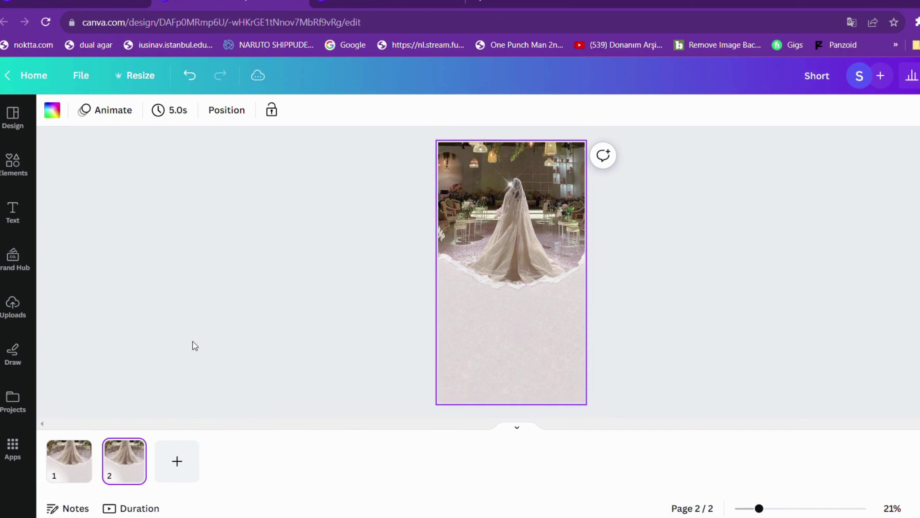
left_click(71, 461)
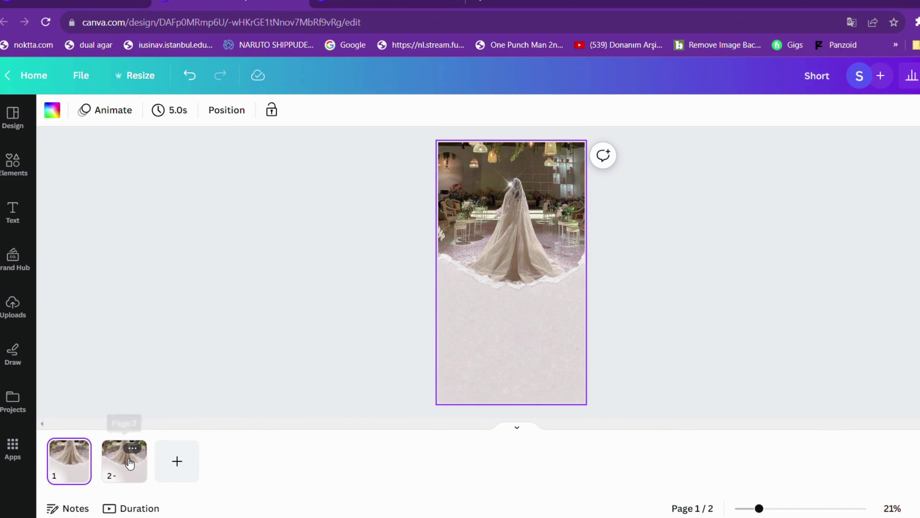
left_click(125, 460)
left_click(332, 322)
left_click(69, 458)
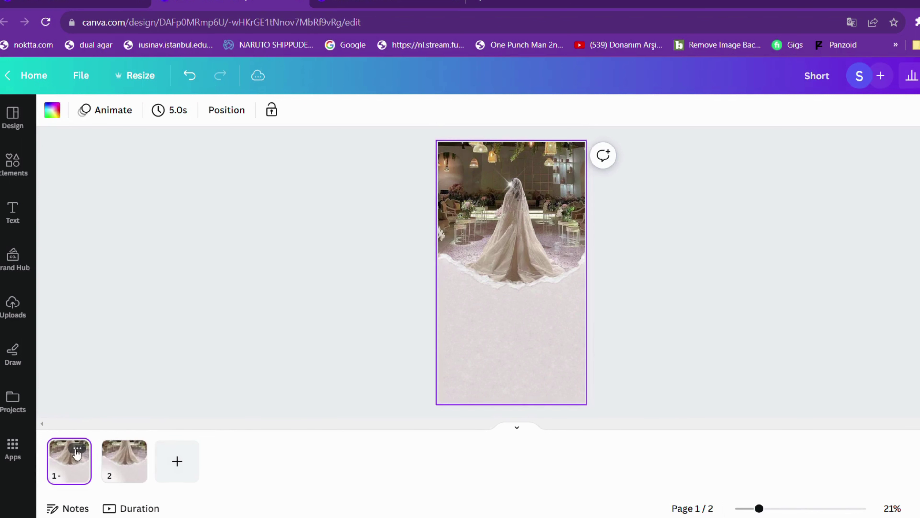
Add a subheading text box on the blank paper area below the bride on page 1
left_click(477, 299)
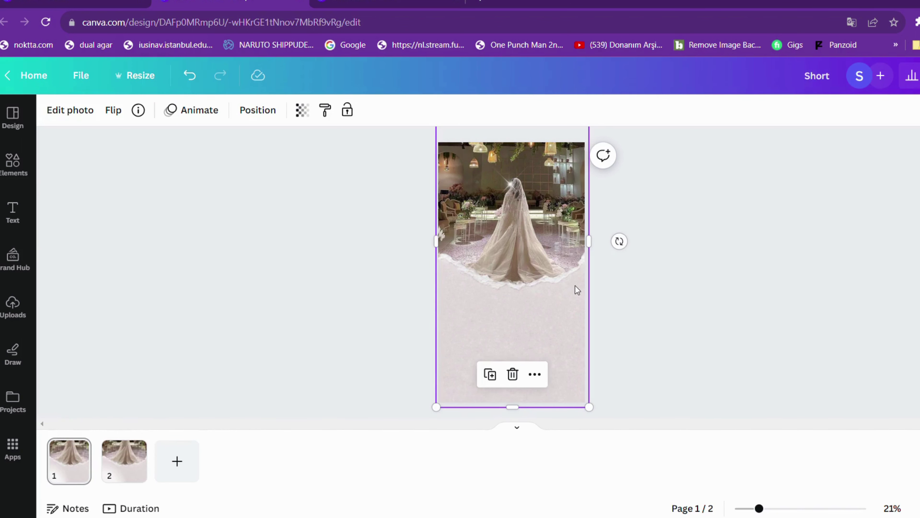
scroll(575, 286, "up", 6, "ctrl")
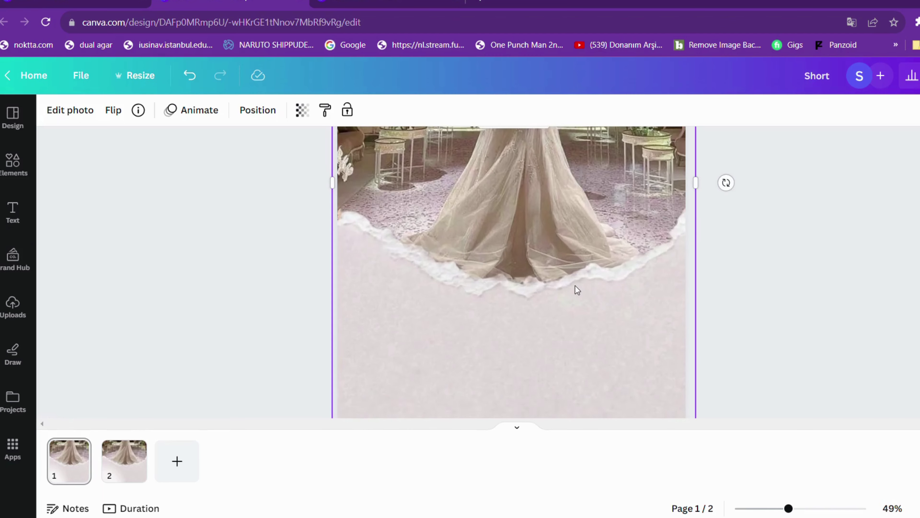
scroll(575, 285, "up", 2)
scroll(575, 286, "down", 8)
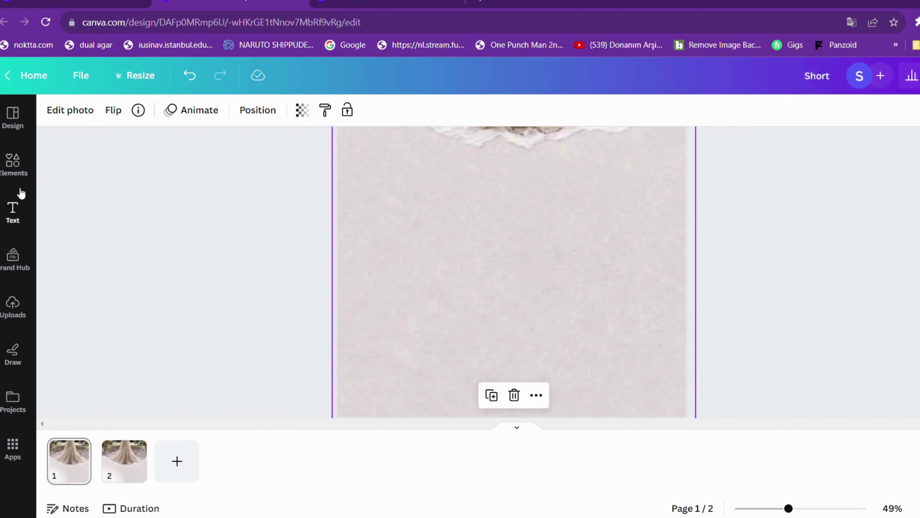
left_click(16, 171)
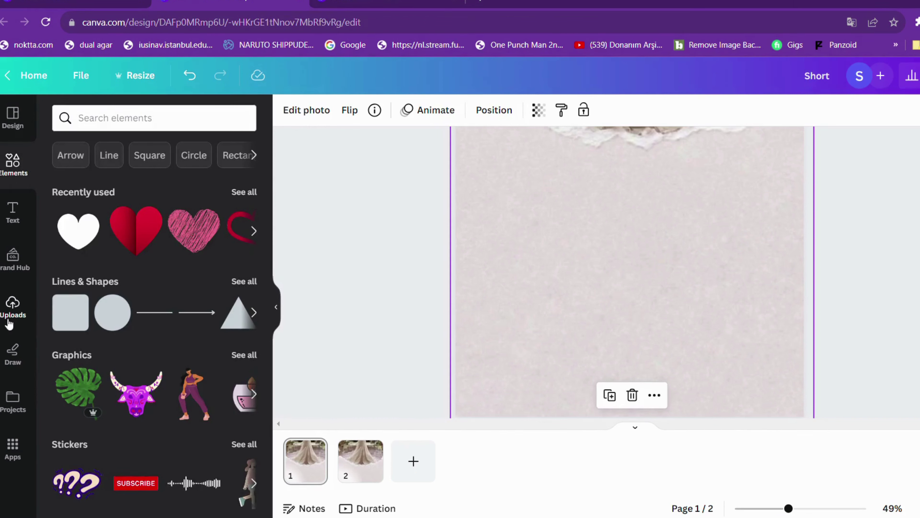
left_click(13, 214)
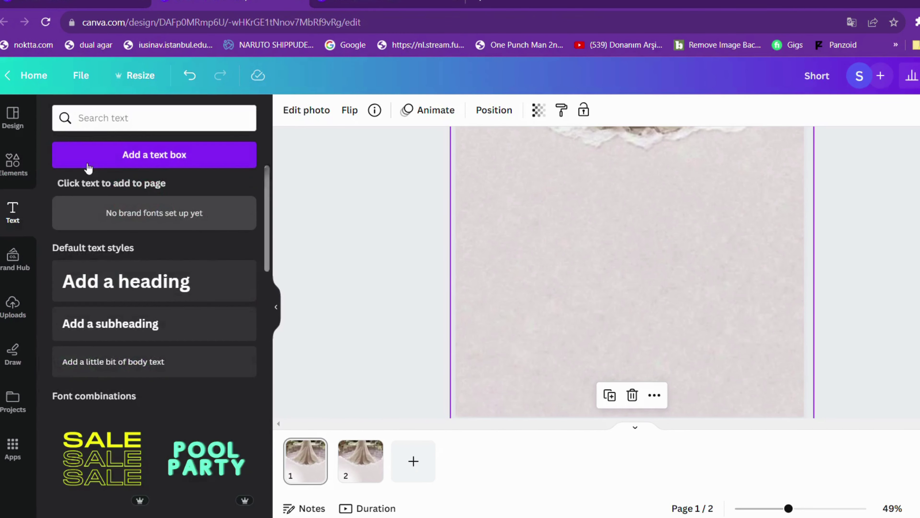
left_click(150, 118)
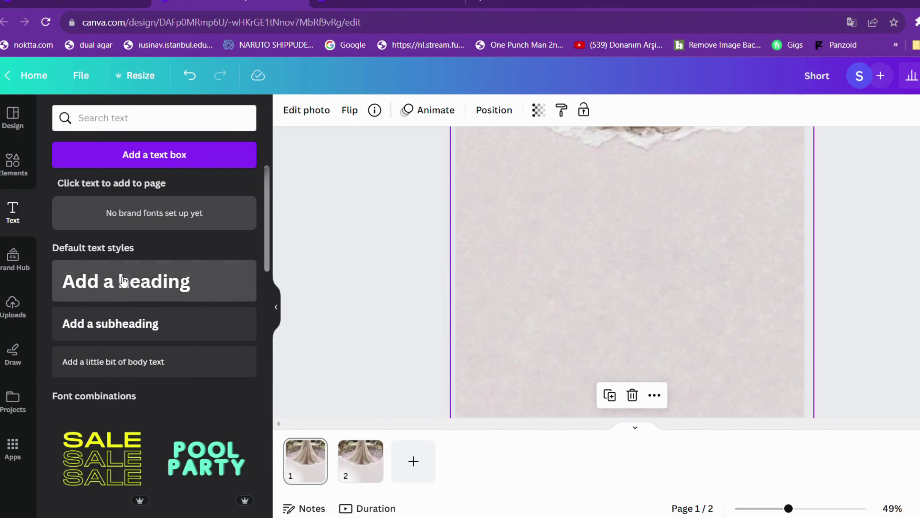
left_click_drag(123, 280, 132, 280)
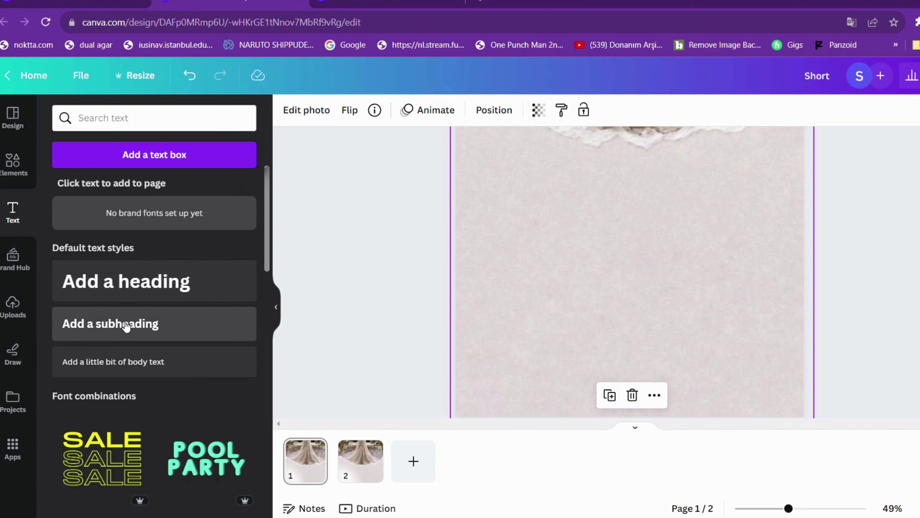
left_click_drag(127, 331, 526, 237)
left_click(22, 123)
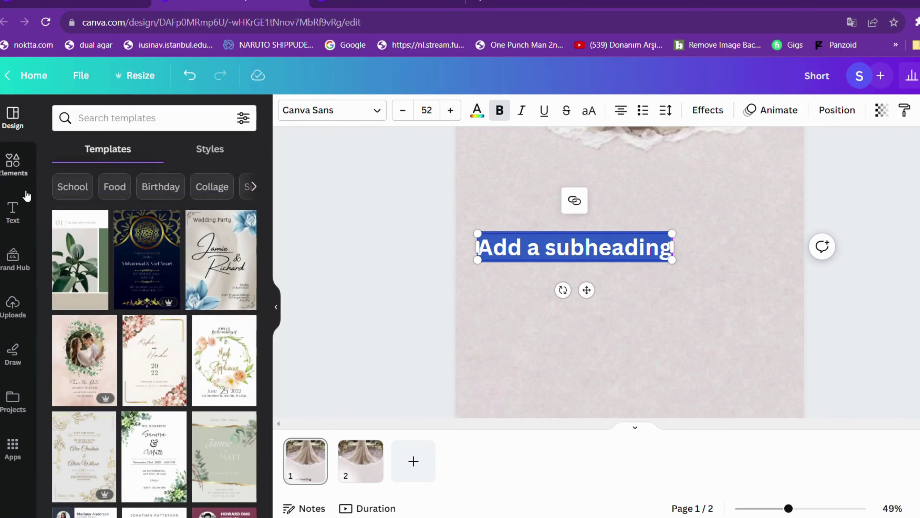
left_click(277, 301)
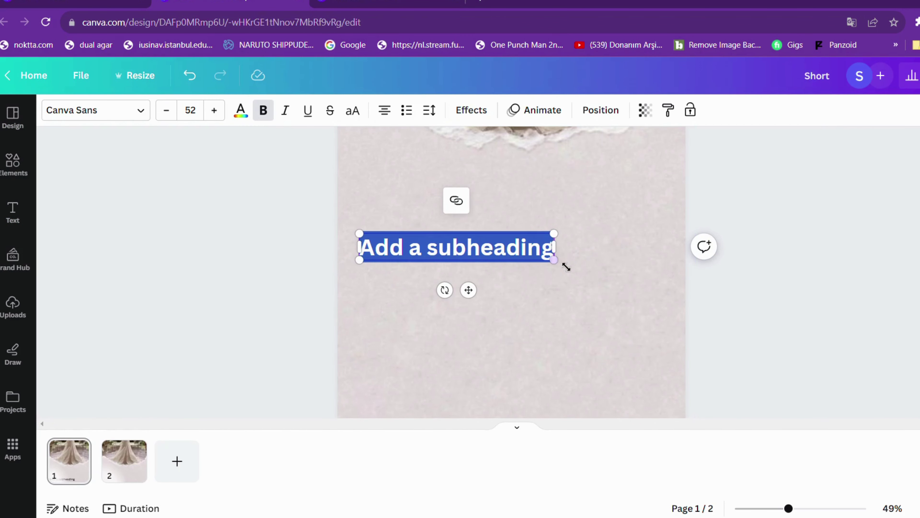
Shrink the subheading to about size 30.7 and place a copy of it on the same line near the page's right edge
left_click_drag(554, 260, 476, 250)
left_click(539, 274)
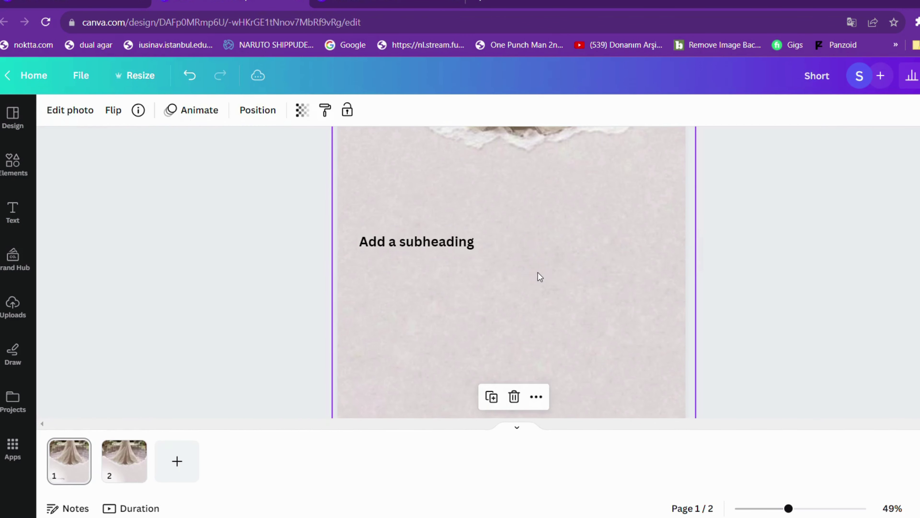
left_click(442, 243)
right_click(444, 244)
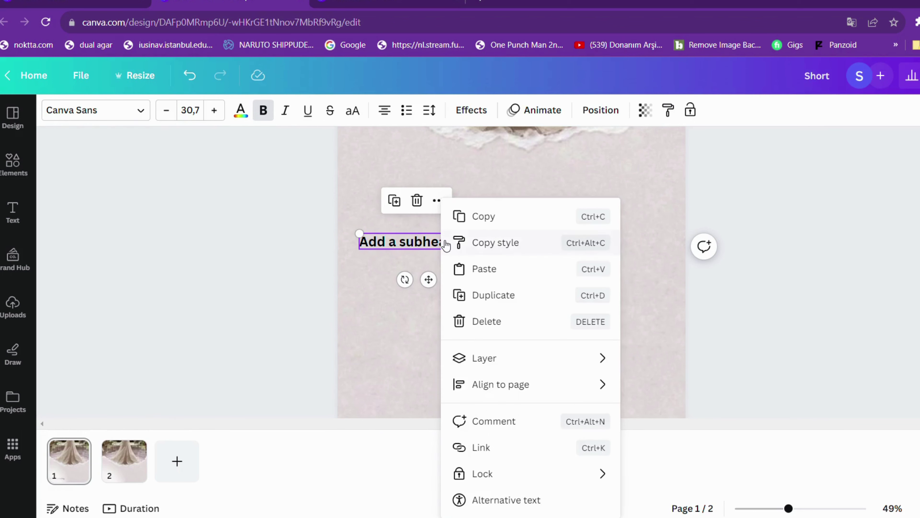
left_click(493, 213)
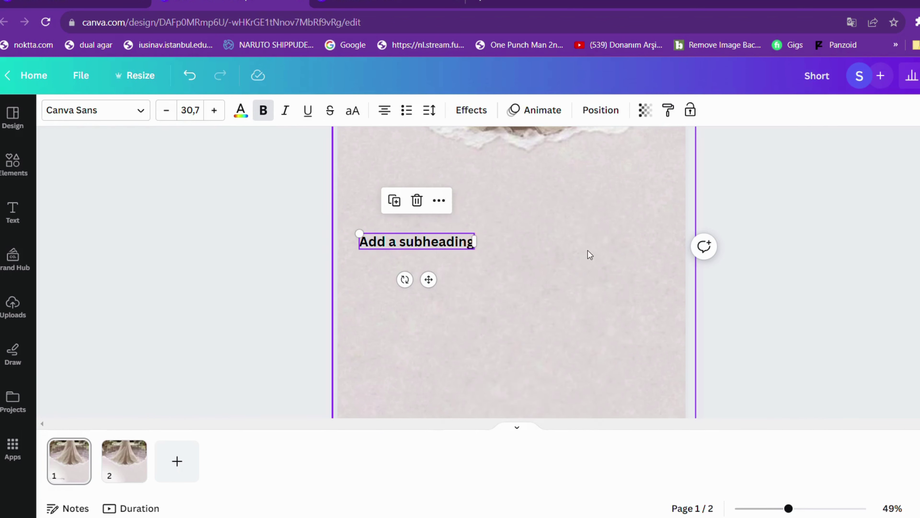
right_click(592, 255)
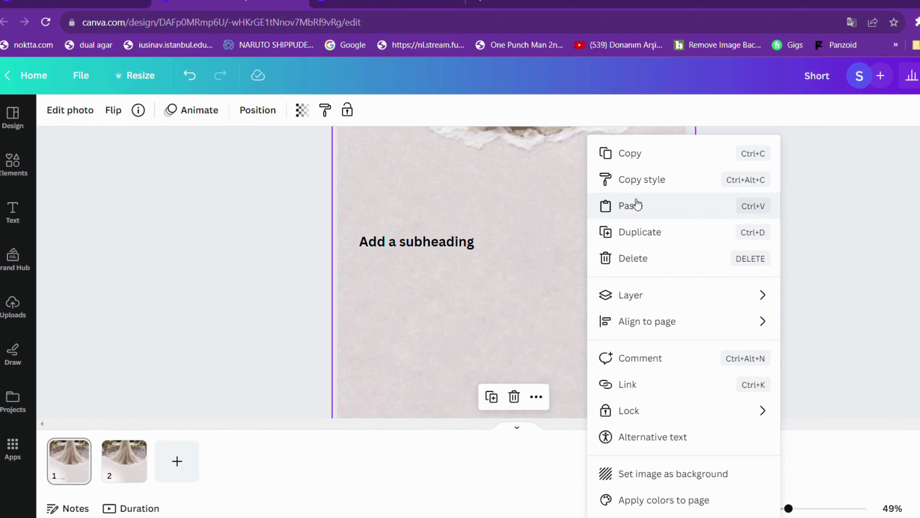
left_click(631, 206)
left_click_drag(430, 241, 611, 240)
Replace the left subheading's text with the bride's first name in Arabic and enlarge it to about size 92.3
left_click(451, 241)
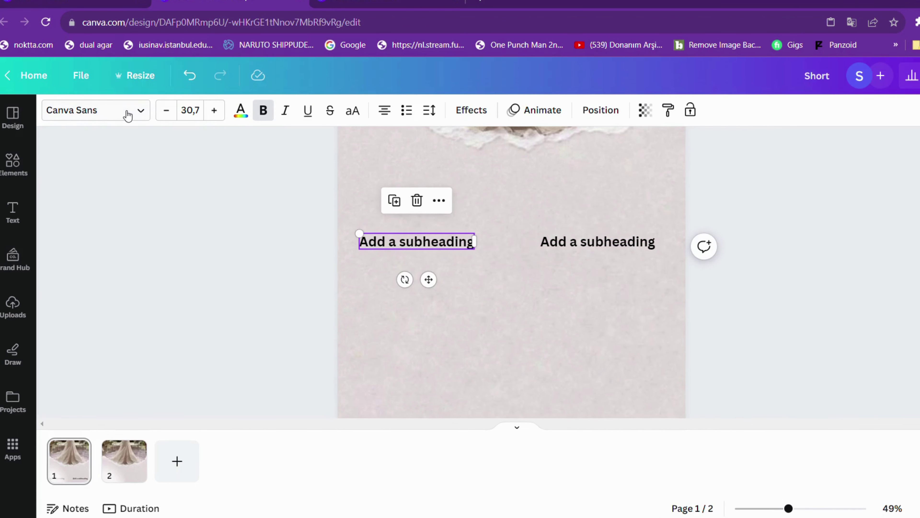
double_click(428, 237)
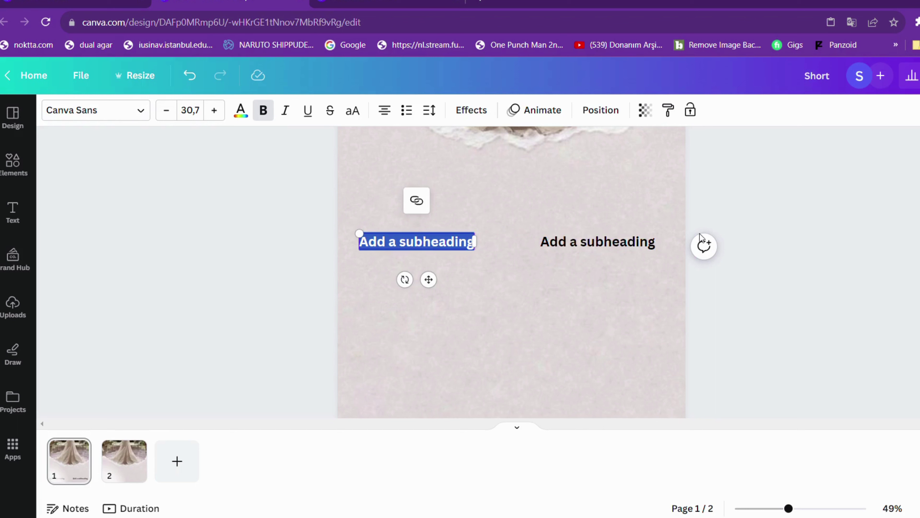
type("g")
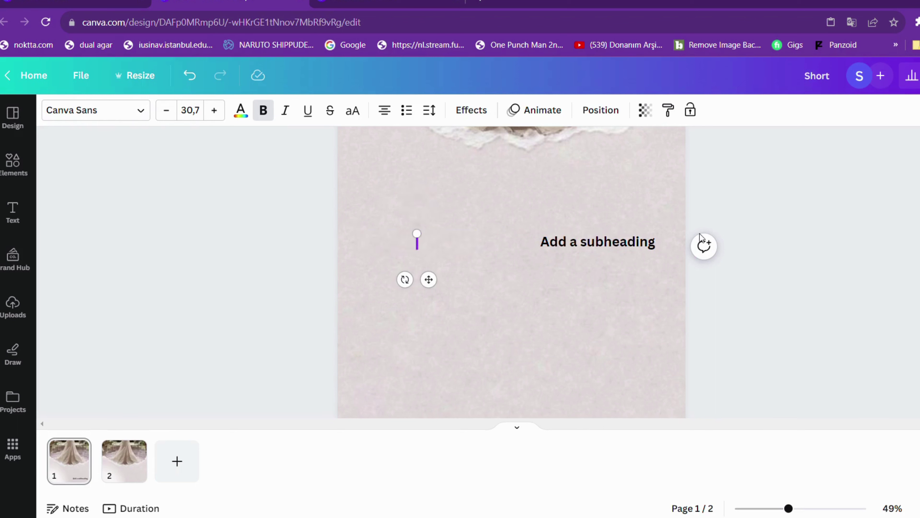
type("ي")
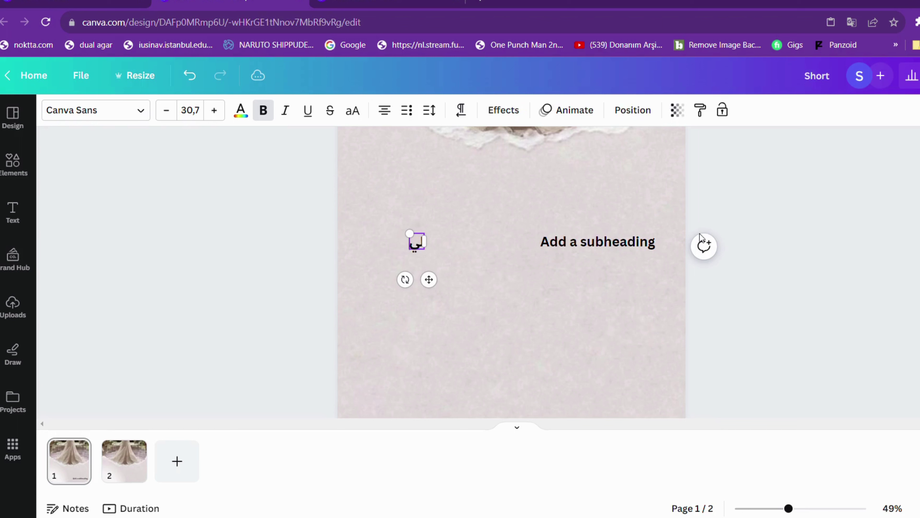
type("ل")
type("ن")
left_click(487, 220)
left_click(412, 245)
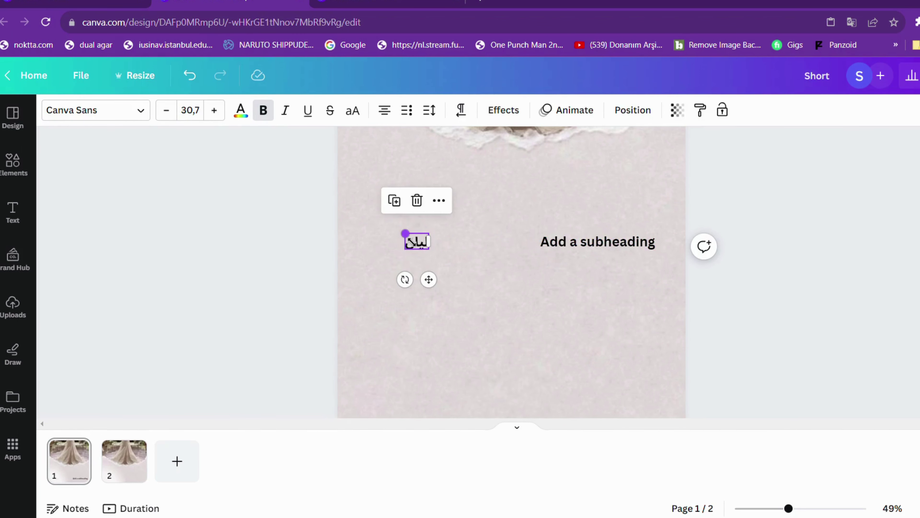
left_click_drag(405, 233, 359, 202)
Replace the right subheading's text with the groom's first name in Arabic and enlarge it to about size 79.5
left_click(638, 246)
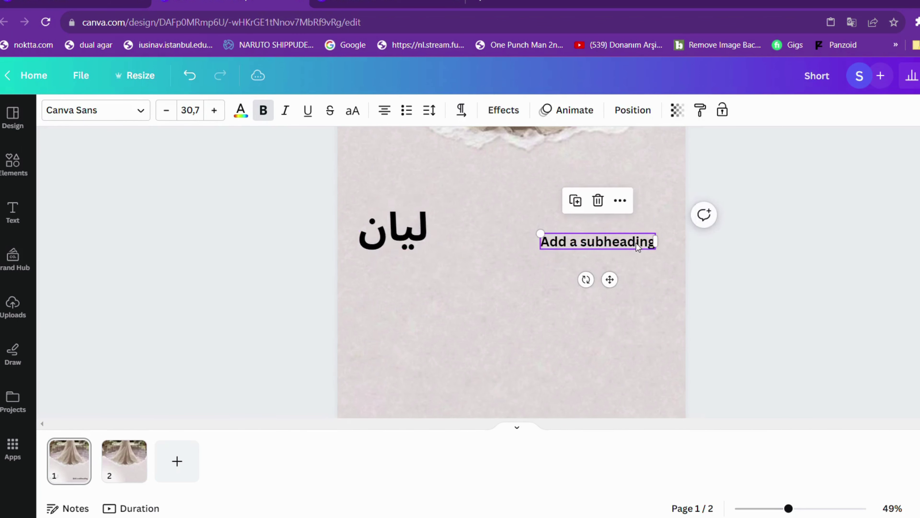
left_click(639, 247)
type("محم")
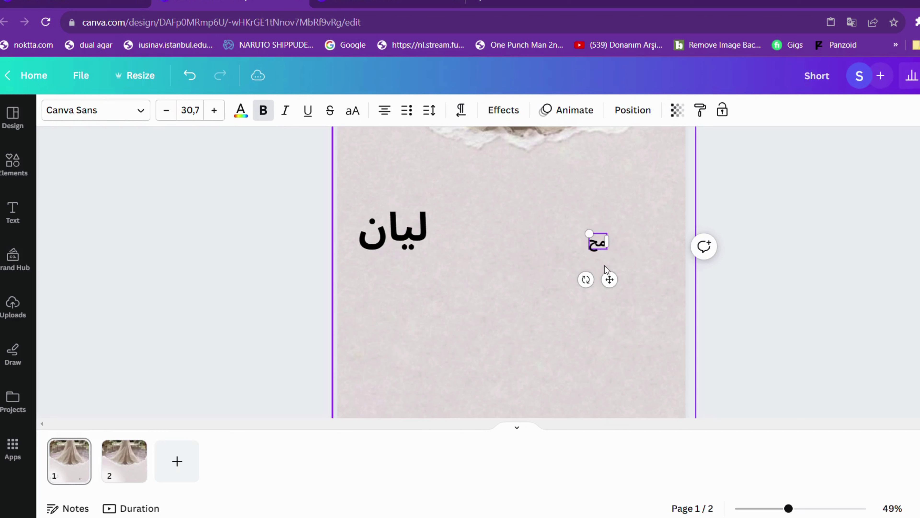
type("د")
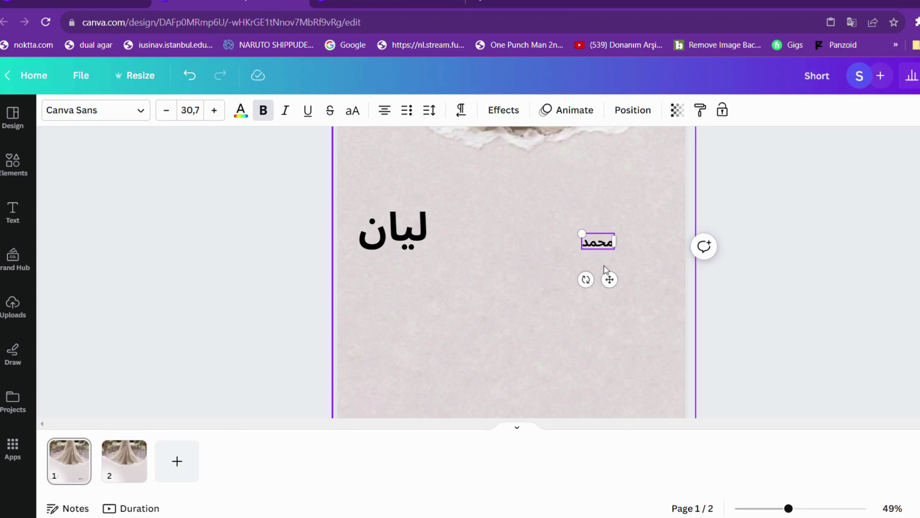
left_click_drag(582, 233, 531, 209)
Move both names slightly down so they sit level with each other at opposite sides of the page
left_click_drag(585, 281, 622, 286)
left_click_drag(422, 235, 411, 262)
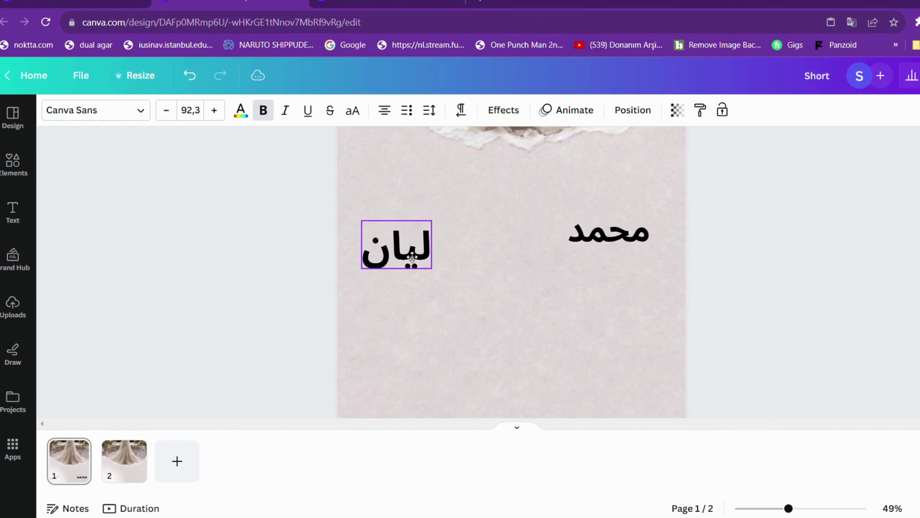
left_click_drag(647, 232, 651, 261)
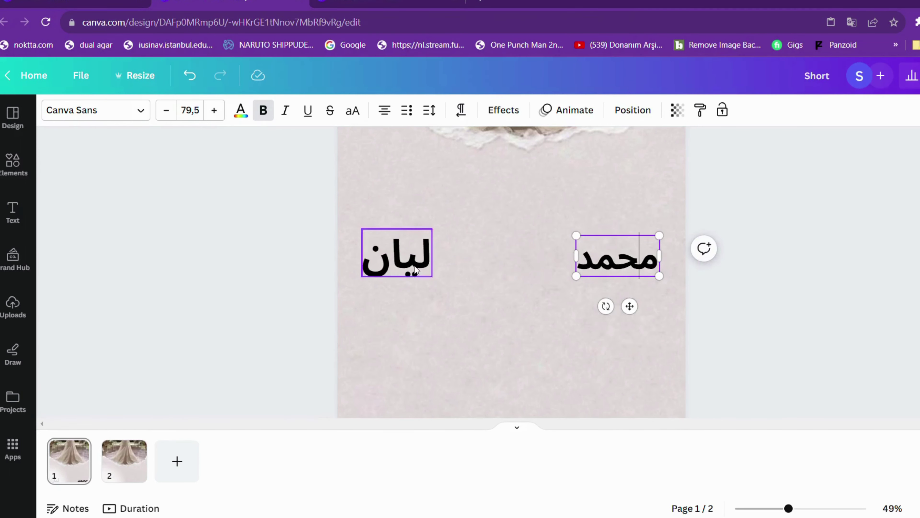
Try the Amiri font on the groom's name, and settle on Manchette
double_click(622, 271)
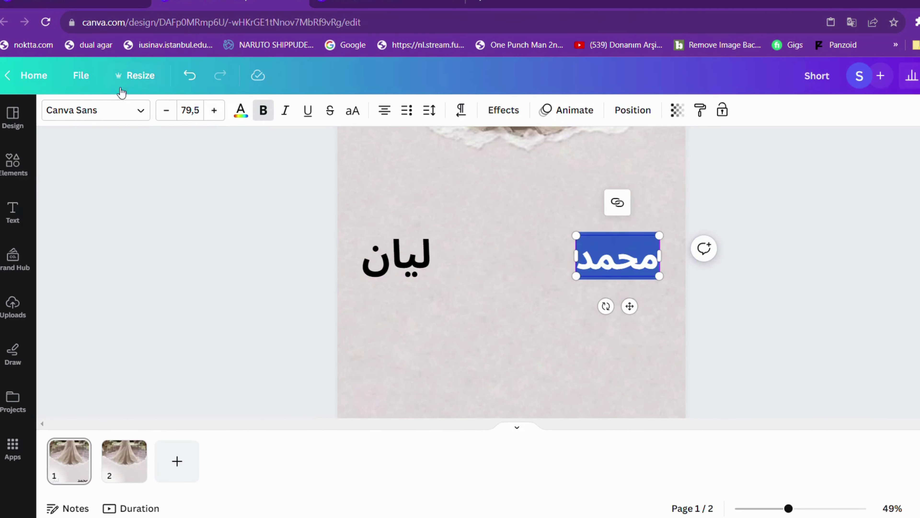
left_click(113, 113)
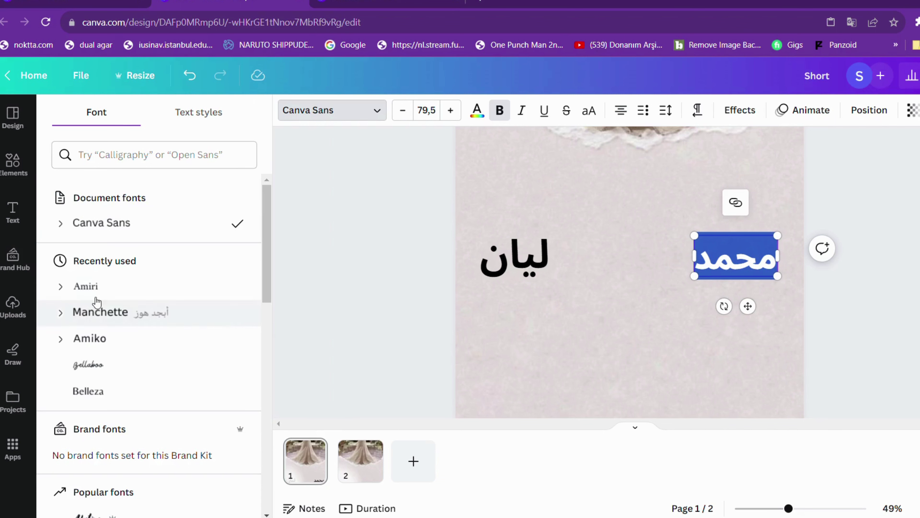
left_click(72, 288)
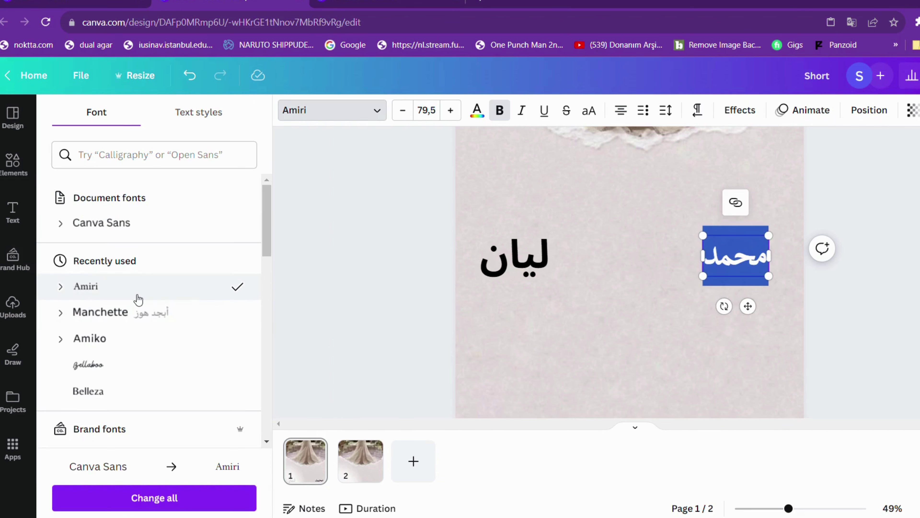
left_click(141, 325)
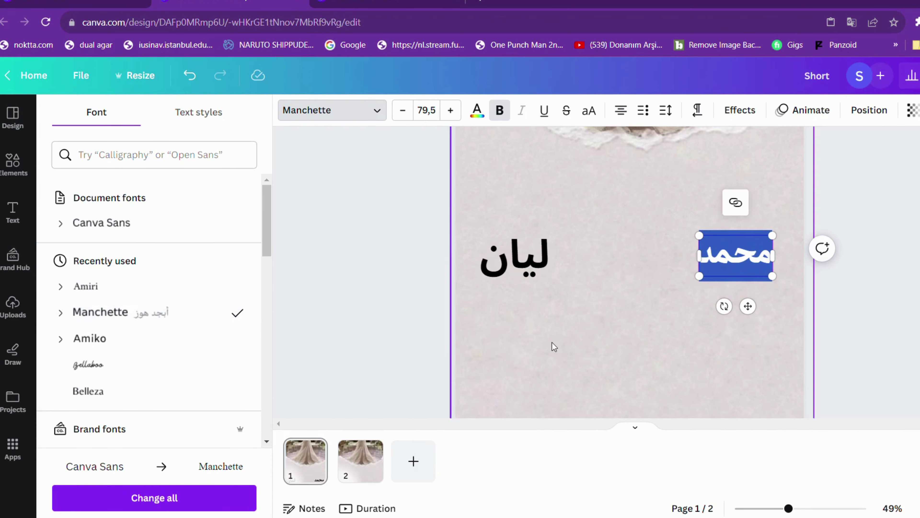
left_click(563, 349)
Set the bride's name in the Manchette font as well
left_click(420, 254)
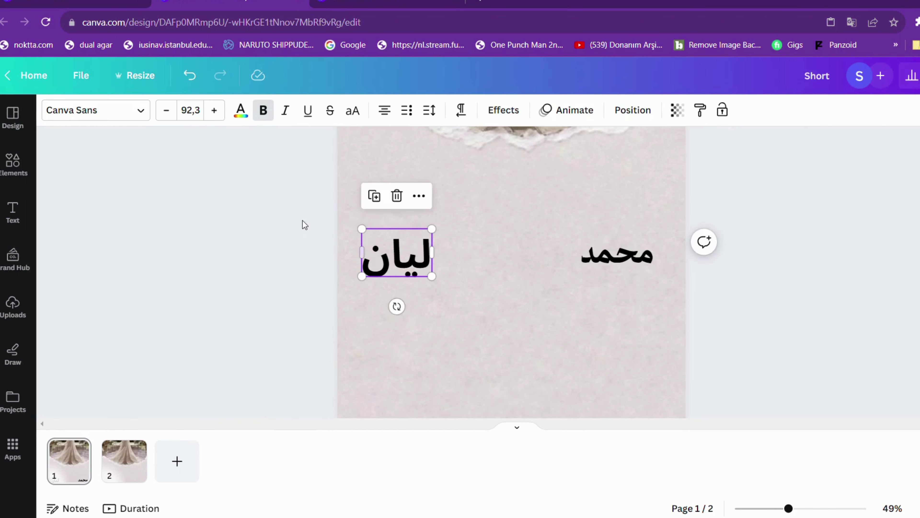
left_click(94, 111)
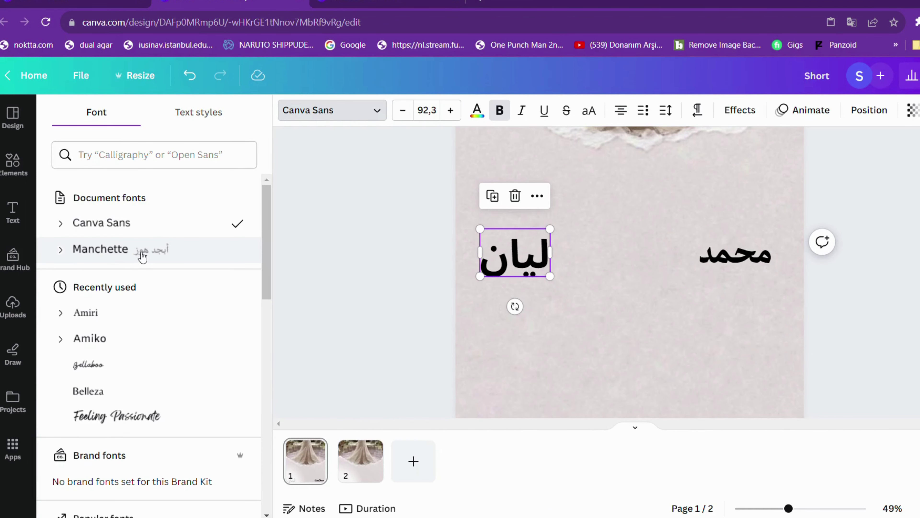
left_click(145, 253)
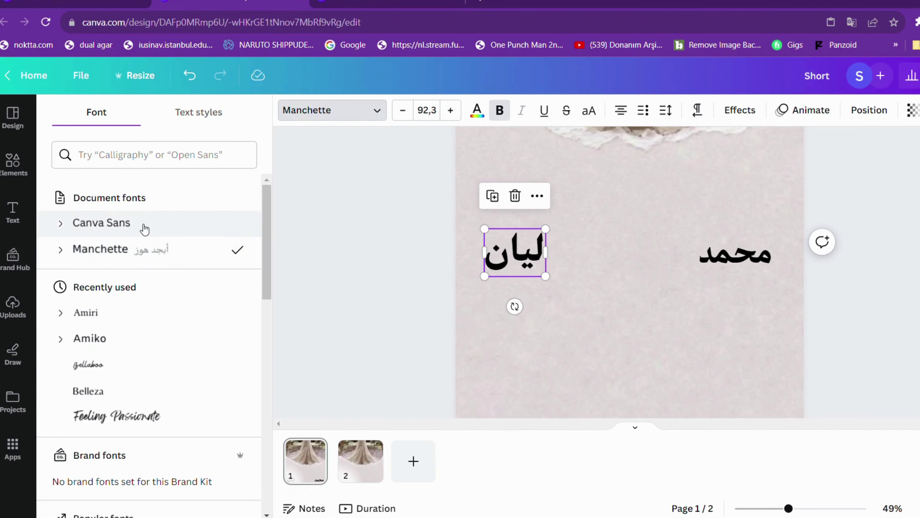
Set both the bride's and the groom's names in the Amiri font
left_click(132, 313)
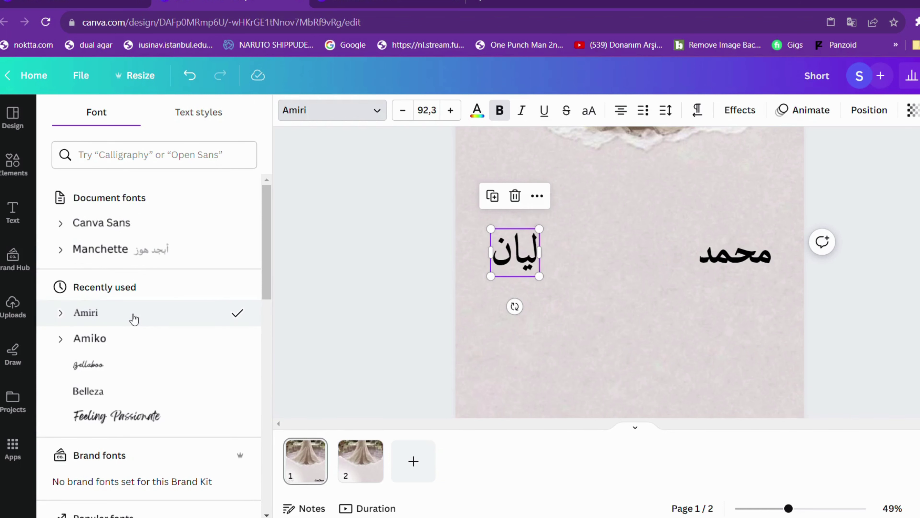
left_click(764, 258)
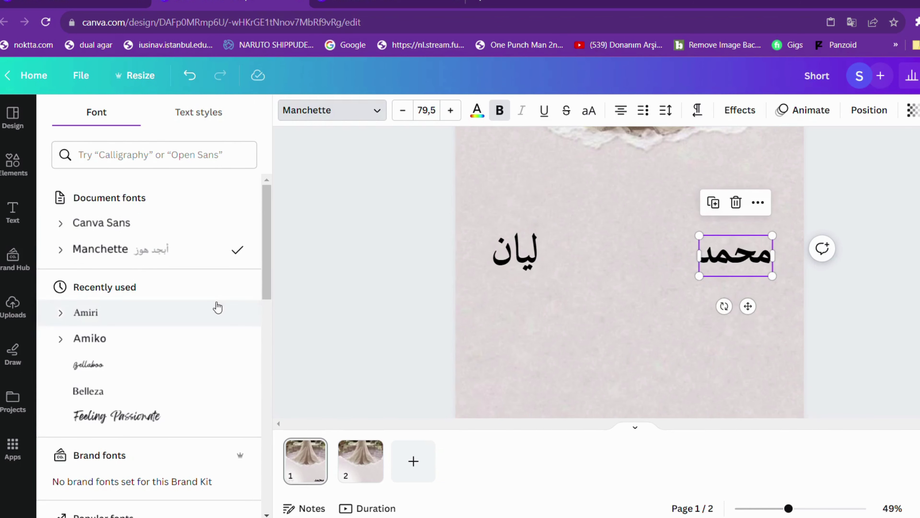
left_click(216, 310)
key("Escape")
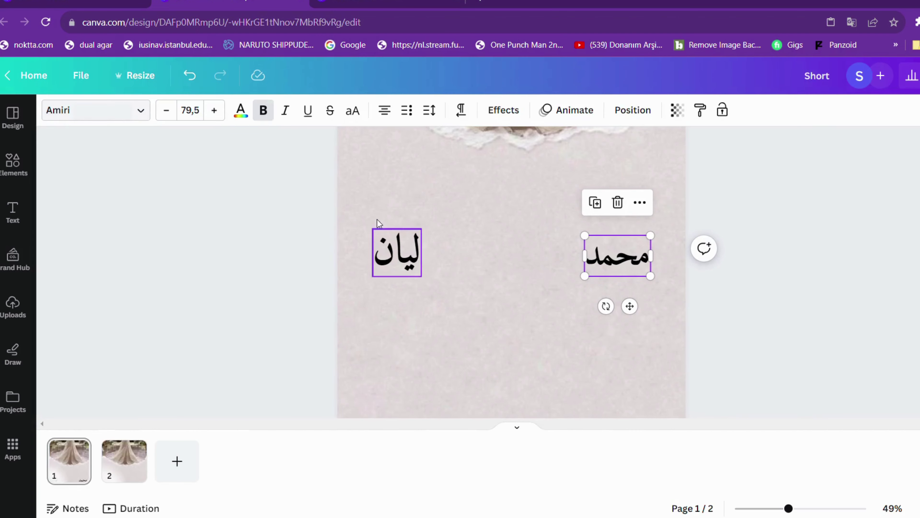
Move the bride's name inward, enlarge the groom's name to about size 92.4, and enlarge the bride's name slightly
left_click_drag(395, 249, 425, 252)
left_click(616, 256)
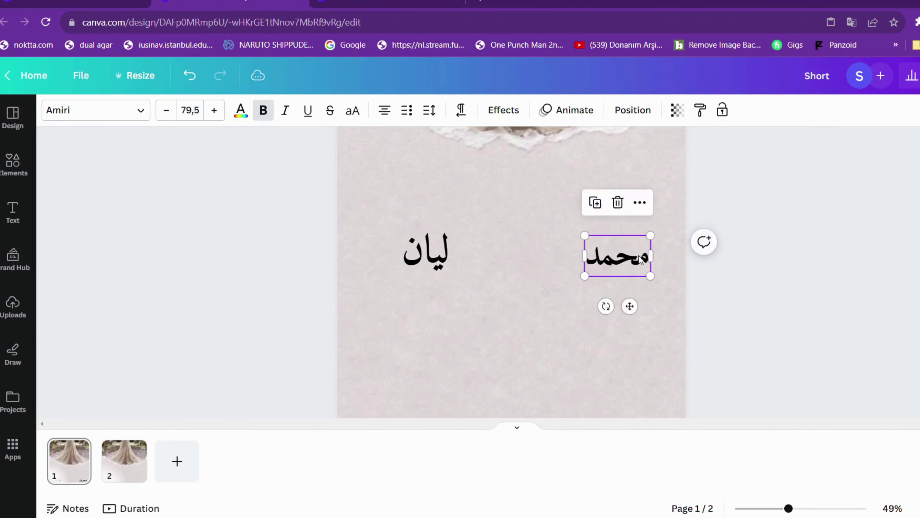
left_click_drag(616, 255, 653, 236)
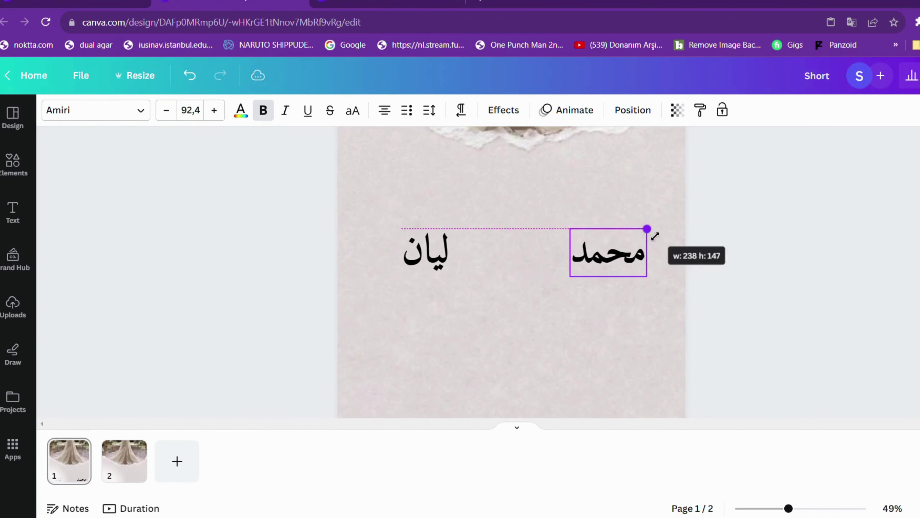
left_click(427, 250)
left_click_drag(462, 237, 469, 233)
left_click(432, 363)
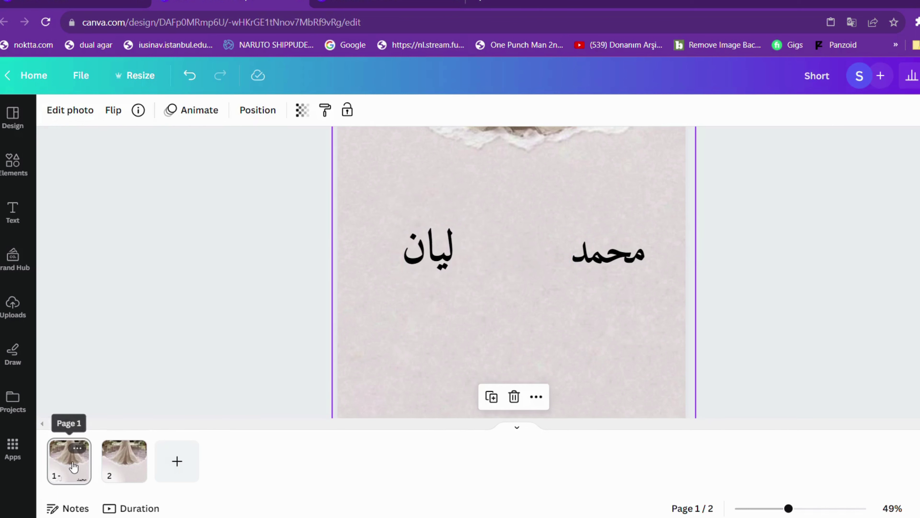
Reorder the pages so the one with the couple's names comes second, and open the page without names
left_click_drag(71, 466, 124, 469)
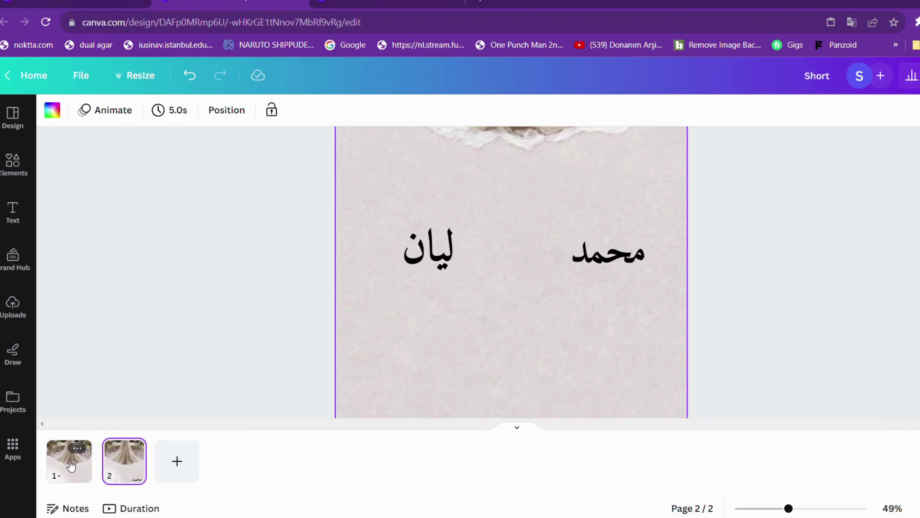
left_click(73, 466)
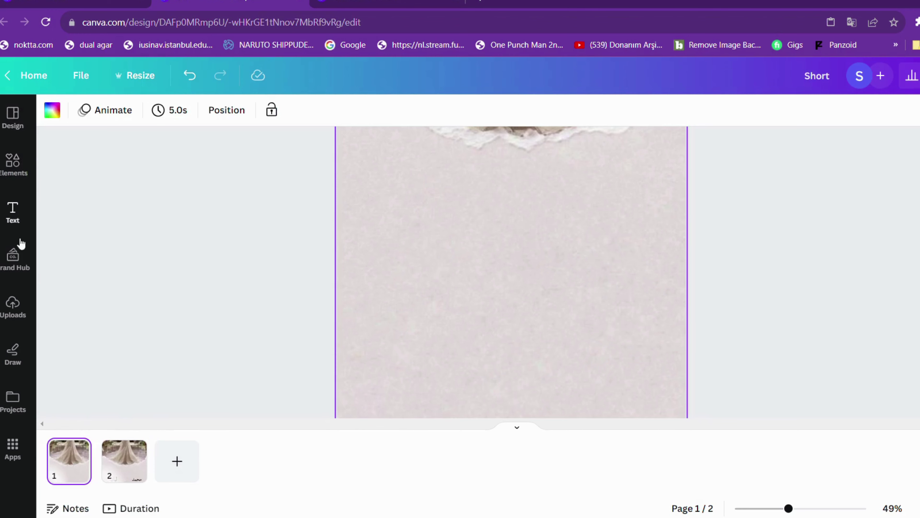
Add a body text box to page 1 and clear its placeholder text
left_click(19, 214)
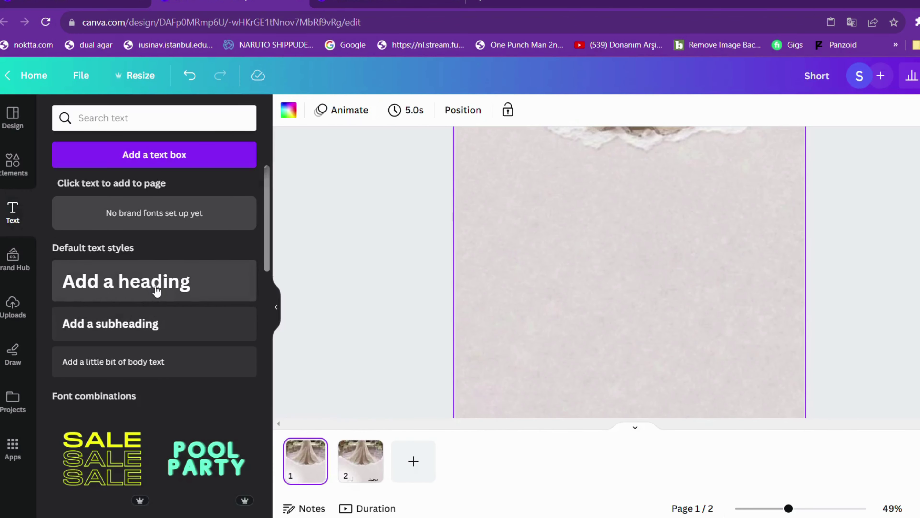
left_click(149, 360)
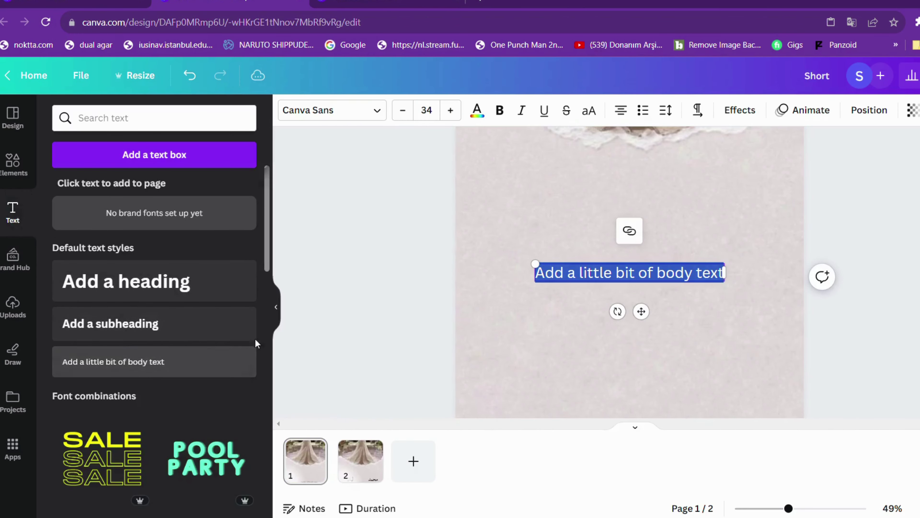
left_click(276, 307)
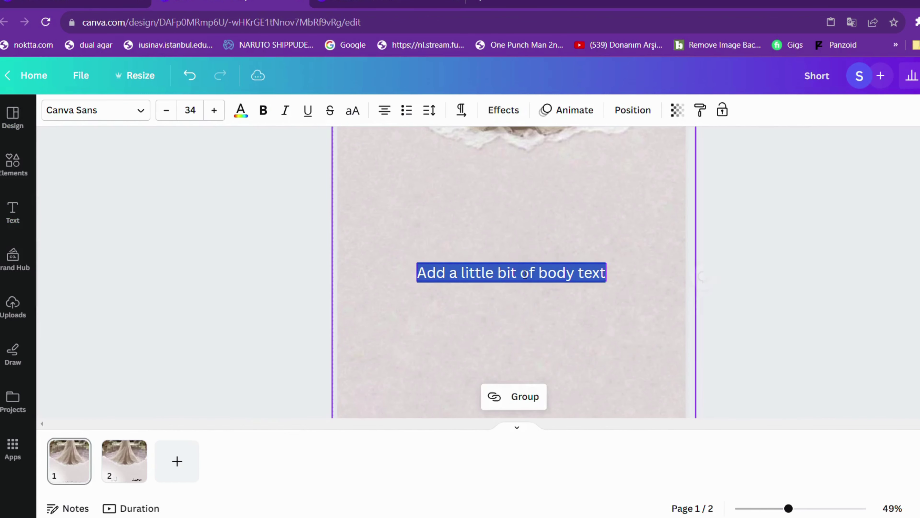
left_click(512, 272)
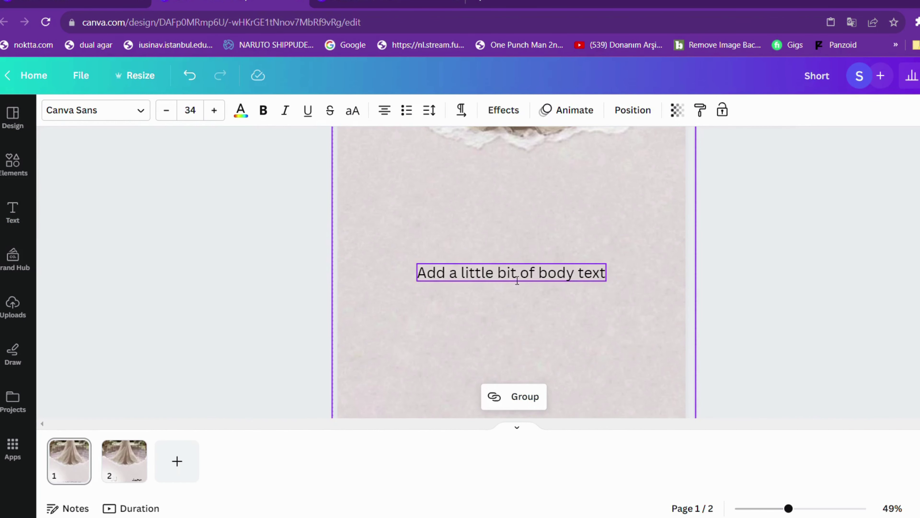
double_click(507, 273)
triple_click(508, 272)
key("BackSpace")
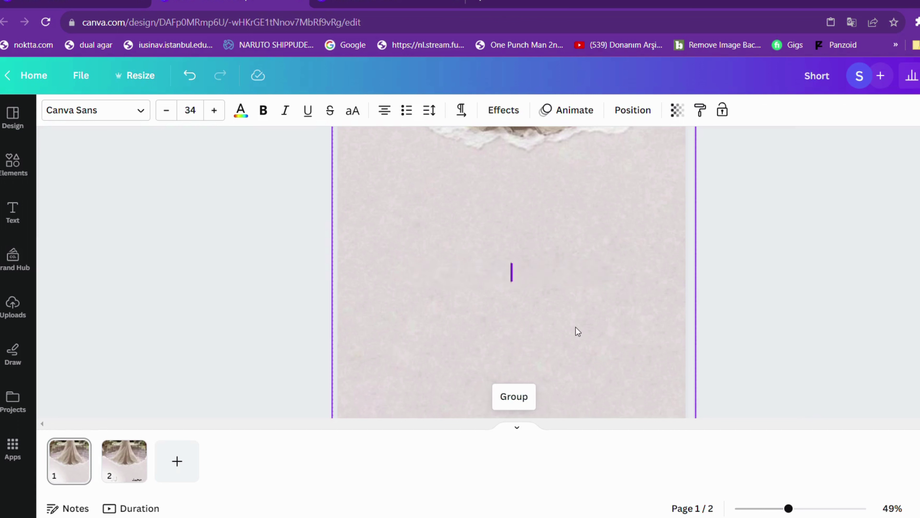
Begin the invitation sentence in the empty text box with "نتشرف بدعوتكم"
type("نتشر")
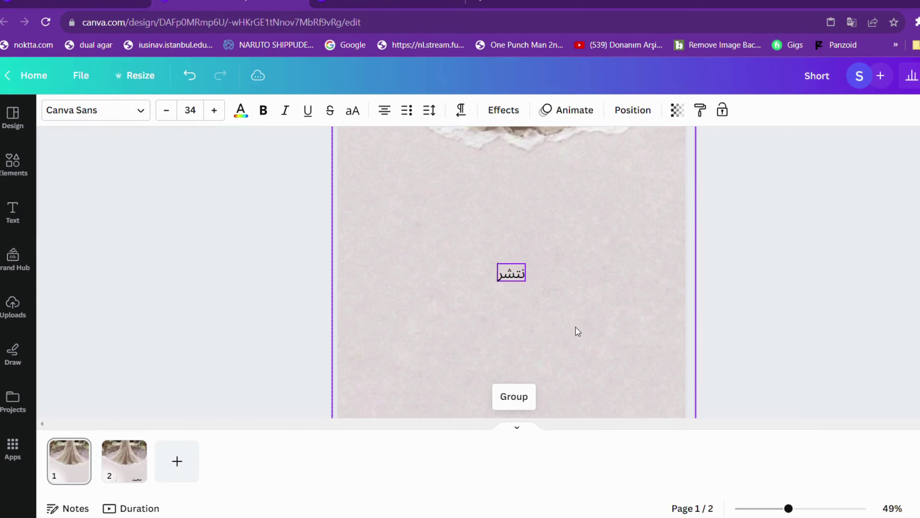
type("ف بد")
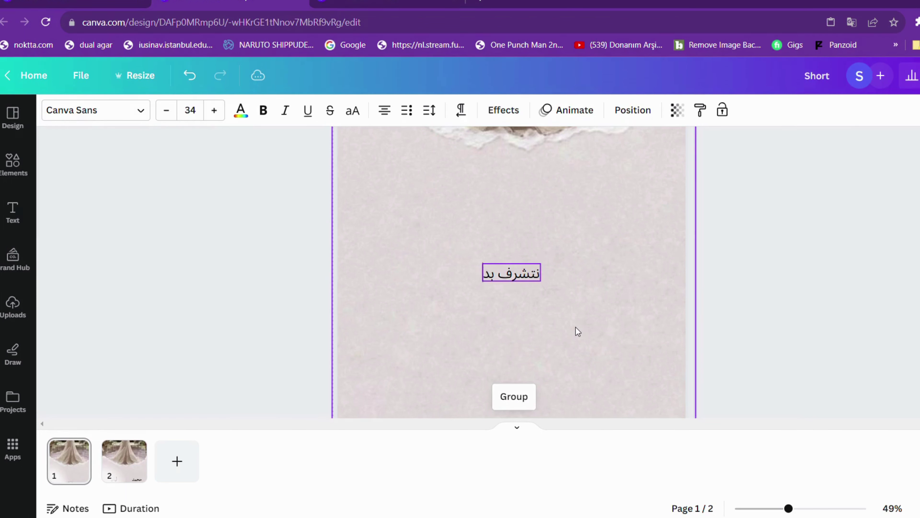
type("عو")
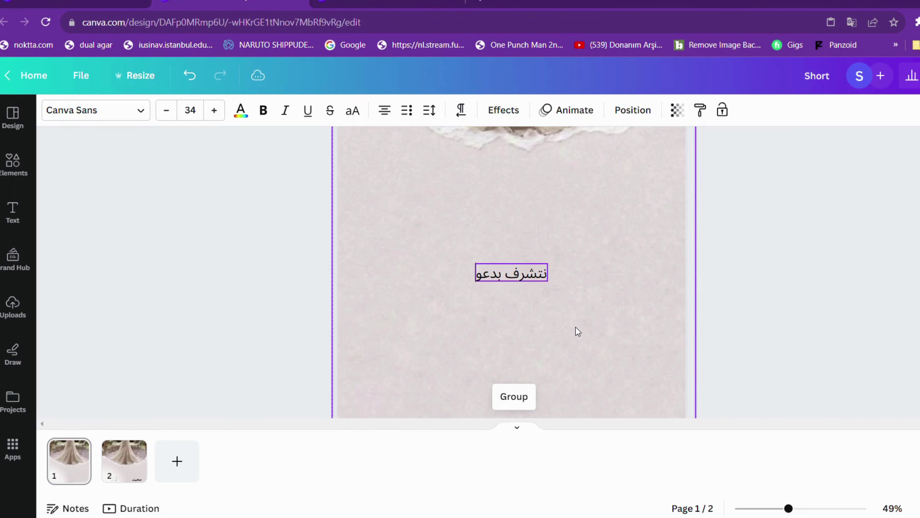
type("ت")
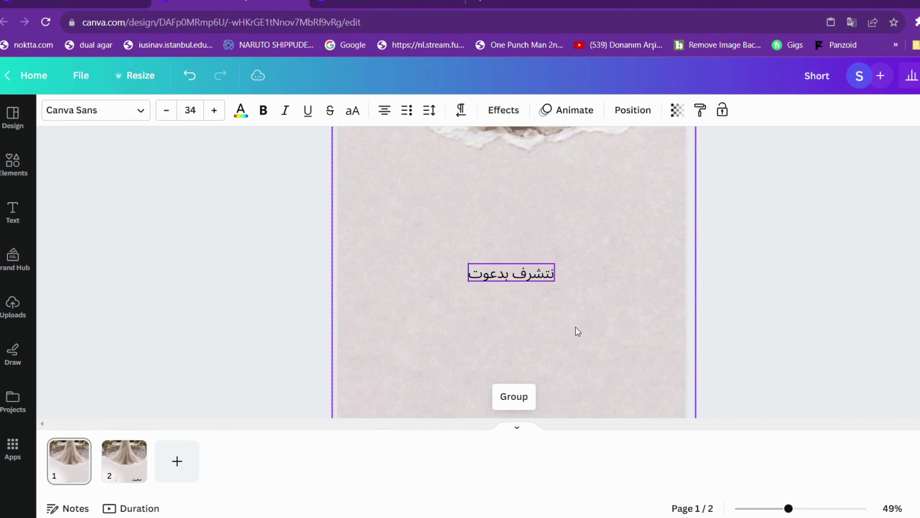
type("كم ب")
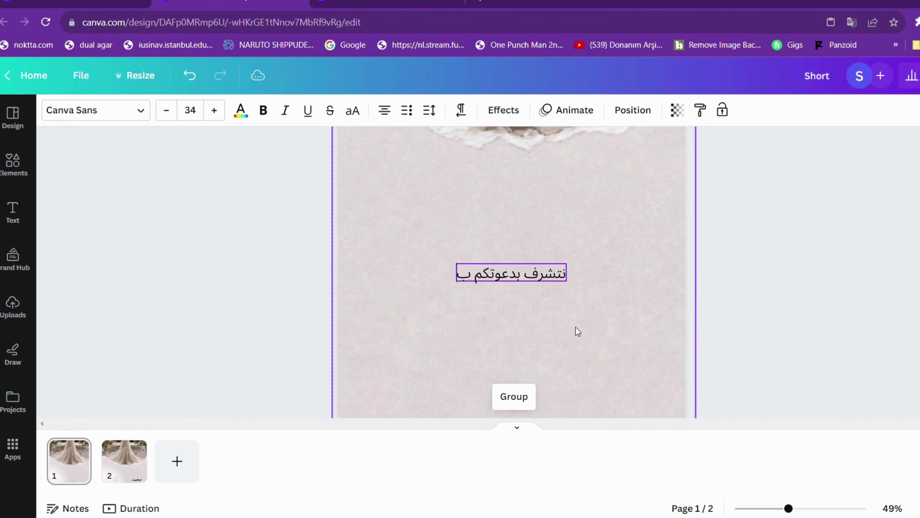
Continue the invitation sentence with the word "لحضور", correcting mistyped letters
key("BackSpace")
type("لح")
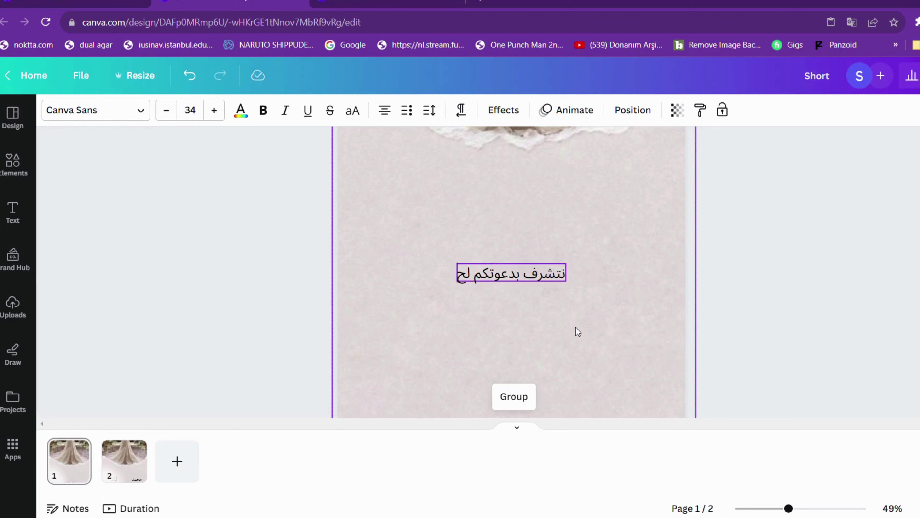
type("ض")
key("BackSpace")
type("ضة")
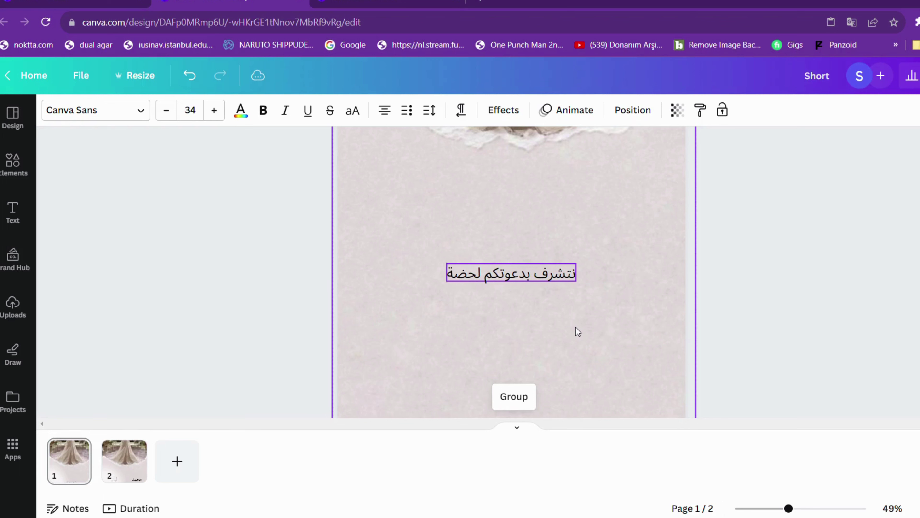
key("BackSpace")
type("ولا")
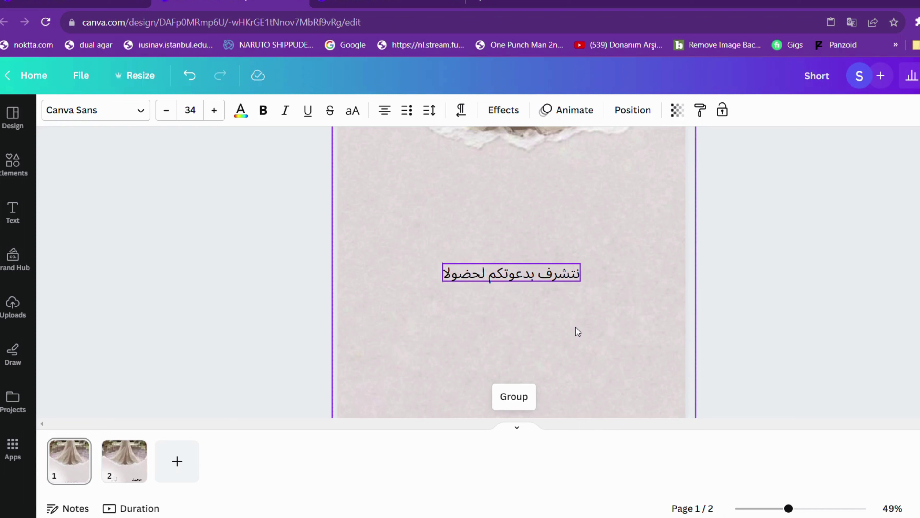
key("BackSpace")
type("لا")
key("BackSpace")
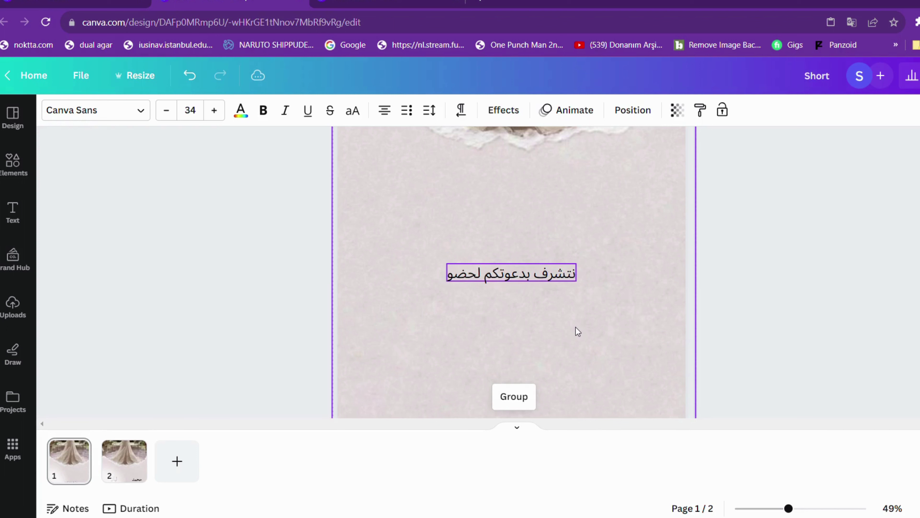
type("ل")
key("BackSpace")
type("لر")
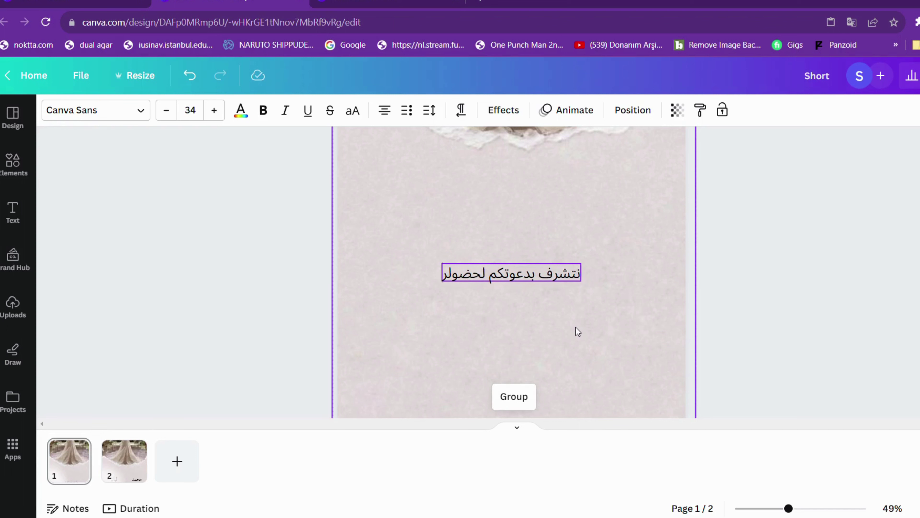
key("BackSpace")
type("رح")
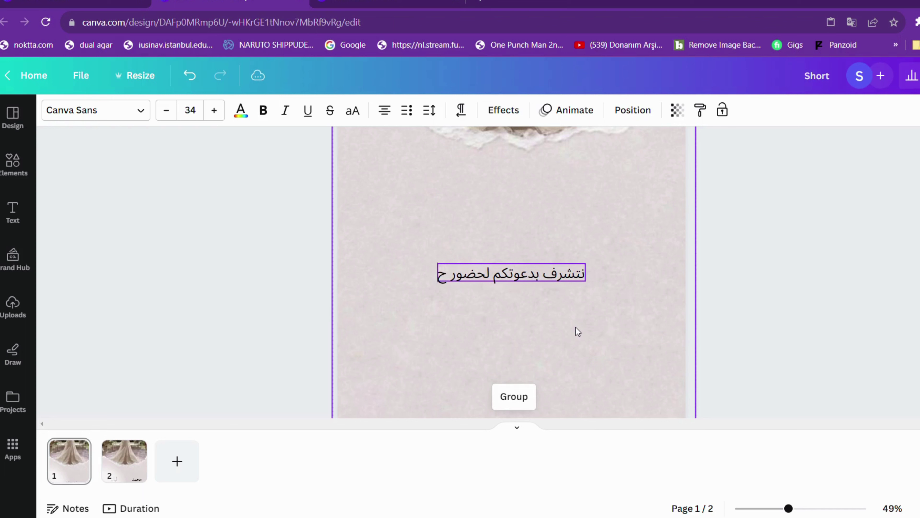
Extend the invitation sentence with "حفل زفاف"
type("ف")
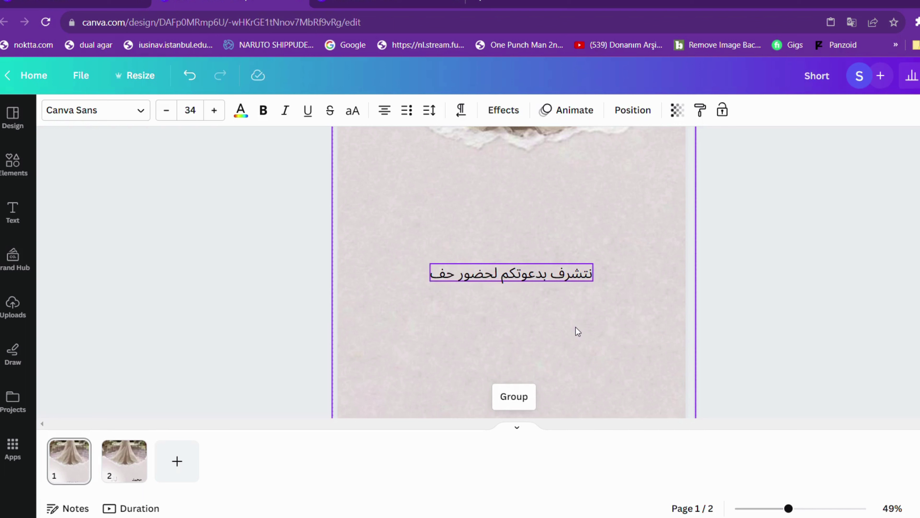
type("ل و")
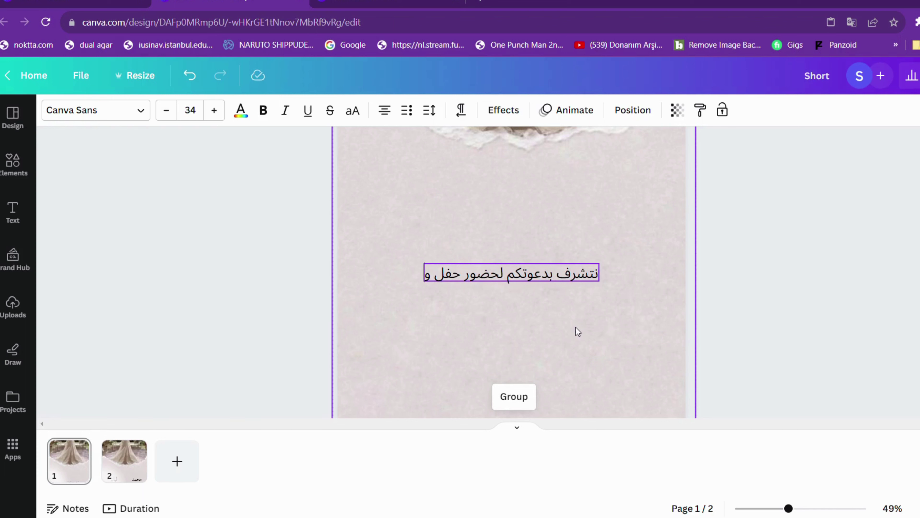
key("BackSpace")
type("و")
key("BackSpace")
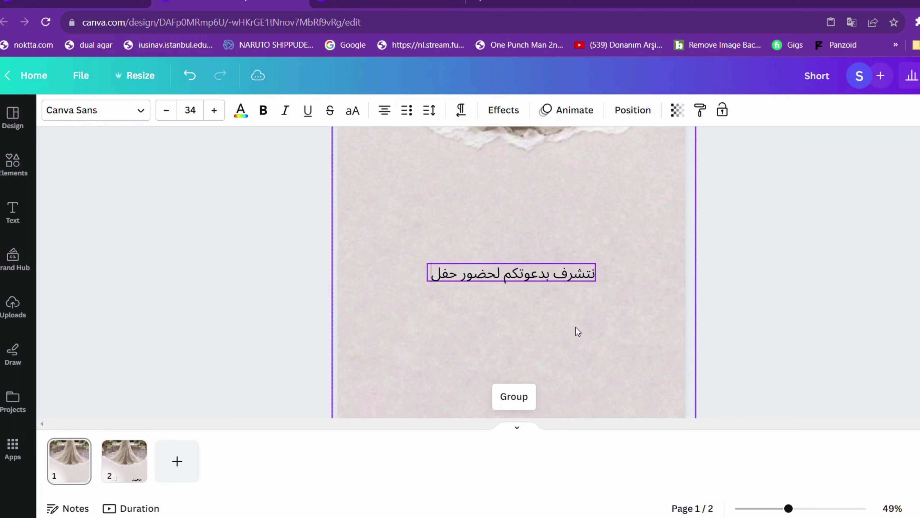
type("ط")
key("BackSpace")
type("ز")
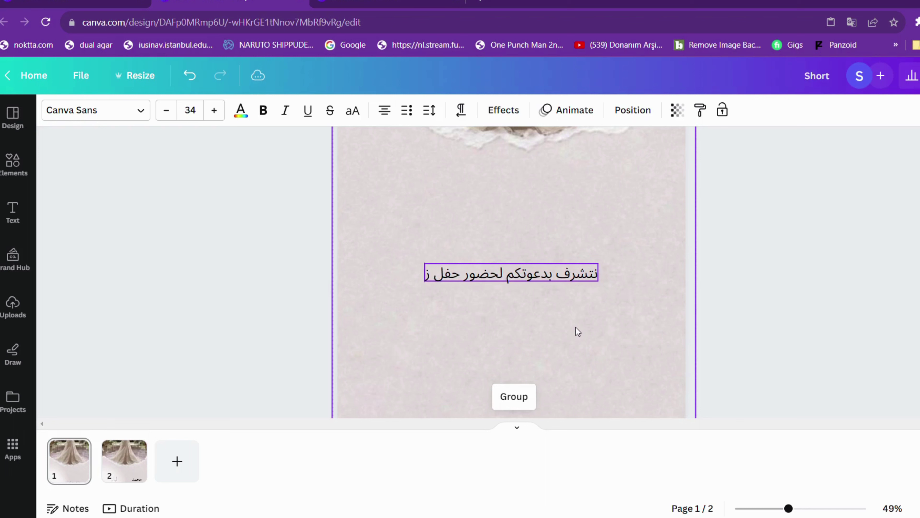
type("فت")
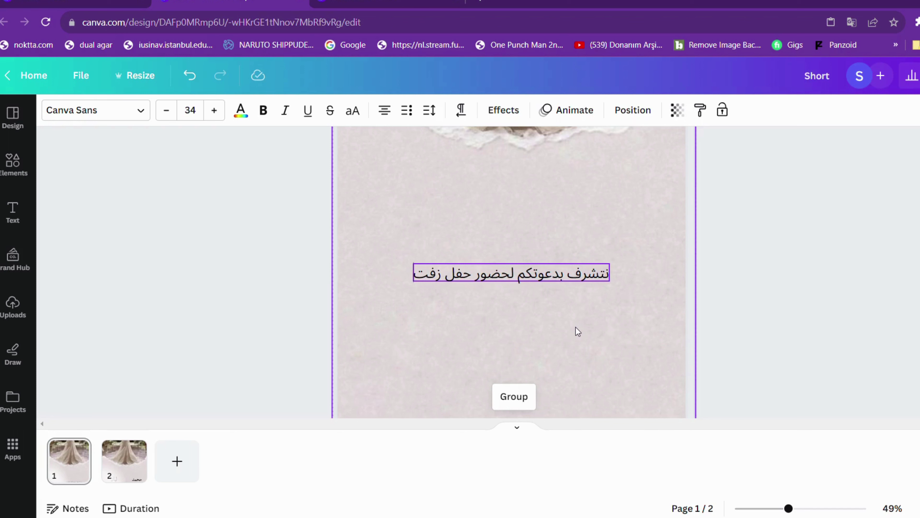
key("BackSpace")
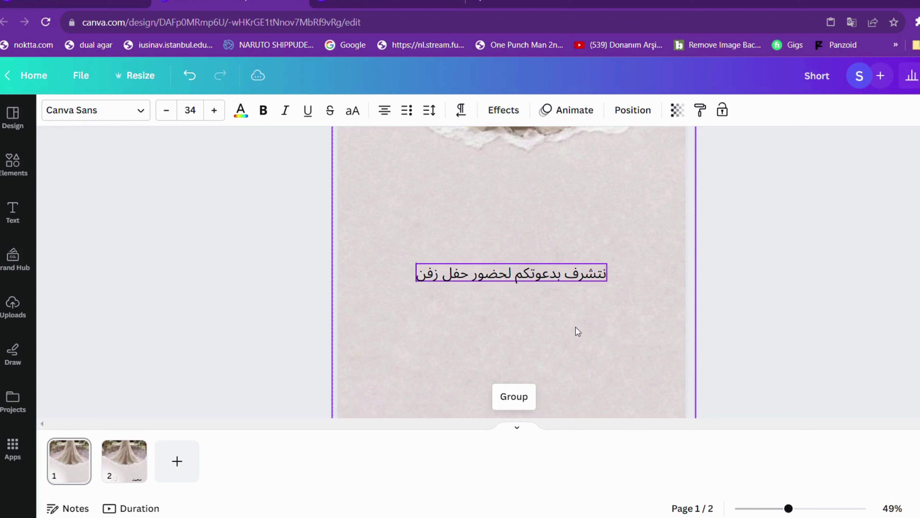
type("اف تا")
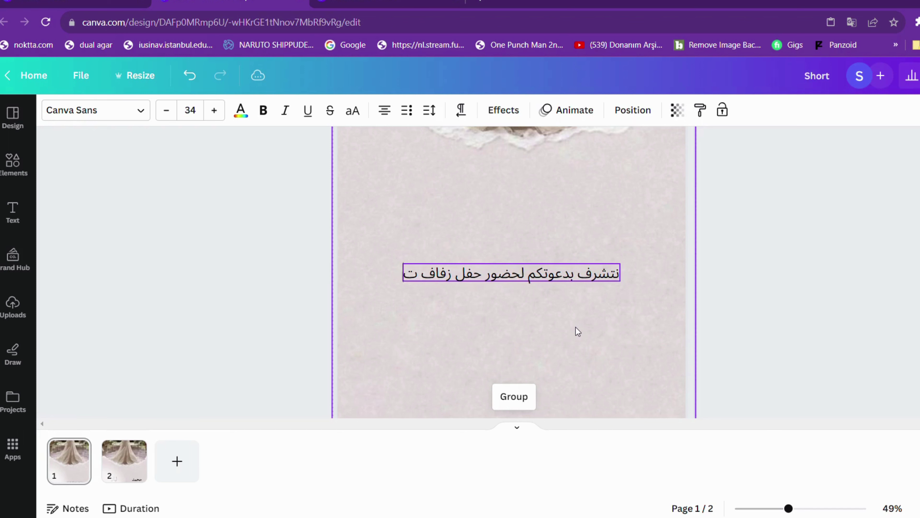
Complete the invitation sentence with the word "العروسين", correcting mistyped letters
key("BackSpace")
key("BackSpace")
type("ن")
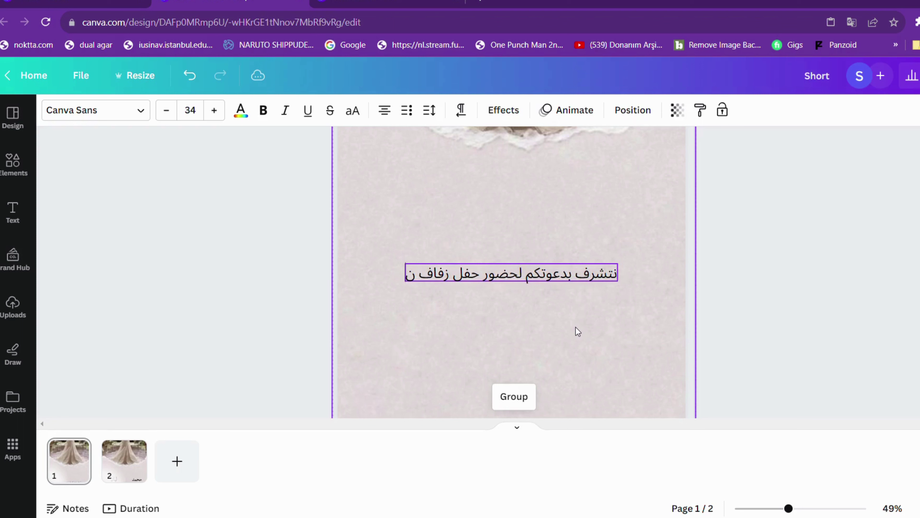
key("BackSpace")
type("ا")
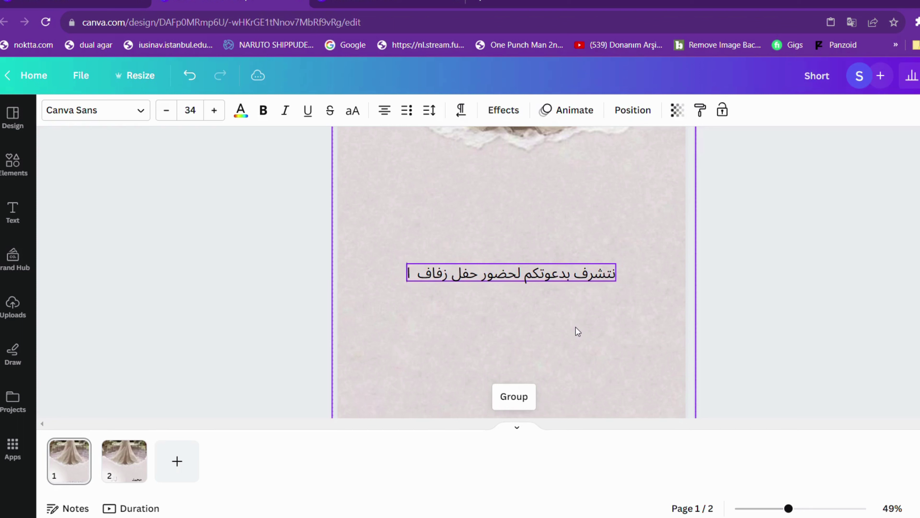
type("لعلا")
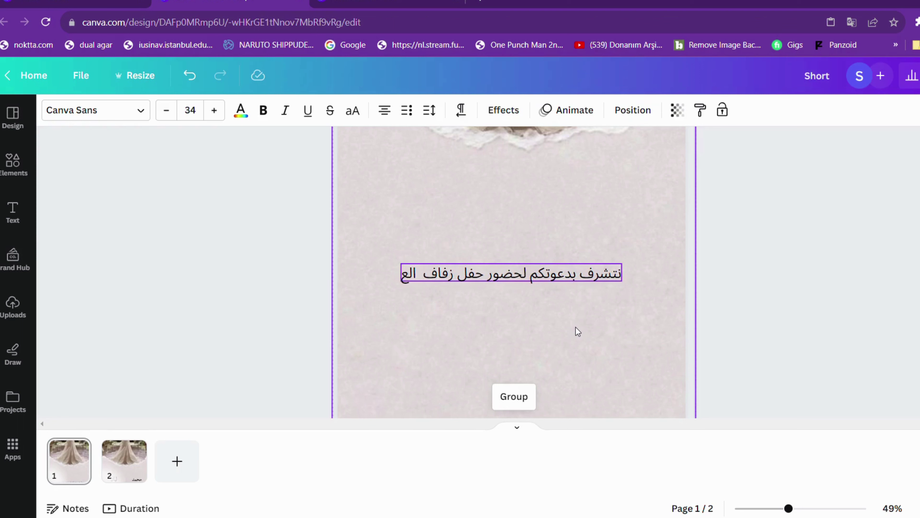
key("BackSpace")
key("BackSpace")
type("ء")
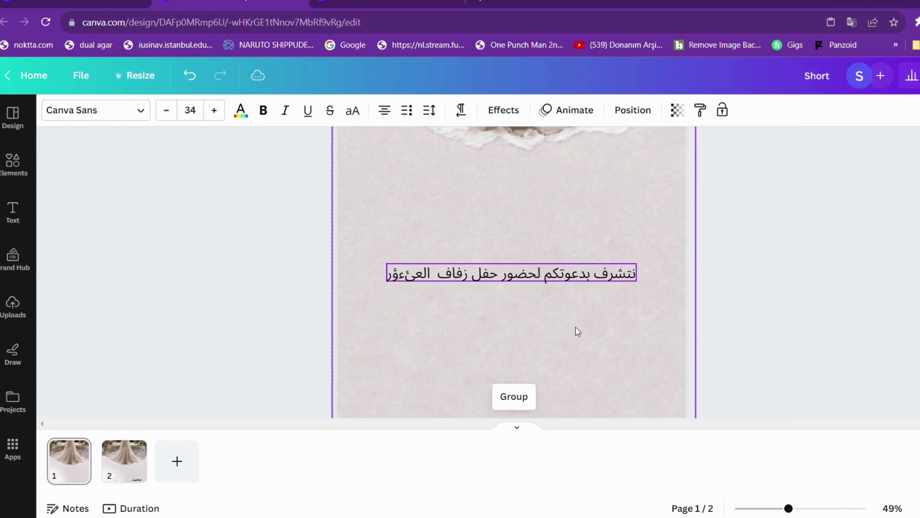
key("BackSpace")
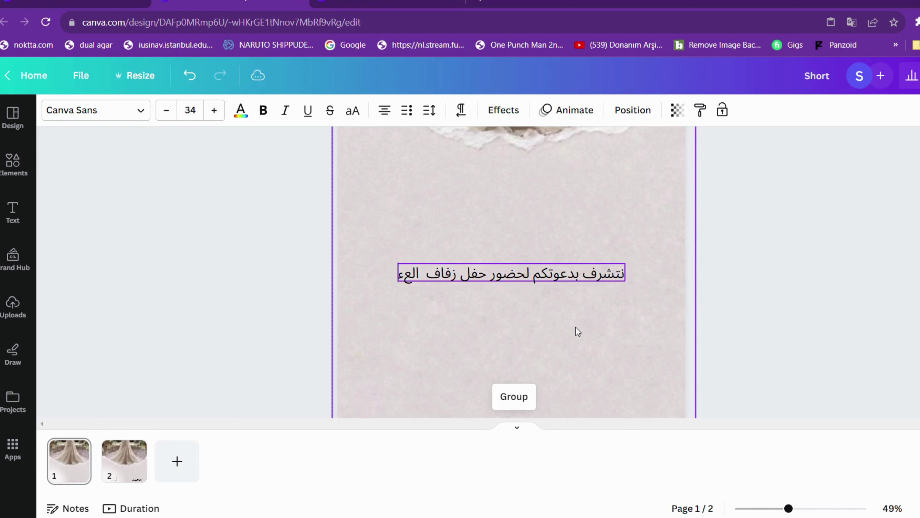
type("روس")
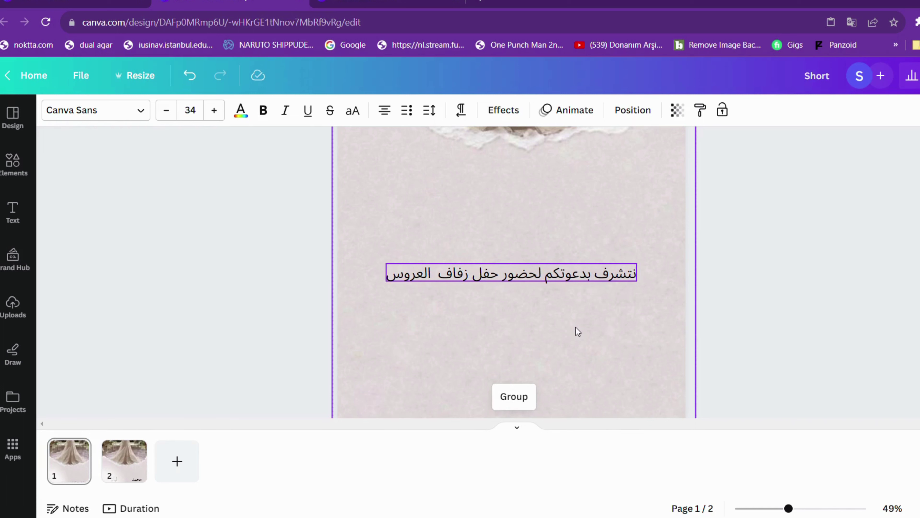
type("ين")
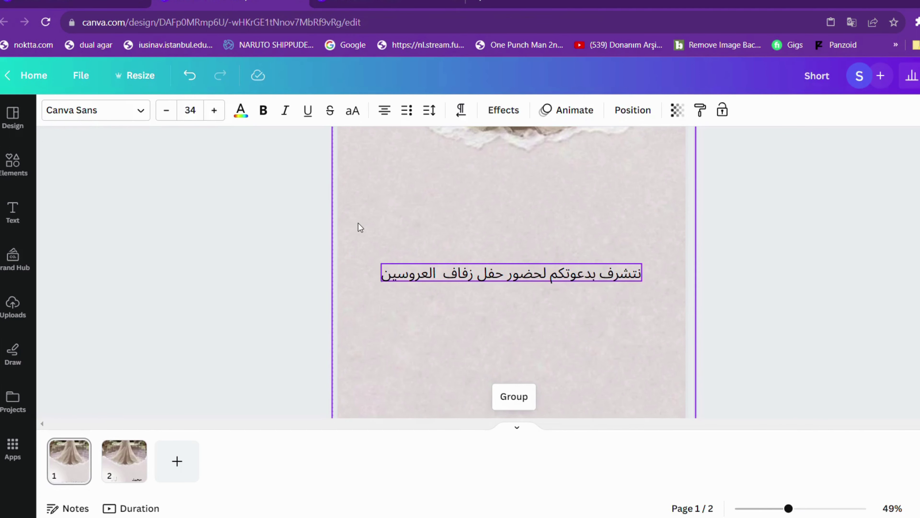
Try the Manchette font on the whole invitation sentence
key("ctrl+a")
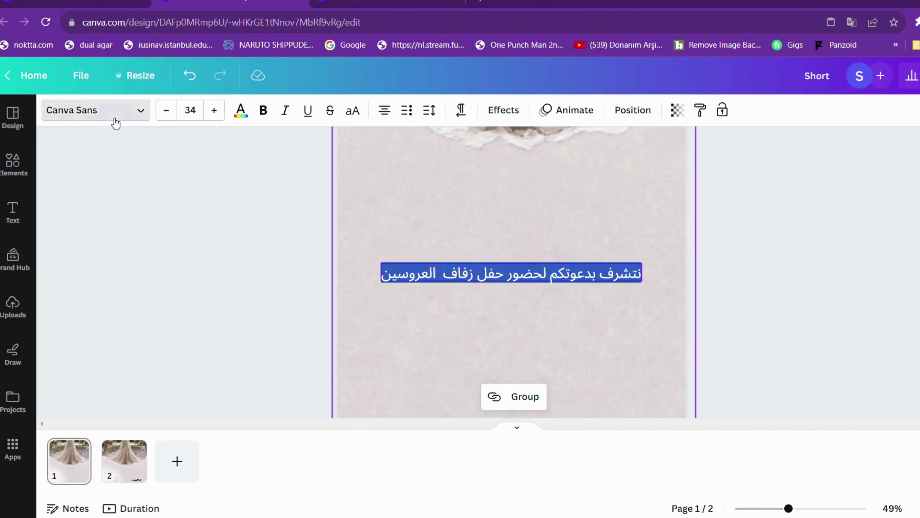
left_click(113, 115)
left_click(135, 311)
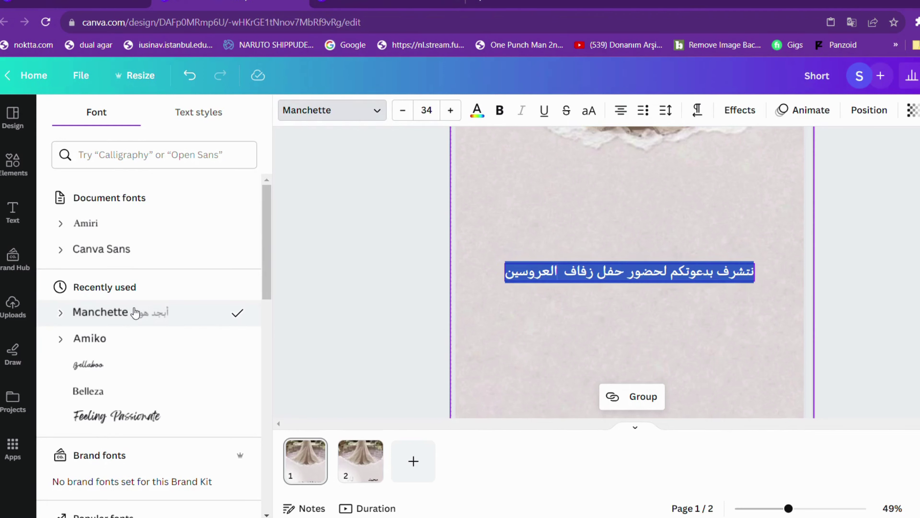
left_click(588, 319)
Set the whole invitation sentence in the Amiri font
double_click(611, 271)
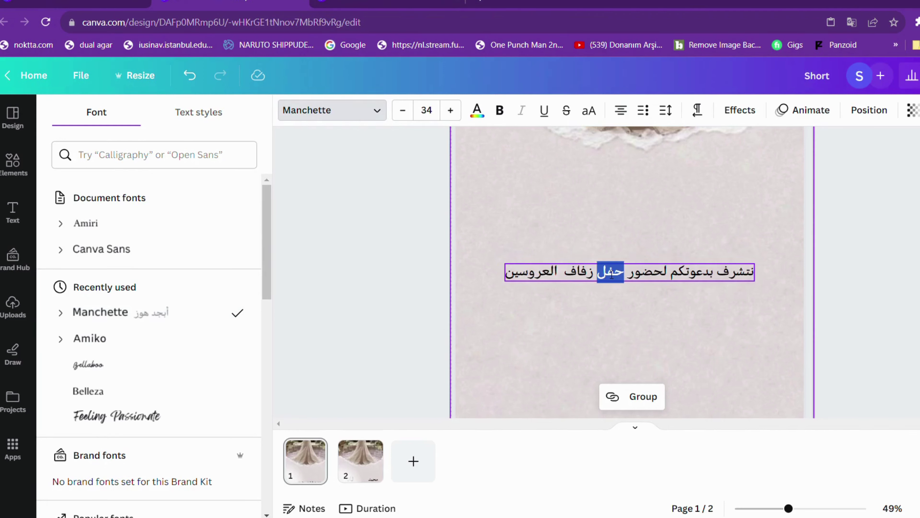
key("ctrl+a")
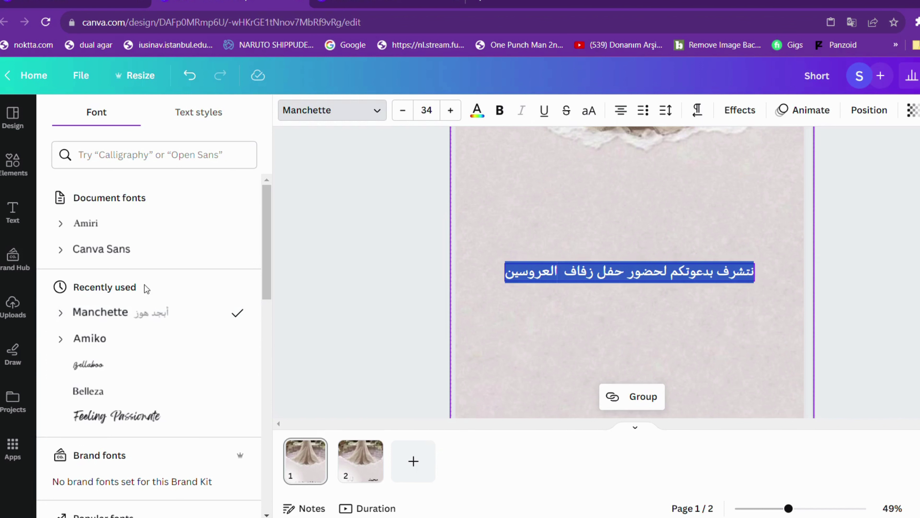
left_click(155, 240)
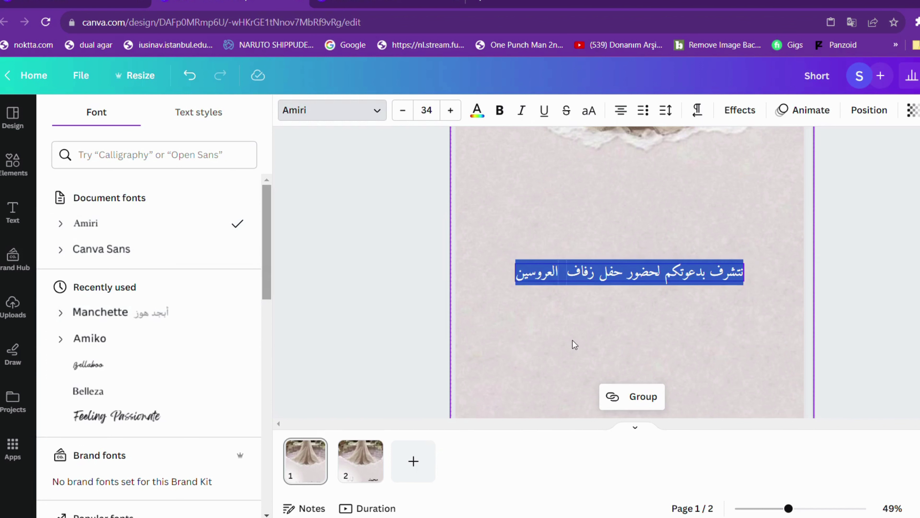
Remove the extra space before "العروسين" in the invitation sentence
left_click(567, 295)
left_click(561, 278)
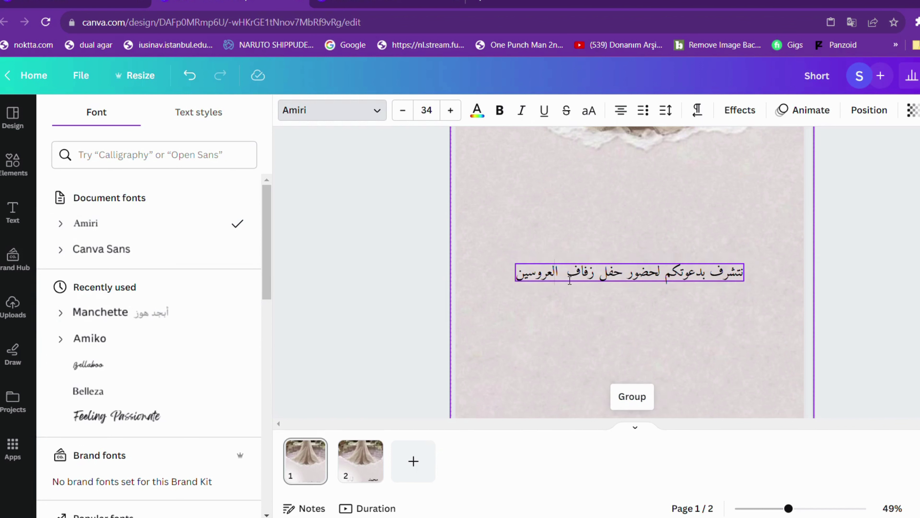
key("BackSpace")
key("BackSpace")
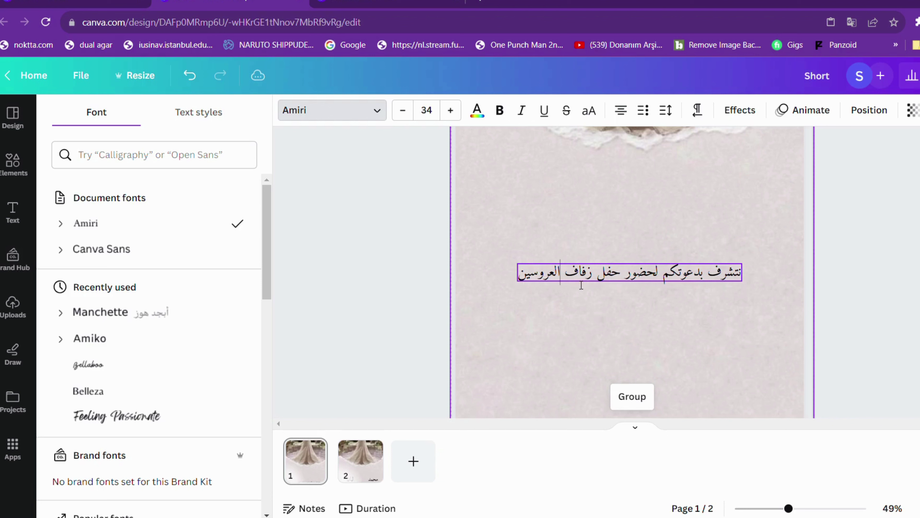
Make the whole invitation sentence bold
key("ctrl+a")
left_click(499, 110)
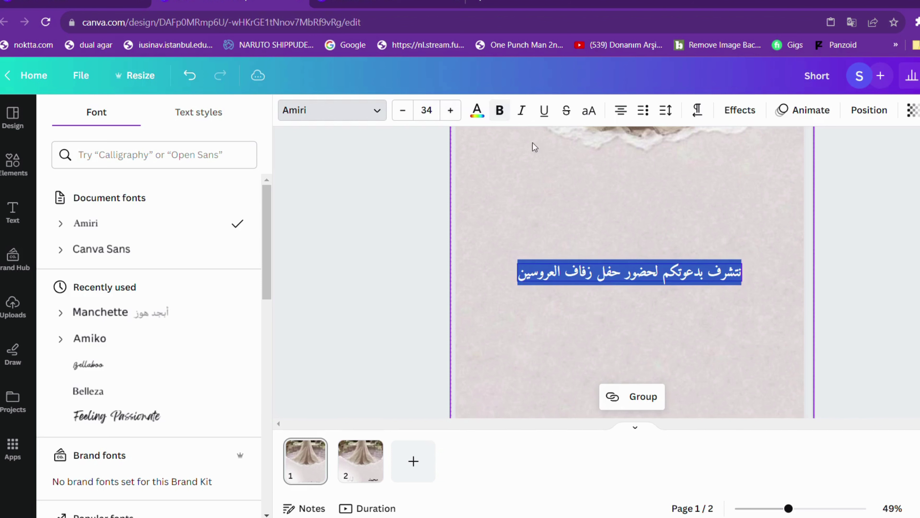
key("Escape")
double_click(659, 279)
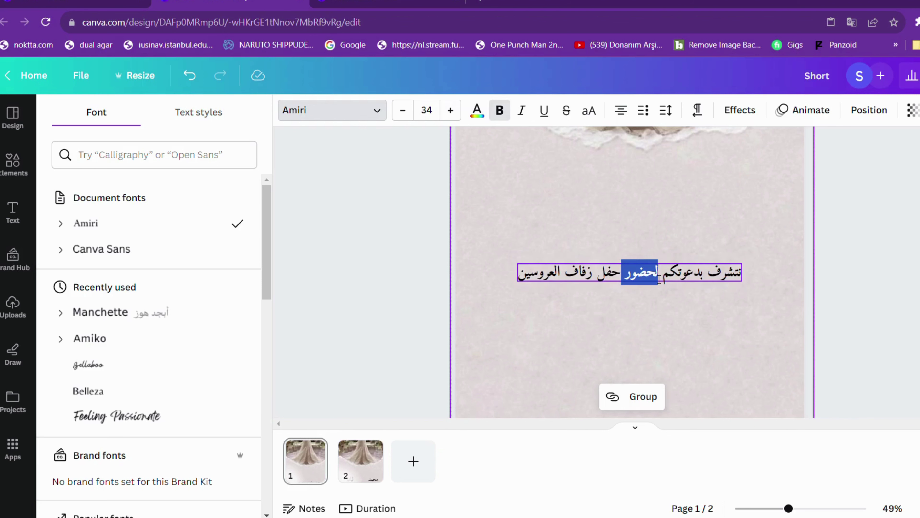
key("ctrl+a")
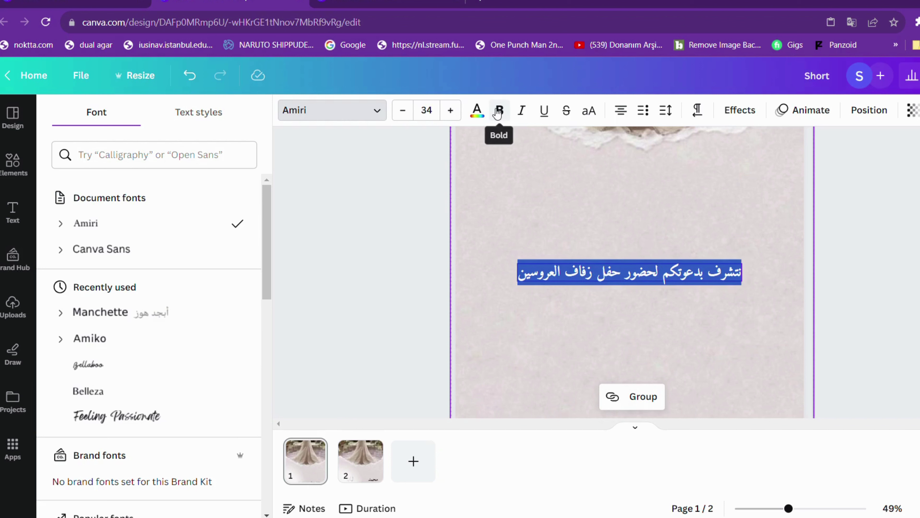
left_click(500, 110)
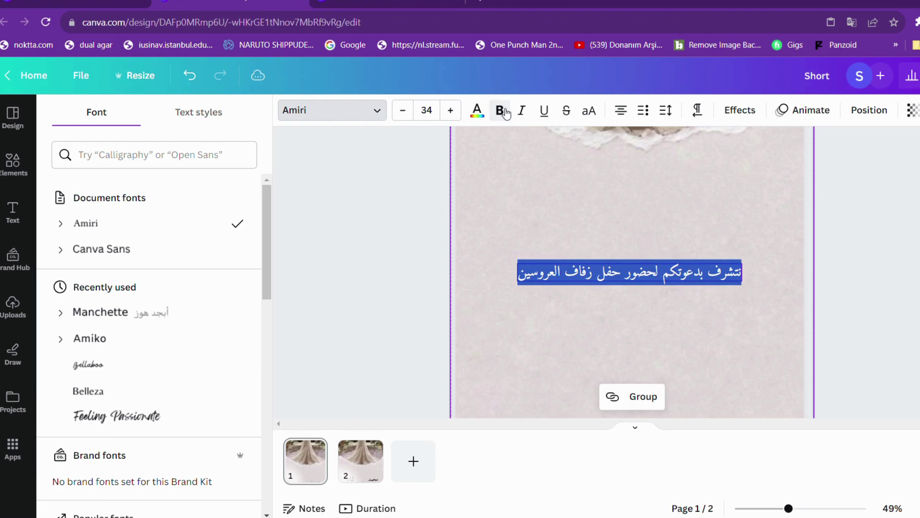
Increase the invitation sentence's font size to 37
left_click(450, 110)
left_click(450, 111)
left_click(450, 110)
left_click(715, 277)
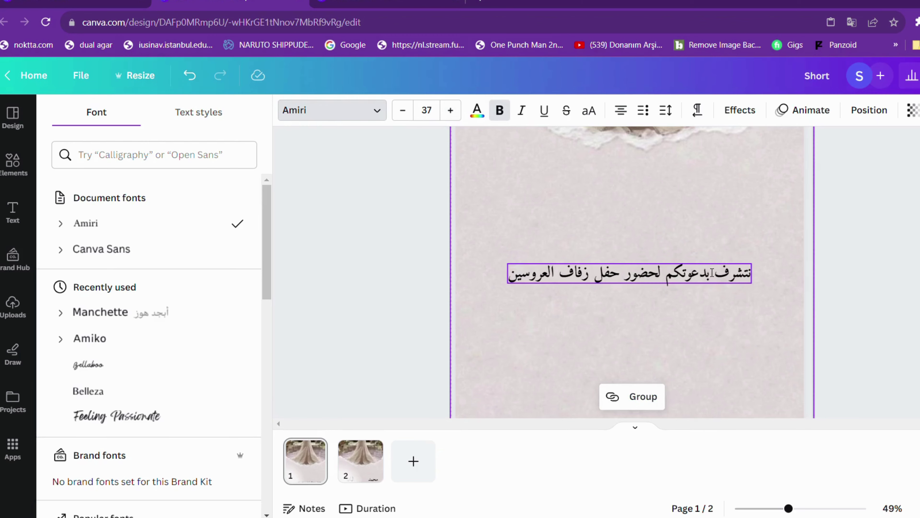
Move the invitation sentence up on the blank paper area, closer to the torn edge
key("ctrl+z")
scroll(834, 264, "down", 4)
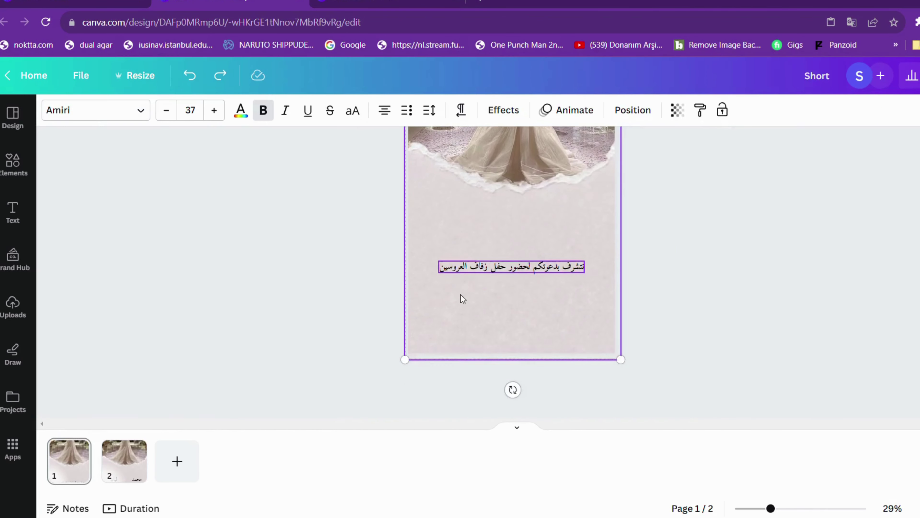
scroll(506, 290, "up", 2)
left_click_drag(506, 327, 515, 289)
scroll(531, 299, "up", 3)
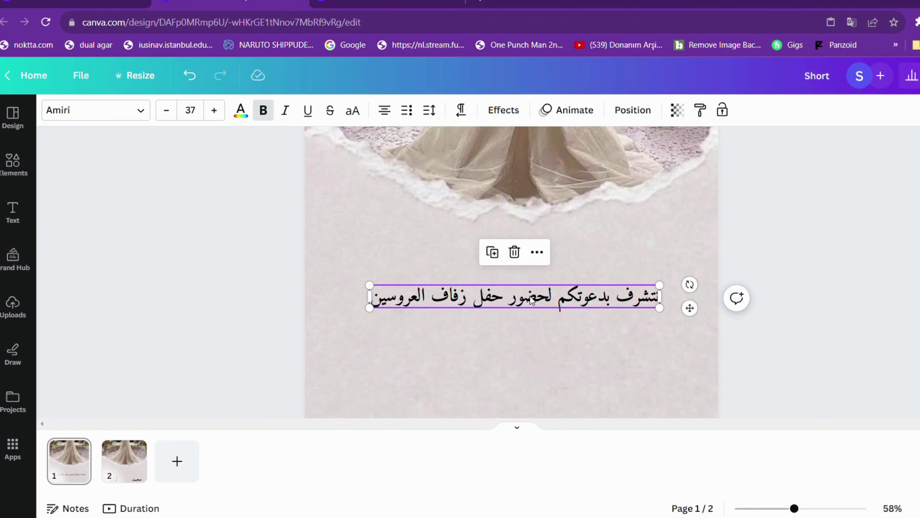
Insert the uploaded black "بارك الله لهما" calligraphy image and place it between the torn edge and the invitation sentence
left_click(13, 313)
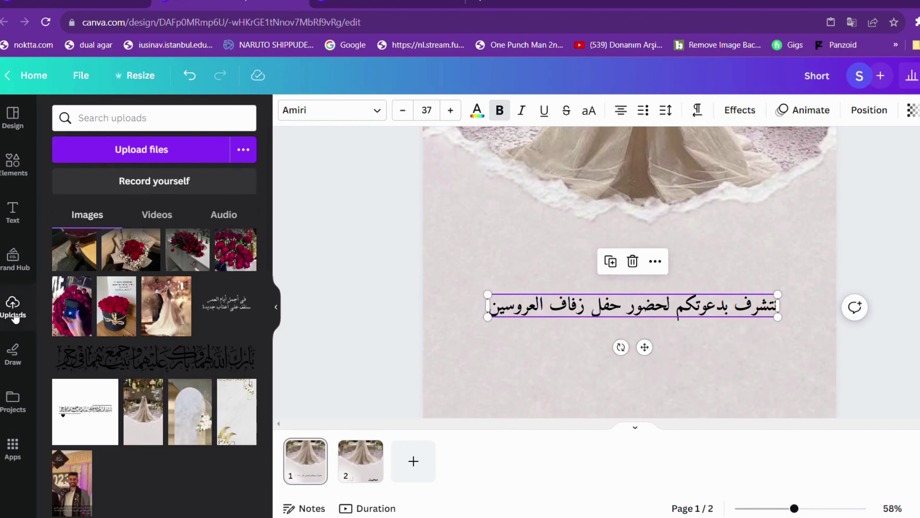
left_click(157, 364)
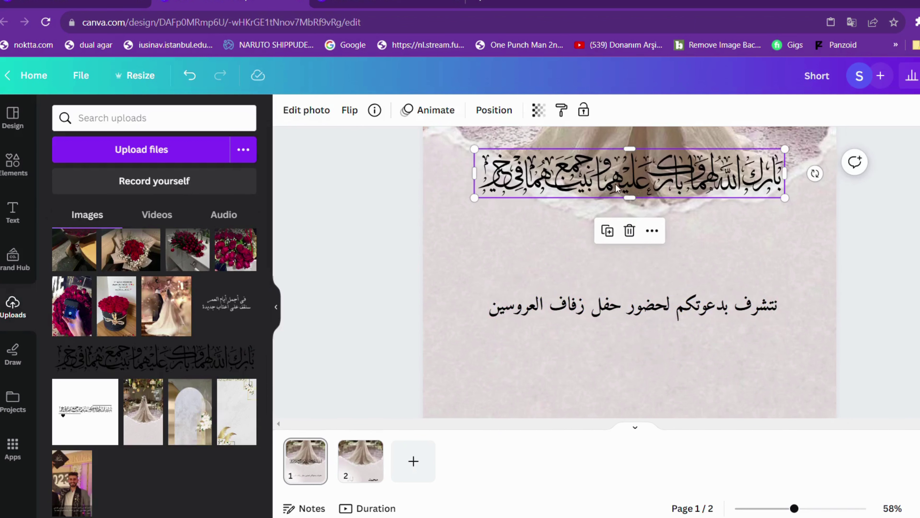
left_click_drag(618, 187, 617, 264)
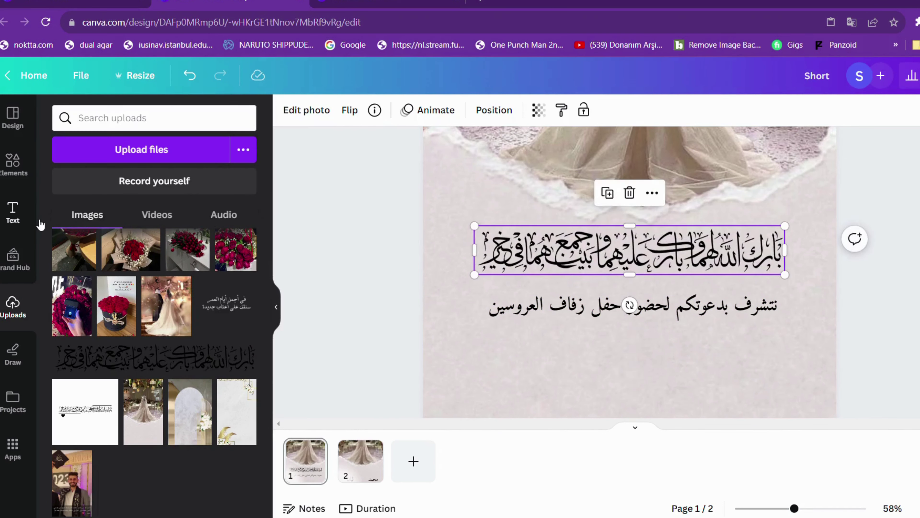
left_click(282, 311)
Adjust the spacing between the calligraphy image and the invitation sentence so the sentence sits just beneath the calligraphy
left_click_drag(584, 314, 584, 326)
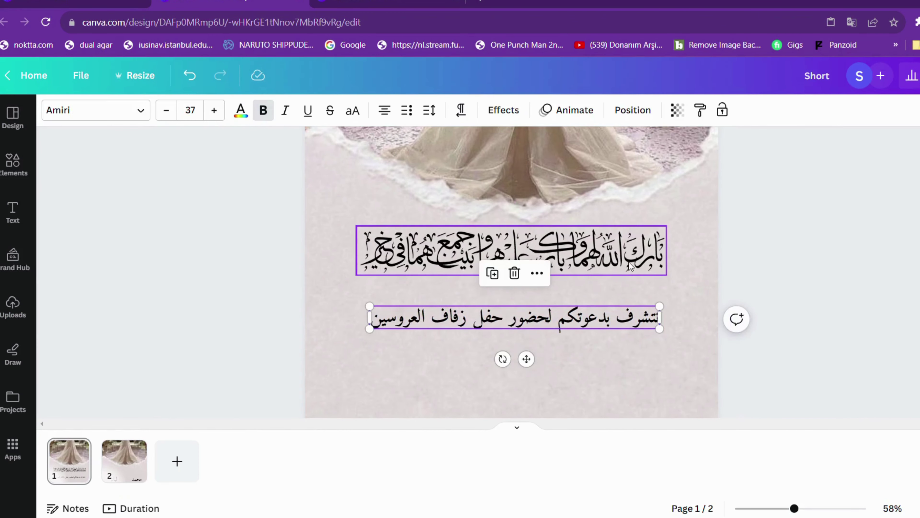
left_click_drag(630, 266, 631, 274)
mouse_move(628, 317)
left_mouse_down()
mouse_move(671, 308)
mouse_move(639, 309)
left_mouse_up()
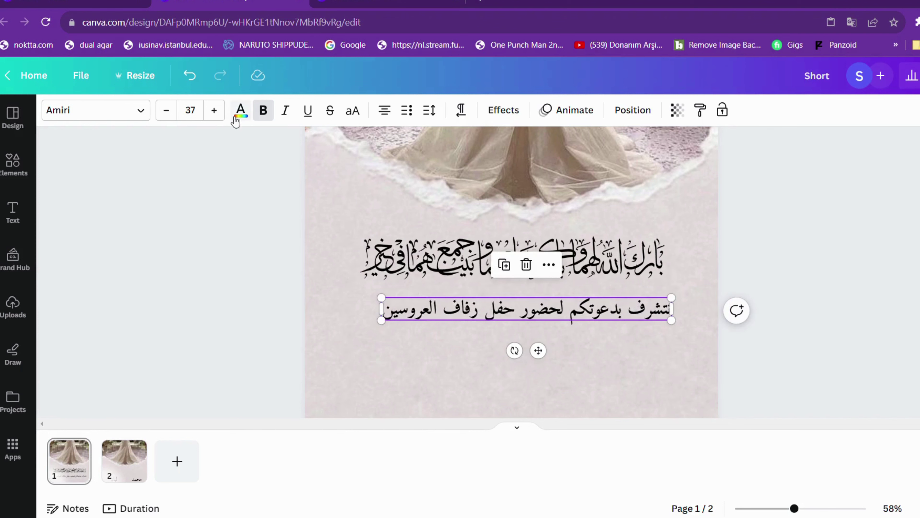
Increase the invitation sentence's font size to 46
left_click(216, 112)
left_click(216, 112)
left_click(217, 111)
left_click(216, 112)
left_click(217, 112)
left_click(217, 112)
left_click(217, 111)
left_click(217, 111)
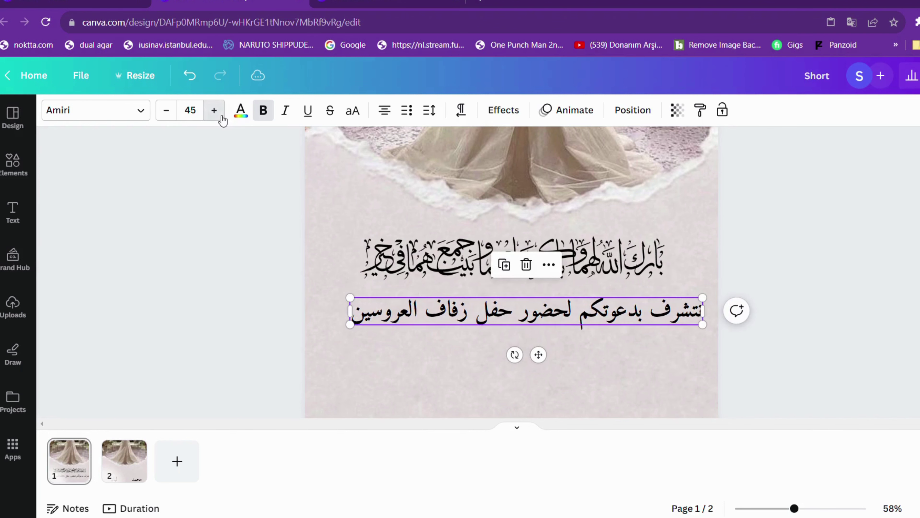
left_click(214, 109)
Shrink the calligraphy image and shift it and the invitation sentence toward the page's centre below the torn edge
scroll(514, 312, "down", 4)
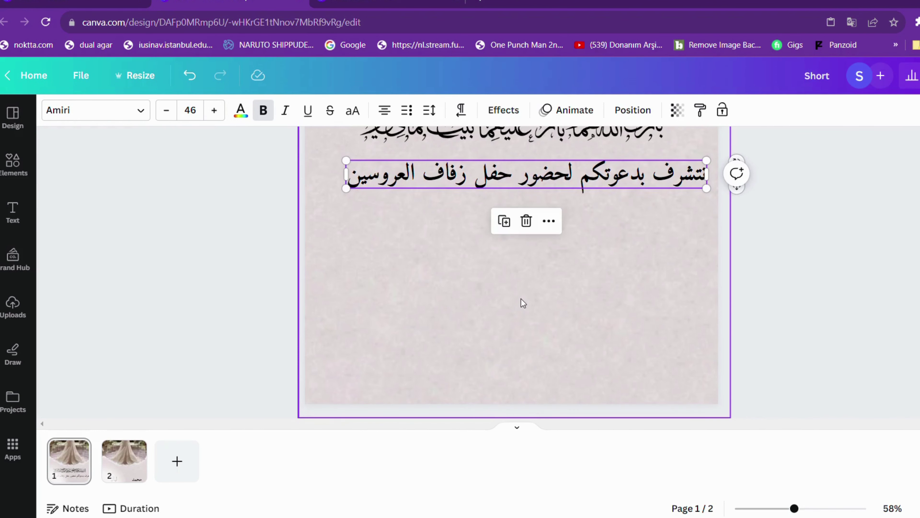
scroll(523, 303, "down", 3)
left_click(519, 247)
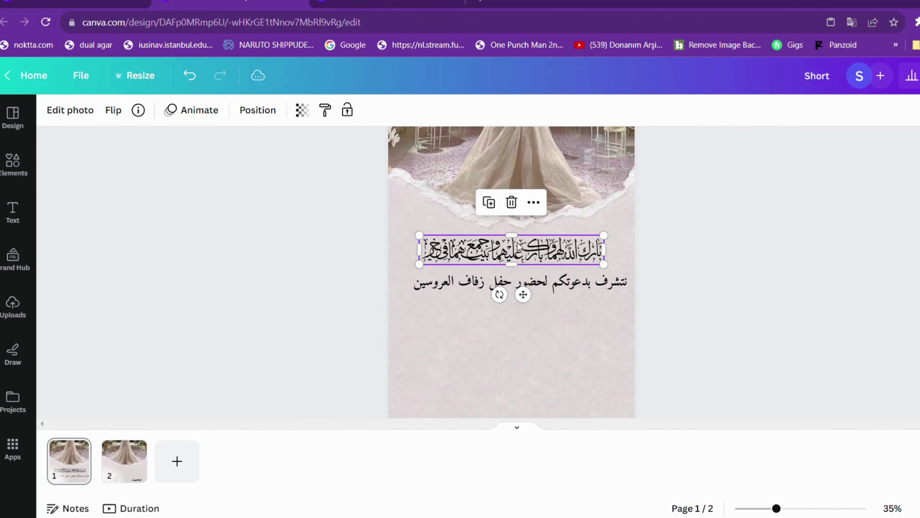
left_click_drag(419, 235, 448, 239)
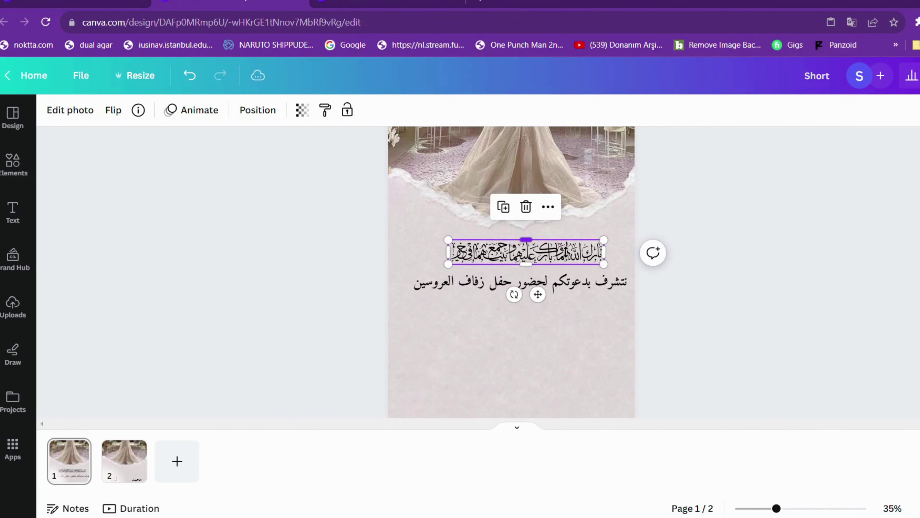
left_click_drag(560, 255, 555, 250)
left_click_drag(574, 285, 567, 282)
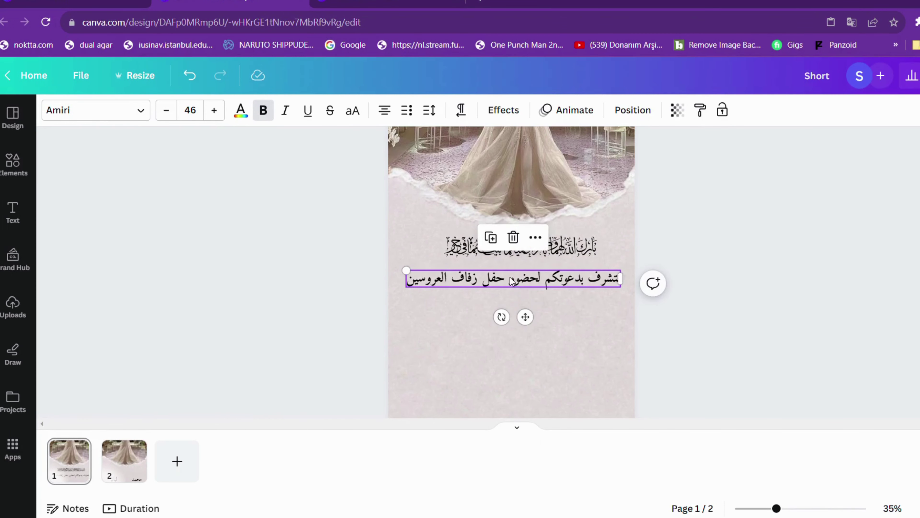
left_click(13, 306)
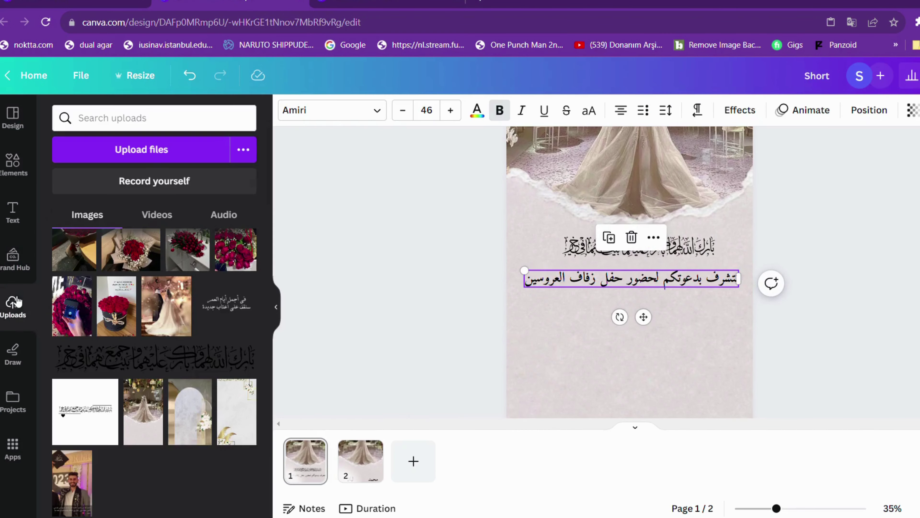
scroll(91, 361, "up", 2)
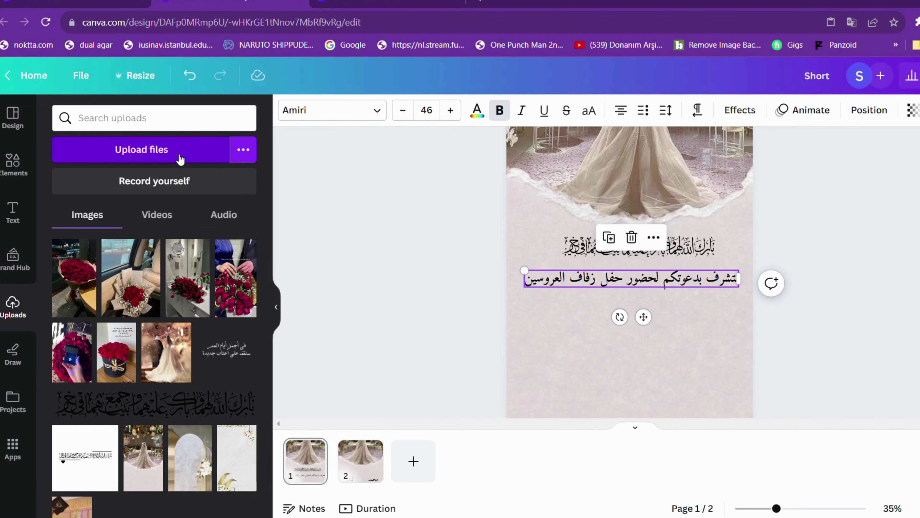
left_click(276, 307)
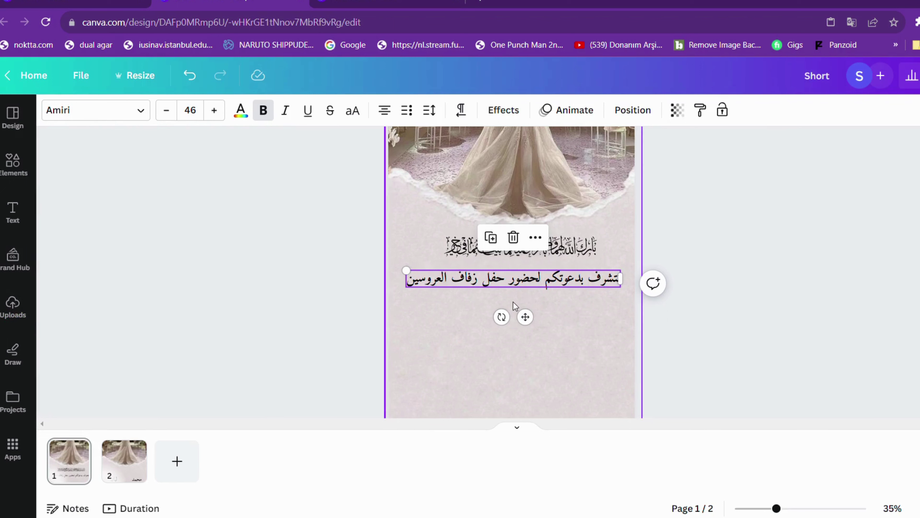
Nudge the invitation sentence slightly down, away from the calligraphy image
left_click_drag(520, 284, 521, 285)
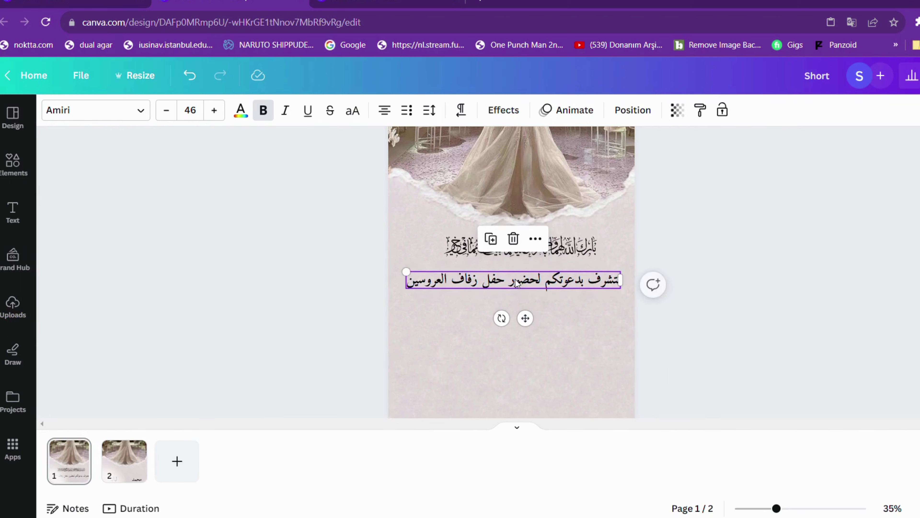
Recolour the invitation sentence to brown #92744E
left_click(240, 110)
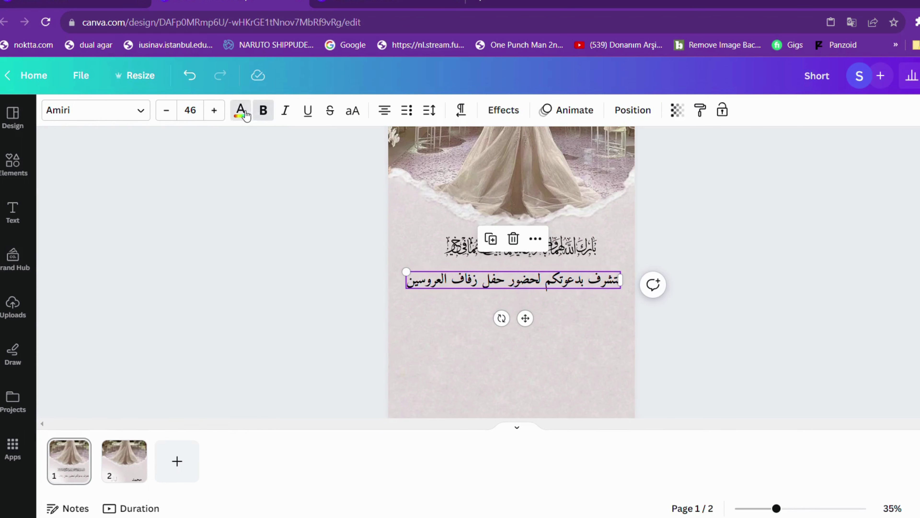
left_click(243, 318)
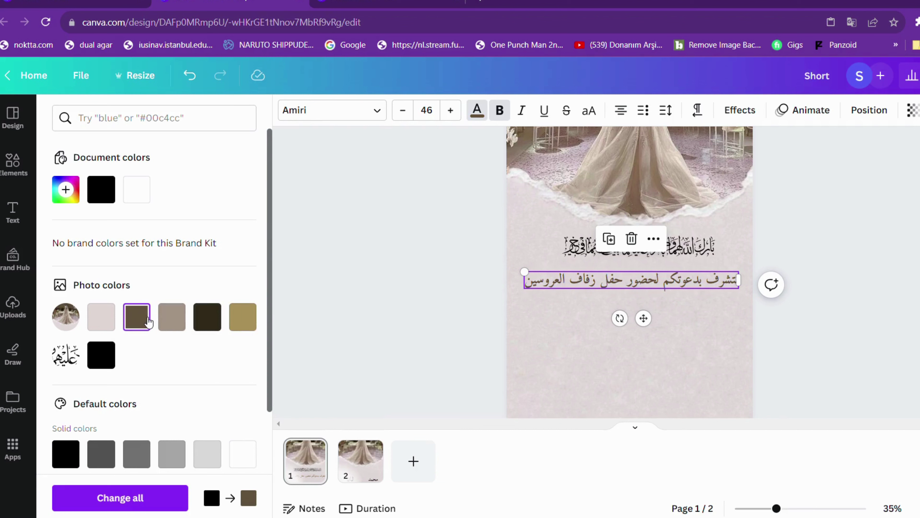
left_click(69, 197)
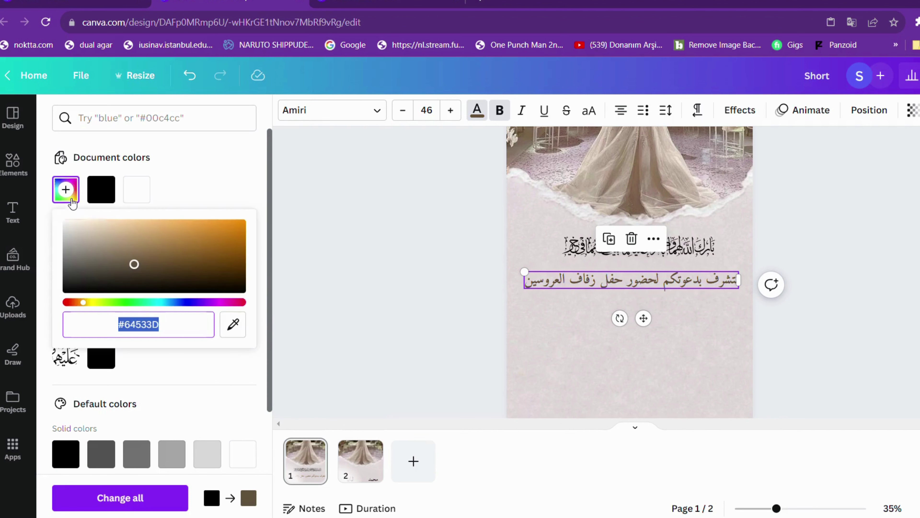
left_click_drag(134, 264, 146, 251)
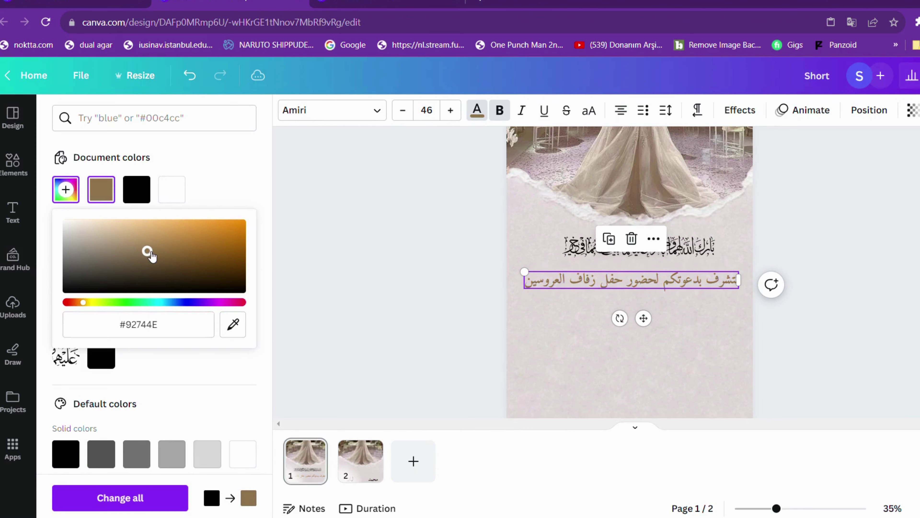
left_click(560, 312)
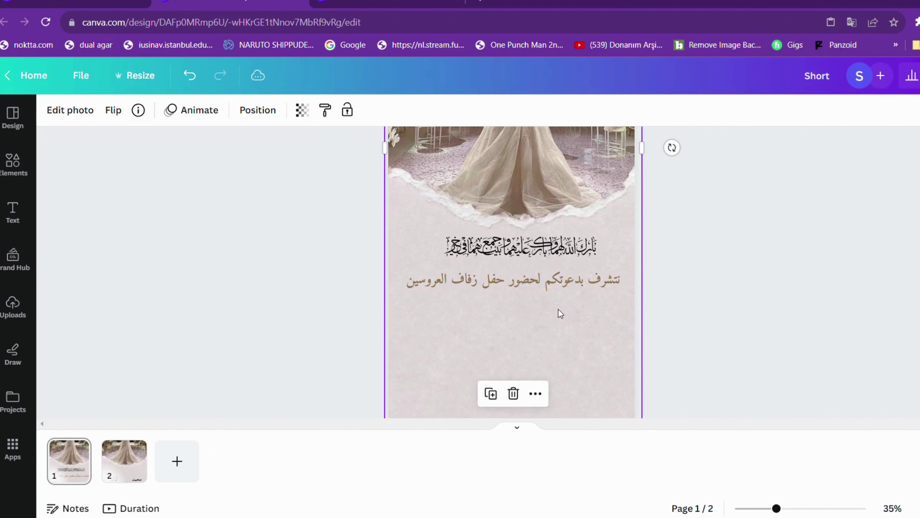
double_click(561, 285)
left_click(833, 321)
left_click_drag(559, 278, 558, 278)
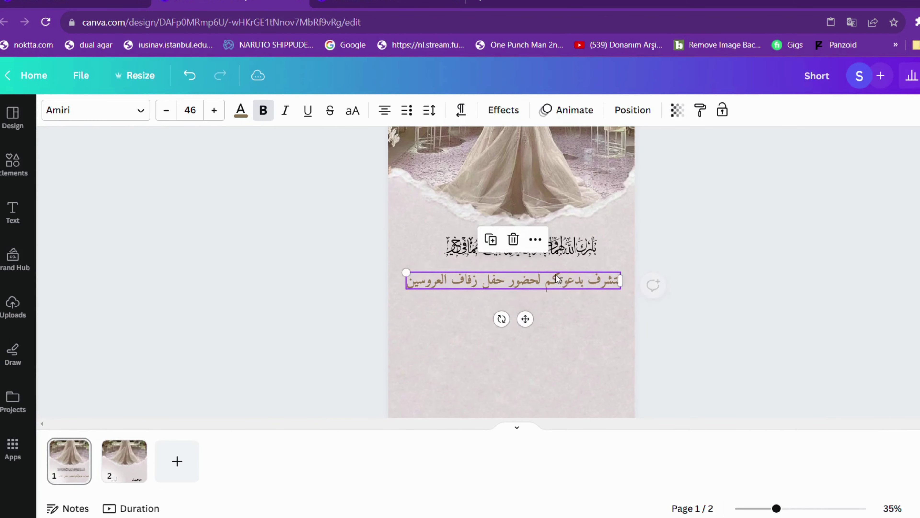
left_click(550, 282)
left_click(698, 307)
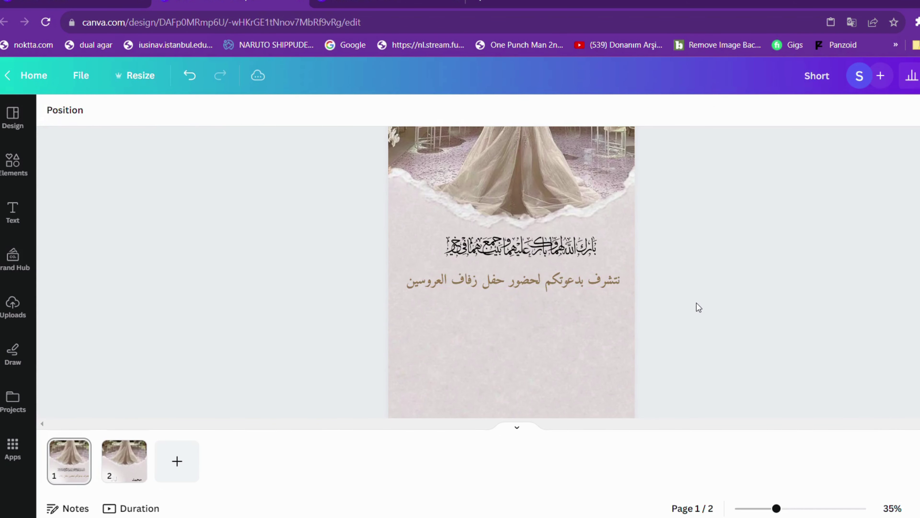
Copy the couple's two names from page 2 and paste them onto page 1
left_click(117, 468)
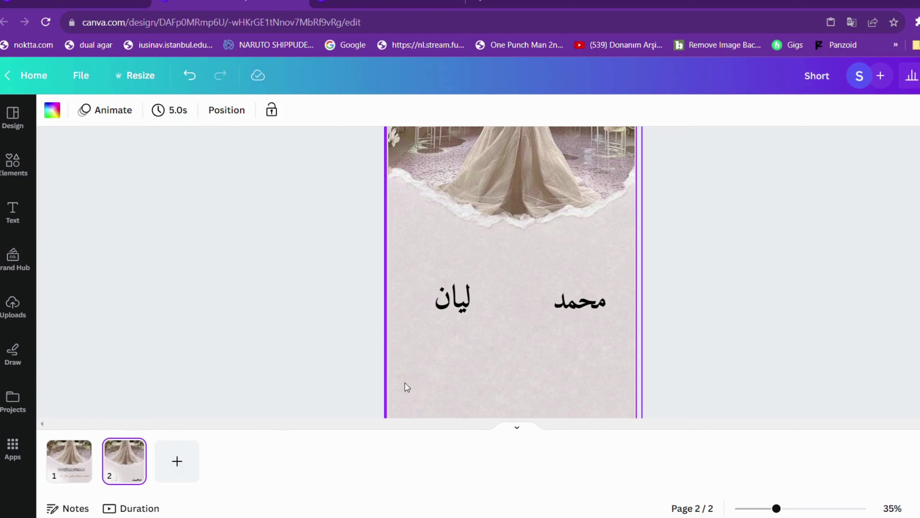
left_click(558, 306)
left_click(453, 299, "shift")
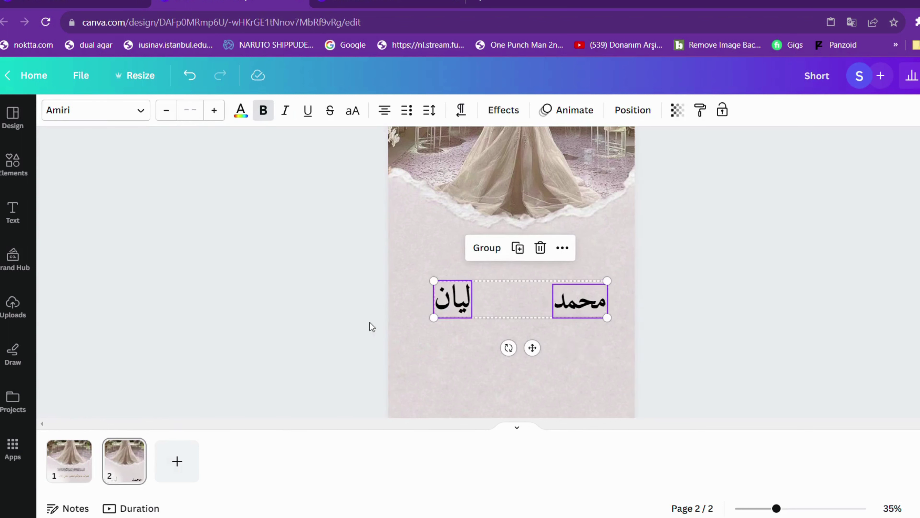
left_click(74, 476)
left_click(534, 329)
key("ctrl+v")
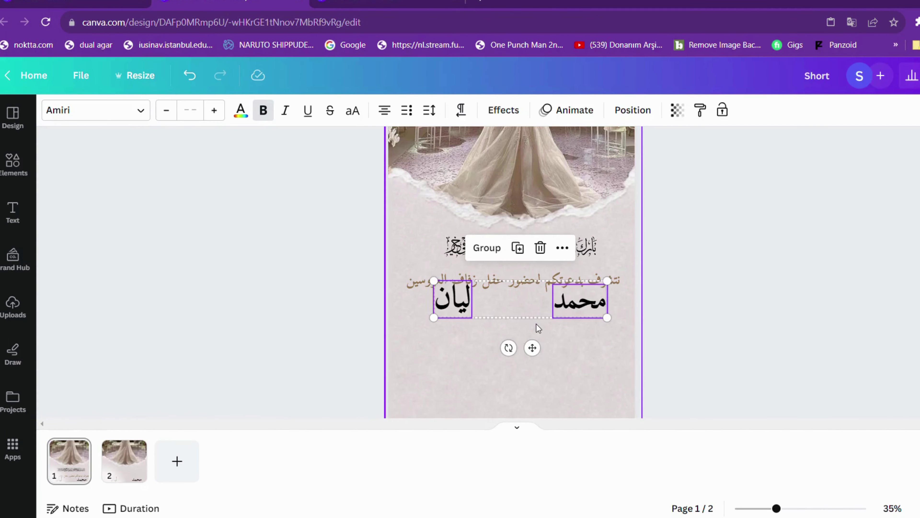
Move the pasted names below the invitation sentence, bring them slightly closer together and align their top edges
left_click_drag(567, 327, 566, 355)
left_click(662, 350)
left_click_drag(471, 334, 482, 332)
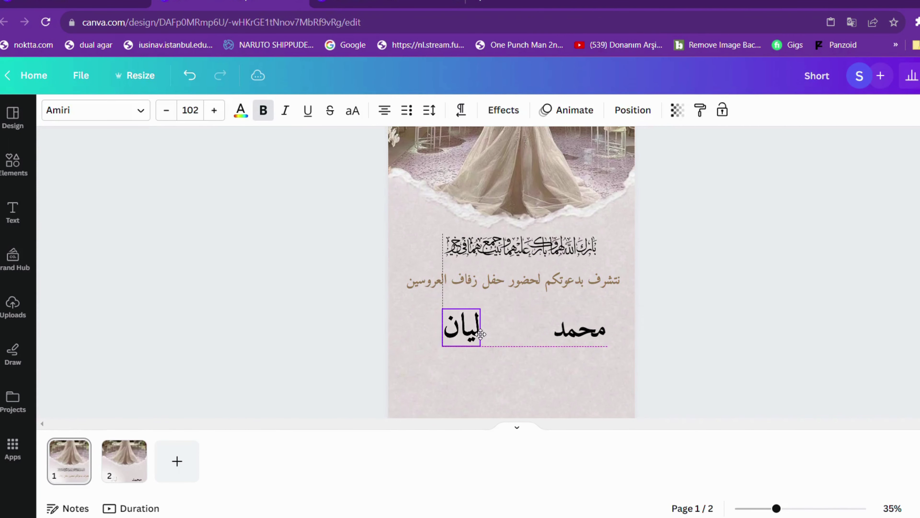
left_click(580, 329)
left_click_drag(580, 329, 578, 327)
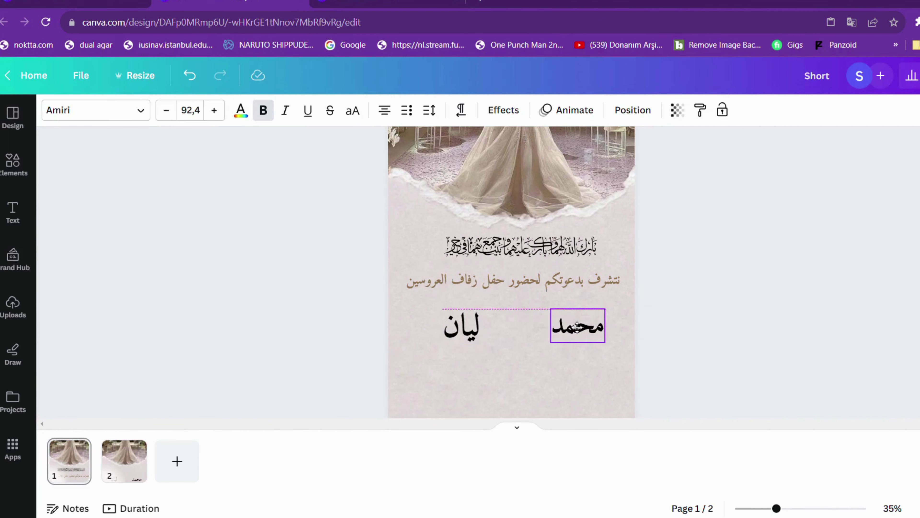
Set the invitation sentence's text colour back to black
left_click(515, 281)
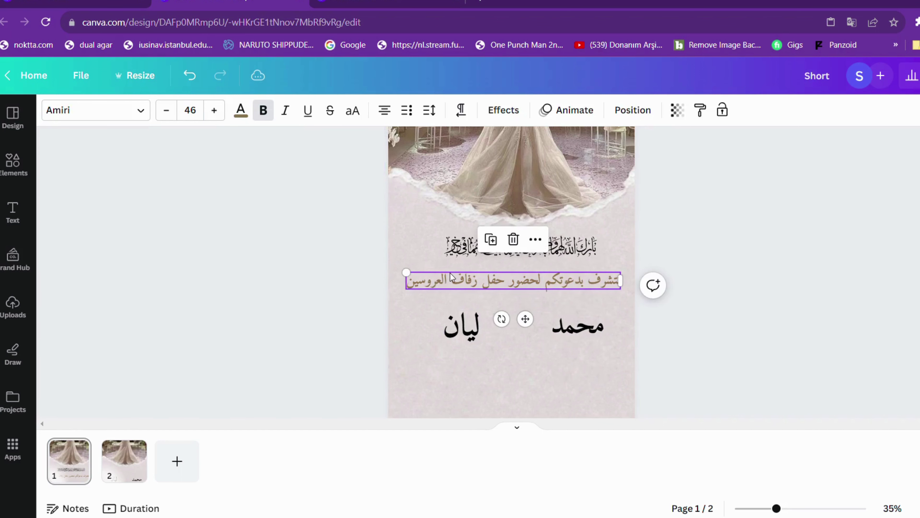
left_click(238, 115)
left_click(101, 190)
left_click(415, 288)
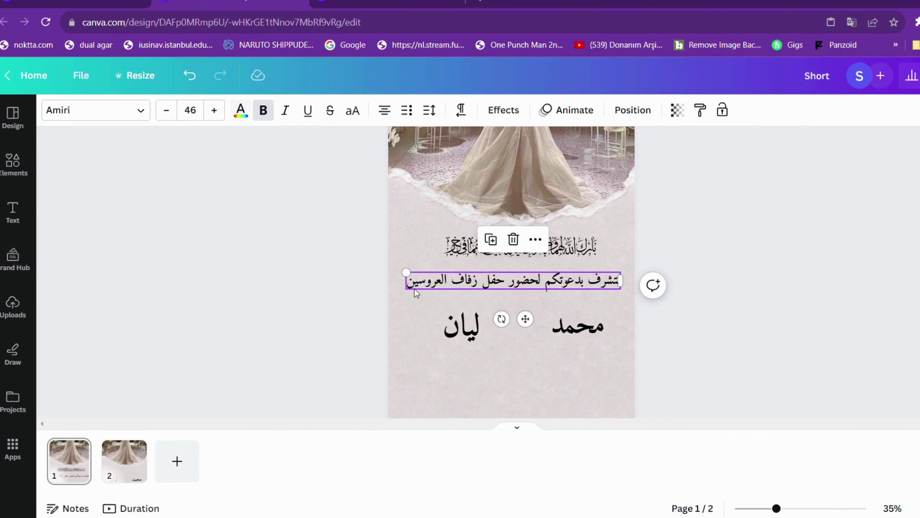
left_click(688, 282)
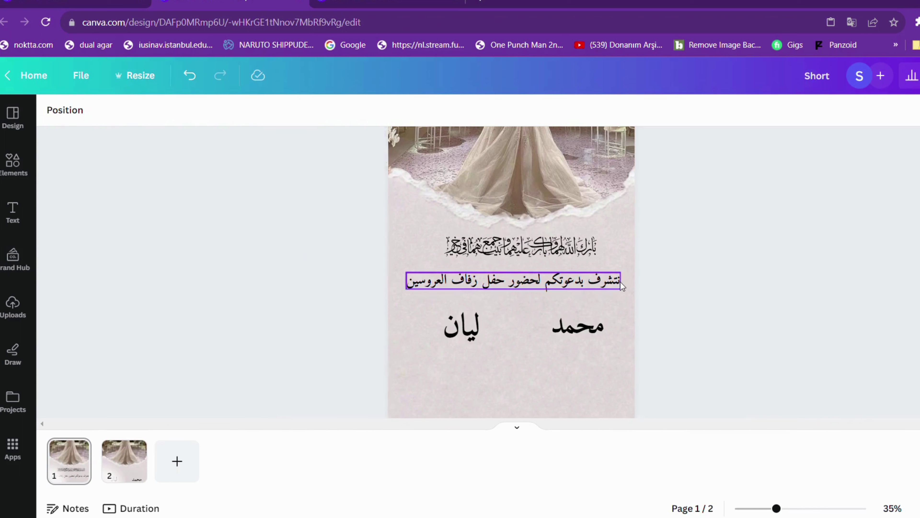
Nudge both names slightly up toward the invitation sentence
left_click_drag(578, 323, 578, 318)
left_click_drag(476, 325, 475, 319)
left_click_drag(582, 320, 580, 321)
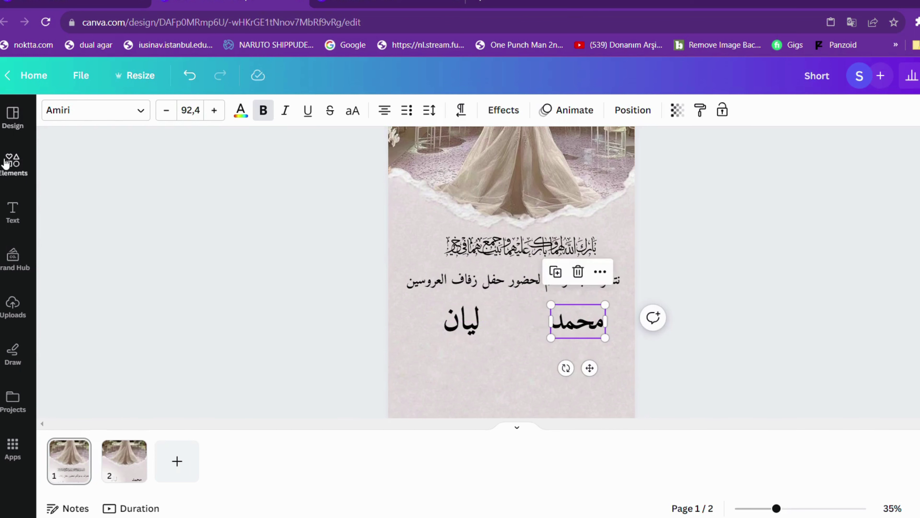
Search the elements library for "ring" and add the photo of two interlocked gold rings to page 1
left_click(13, 163)
type("قطل")
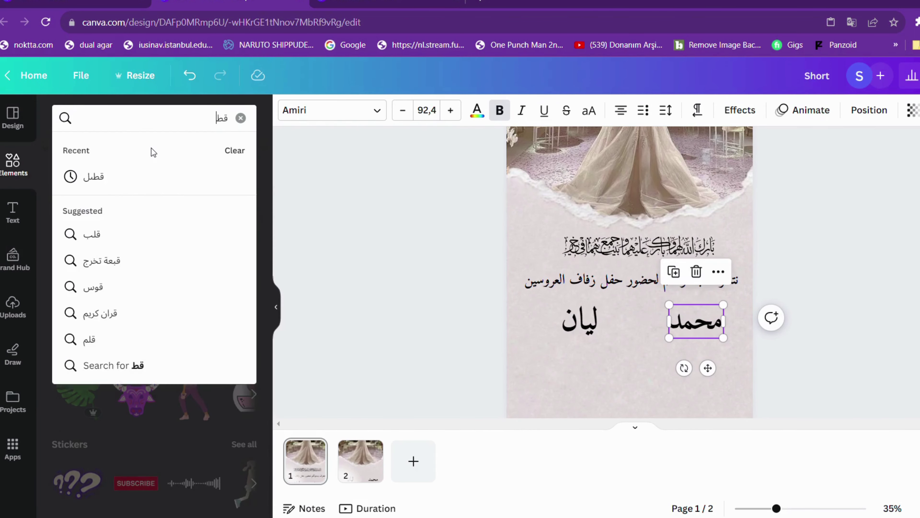
key("BackSpace")
key("BackSpace")
key("BackSpace")
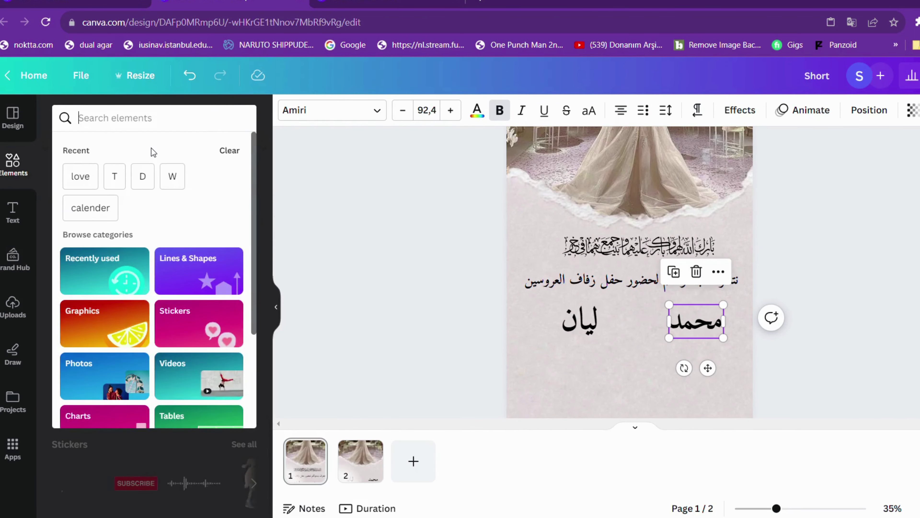
type("r'n")
key("BackSpace")
key("BackSpace")
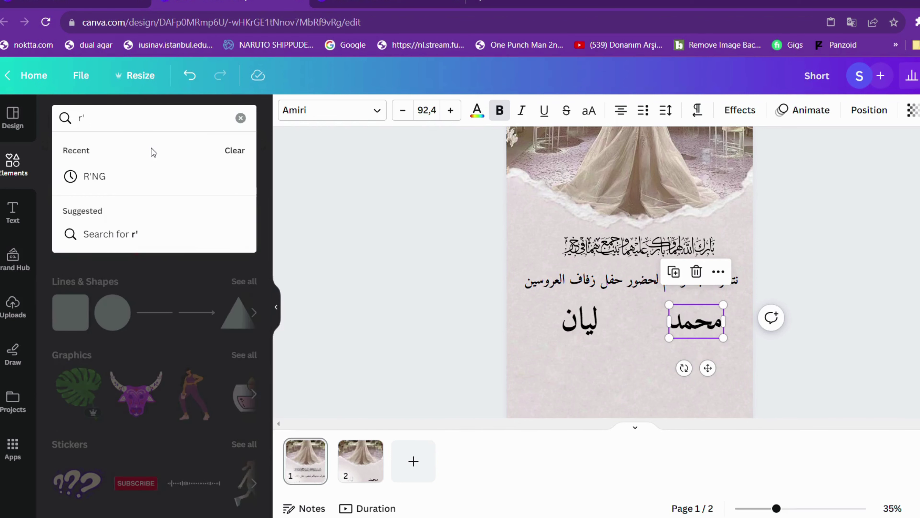
type("ing")
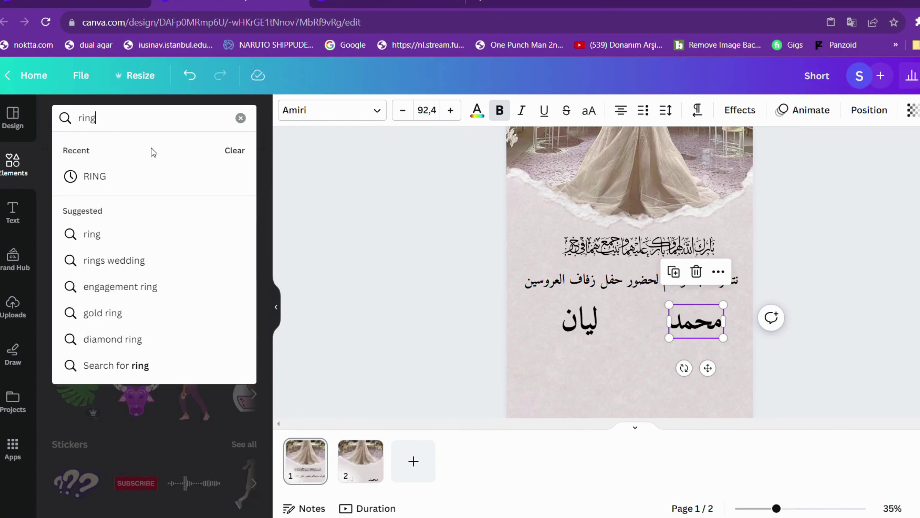
key("Return")
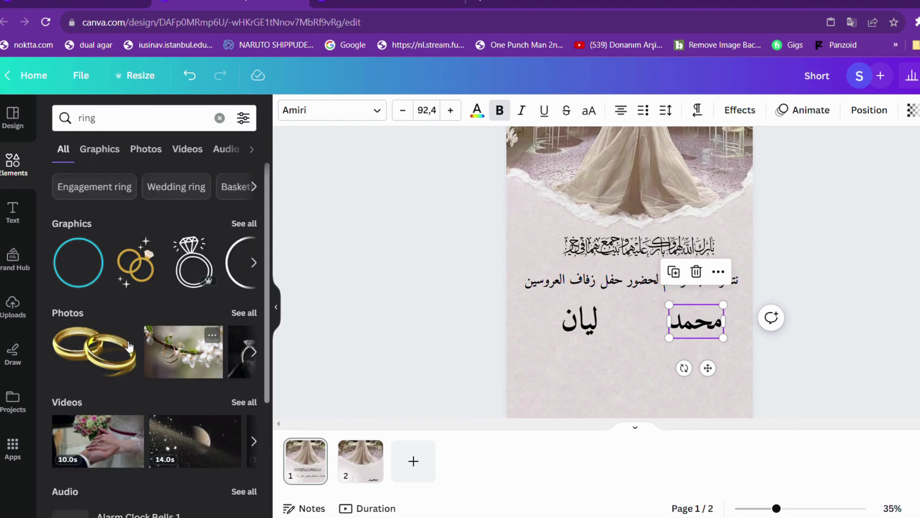
left_click(116, 346)
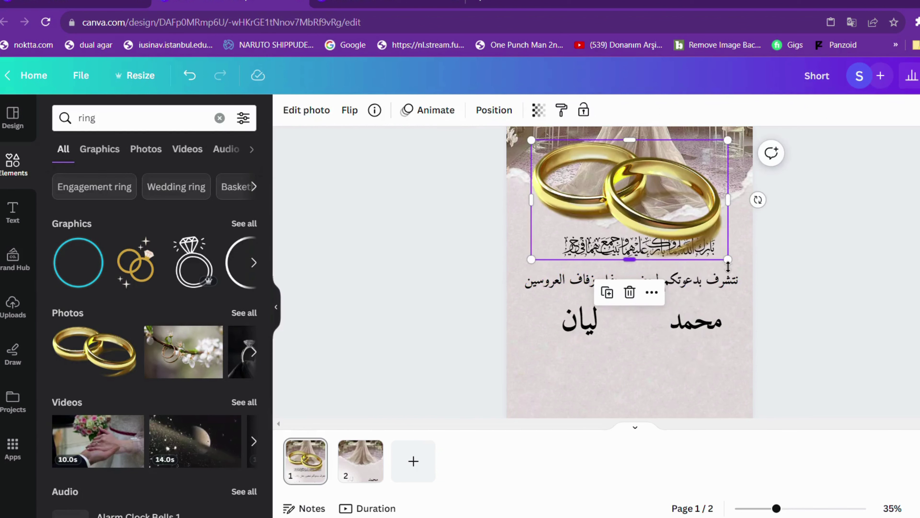
Shrink the gold rings photo to less than half its size and place it between the couple's names
left_click_drag(727, 259, 617, 196)
left_click_drag(573, 166, 642, 333)
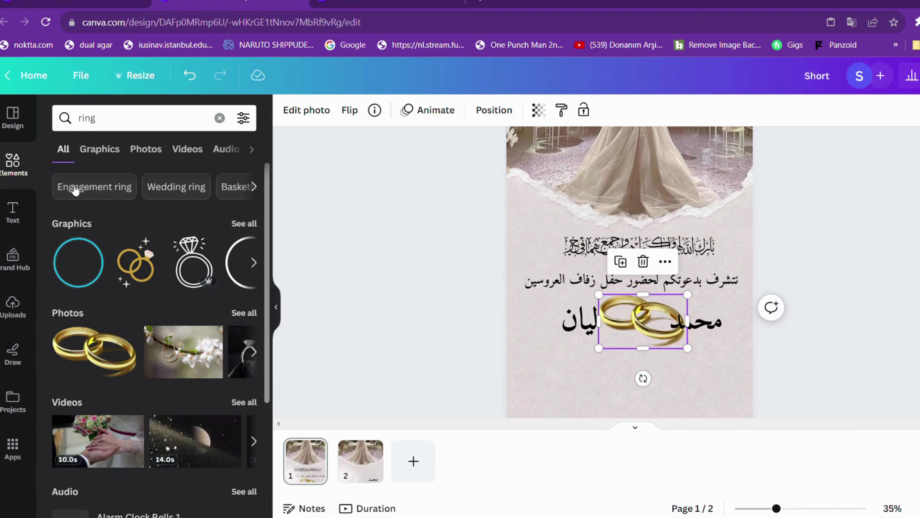
left_click(276, 306)
Spread the two names apart on either side of the gold rings, and slightly shrink and centre the rings between them
left_click(449, 322)
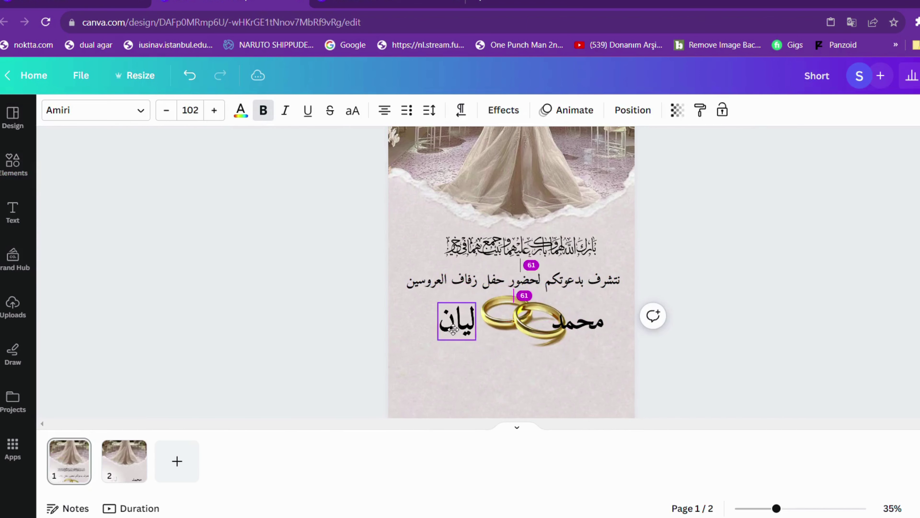
left_click(579, 321)
left_click_drag(580, 321, 597, 345)
left_click(541, 328)
left_click(596, 335)
left_click(429, 326)
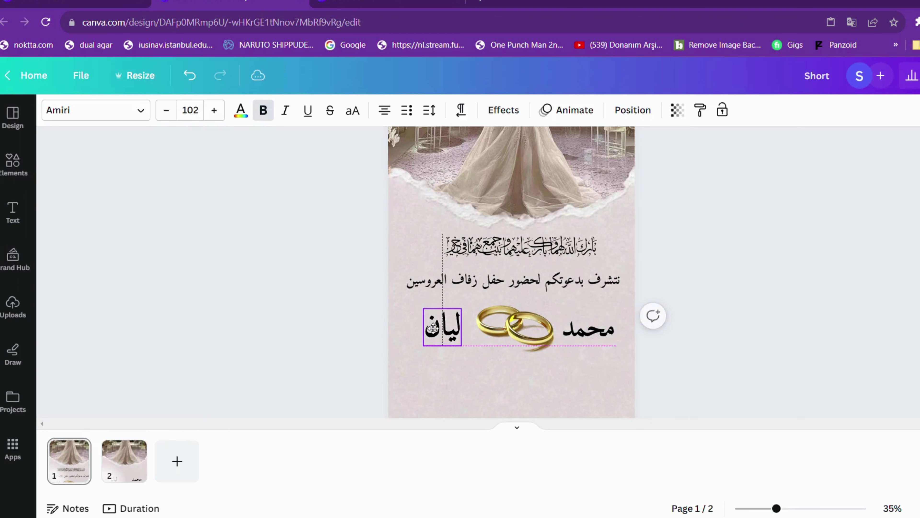
left_click(515, 328)
left_click_drag(514, 328, 514, 331)
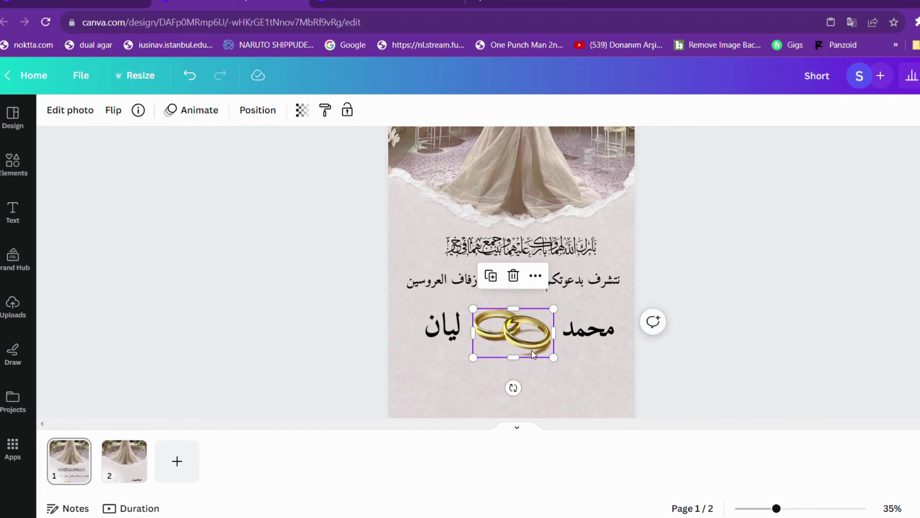
left_click(723, 355)
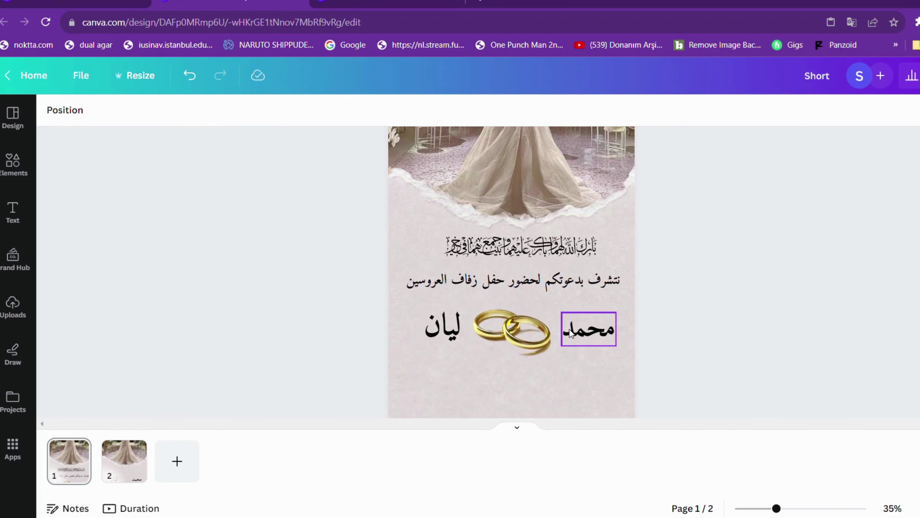
Shift the calligraphy, invitation sentence, both names and gold rings slightly up the page
left_click_drag(571, 250, 569, 245)
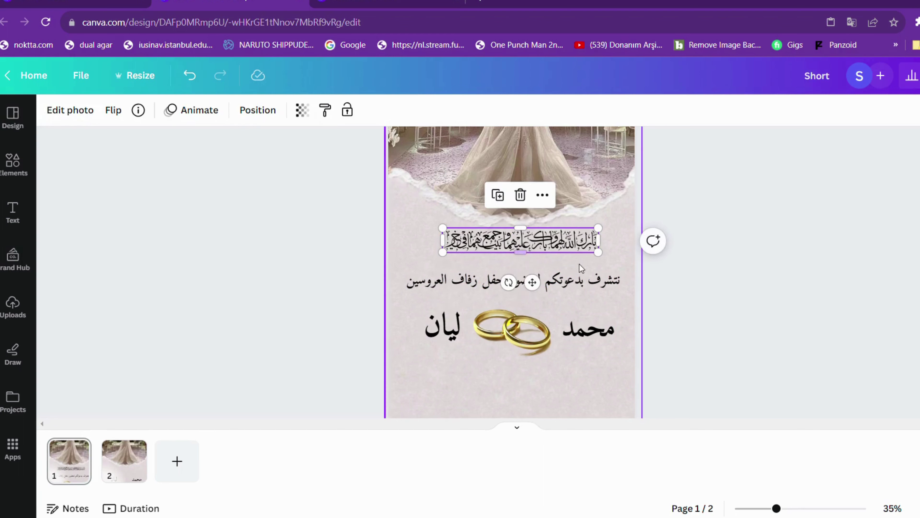
left_click_drag(581, 280, 582, 273)
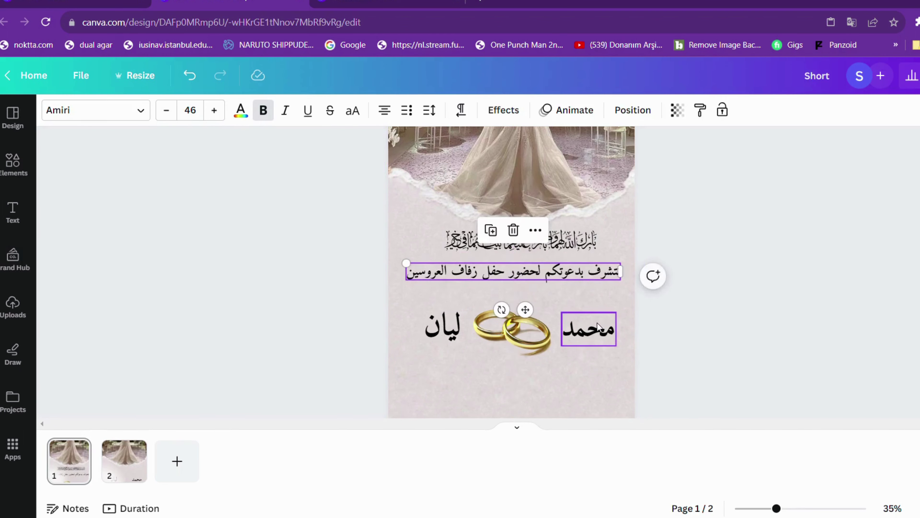
left_click_drag(589, 328, 589, 321)
left_click_drag(525, 334, 525, 324)
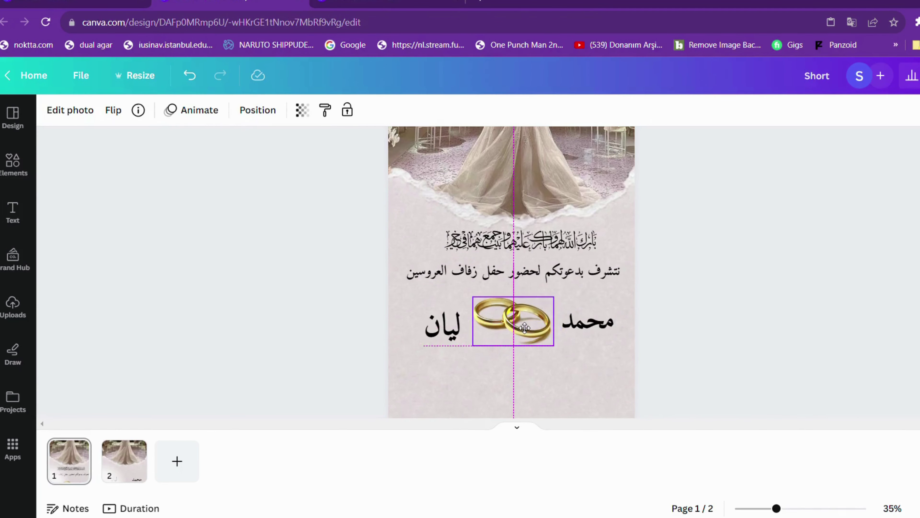
left_click_drag(450, 338, 451, 330)
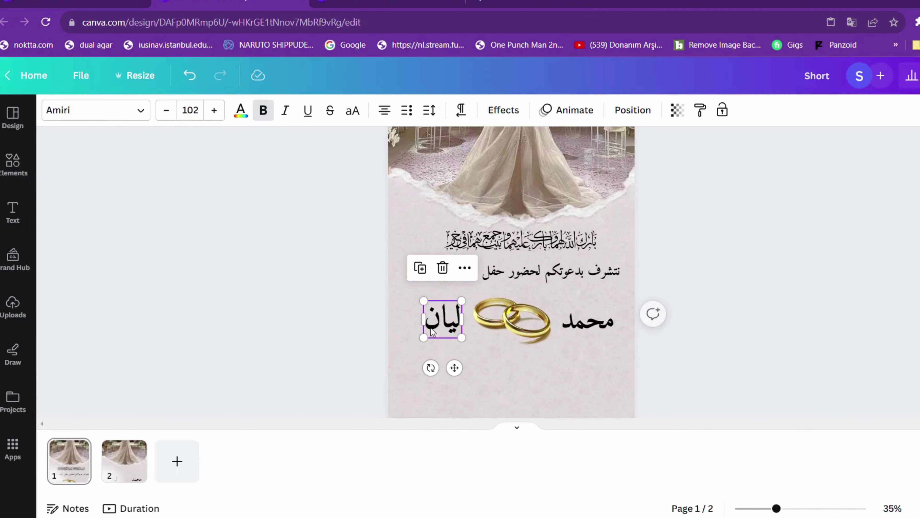
Search the elements library for "time"
left_click(19, 173)
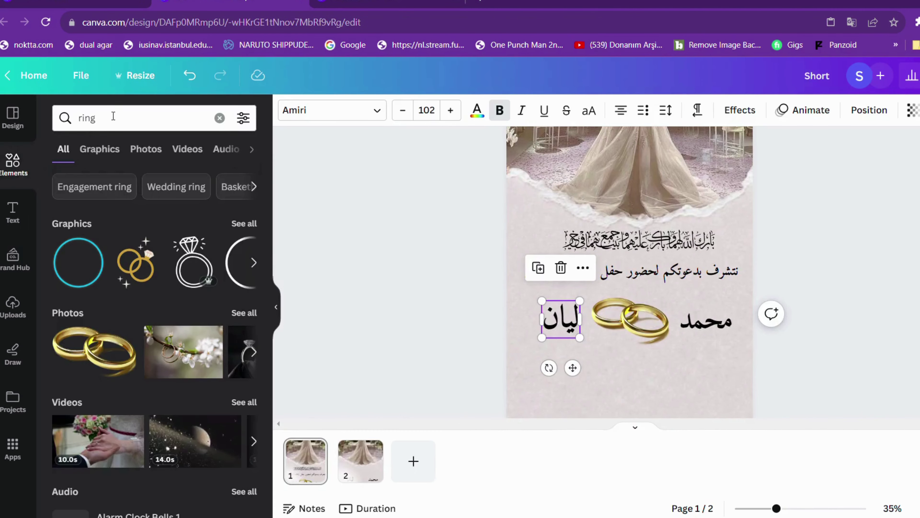
left_click(74, 122)
key("BackSpace")
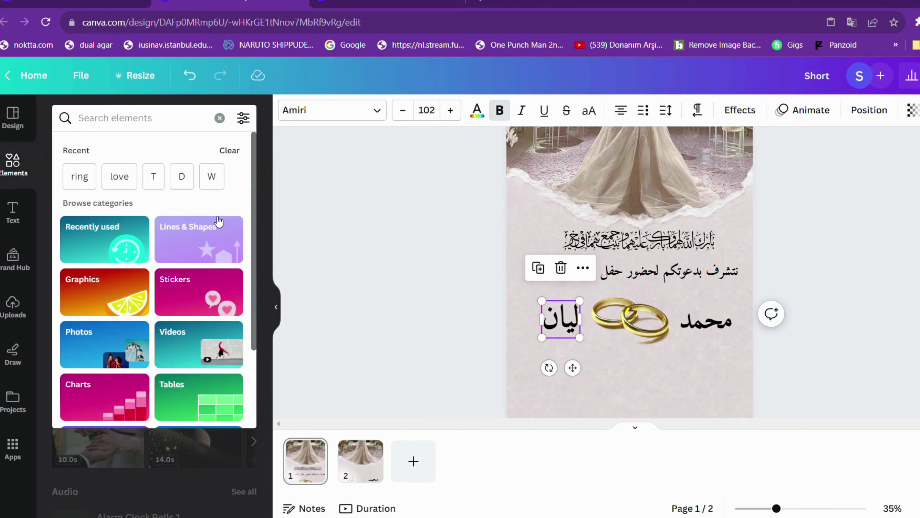
type("ti")
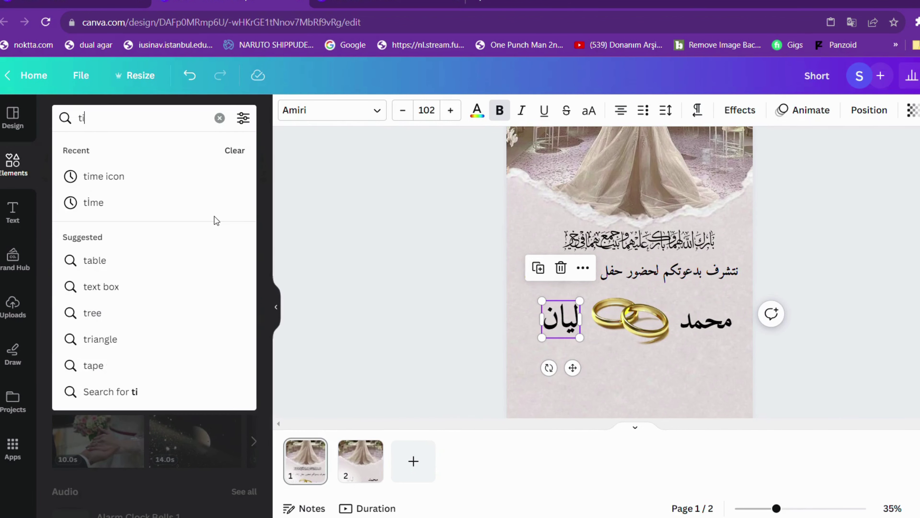
type("me")
key("Return")
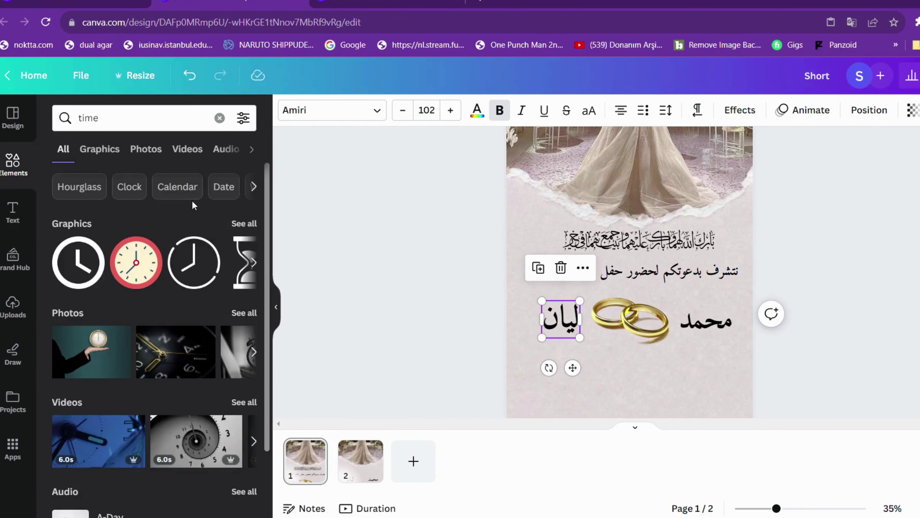
Browse all the graphics results for "time" for a suitable invitation icon
left_click(256, 223)
scroll(211, 286, "down", 5)
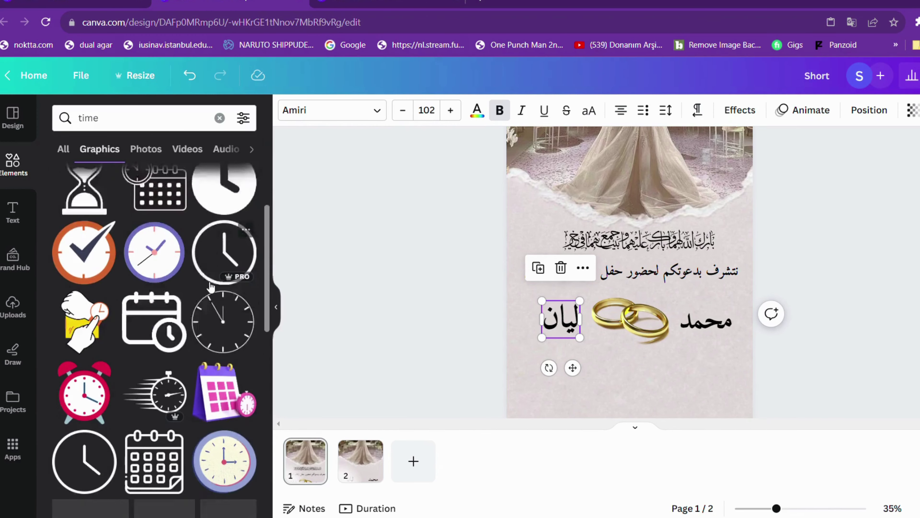
scroll(211, 287, "down", 10)
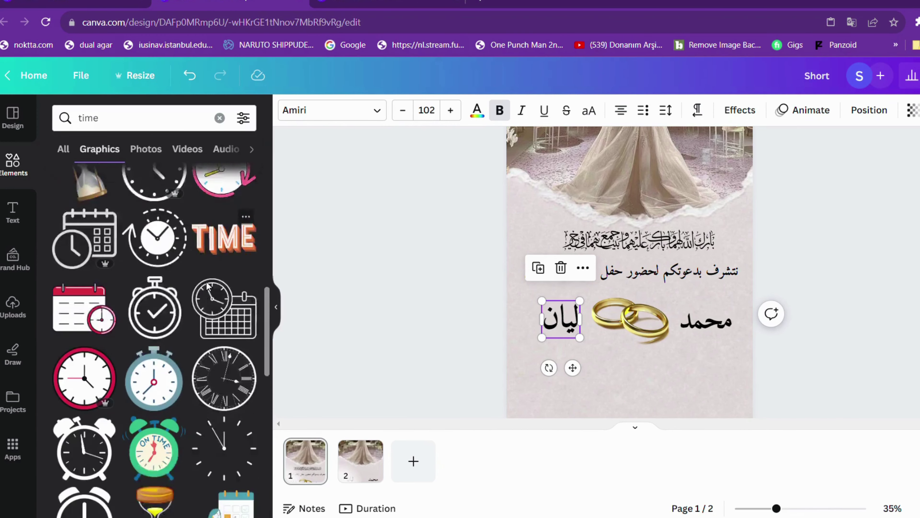
scroll(211, 286, "down", 3)
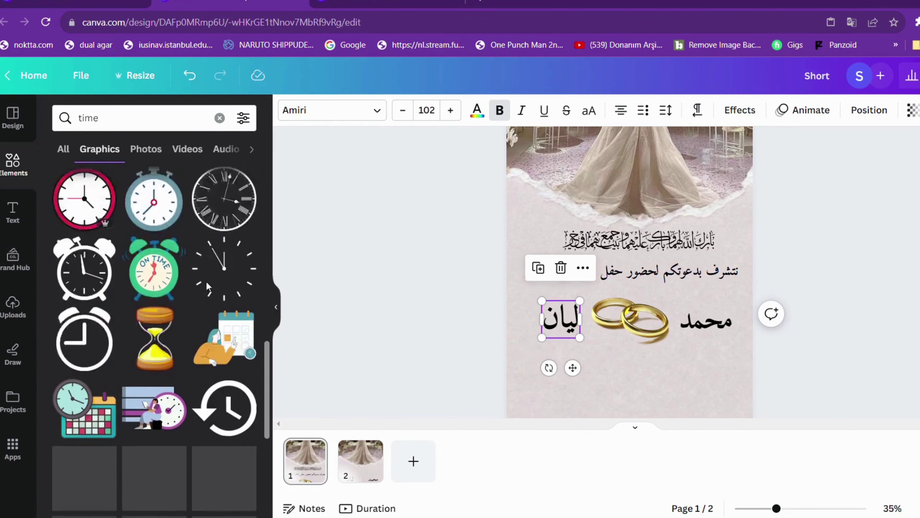
scroll(212, 286, "down", 3)
Search the graphics for "date" and look through the calendar icons
left_click(117, 119)
left_click_drag(117, 119, 68, 116)
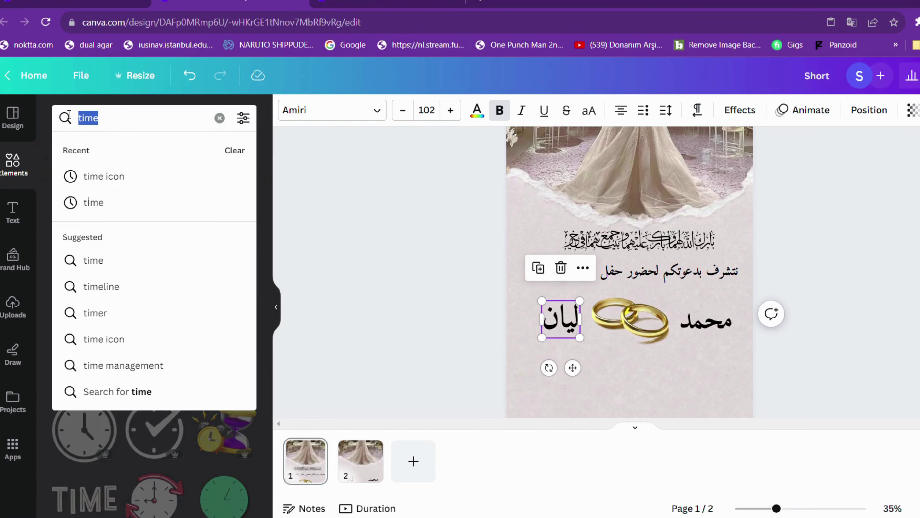
type("dat")
key("Return")
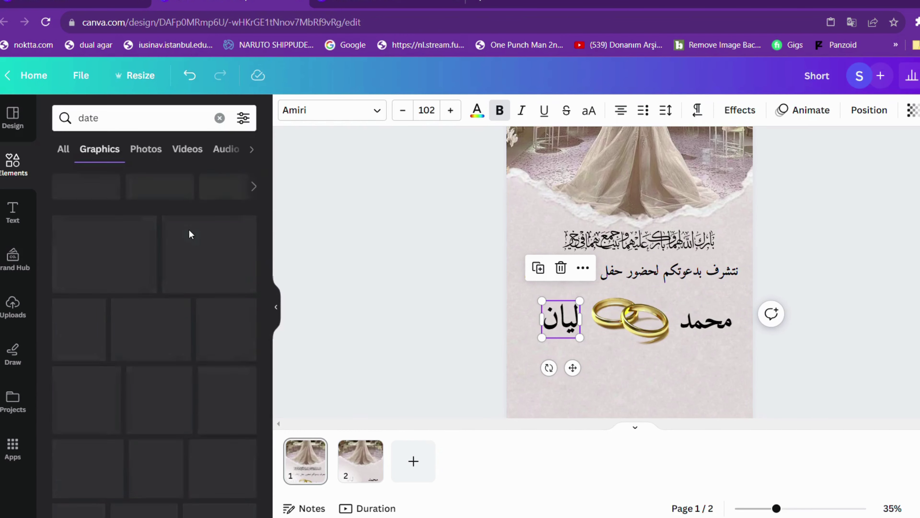
scroll(142, 236, "down", 6)
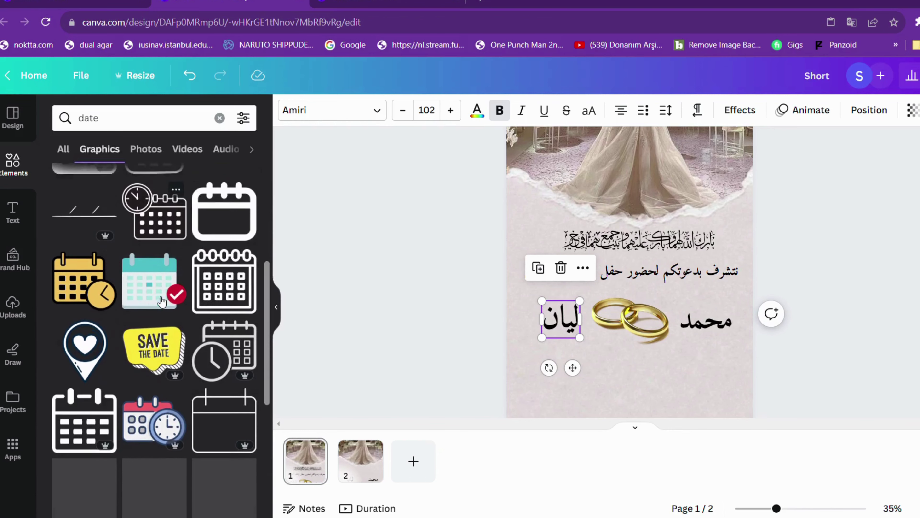
scroll(97, 351, "down", 8)
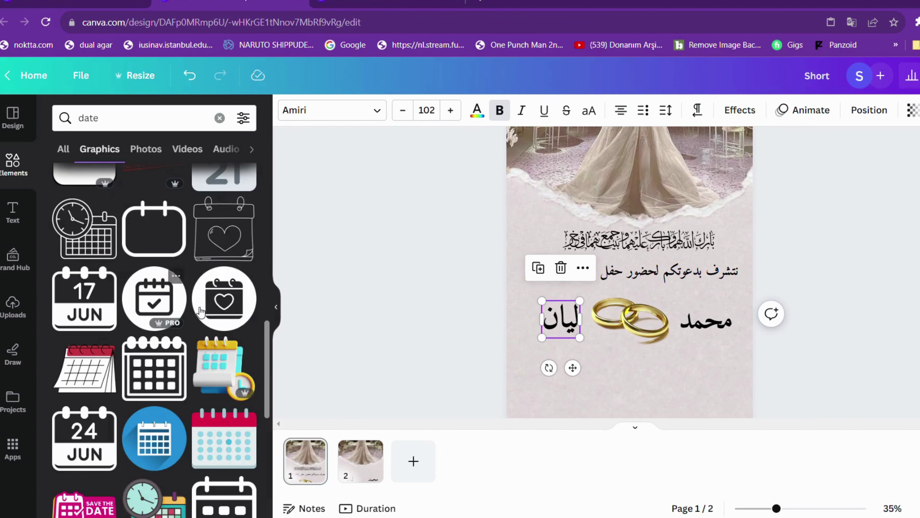
Add the round black calendar icon with a heart, shrink it to a small badge and place it below the groom's name
left_click(223, 297)
left_click_drag(619, 192, 692, 346)
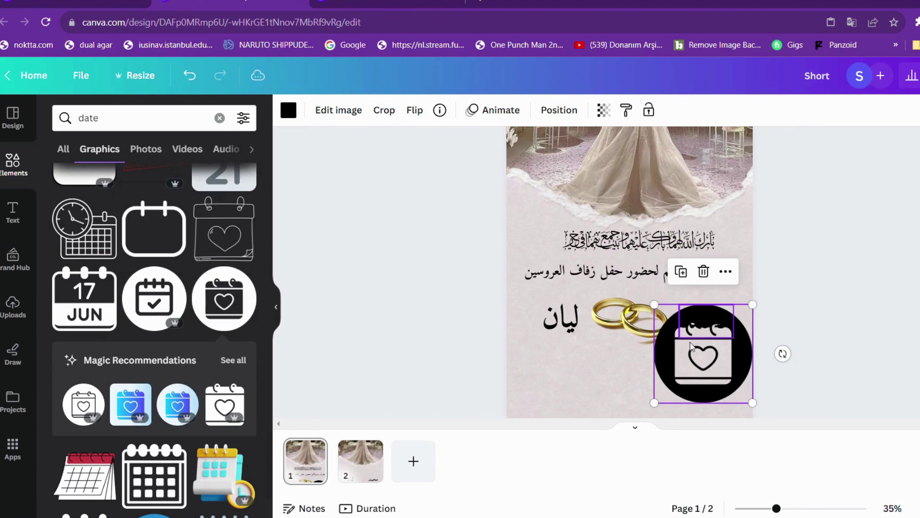
left_click_drag(755, 308, 731, 373)
Add the pink location pin with an orange heart, shrink it and place it below the gold rings
scroll(176, 354, "down", 10)
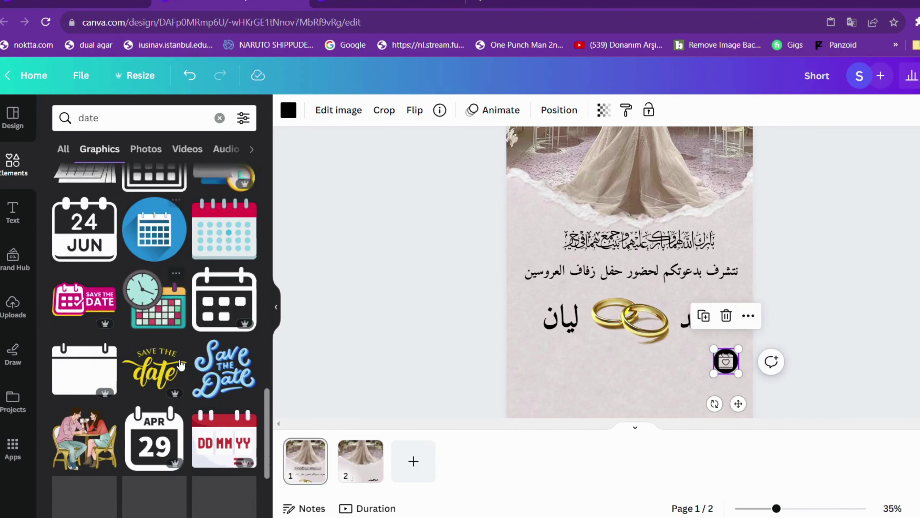
scroll(177, 363, "down", 5)
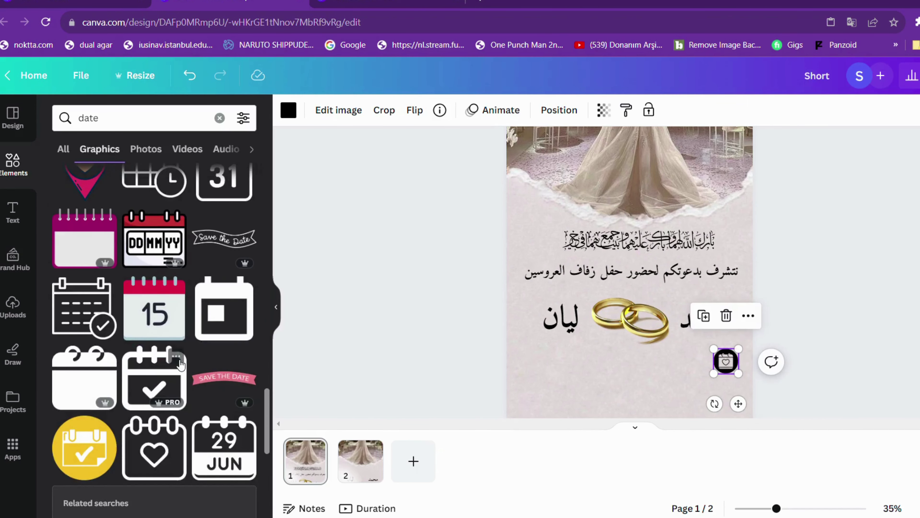
scroll(180, 364, "up", 2)
scroll(180, 364, "up", 2)
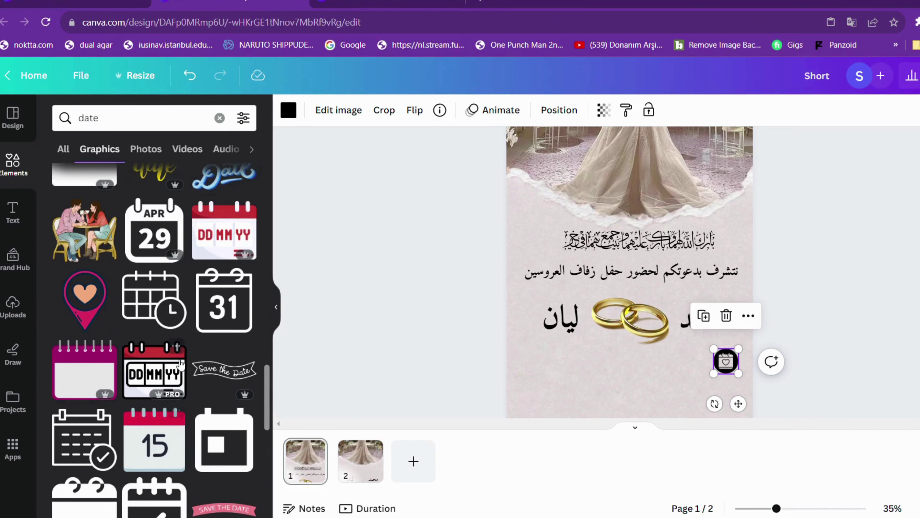
left_click(81, 297)
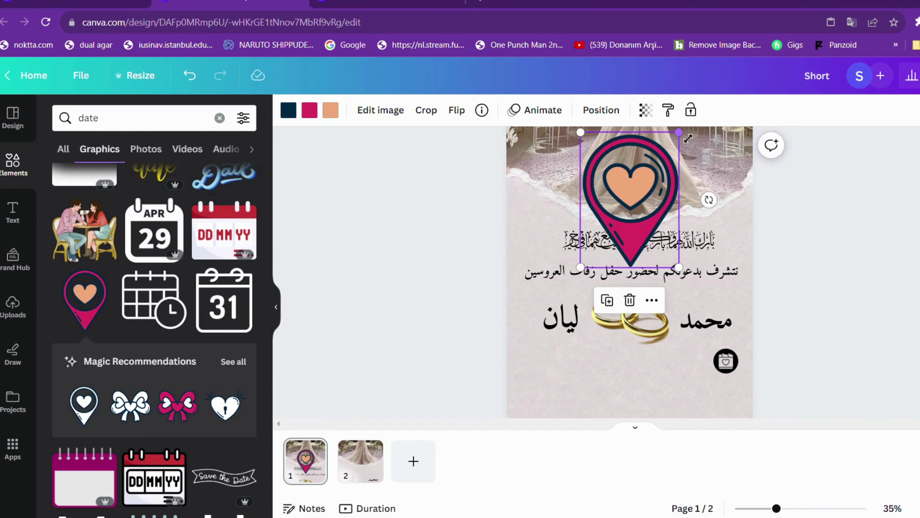
left_click_drag(660, 134, 605, 386)
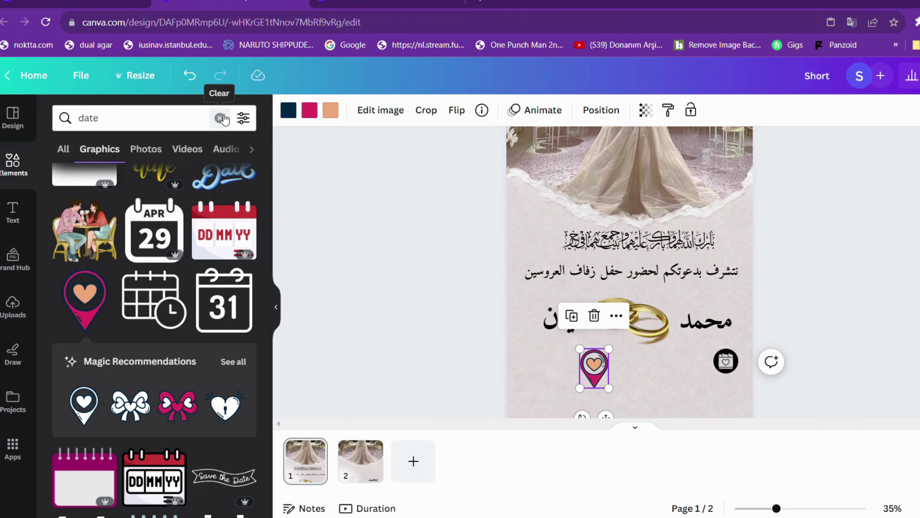
left_click(276, 307)
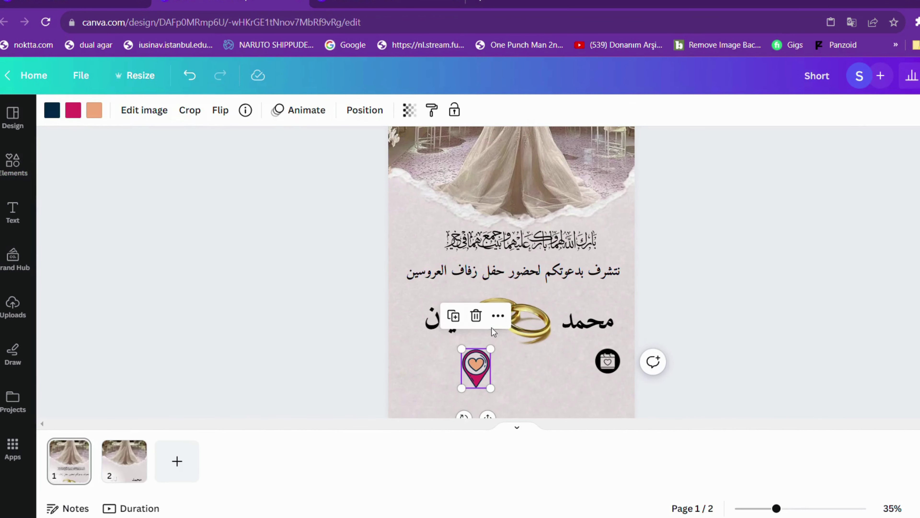
Recolour the location pin's pink body olive gold from the photo colours and its heart dark red (#B6310D)
left_click(74, 110)
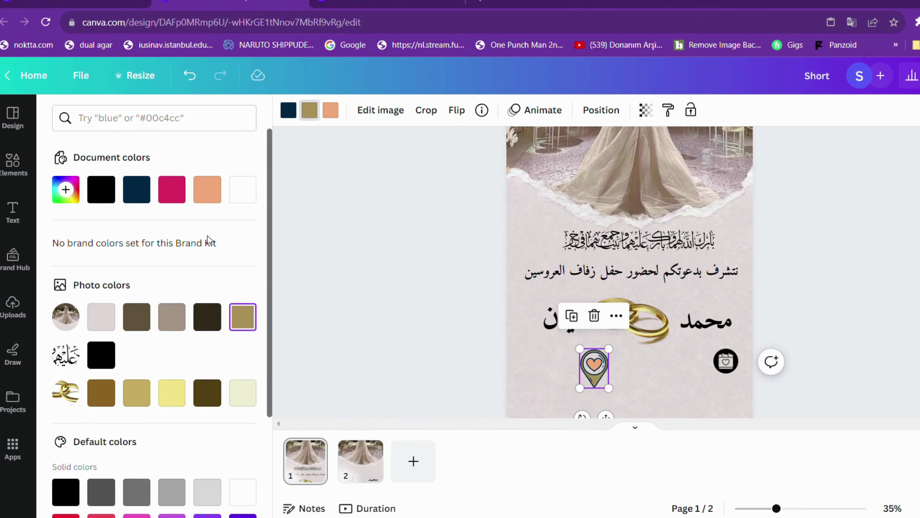
left_click(330, 109)
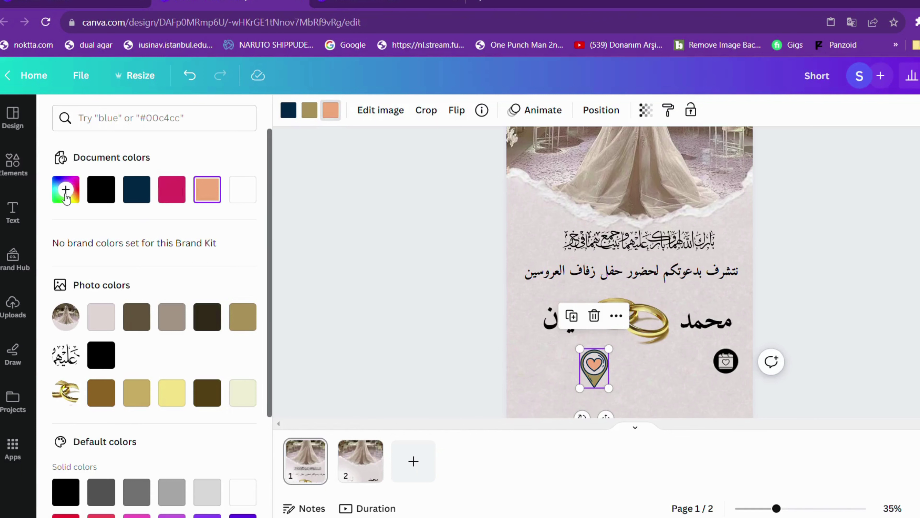
left_click(66, 190)
left_click_drag(96, 304, 77, 303)
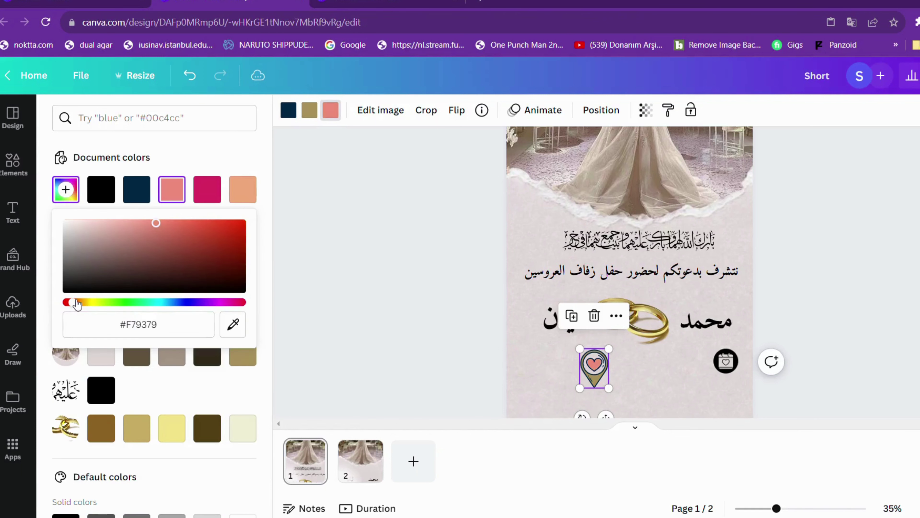
left_click(233, 241)
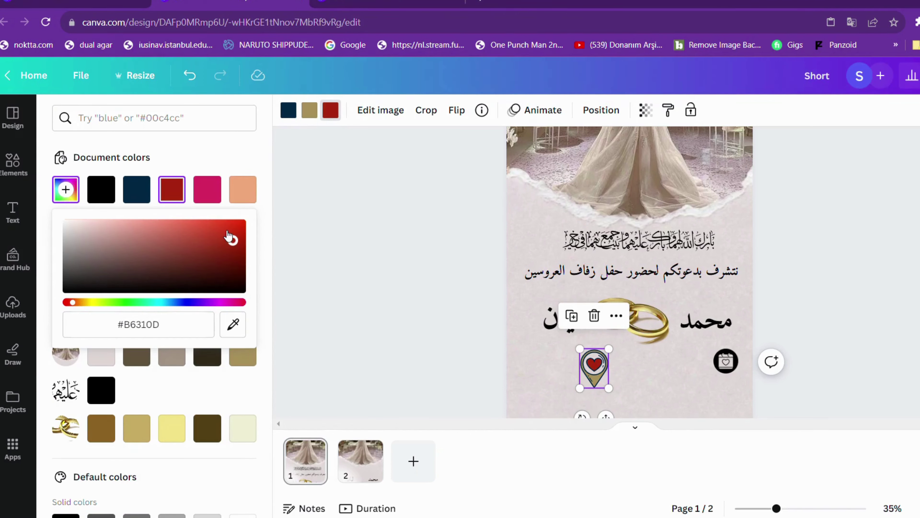
Change the location pin's body to the near-black custom colour #090909
left_click(309, 110)
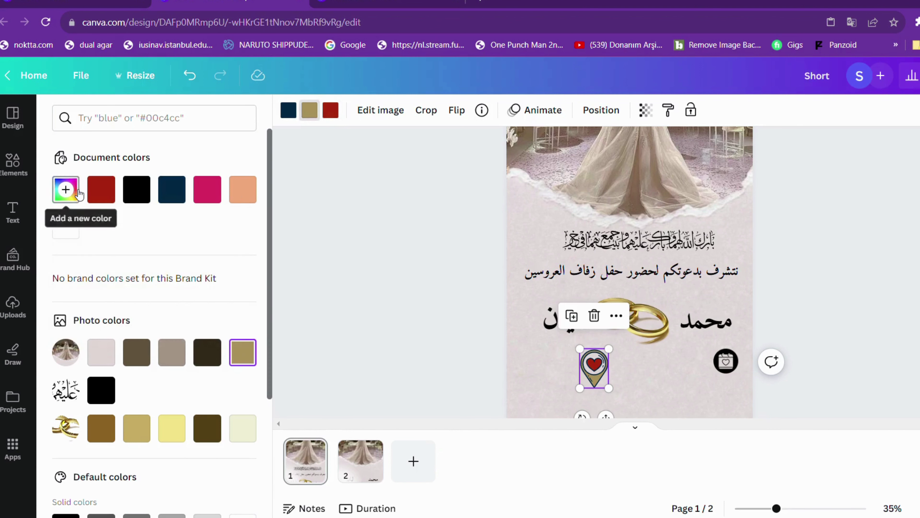
left_click(65, 190)
left_click(152, 233)
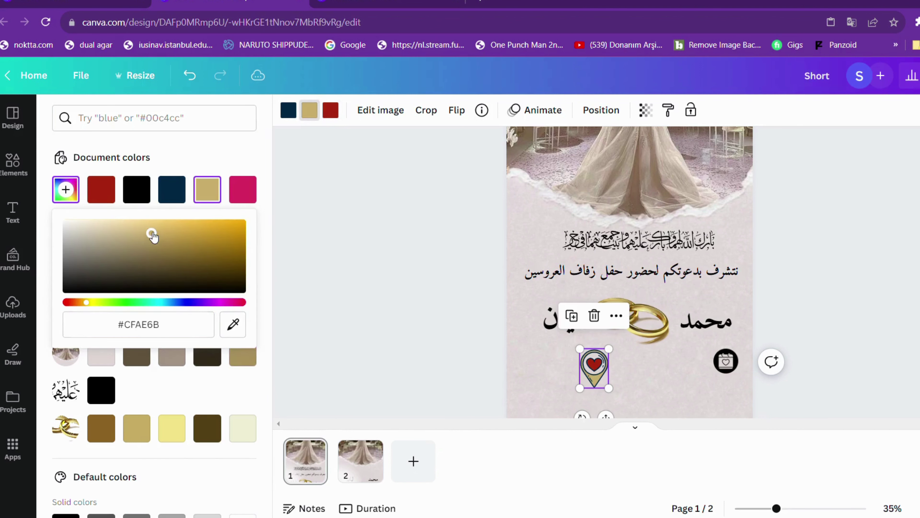
left_click_drag(152, 234, 62, 294)
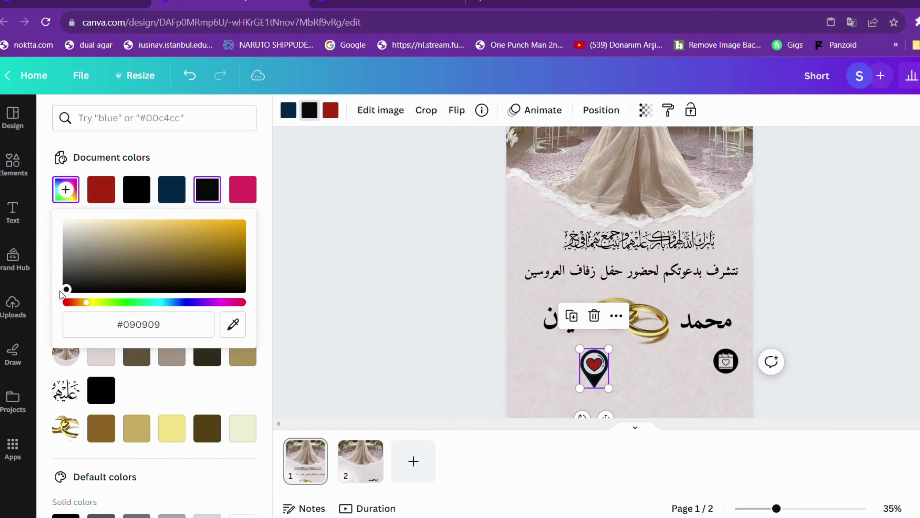
Recolour the location pin's navy outline with the dark red document colour
left_click(294, 113)
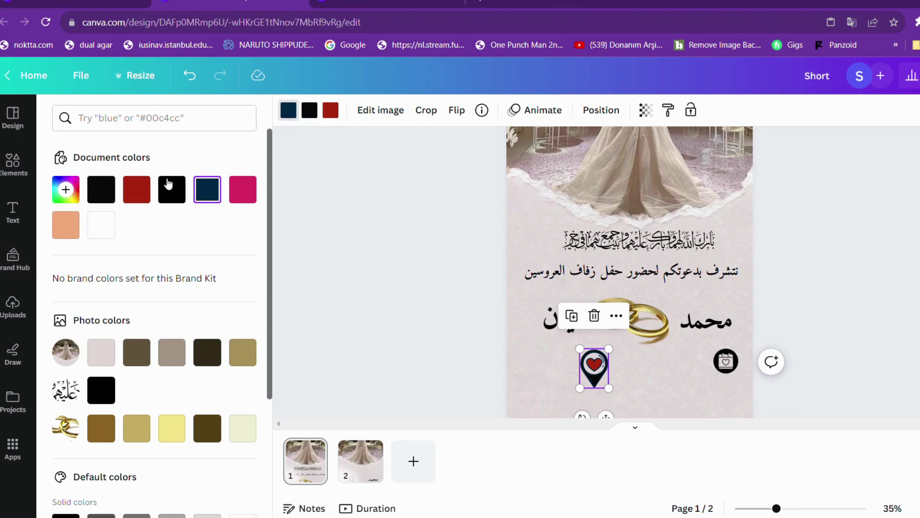
left_click(65, 189)
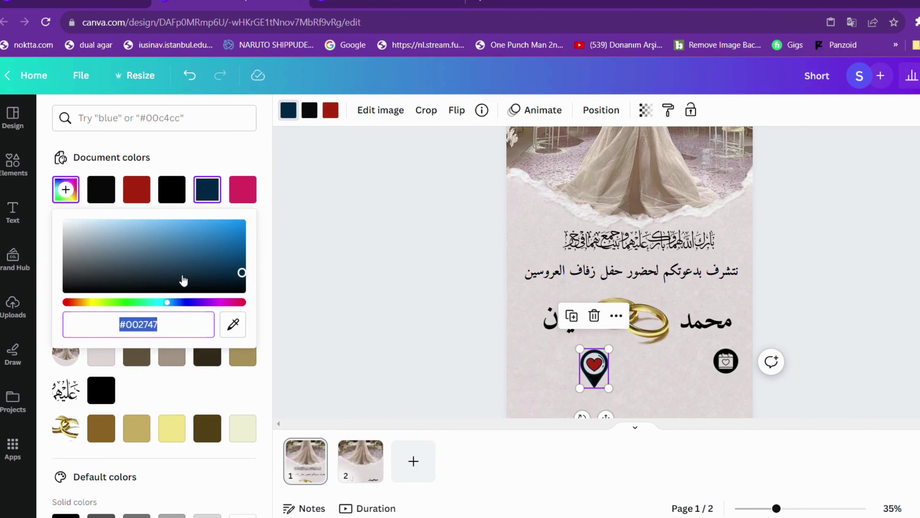
left_click_drag(183, 280, 138, 280)
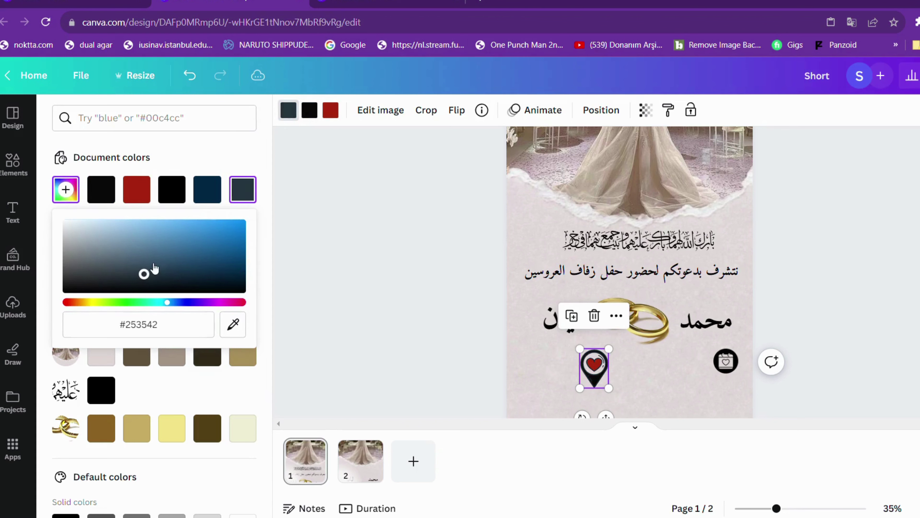
left_click(137, 189)
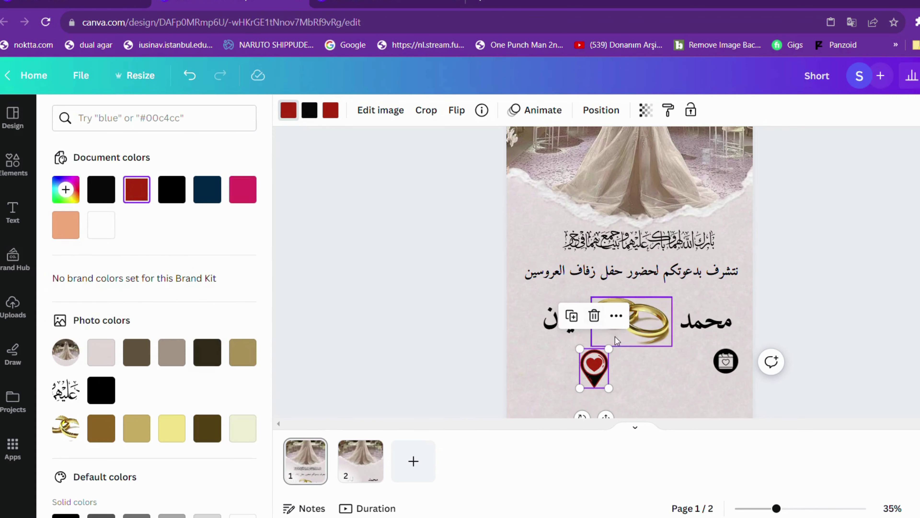
Shrink the location pin, swap its place with the calendar icon lower on the page, and recolour the calendar icon dark red
left_click_drag(618, 357, 589, 395)
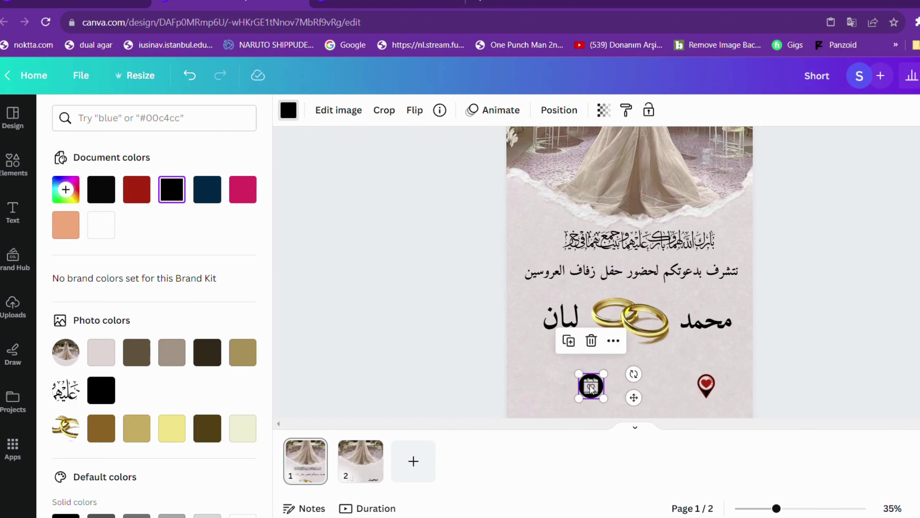
left_click(137, 189)
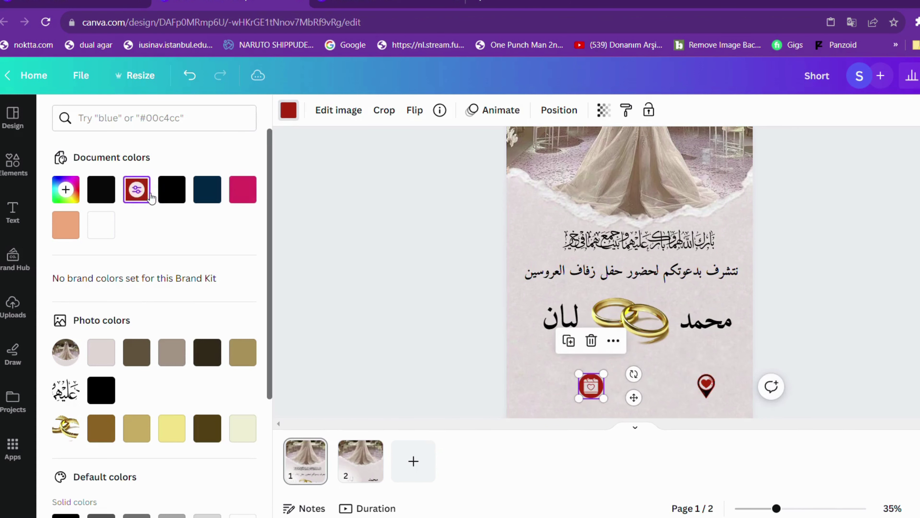
double_click(414, 289)
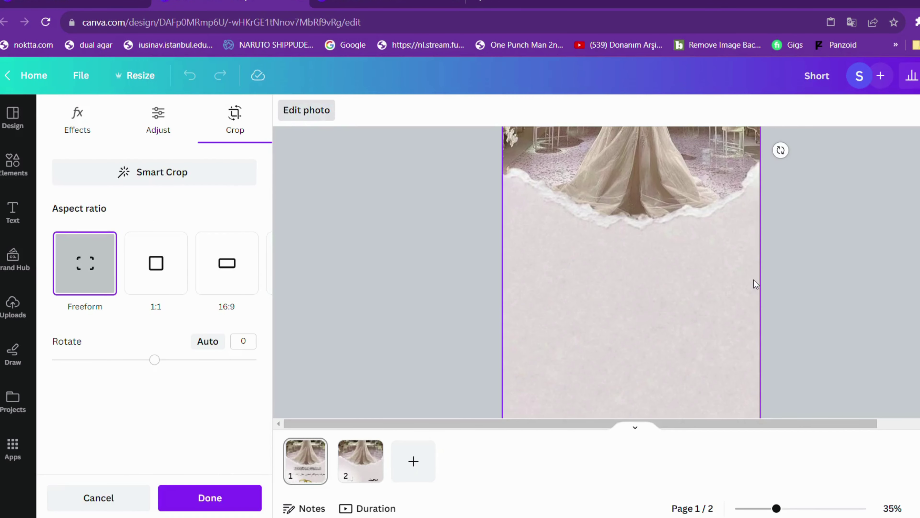
left_click(832, 284)
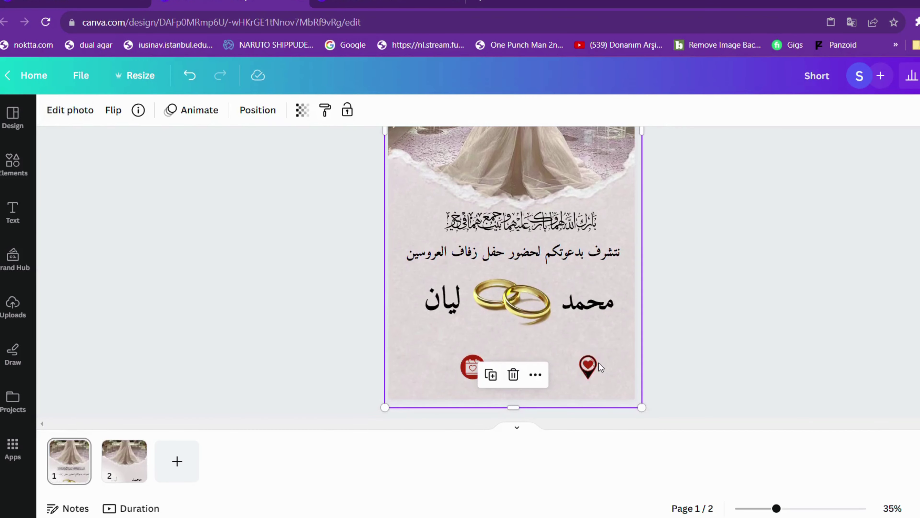
Move the location pin and the calendar icon slightly up and to the right beneath the names
left_click_drag(601, 367, 618, 354)
left_click_drag(483, 378, 489, 374)
left_click(558, 325)
Raise both of the couple's names slightly so they sit better beside the gold rings
left_click(597, 300)
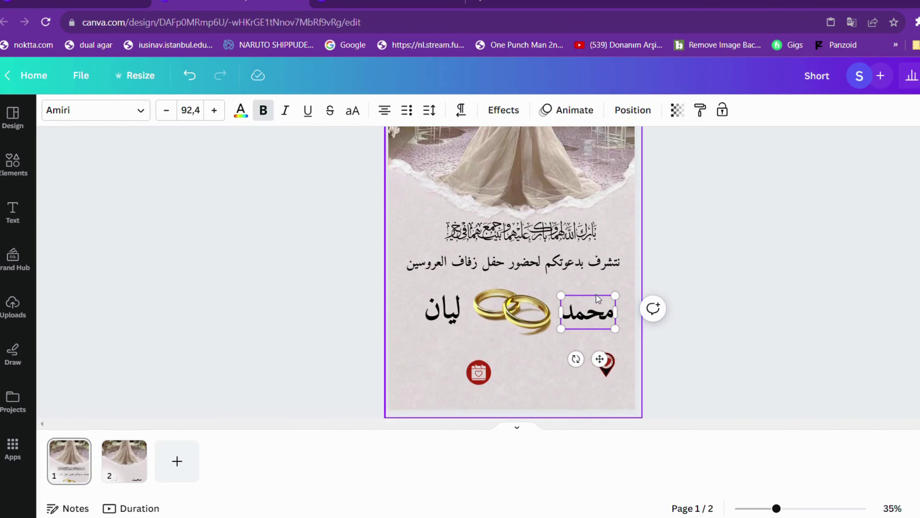
left_click(690, 308)
left_click(609, 316)
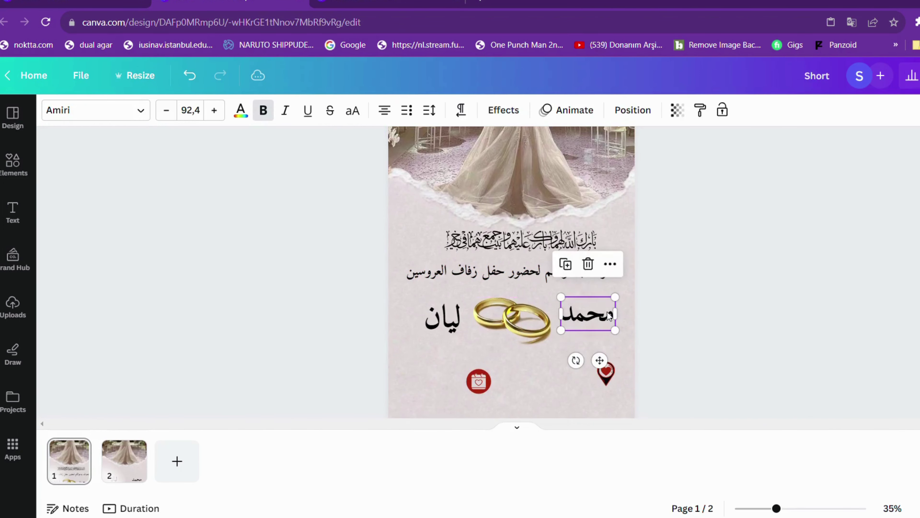
left_click(442, 312)
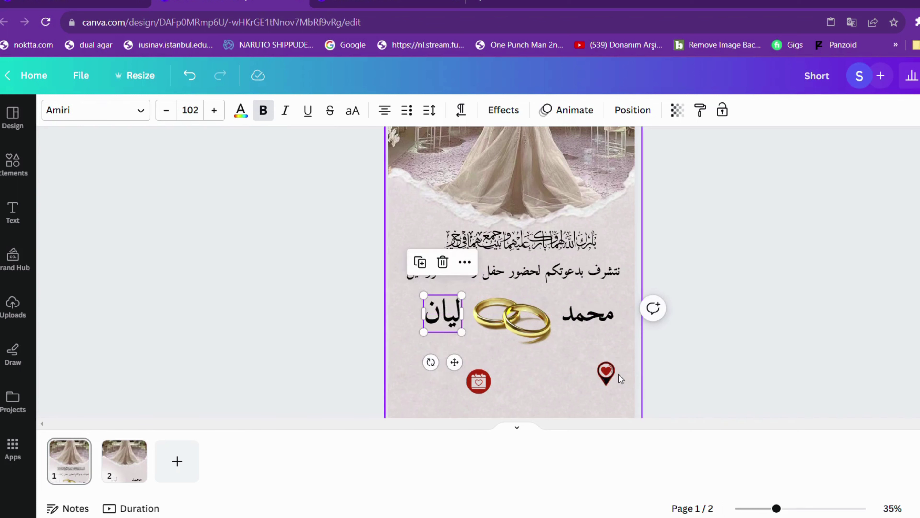
Lower the location pin and the calendar icon near the bottom of the page and align them at the same height
left_click_drag(607, 373, 607, 386)
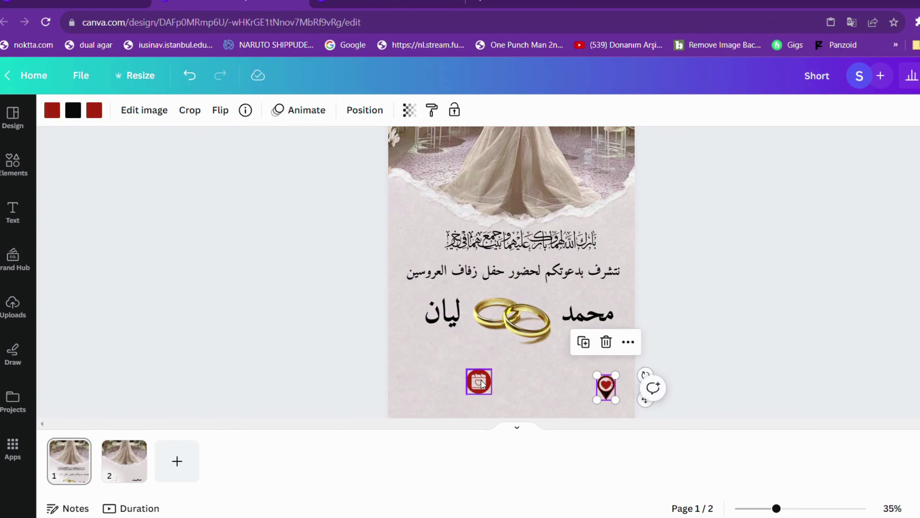
left_click_drag(482, 383, 493, 399)
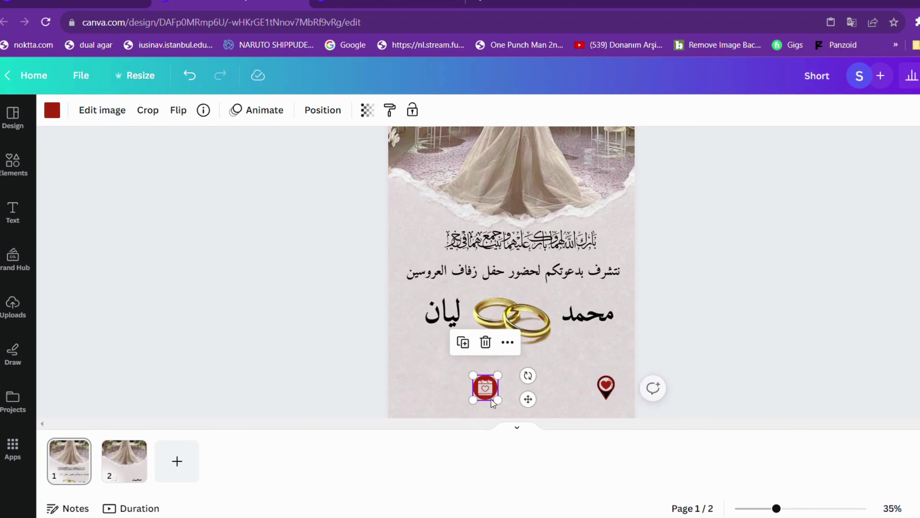
left_click(369, 409)
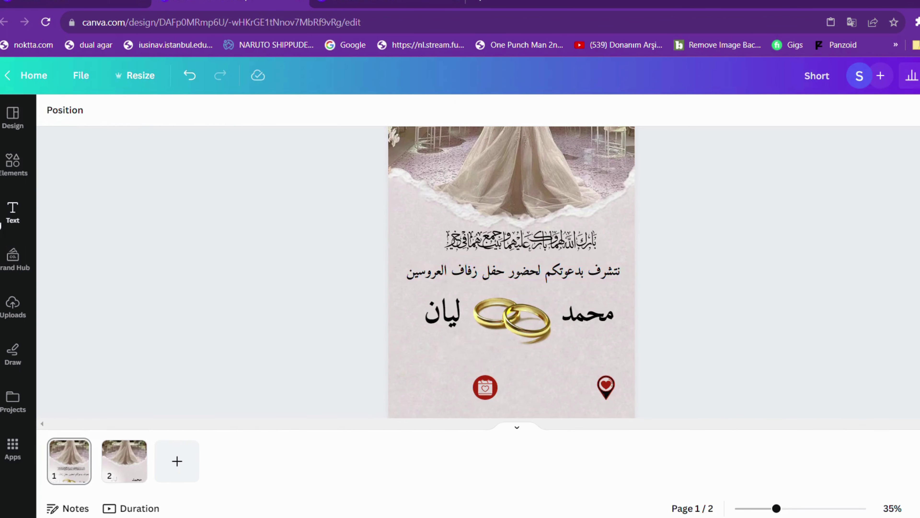
Add a body text box to the page and move it down beneath the calendar and location icons
left_click(13, 210)
left_click(142, 357)
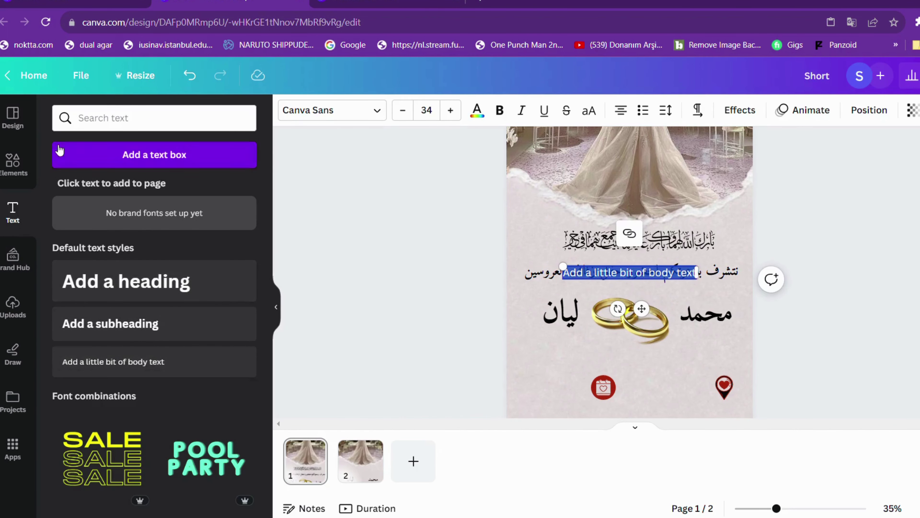
left_click(277, 307)
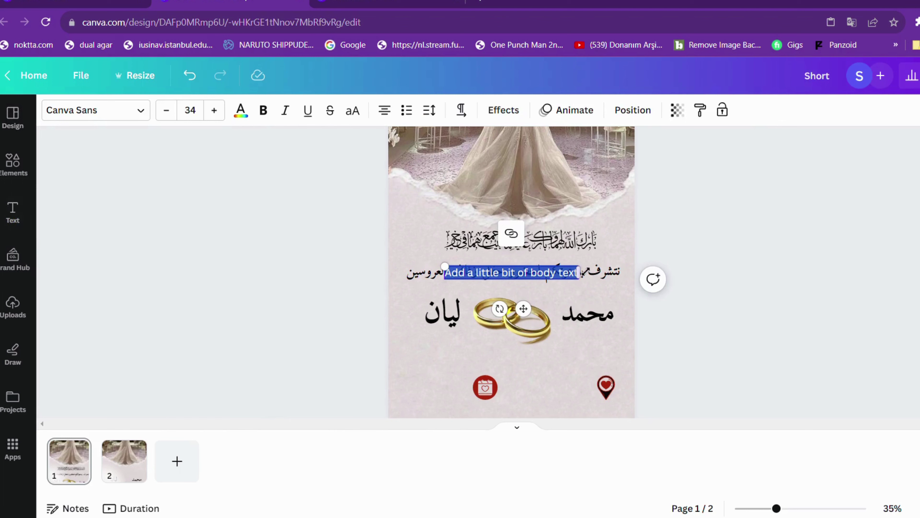
left_click(565, 301)
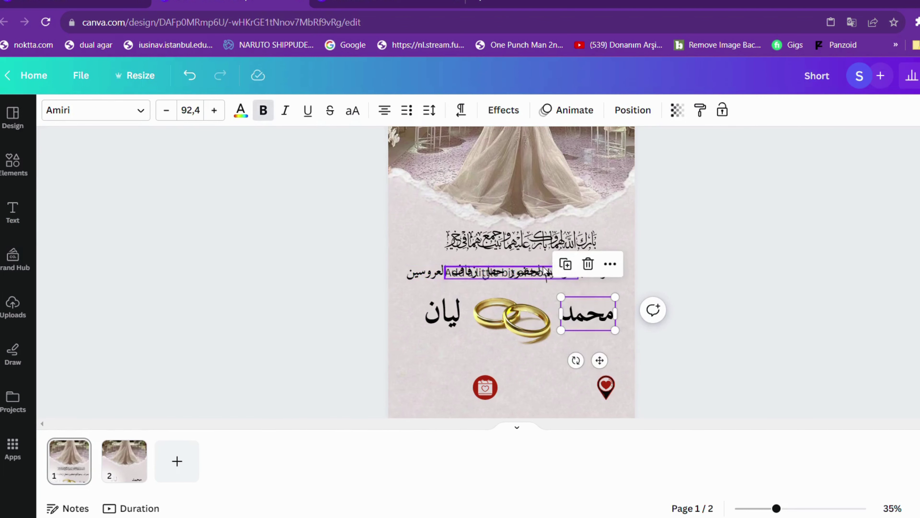
left_click_drag(544, 270, 573, 409)
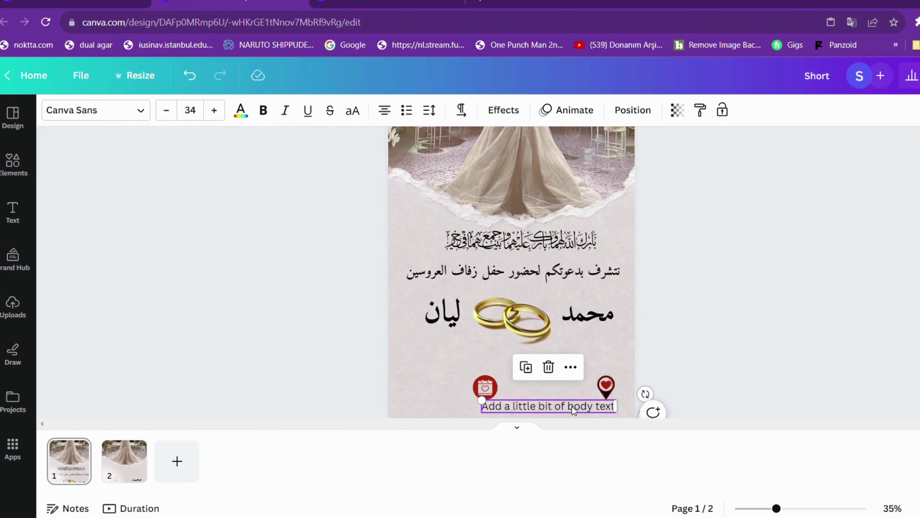
Replace the new text box's placeholder with the wedding date 20/08/2023
double_click(573, 409)
key("BackSpace")
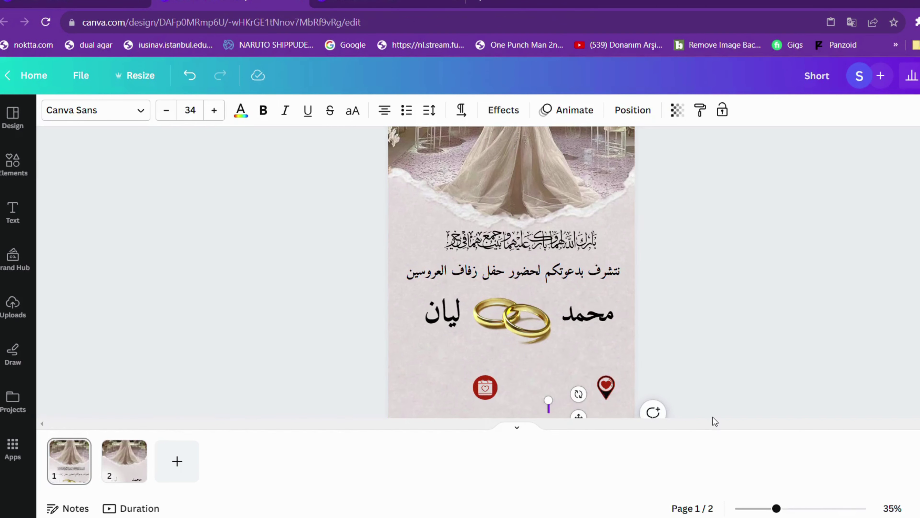
type("20/")
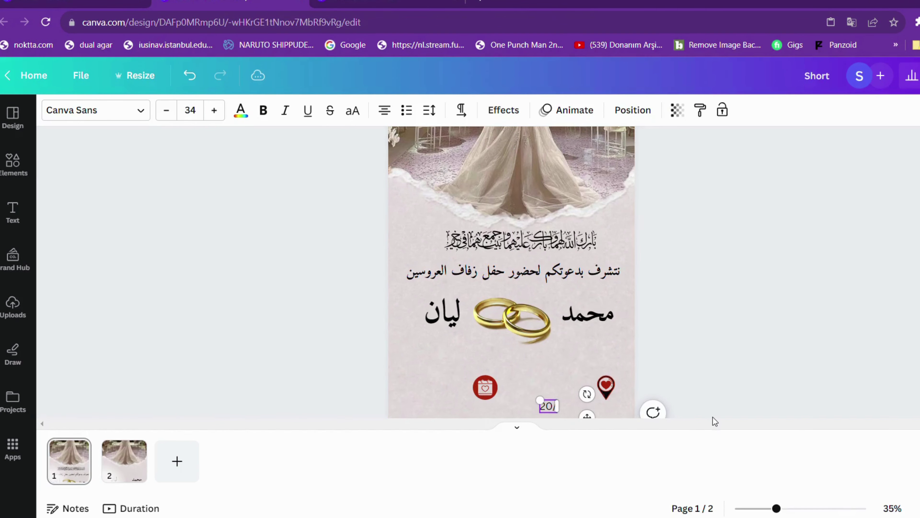
type("0")
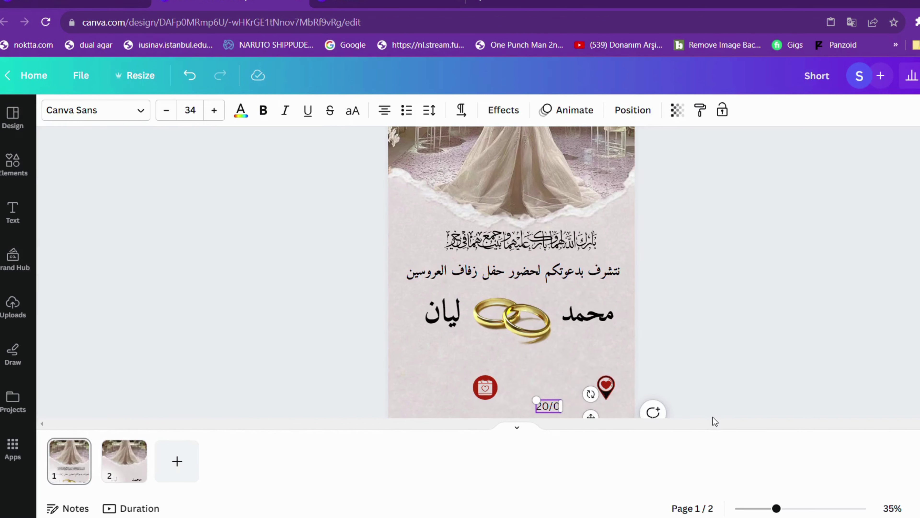
type("8/20")
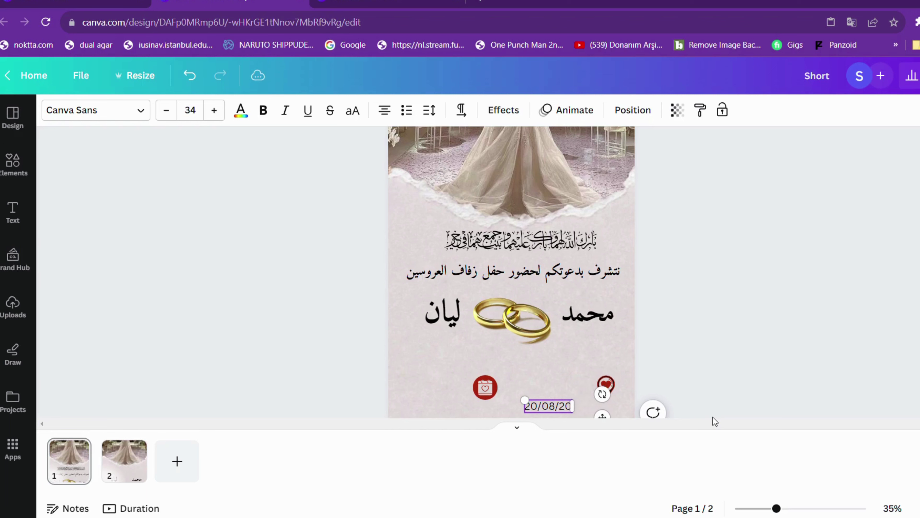
type("23")
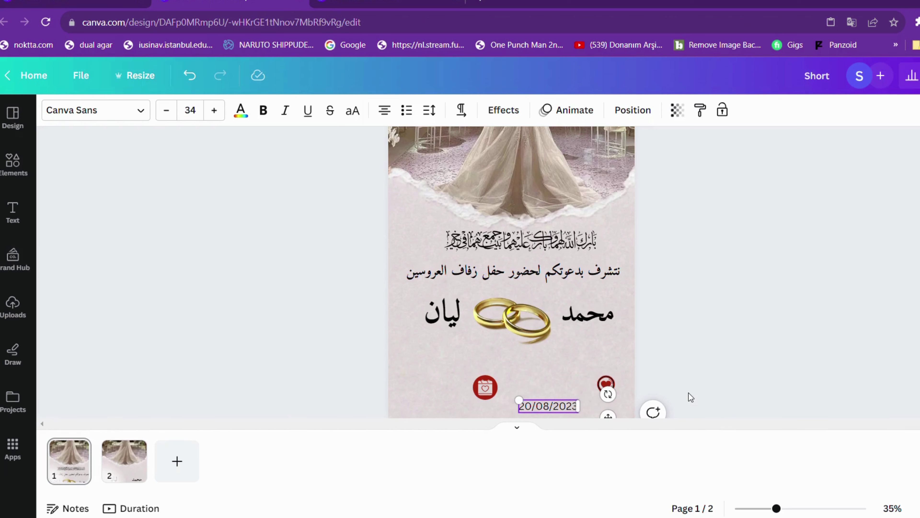
left_click(674, 369)
Move the date text to the left of the calendar icon, level with it, and make it bold
left_click(527, 405)
left_click_drag(527, 405, 425, 388)
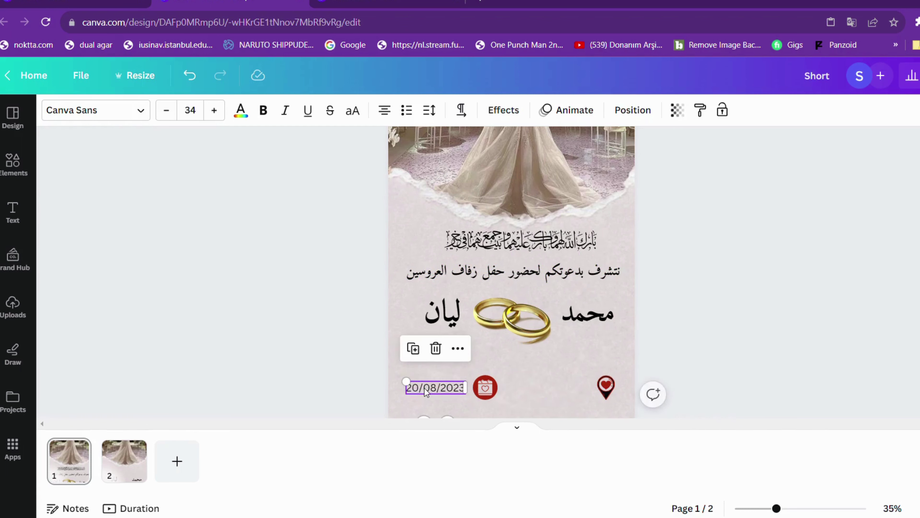
left_click(424, 388)
double_click(429, 388)
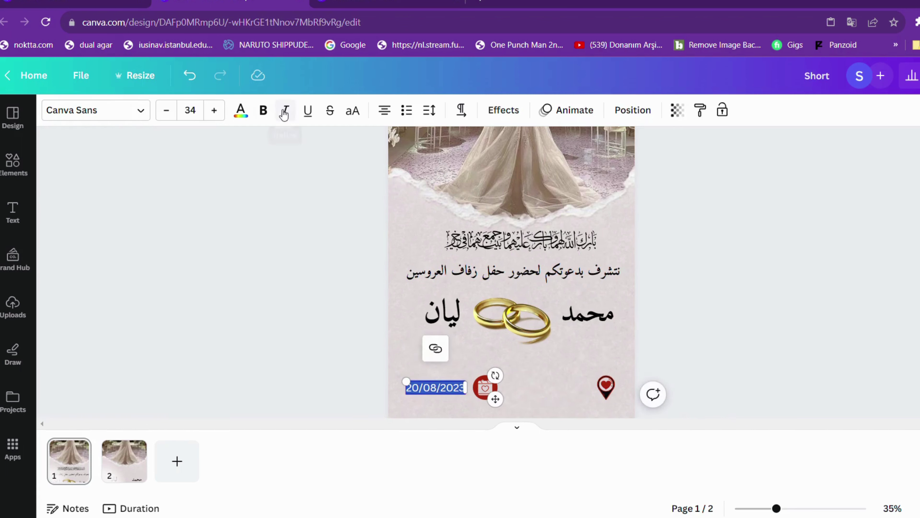
left_click(263, 109)
left_click(526, 350)
left_click(592, 399)
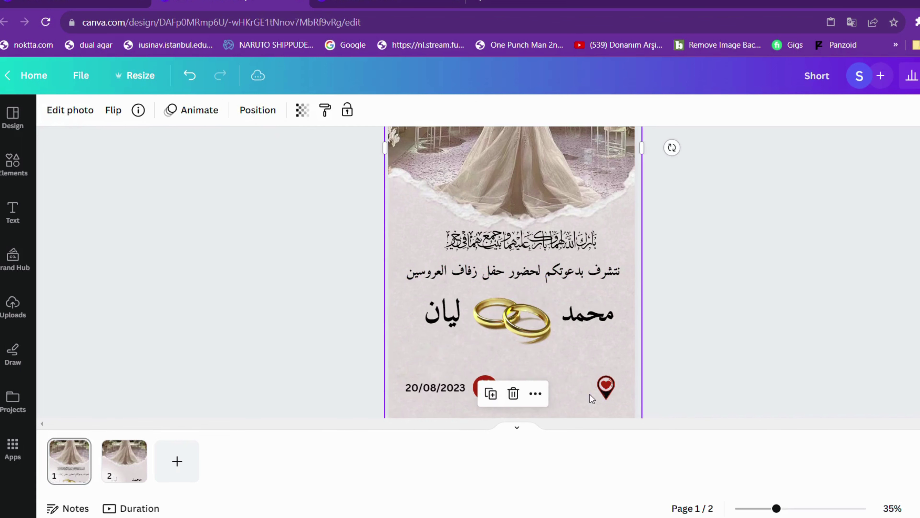
Duplicate the bold date text beside the location pin and replace the copy's text with the venue "صالة palace"
left_click(433, 385)
left_click_drag(441, 392, 556, 393)
double_click(563, 394)
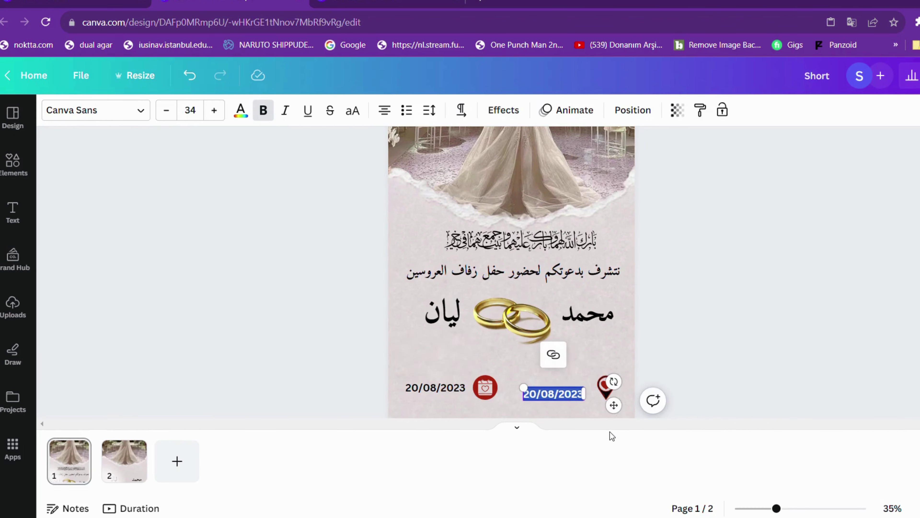
key("BackSpace")
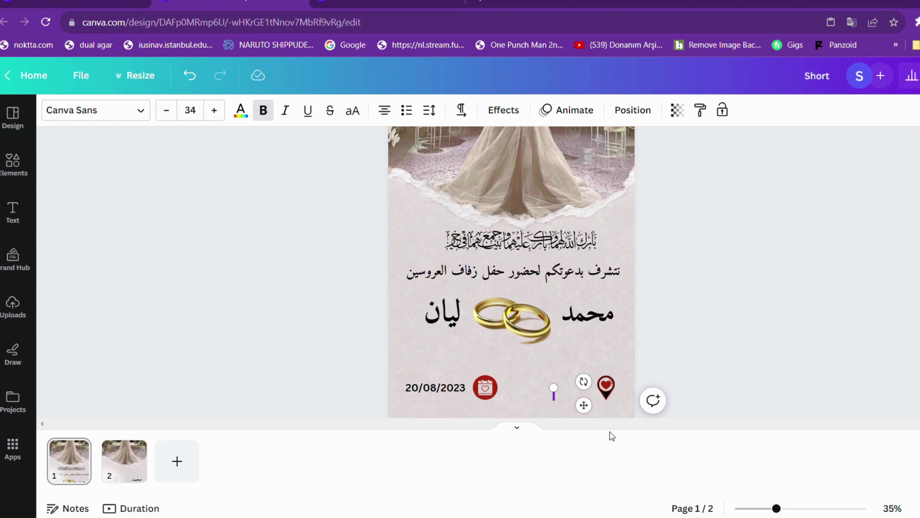
type("ص")
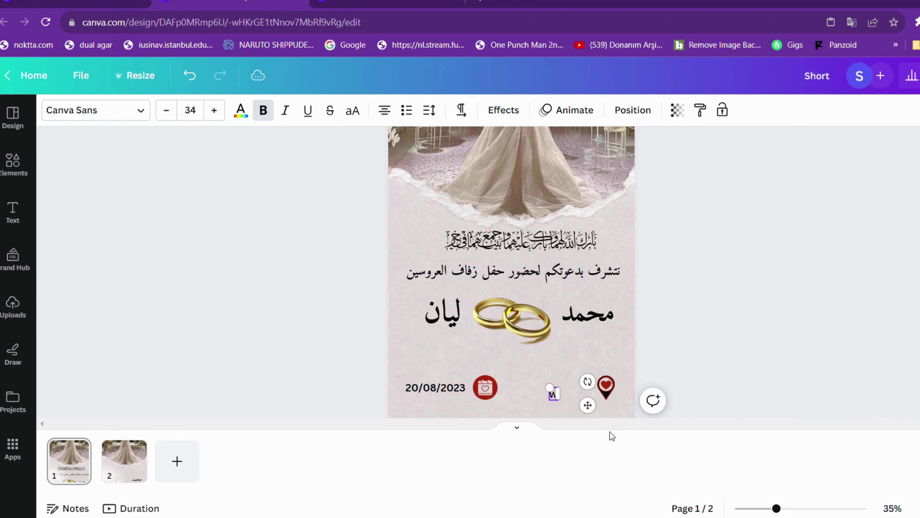
key("BackSpace")
type("ص")
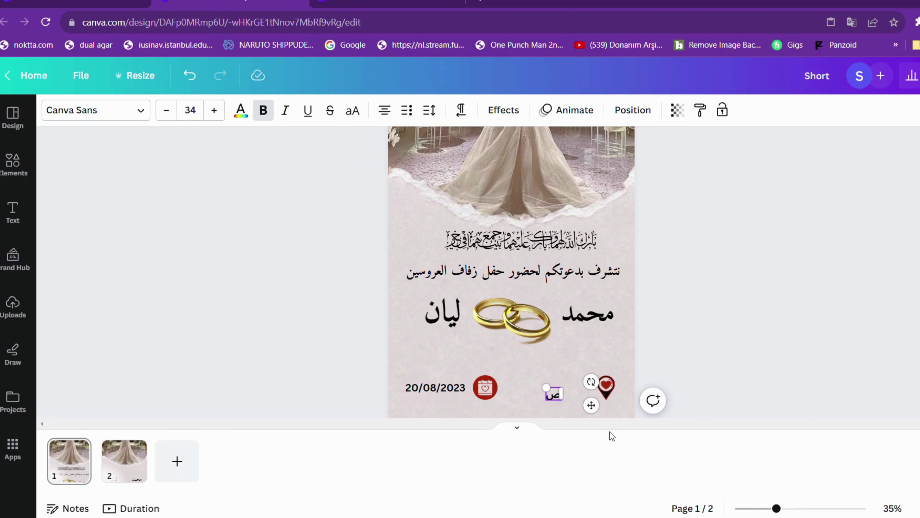
type("الى")
key("BackSpace")
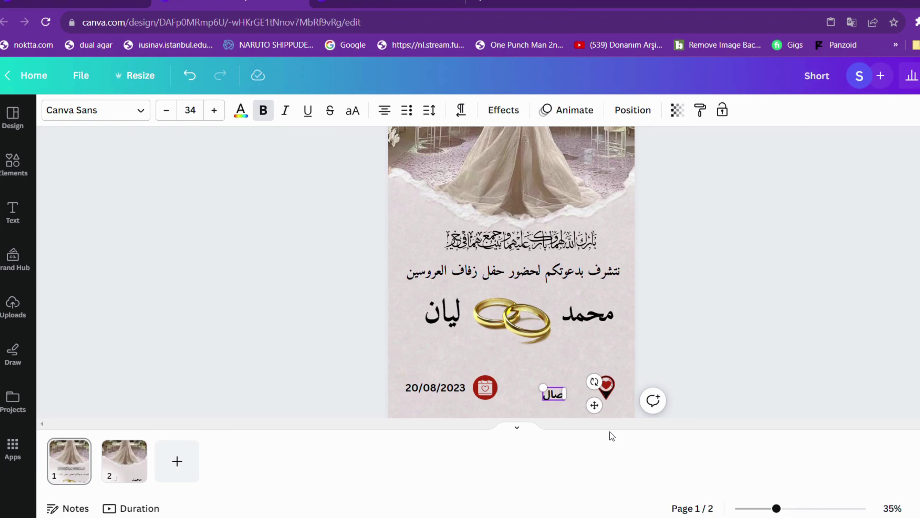
type("ة palace")
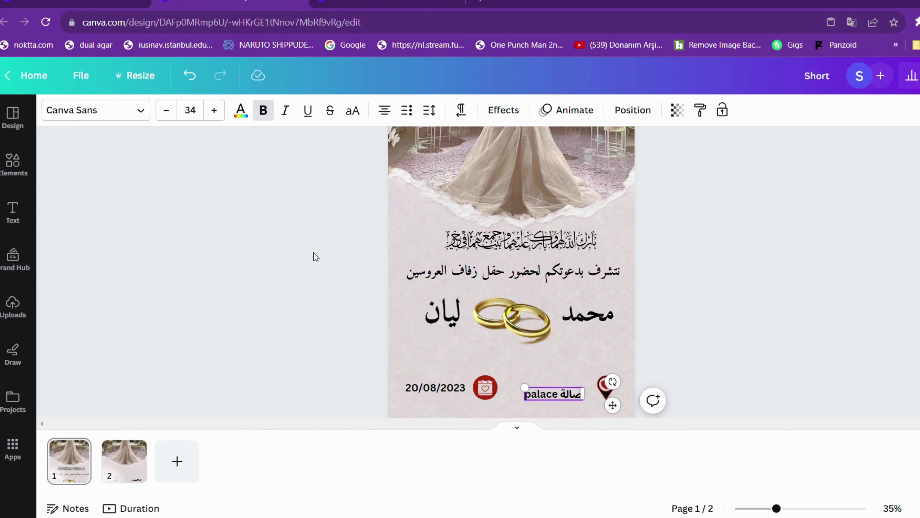
key("ctrl+a")
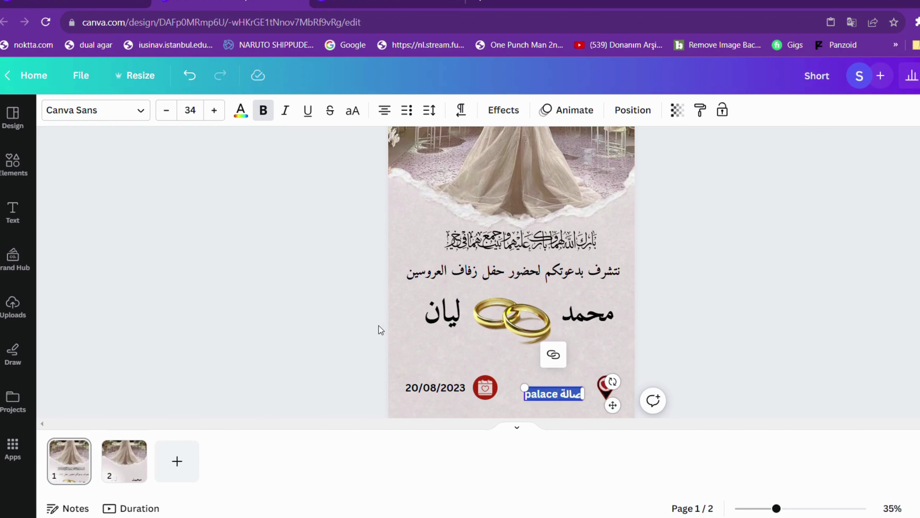
Change the font of the venue text "صالة palace" to Manchette
left_click(107, 109)
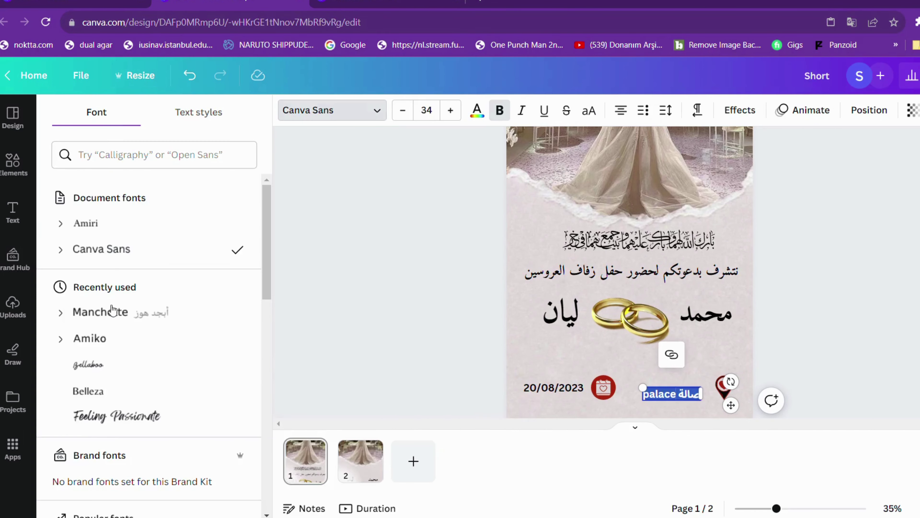
left_click(118, 321)
left_click(812, 356)
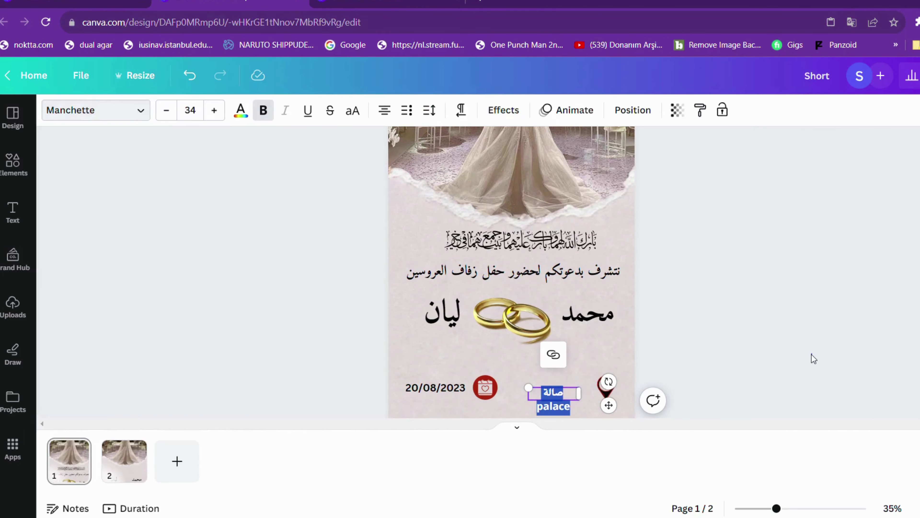
Fit the venue text "صالة palace" on one line and move it right beside the location pin
left_click(534, 397)
left_click_drag(534, 398, 552, 398)
left_click(610, 391)
left_click_drag(611, 391, 591, 392)
left_click(587, 393)
left_click(669, 367)
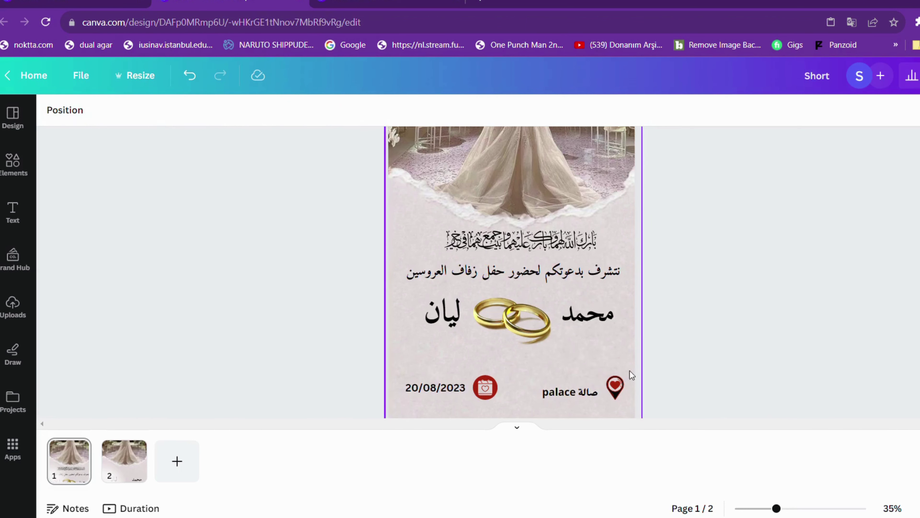
Recolor the location pin using the ring photo's colors: brown for the heart and pale yellow in place of the other red
left_click(615, 386)
left_click(102, 111)
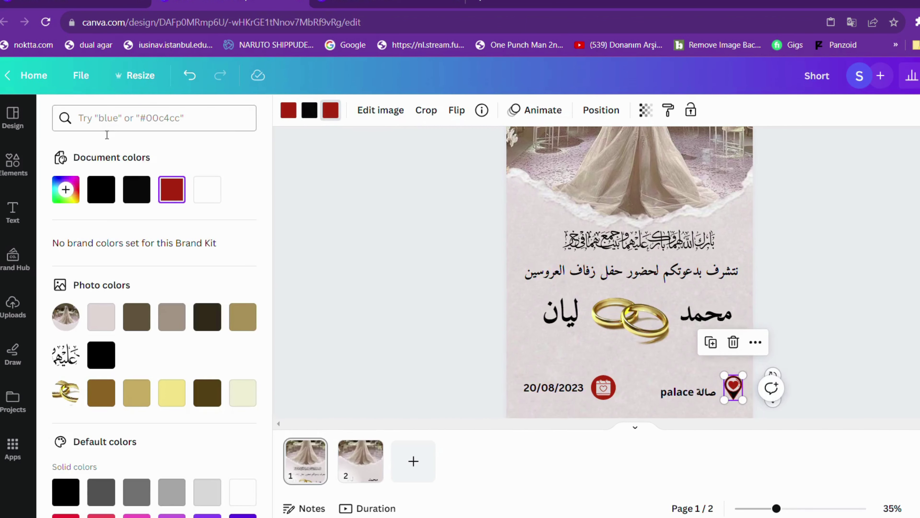
left_click(108, 396)
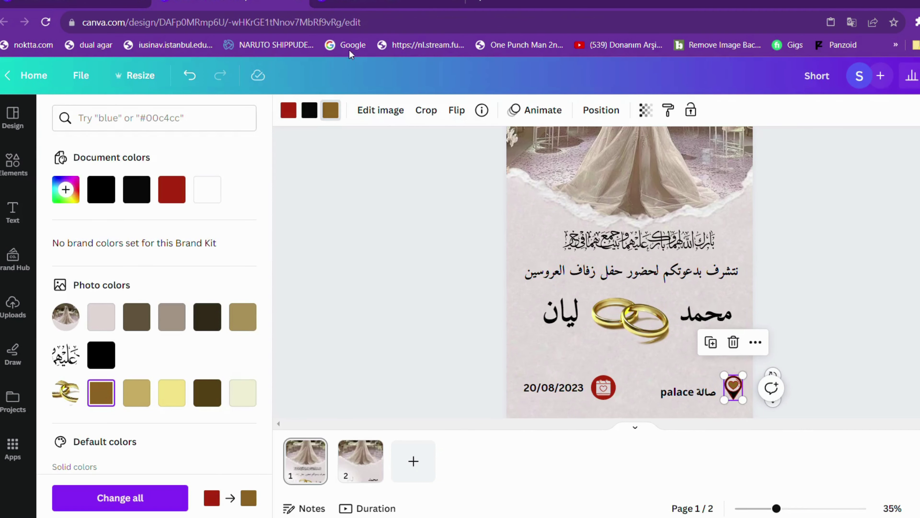
left_click(297, 111)
left_click(172, 398)
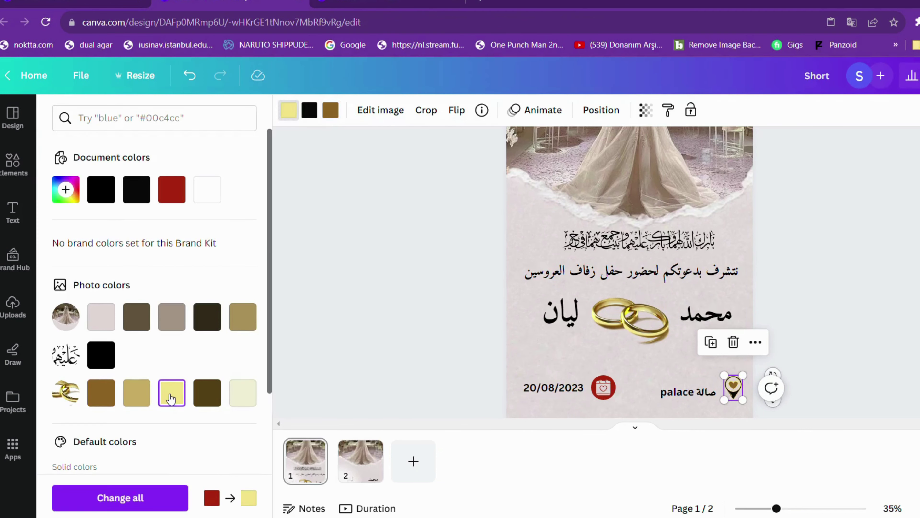
Recolor the red calendar icon with the brown from the ring photo's colors
left_click(603, 387)
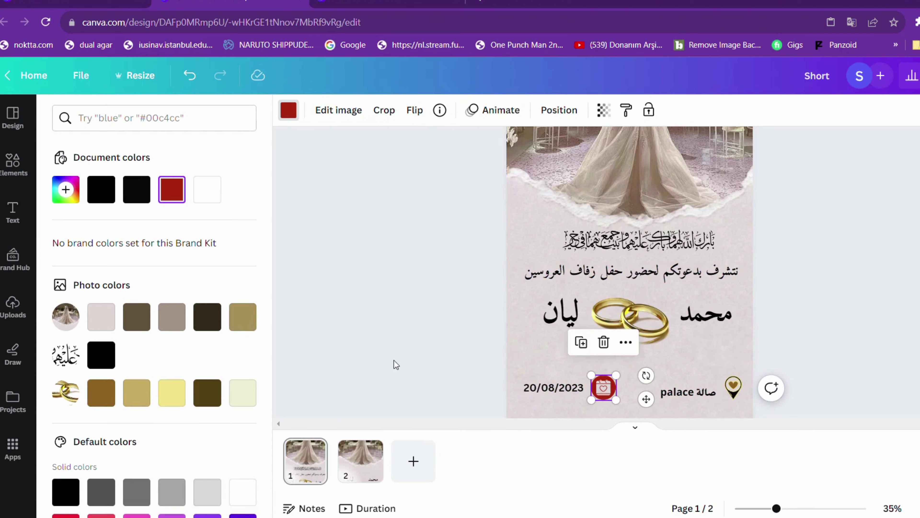
left_click(173, 393)
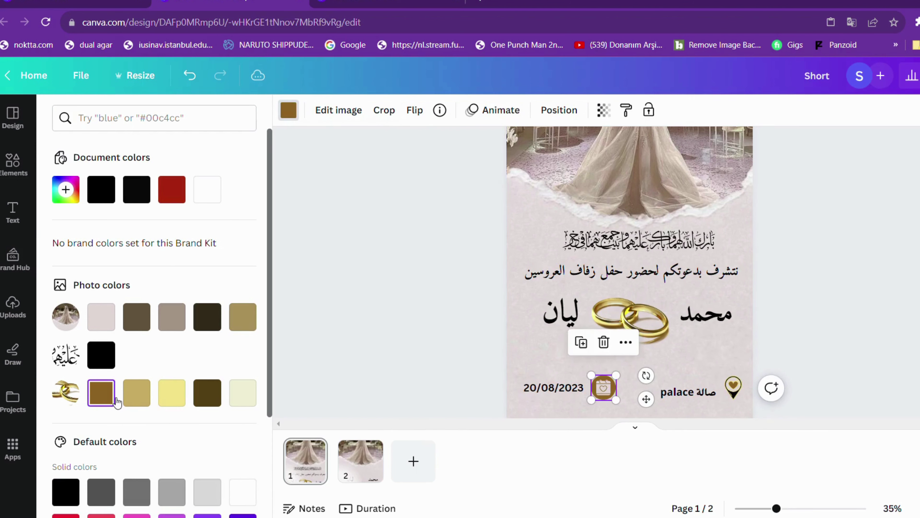
left_click(885, 312)
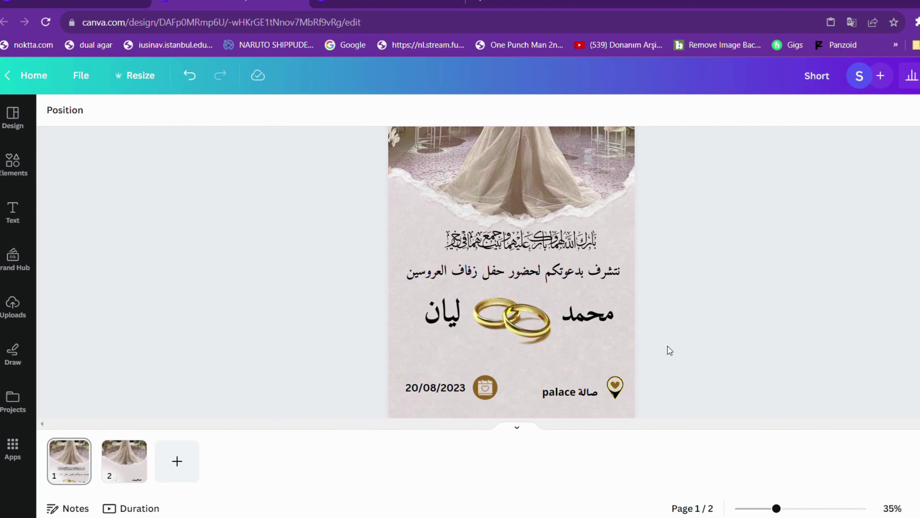
Rearrange the bottom details so the pin sits centered above the venue text and the calendar icon above the date
left_click(622, 390)
mouse_move(621, 390)
left_mouse_down()
mouse_move(593, 378)
mouse_move(611, 404)
left_mouse_up()
left_click_drag(455, 401, 473, 387)
left_click(454, 384)
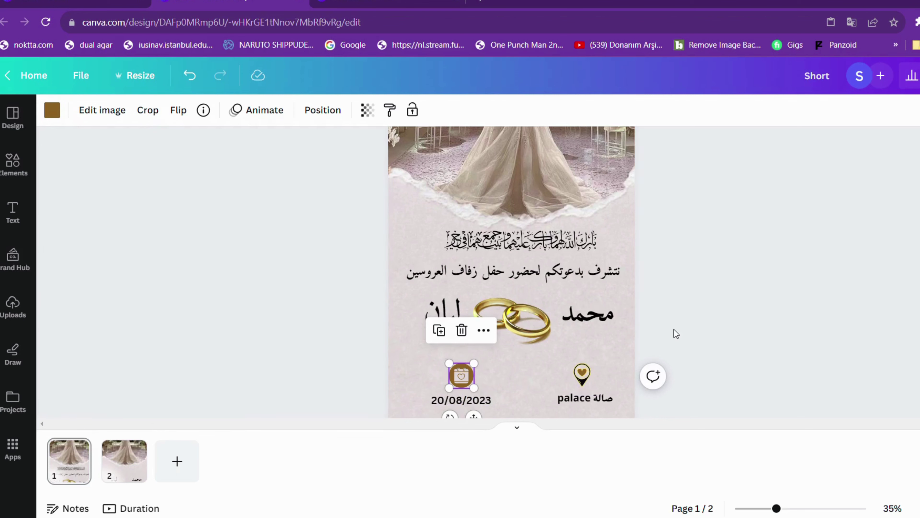
left_click(689, 333)
Nudge the wedding rings and the couple's two names to even out their spacing and alignment
scroll(682, 284, "down", 3)
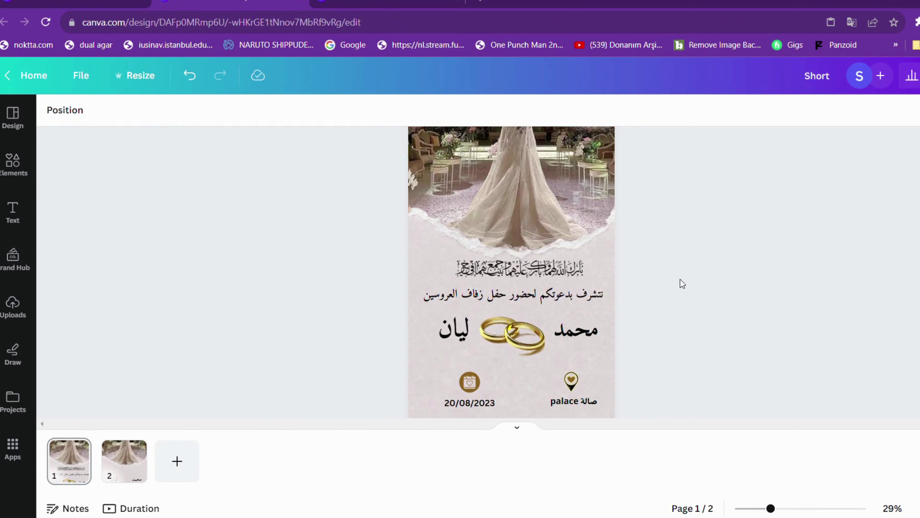
scroll(680, 280, "down", 2)
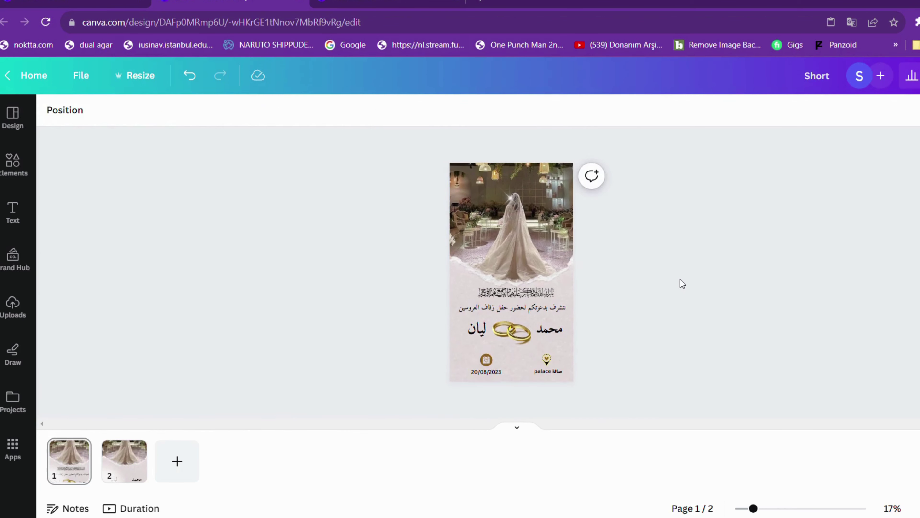
scroll(680, 280, "up", 4)
scroll(680, 279, "down", 1)
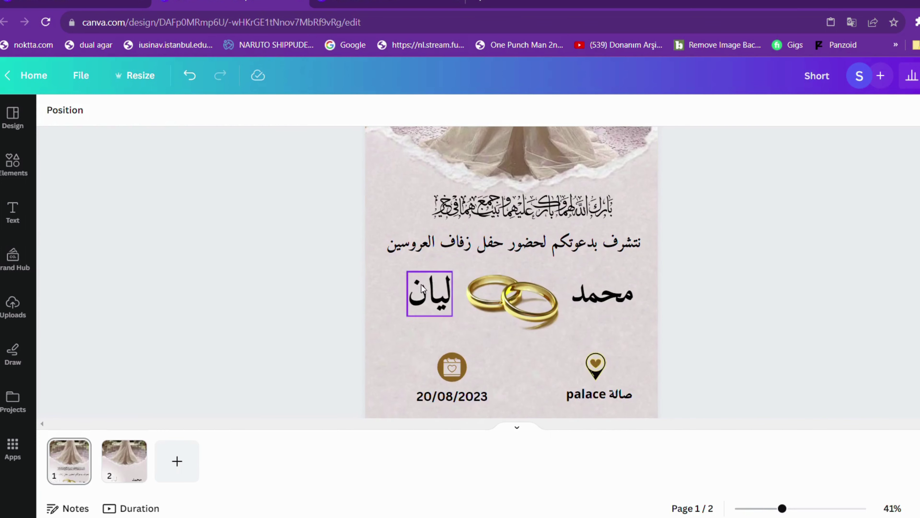
left_click(509, 301)
left_click_drag(509, 300, 511, 304)
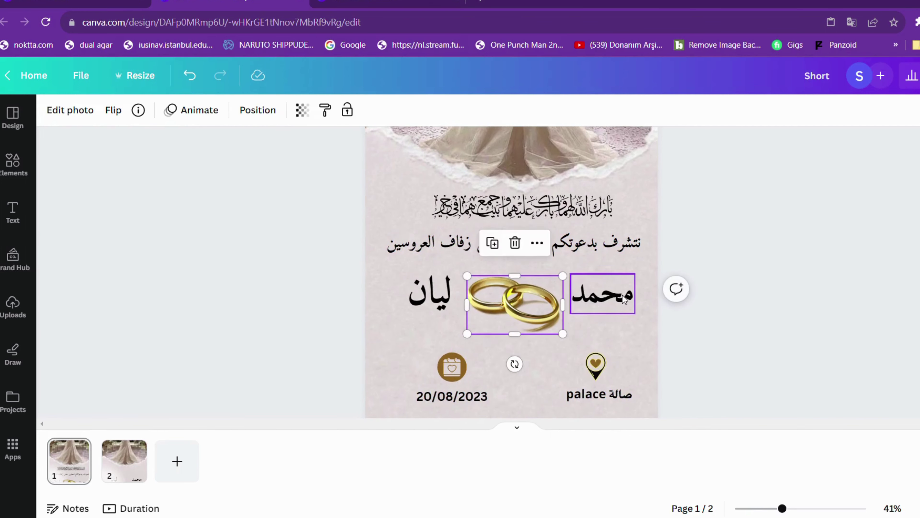
left_click(605, 295)
left_click(429, 296)
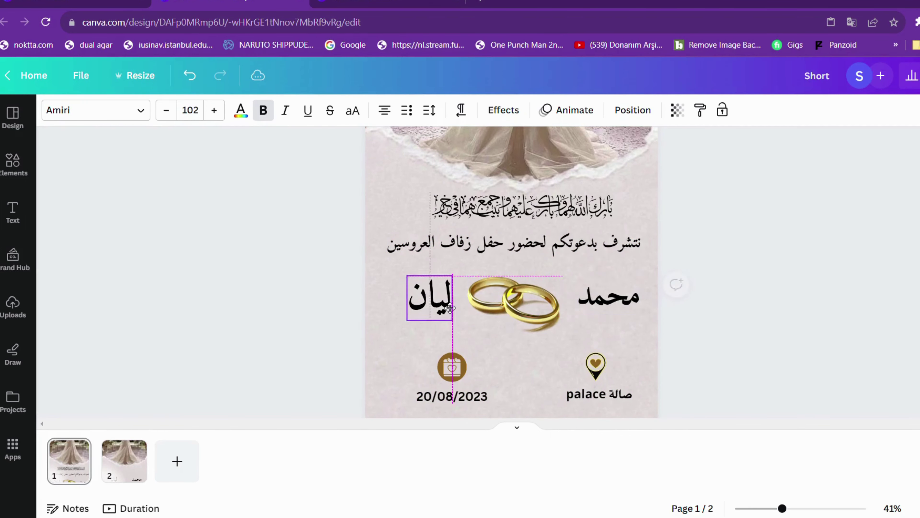
Search the element graphics for "shadow"
left_click(8, 167)
left_click(128, 130)
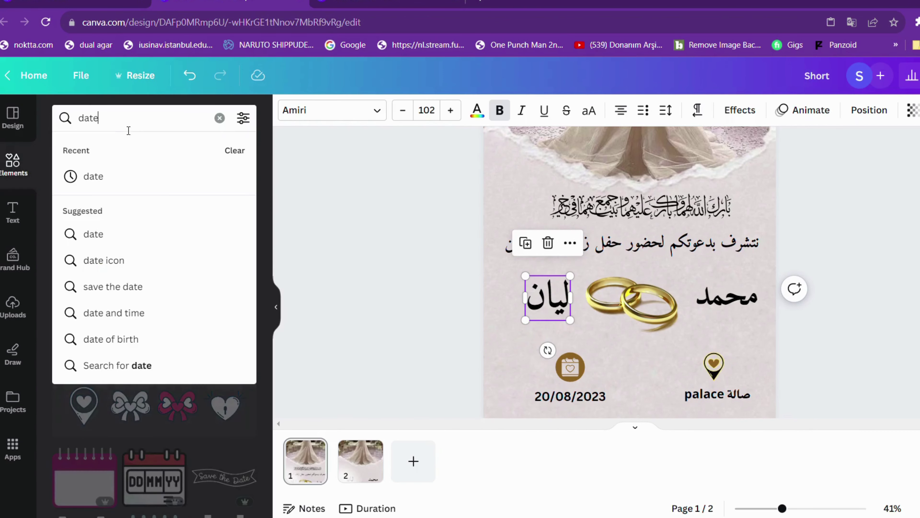
type("sh")
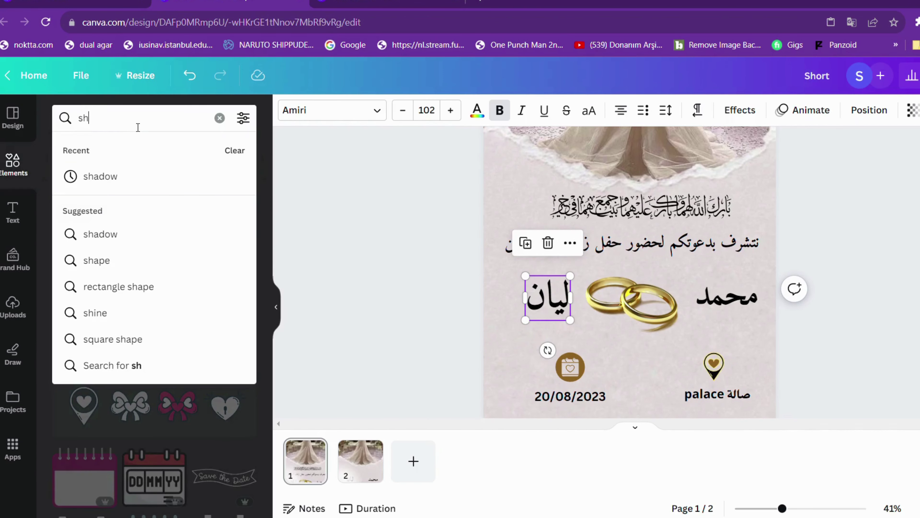
type("adow")
key("Return")
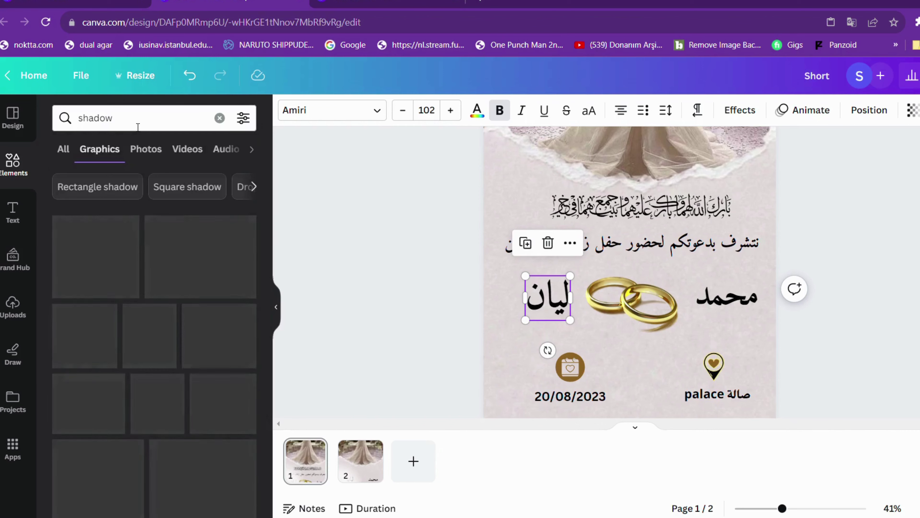
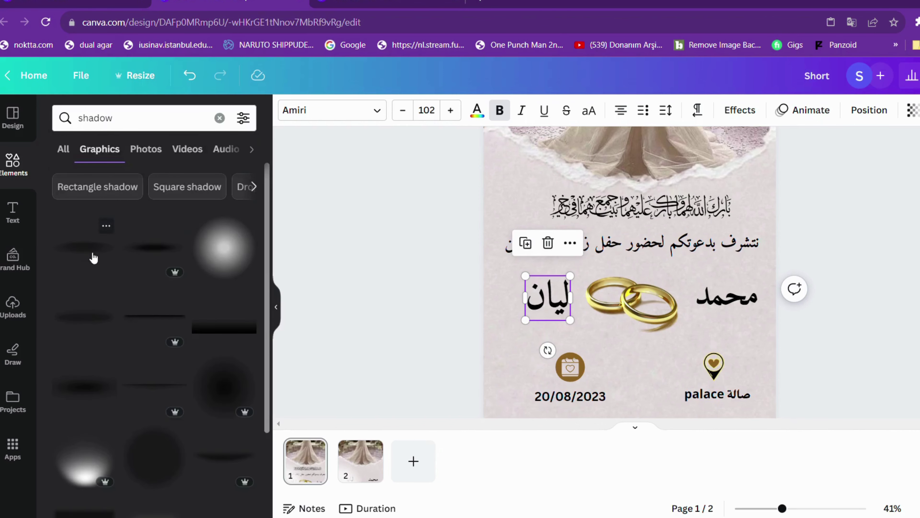
Try a dark oval shadow graphic at the bride's name, resizing it and deleting it again
left_click(94, 258)
left_click_drag(596, 163, 559, 302)
left_click_drag(708, 320, 518, 289)
key("Delete")
Add the white glow graphic from the shadow results, shrink it and place it over the bride's name
scroll(155, 301, "down", 8)
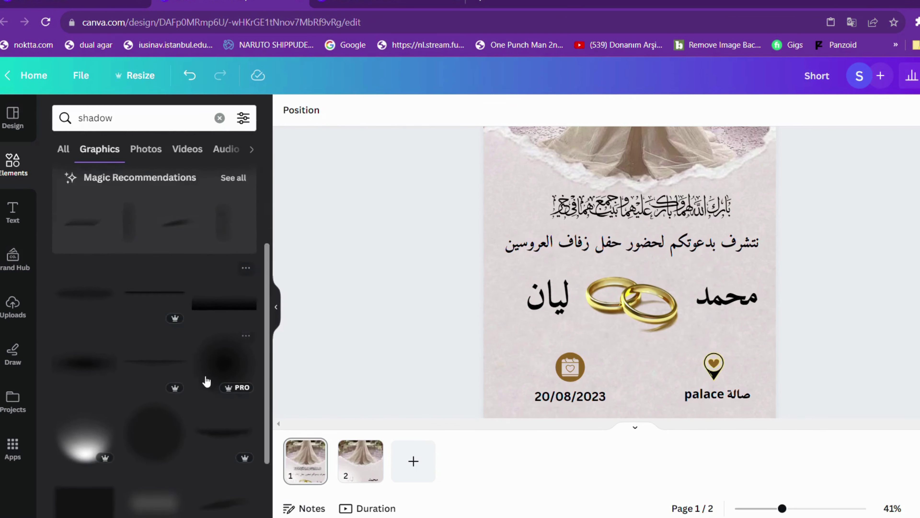
left_click(85, 281)
left_click_drag(610, 230, 528, 348)
left_click_drag(670, 400, 553, 280)
left_click_drag(503, 258, 558, 312)
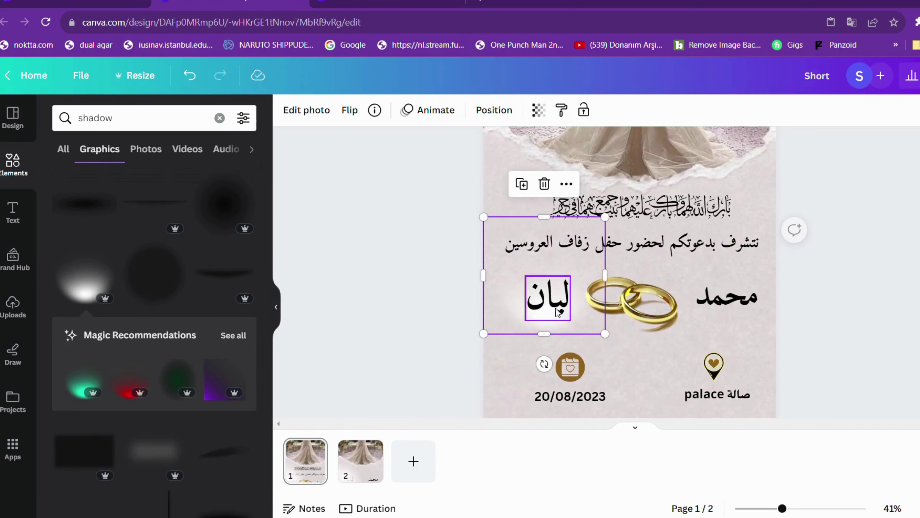
Duplicate the white glow by copy and paste, and place the copy over the groom's name
right_click(546, 321)
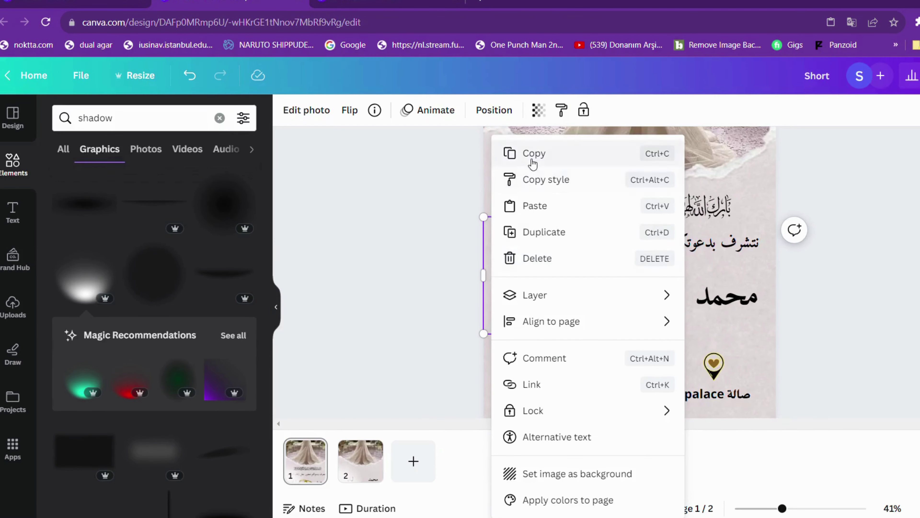
left_click(530, 154)
right_click(767, 254)
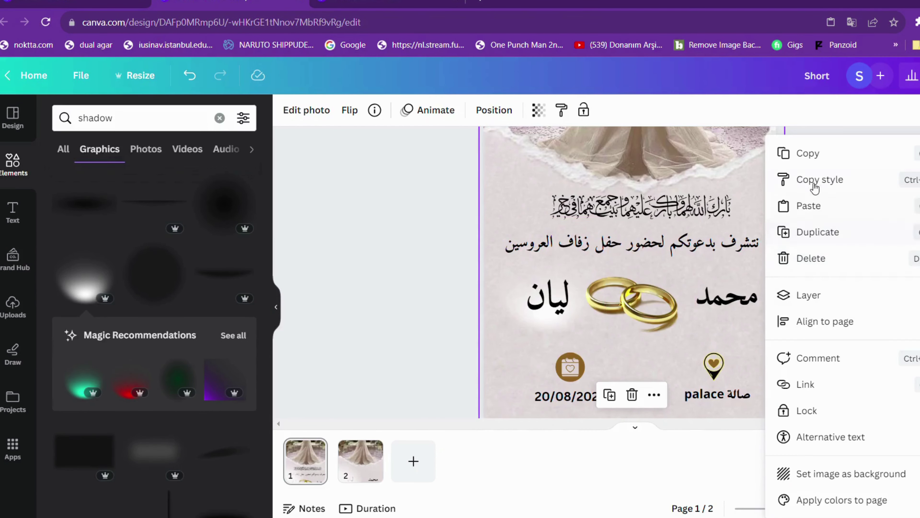
left_click(809, 206)
left_click_drag(545, 308, 721, 309)
Try sending the groom's glow to the back of all layers, and undo it
right_click(721, 308)
mouse_move(723, 300)
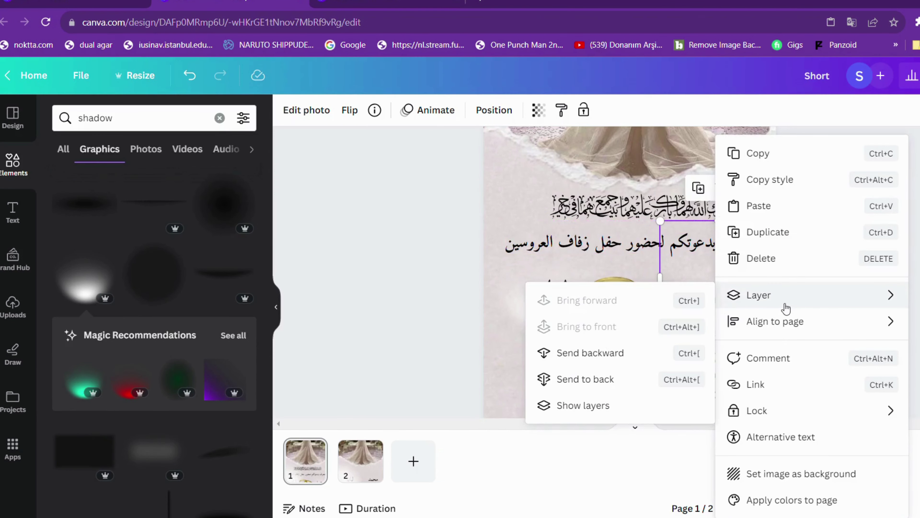
left_click(635, 379)
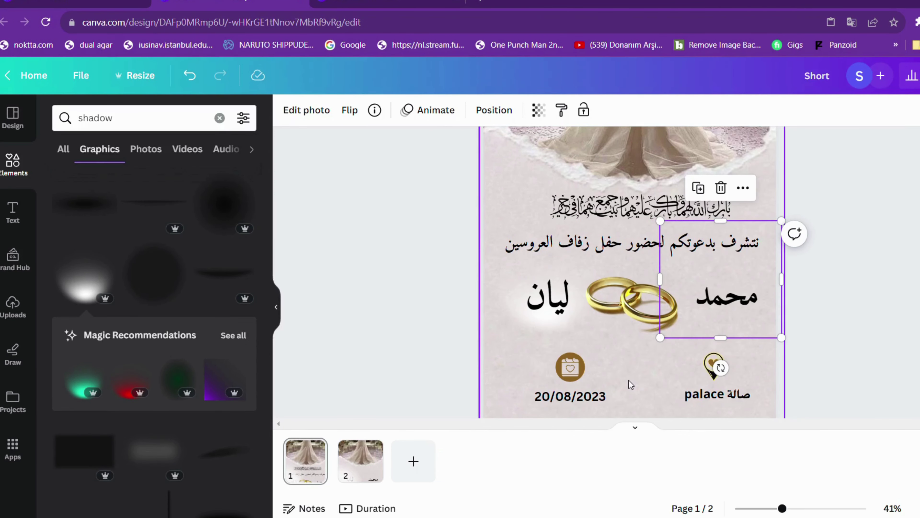
key("ctrl+z")
Send the white glows at the groom's and bride's names backward one layer each
right_click(729, 288)
mouse_move(791, 298)
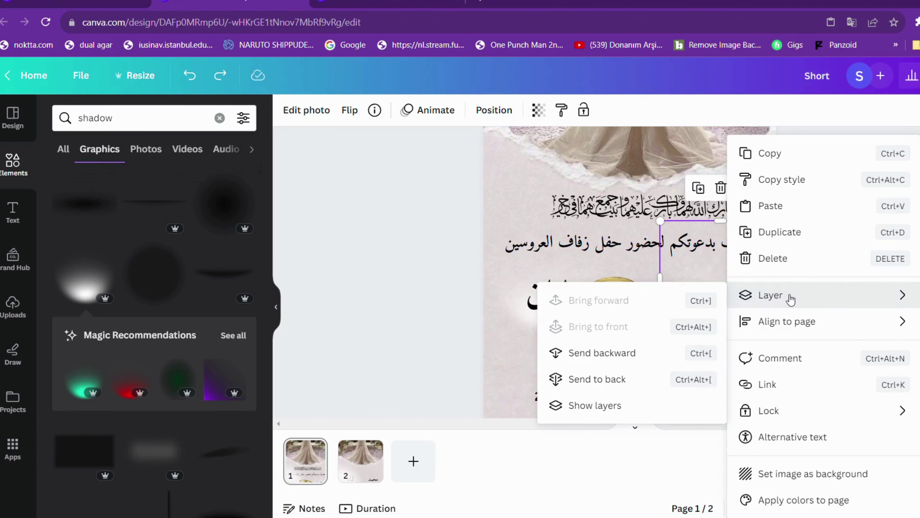
left_click(657, 364)
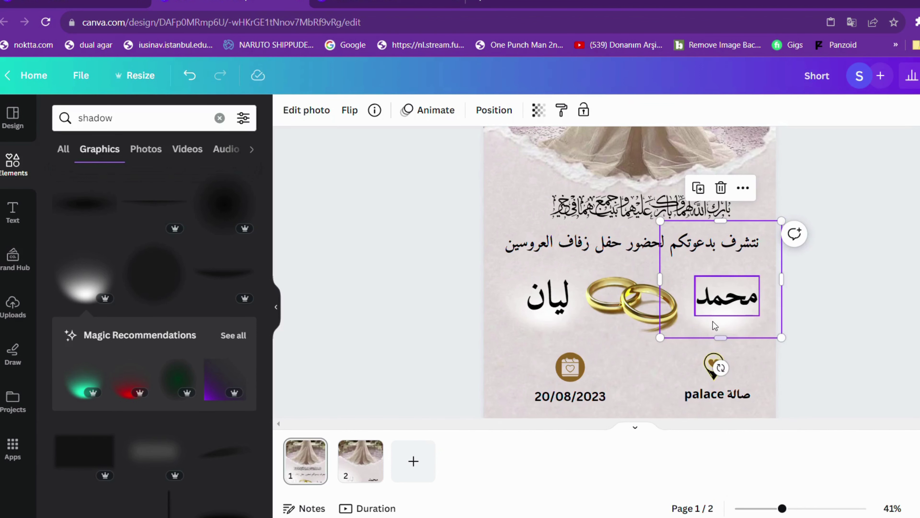
left_click(569, 326)
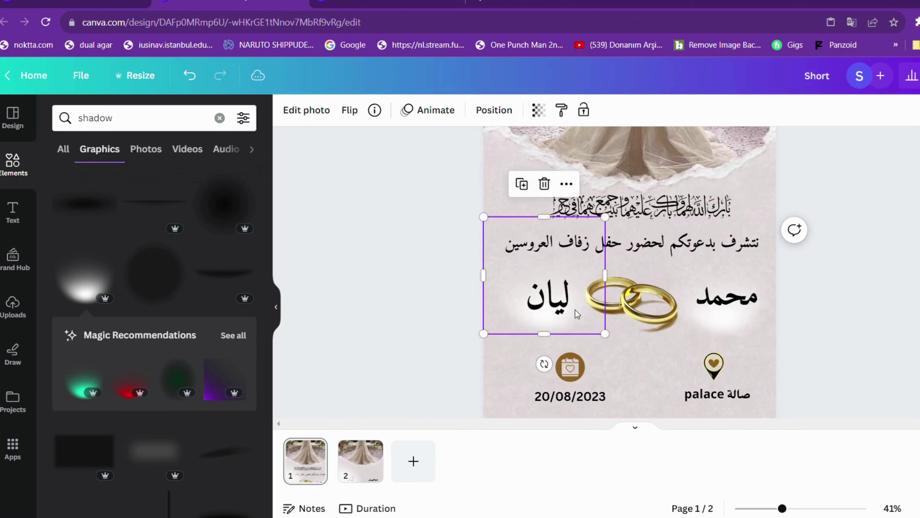
right_click(576, 313)
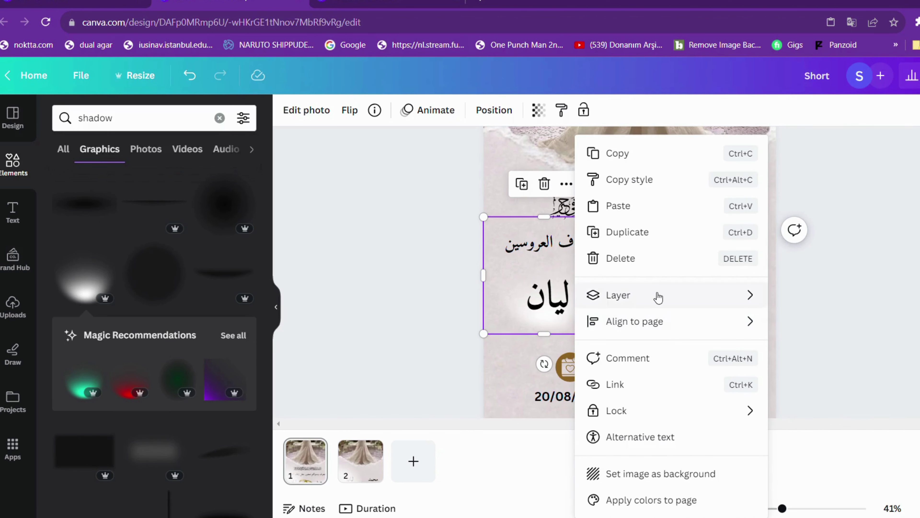
left_click(858, 353)
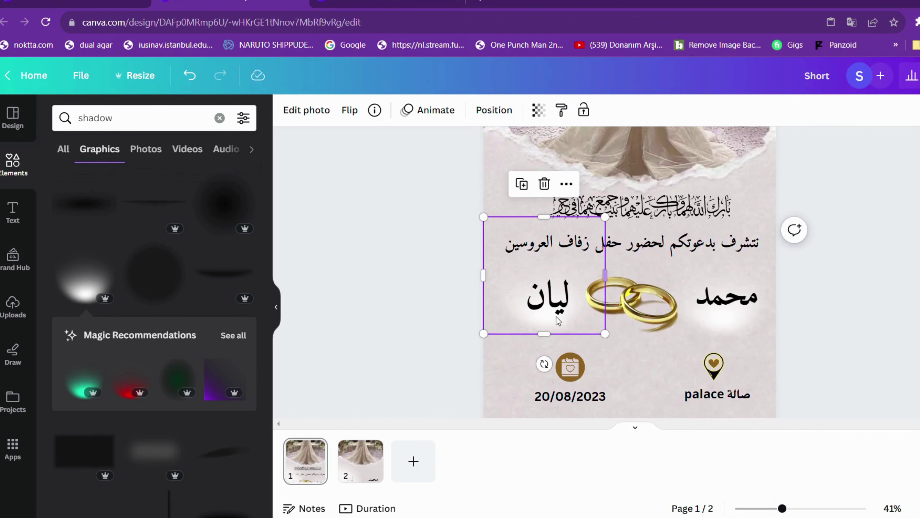
Fine-tune the placement of the bride's name, the rings and the groom's name relative to the white glows
left_click_drag(568, 331, 574, 327)
left_click_drag(547, 297, 539, 297)
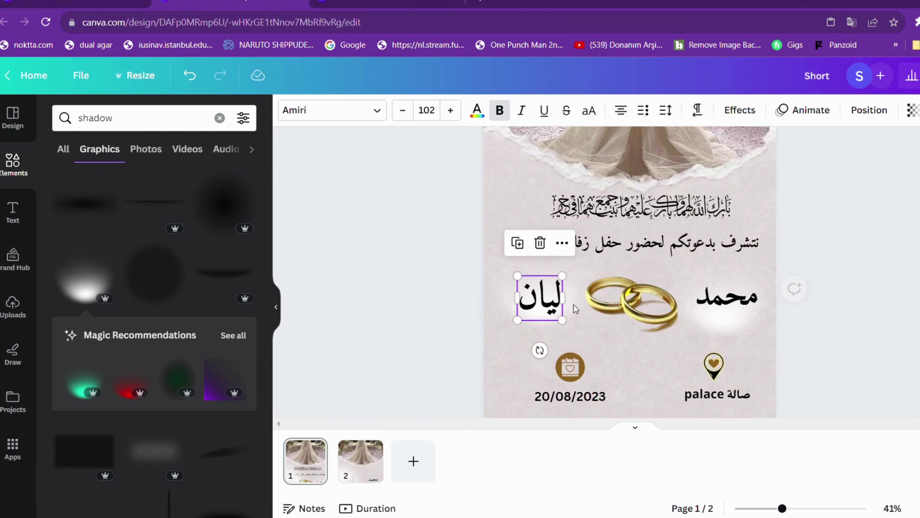
left_click_drag(631, 309, 626, 309)
left_click(707, 307)
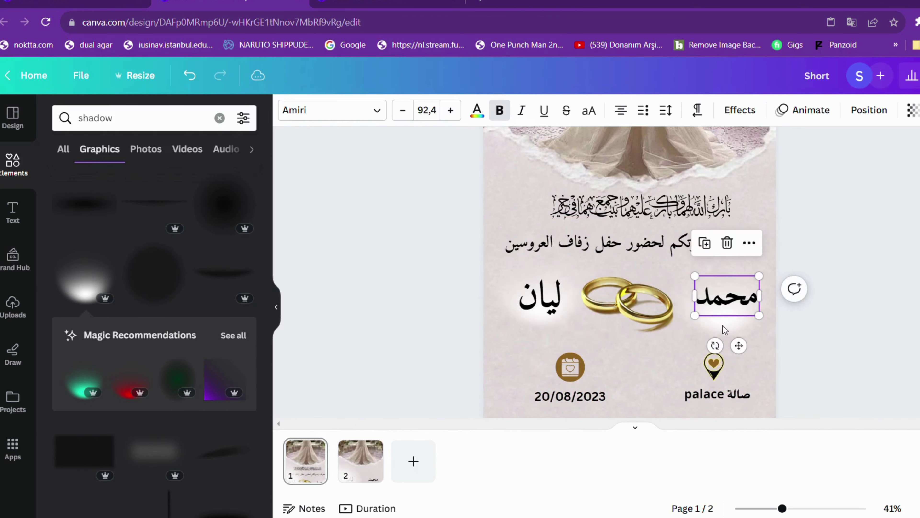
left_click(725, 327)
left_click(735, 327)
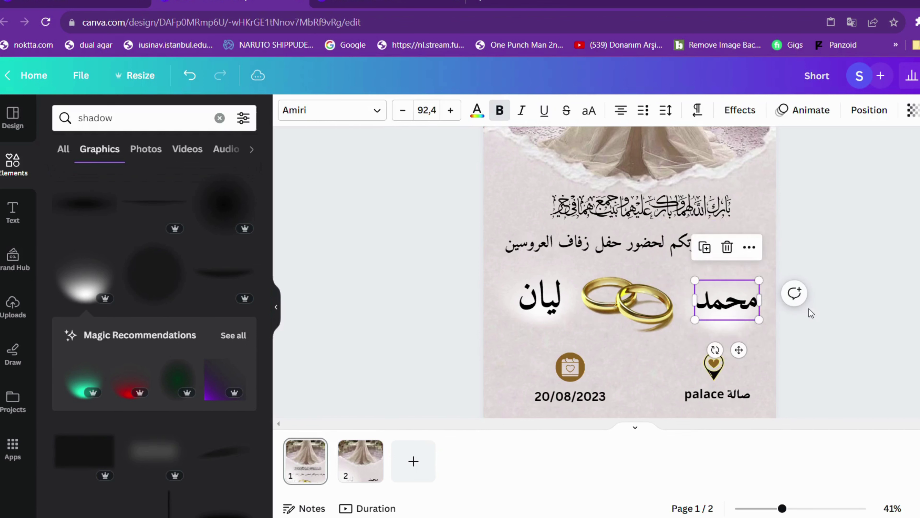
left_click(850, 318)
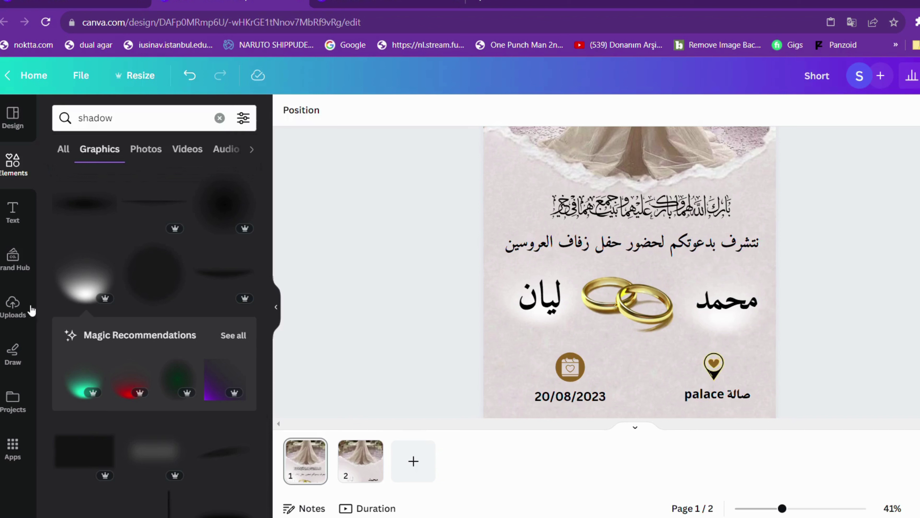
Add another white glow, scale it down over the calendar icon above the date, and send it backward one layer
left_click(81, 290)
left_click_drag(623, 203, 582, 357)
left_click_drag(631, 272, 559, 341)
left_click_drag(545, 377, 581, 379)
right_click(581, 378)
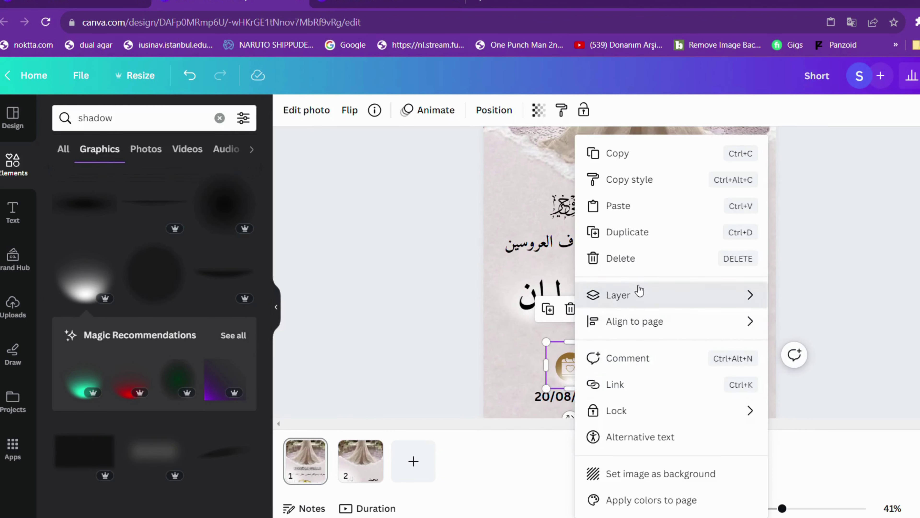
mouse_move(639, 294)
left_click(825, 355)
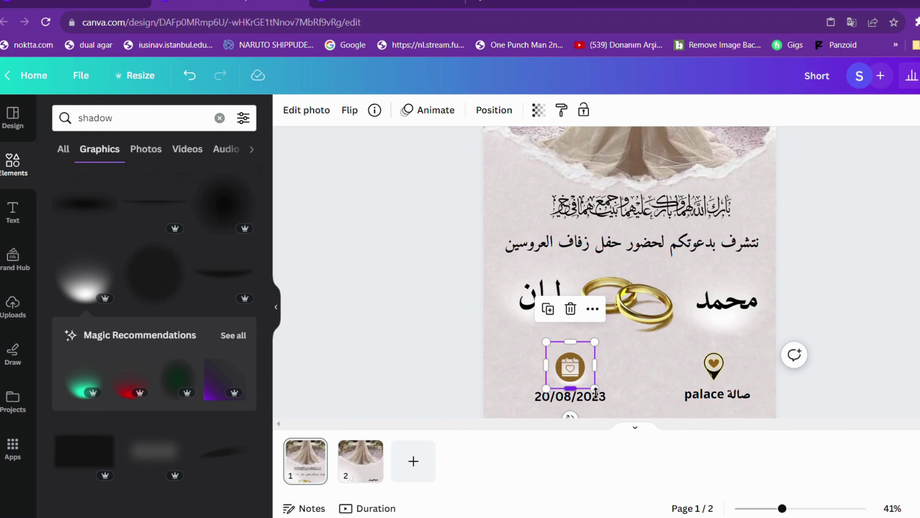
Place a matching small white glow over the location pin icon above the venue and send it backward one layer
left_click_drag(591, 384, 732, 380)
right_click(727, 377)
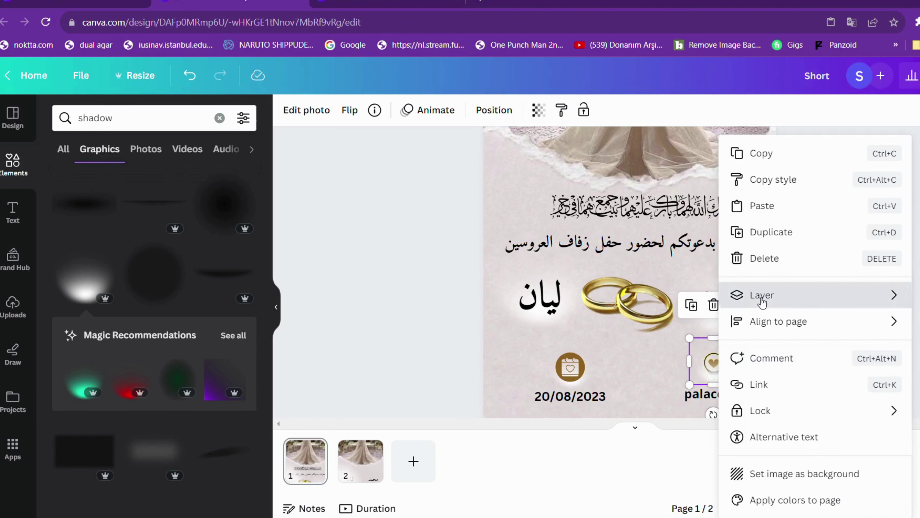
mouse_move(762, 301)
left_click(657, 363)
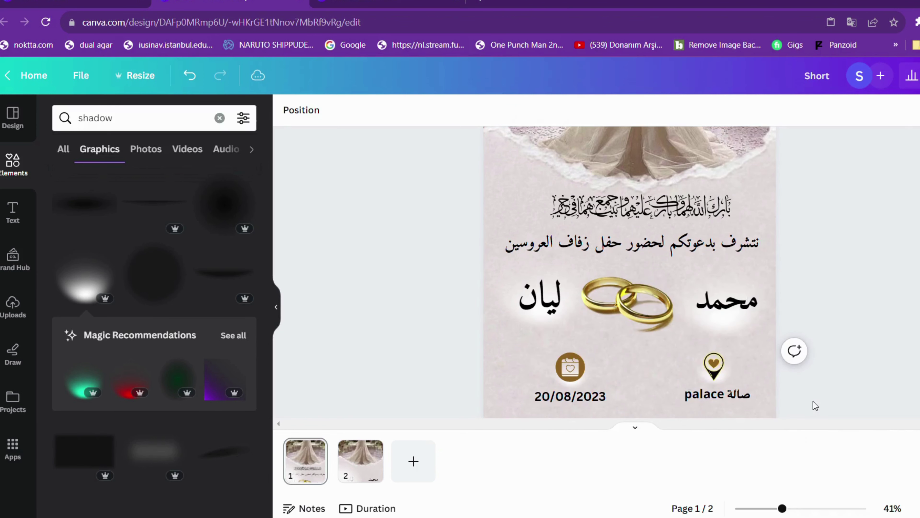
Try a white gradient strip from the shadow graphics over the invitation wording, enlarged to the page width
scroll(222, 267, "up", 5)
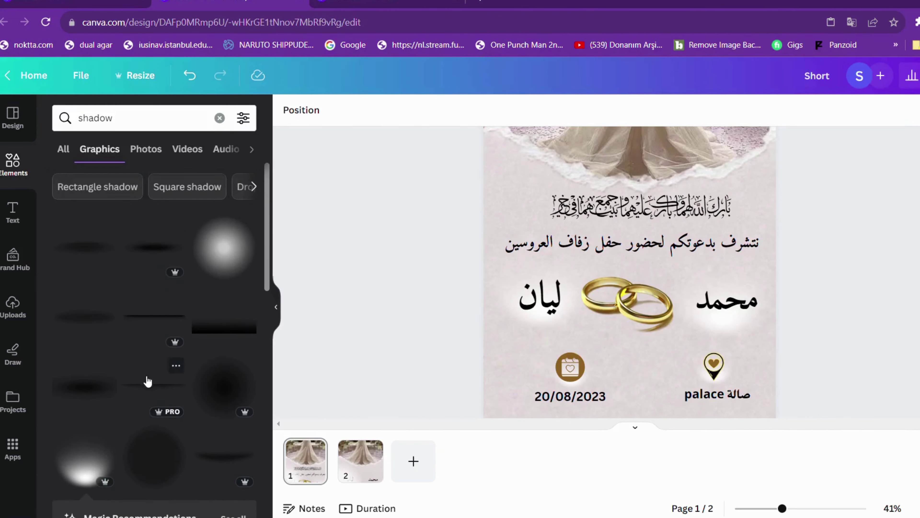
scroll(148, 382, "down", 8)
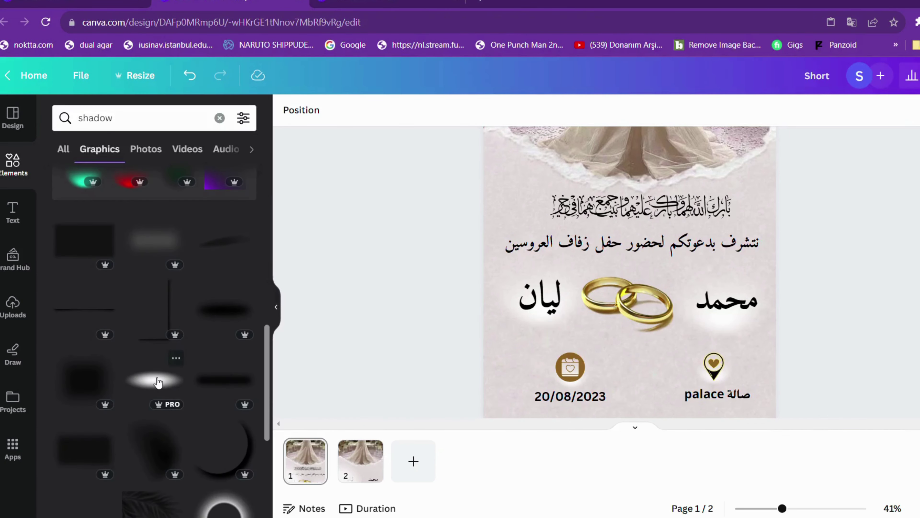
scroll(158, 381, "down", 4)
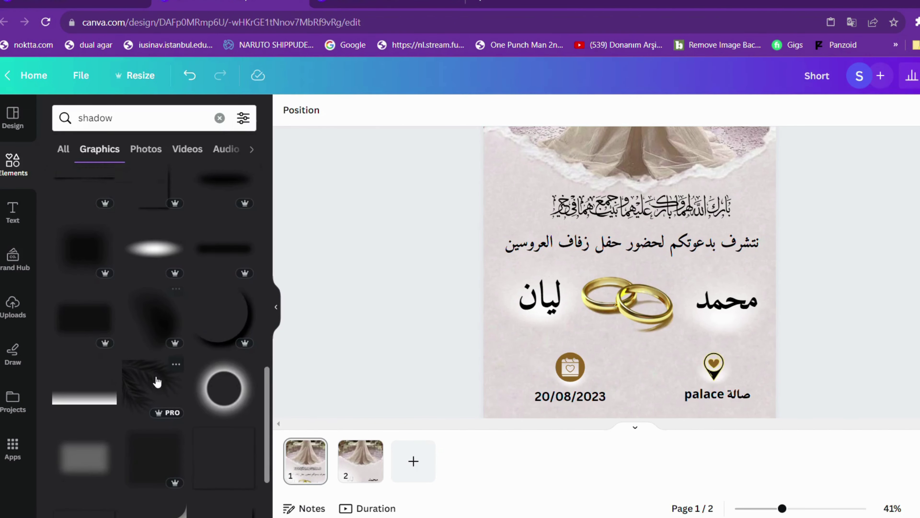
left_click_drag(111, 405, 625, 195)
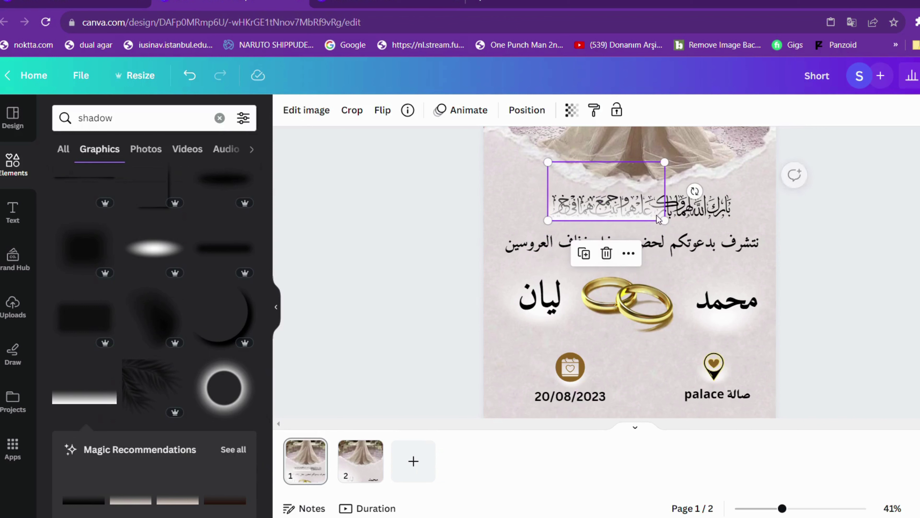
left_click_drag(664, 220, 842, 228)
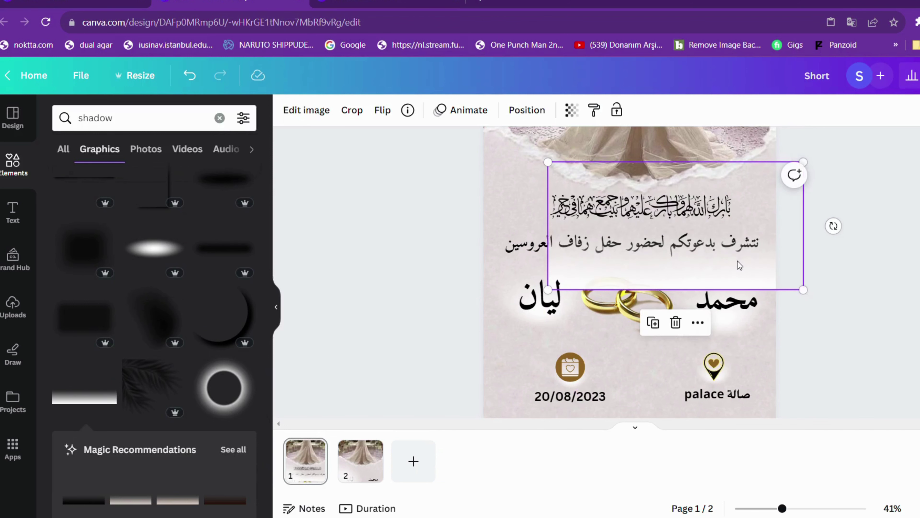
left_click_drag(732, 272, 670, 251)
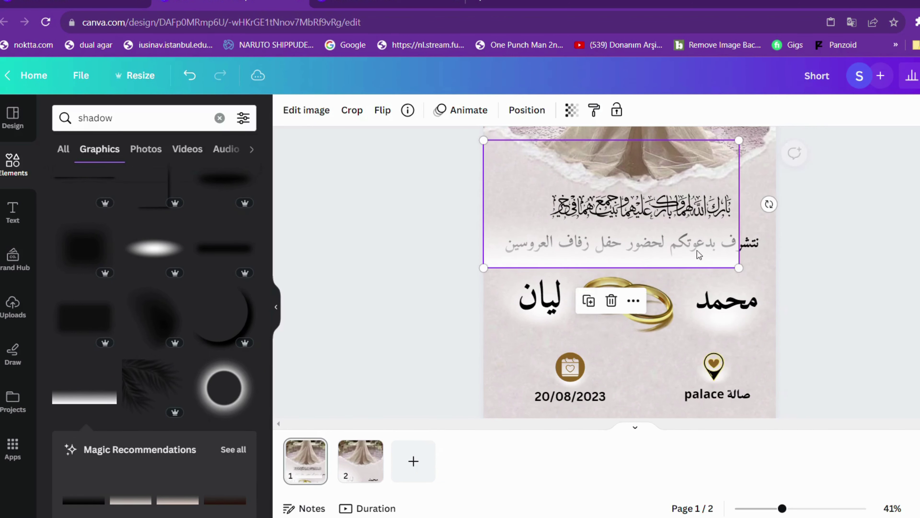
mouse_move(744, 271)
left_mouse_down()
mouse_move(792, 279)
mouse_move(756, 259)
left_mouse_up()
Try the white gradient strip flipped vertically over the calligraphy verse, and delete it
left_click(384, 110)
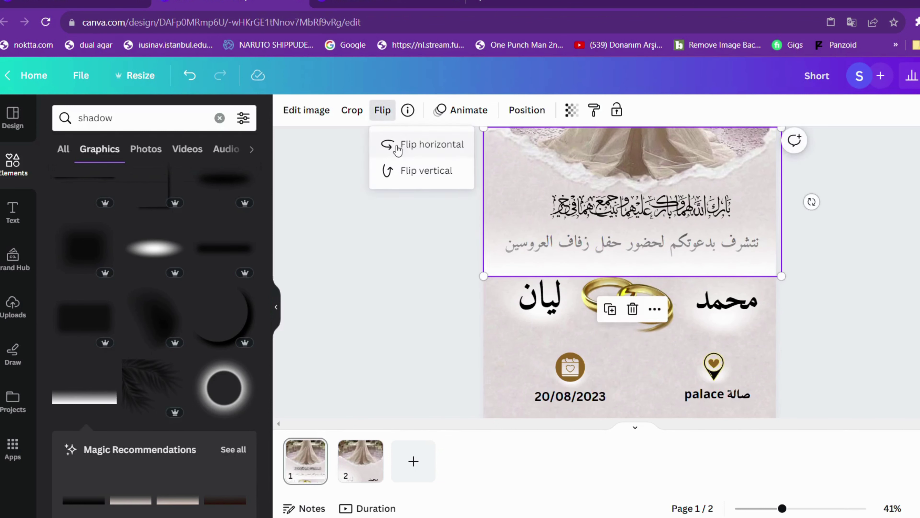
left_click(426, 171)
left_click(742, 220)
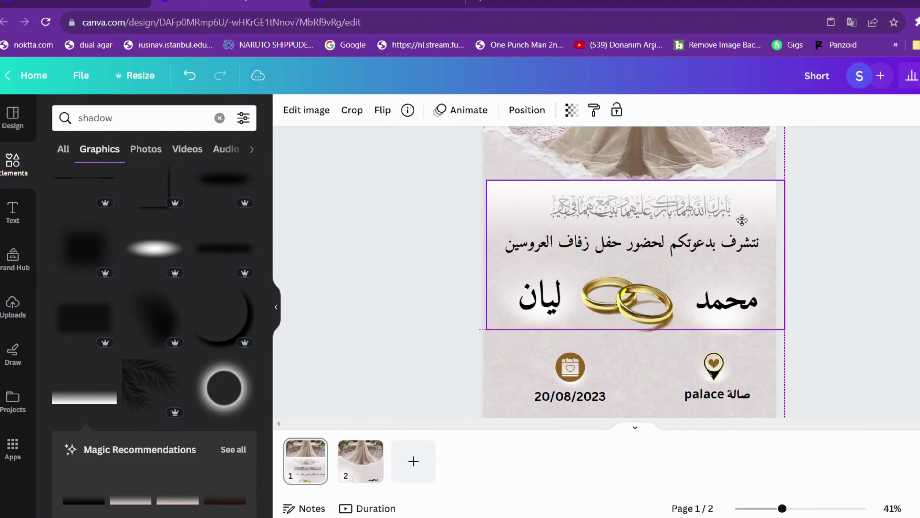
left_click_drag(742, 220, 741, 224)
left_click(839, 222)
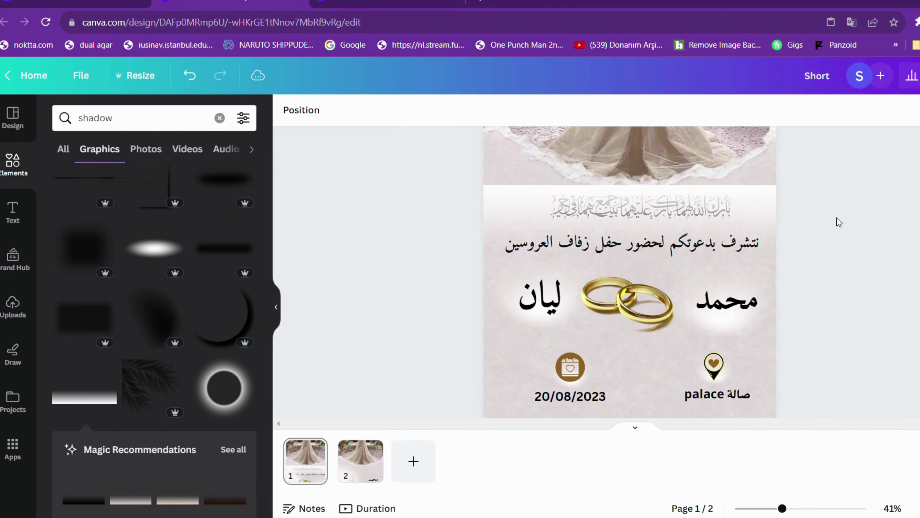
left_click(757, 210)
key("Delete")
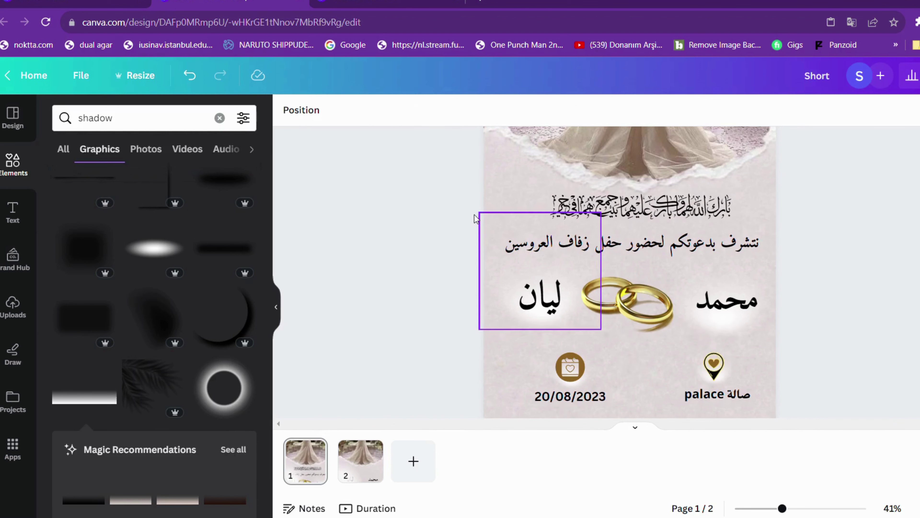
Try another shadow graphic over the invitation wording, moving it down and scaling it smaller
scroll(198, 364, "down", 5)
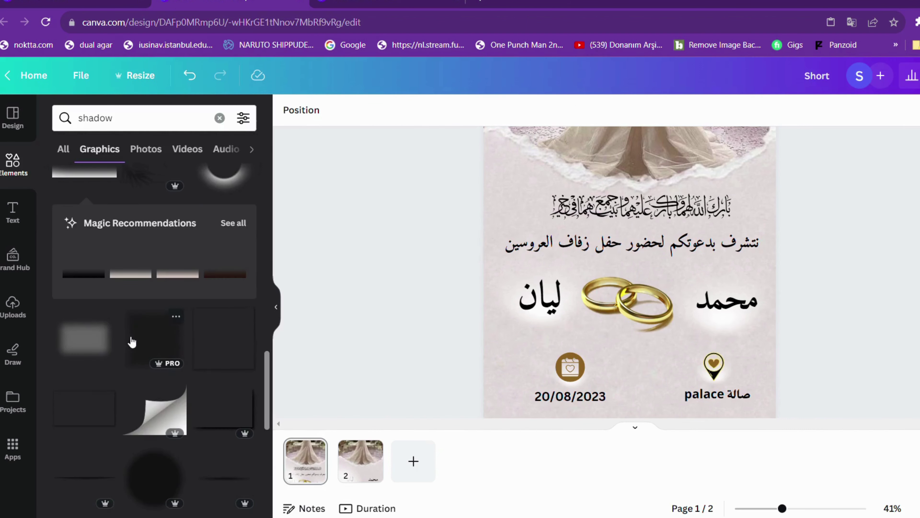
scroll(134, 341, "down", 5)
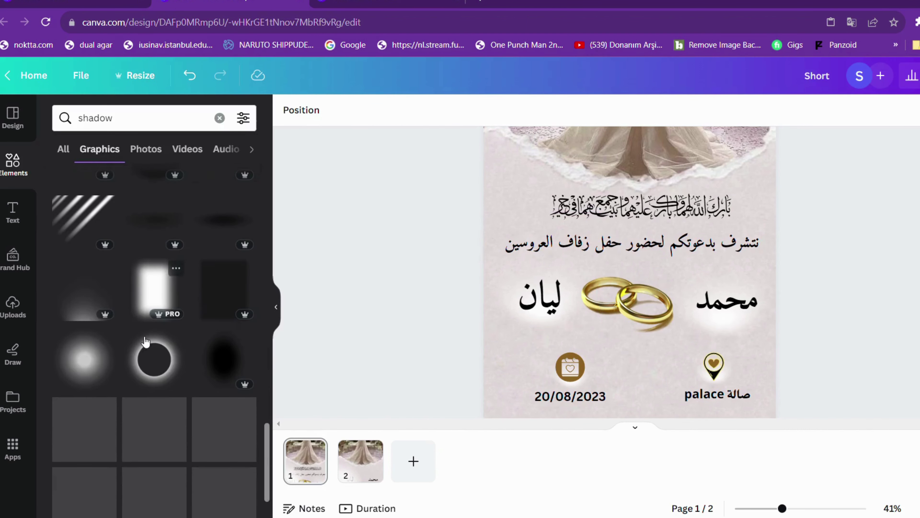
left_click(525, 257)
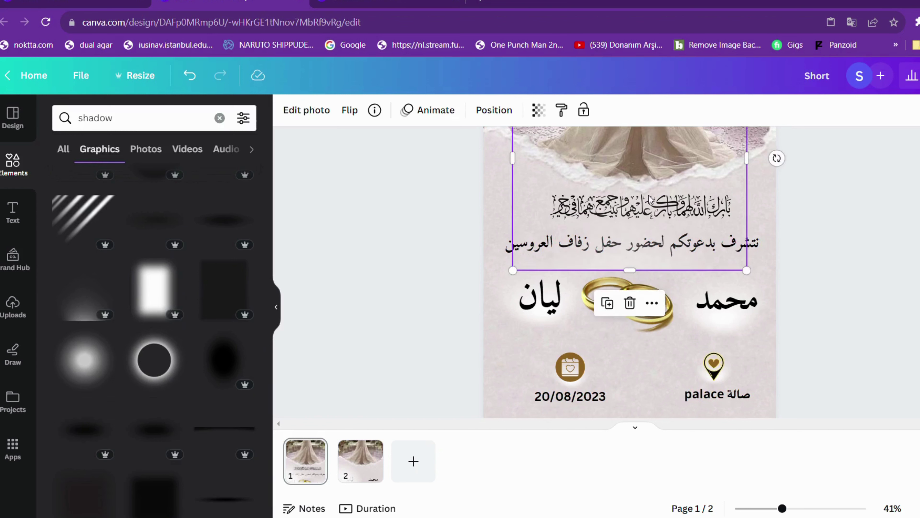
left_click_drag(729, 200, 750, 301)
left_click_drag(759, 154, 661, 243)
key("Escape")
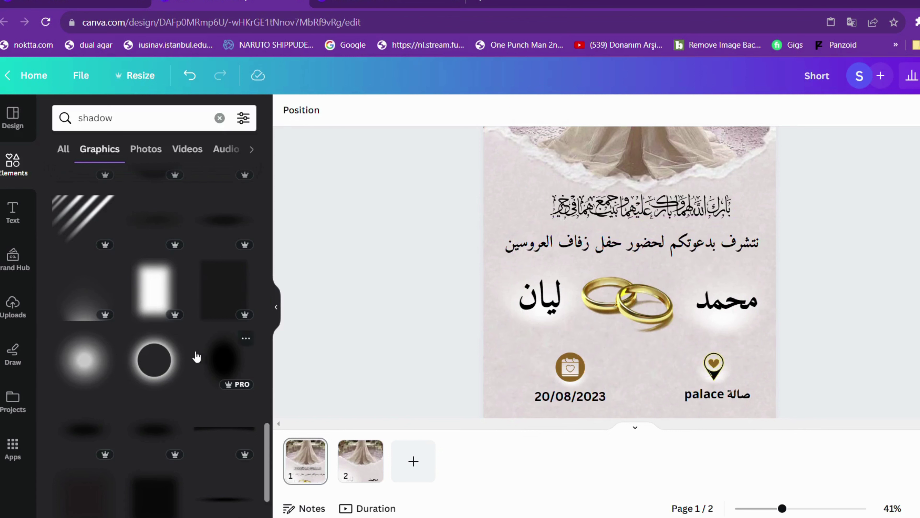
Browse the shadow graphics for a soft shape that suits the area behind the verse and invitation line
scroll(191, 357, "up", 5)
scroll(190, 358, "up", 4)
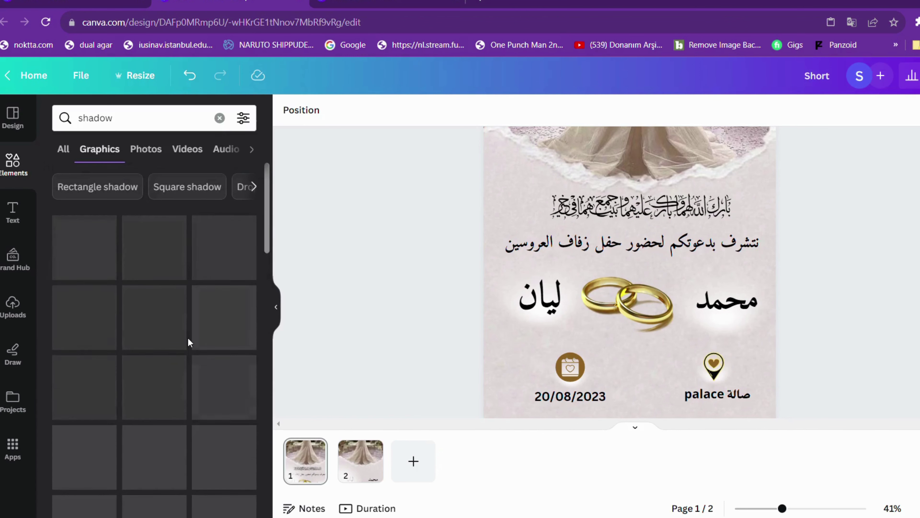
scroll(156, 375, "down", 5)
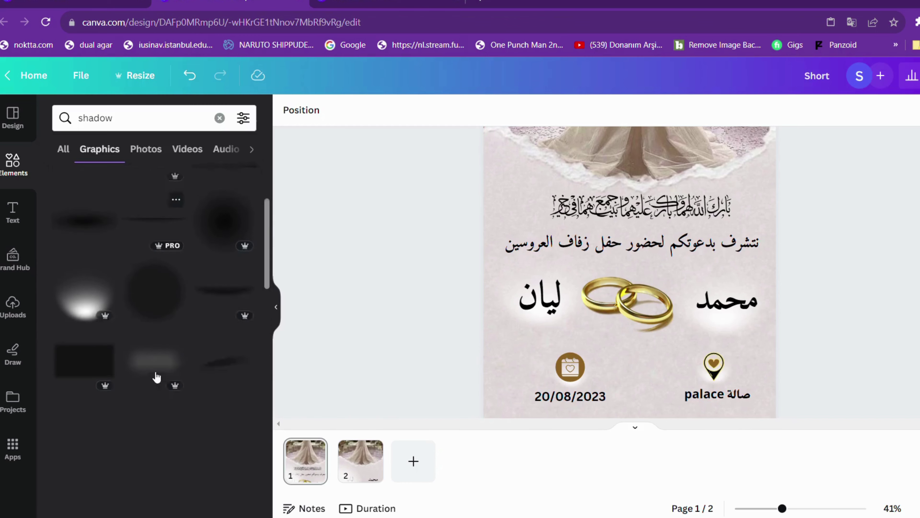
scroll(156, 362, "up", 5)
scroll(159, 357, "down", 3)
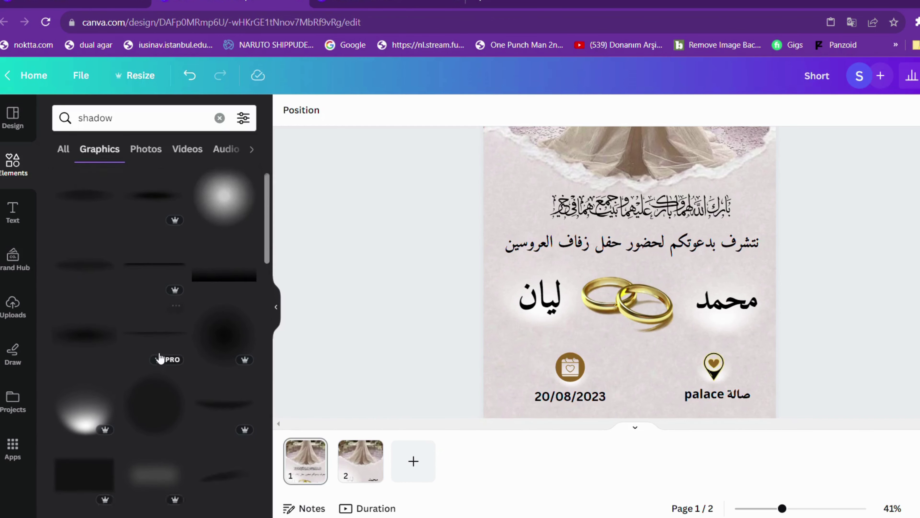
left_click(573, 174)
left_click(575, 225)
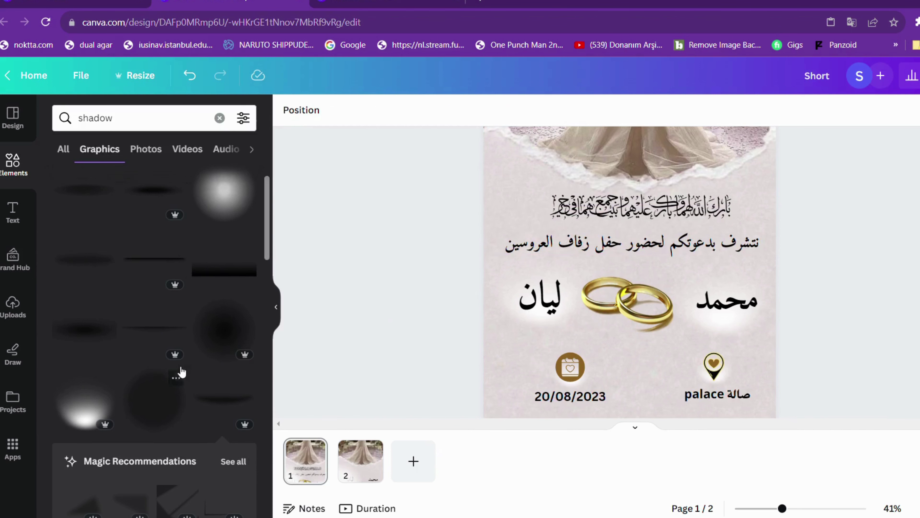
scroll(180, 370, "down", 10)
scroll(180, 370, "up", 4)
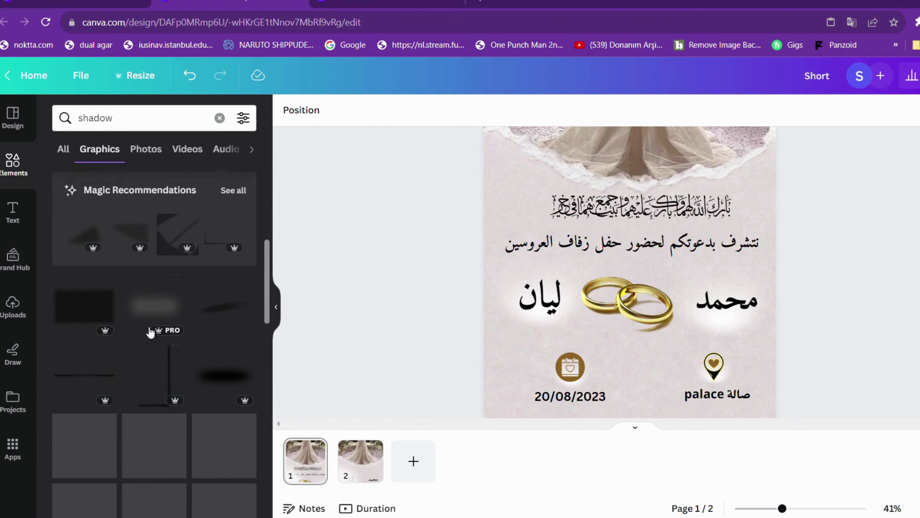
Add the blurred rectangular shadow graphic over the invitation line and recolor it white
left_click_drag(150, 312, 543, 244)
left_click(289, 110)
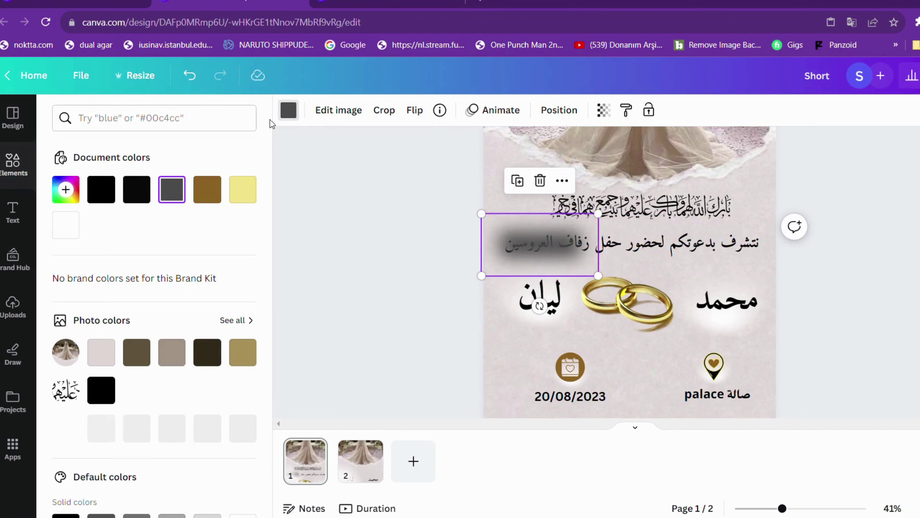
left_click(66, 227)
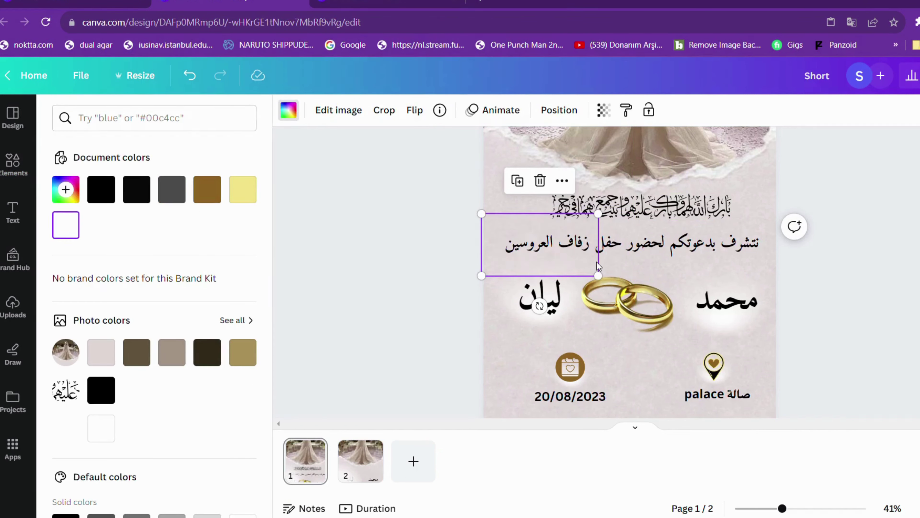
Enlarge the white blurred rectangle and center it over the calligraphy verse and the invitation line
left_click_drag(598, 275, 803, 313)
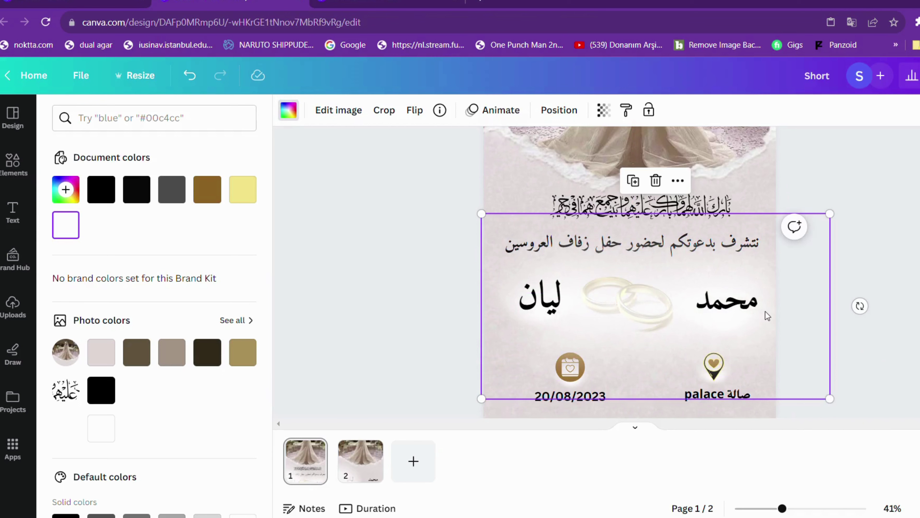
left_click_drag(764, 314, 773, 256)
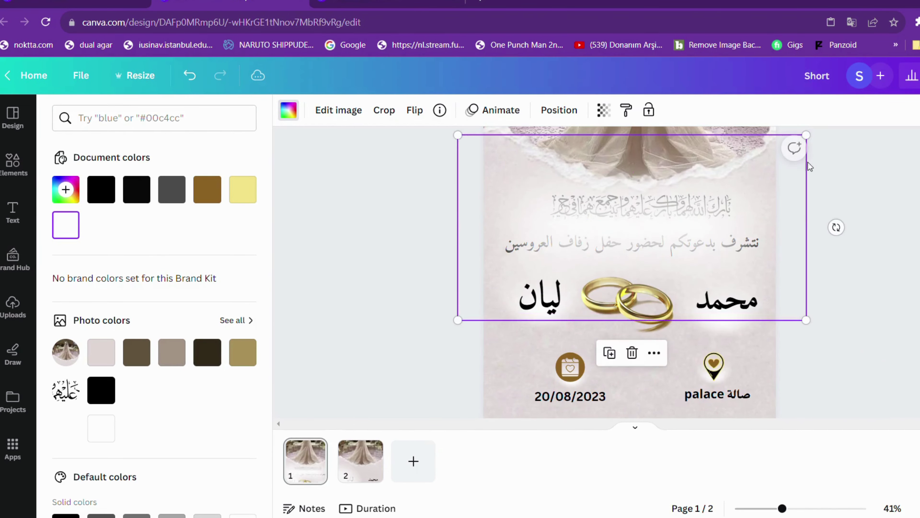
left_click_drag(807, 135, 768, 185)
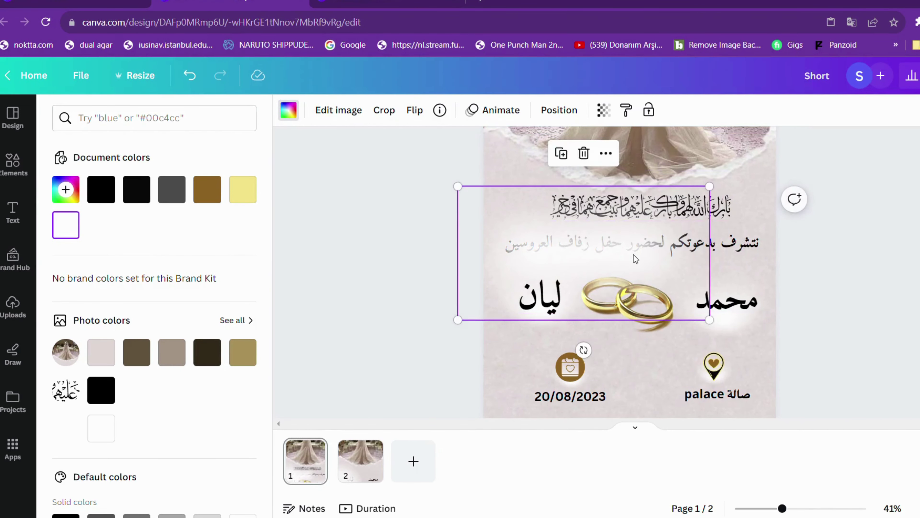
left_click_drag(612, 258, 663, 227)
Send the white blurred rectangle backward through the layers until it sits behind the invitation line
right_click(664, 226)
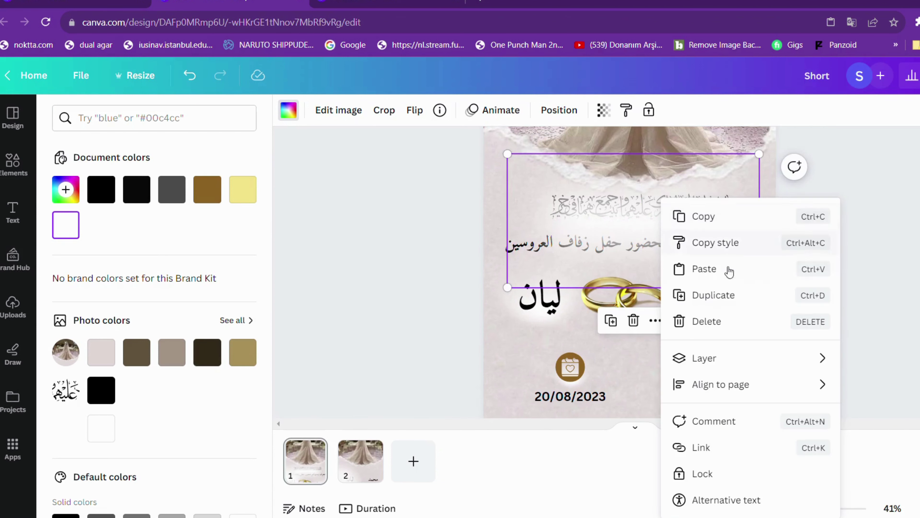
mouse_move(720, 361)
left_click(590, 418)
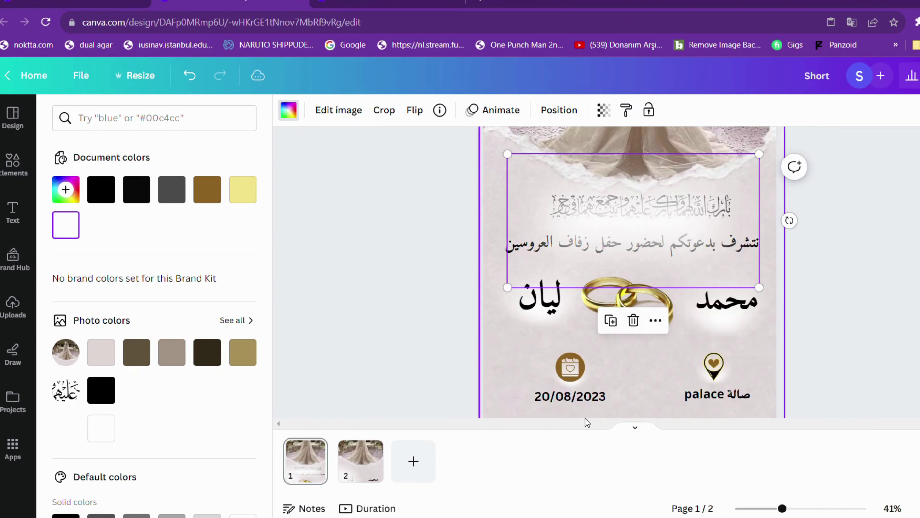
right_click(659, 201)
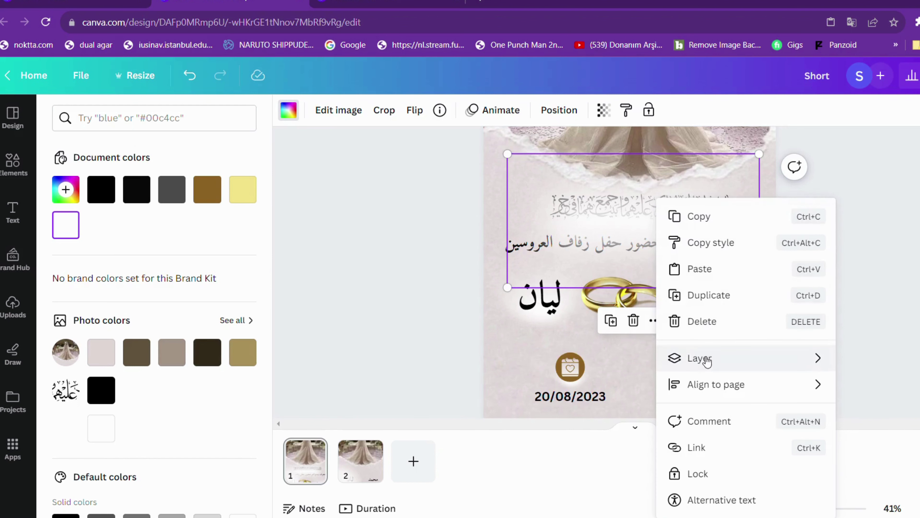
mouse_move(705, 358)
left_click(565, 416)
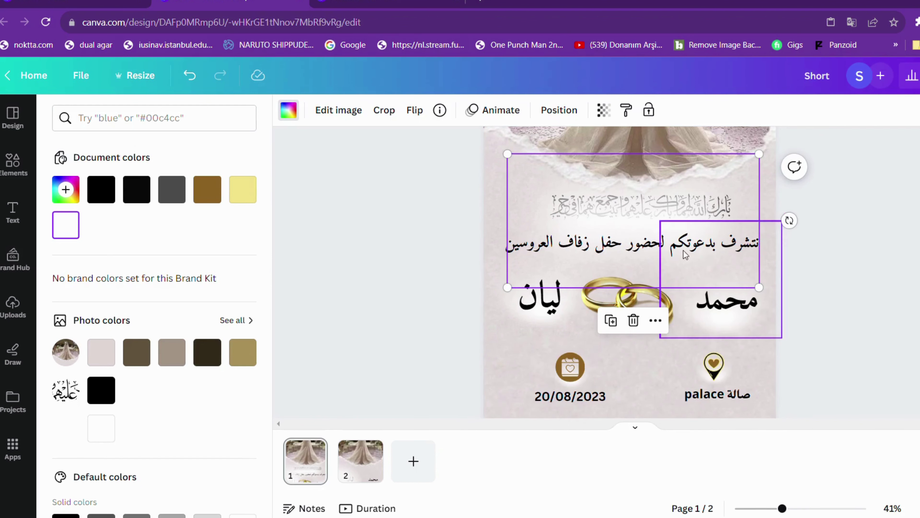
Keep sending the white blurred rectangle backward until it sits behind the calligraphy verse, shifting it slightly to the left, and deselect it
right_click(717, 211)
mouse_move(777, 358)
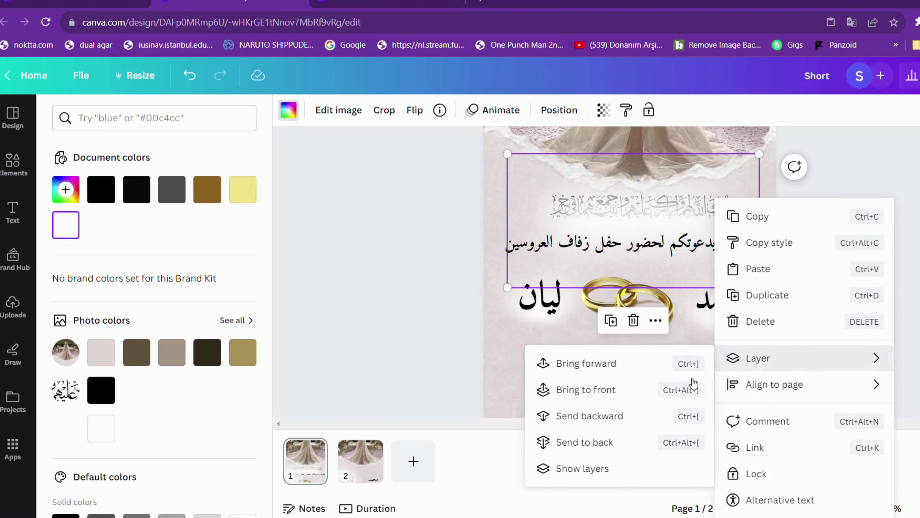
left_click(624, 424)
right_click(707, 208)
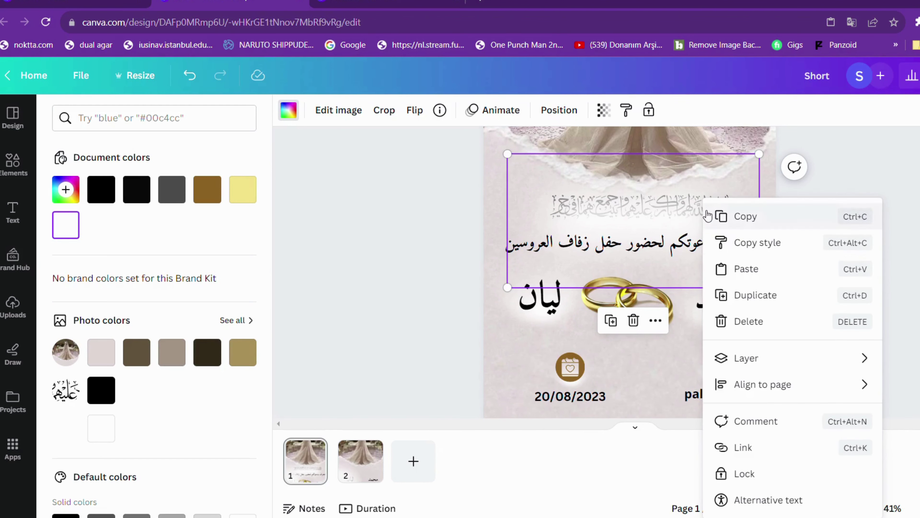
mouse_move(743, 360)
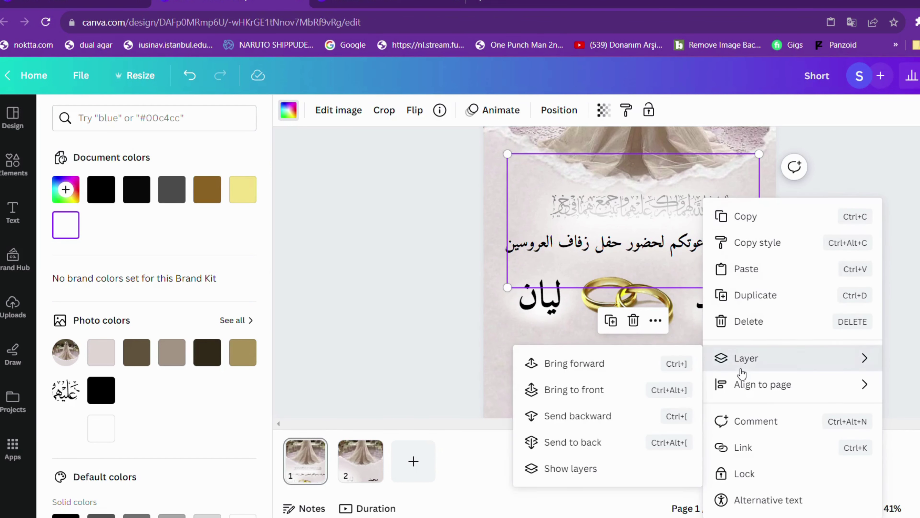
left_click(618, 416)
left_click_drag(695, 221, 719, 219)
right_click(719, 219)
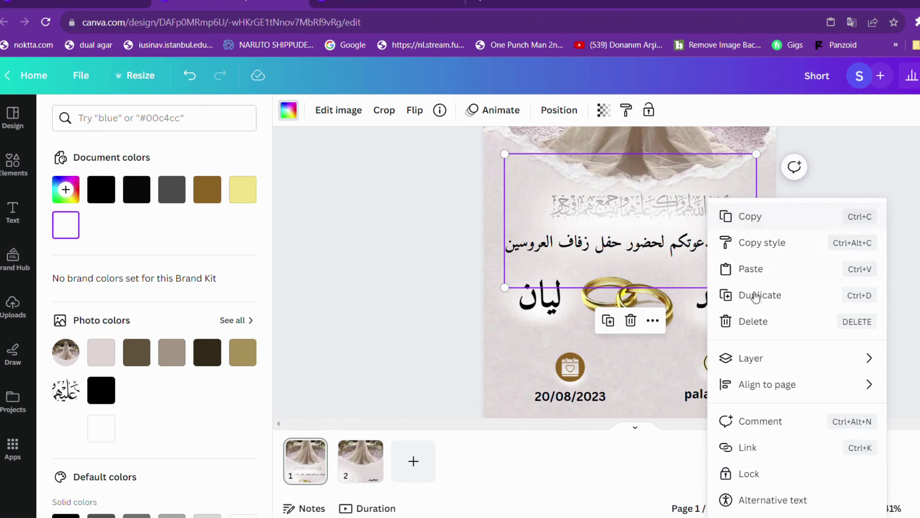
mouse_move(770, 360)
left_click(631, 415)
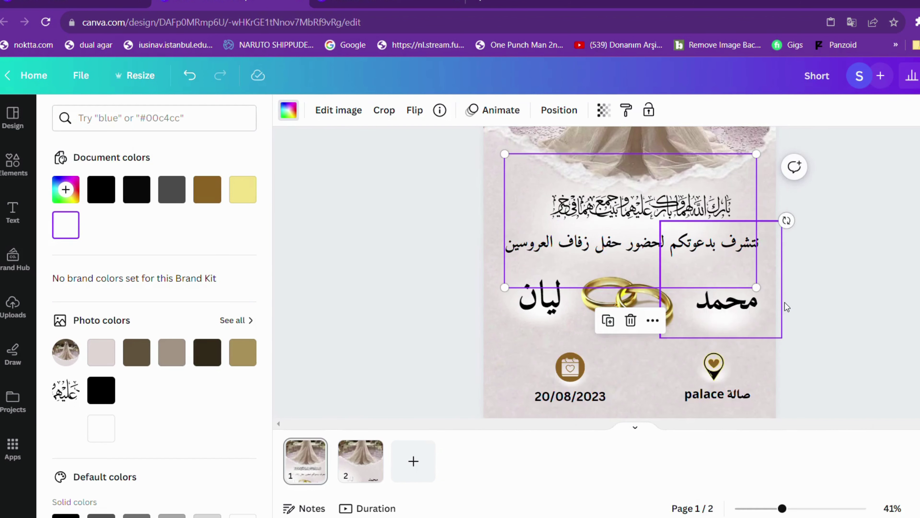
key("Escape")
key("Escape")
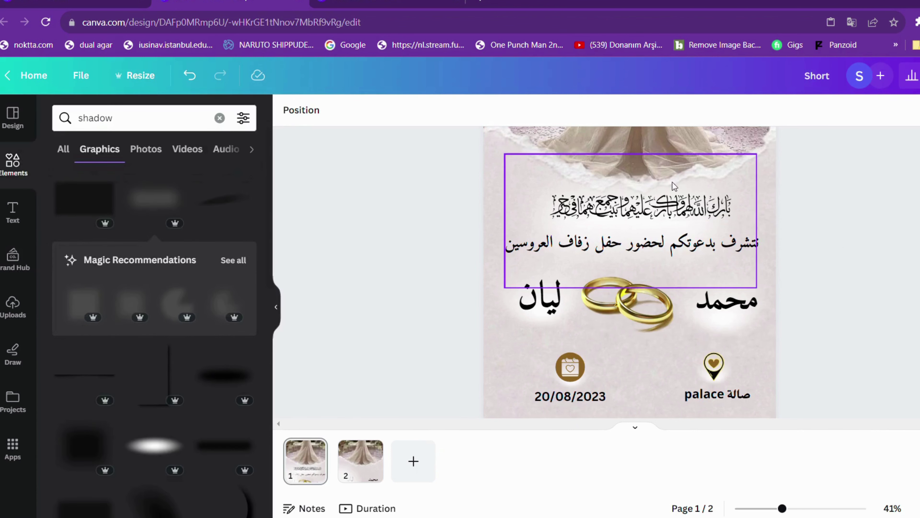
Nudge the calligraphy verse slightly to the left to center it above the invitation line
left_click_drag(688, 209, 683, 209)
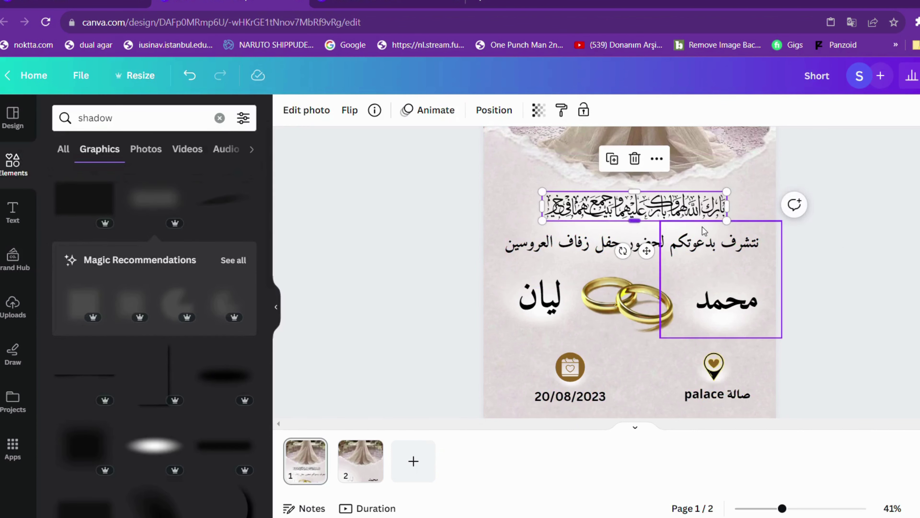
left_click(758, 209)
left_click_drag(758, 209, 757, 209)
left_click(804, 240)
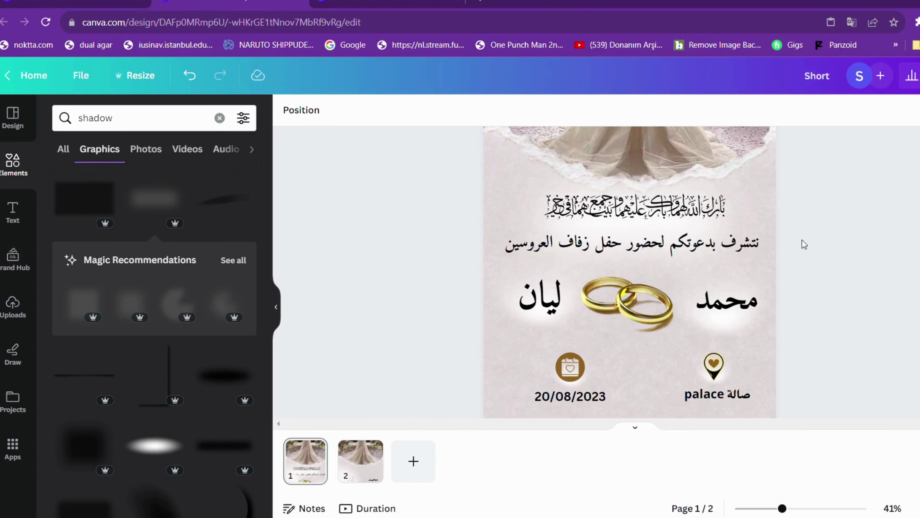
Move the couple's names, rings, date and venue elements together slightly down the page
scroll(798, 241, "down", 4, "ctrl")
scroll(793, 242, "up", 2, "ctrl")
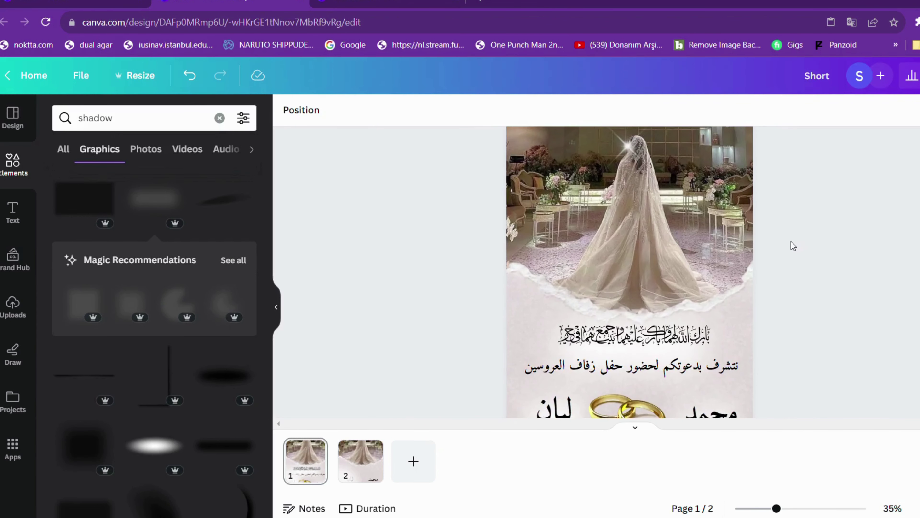
scroll(793, 246, "down", 3)
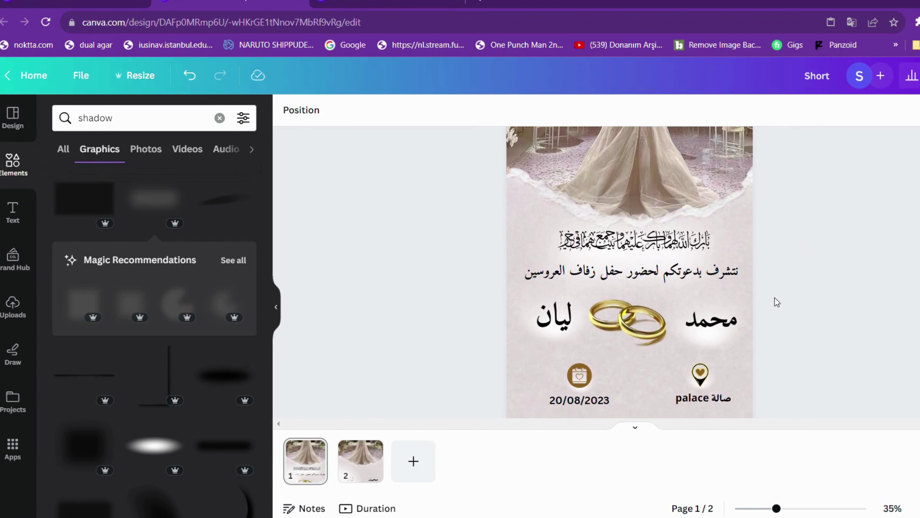
left_click_drag(779, 312, 511, 395)
left_click_drag(574, 393, 574, 393)
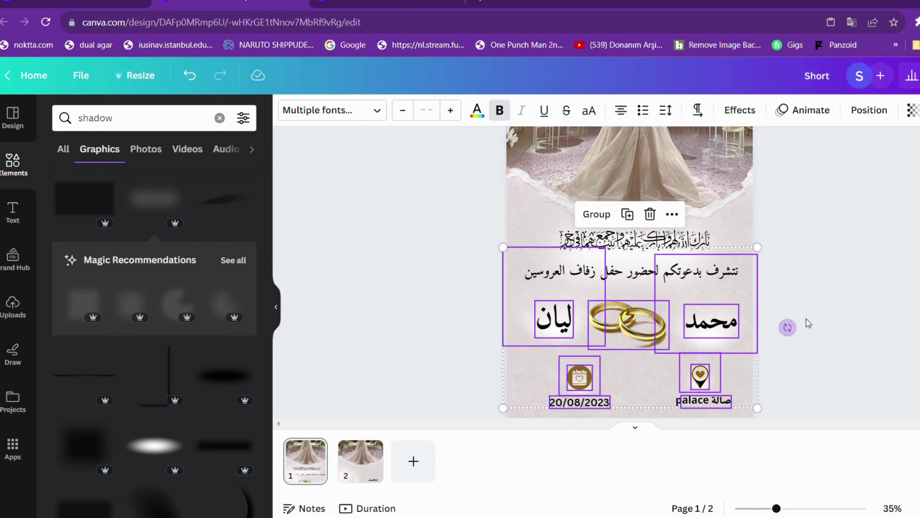
left_click(805, 322)
Lower the invitation line slightly below the verse and change its font to Manchette
left_click_drag(622, 273, 622, 279)
left_click(353, 112)
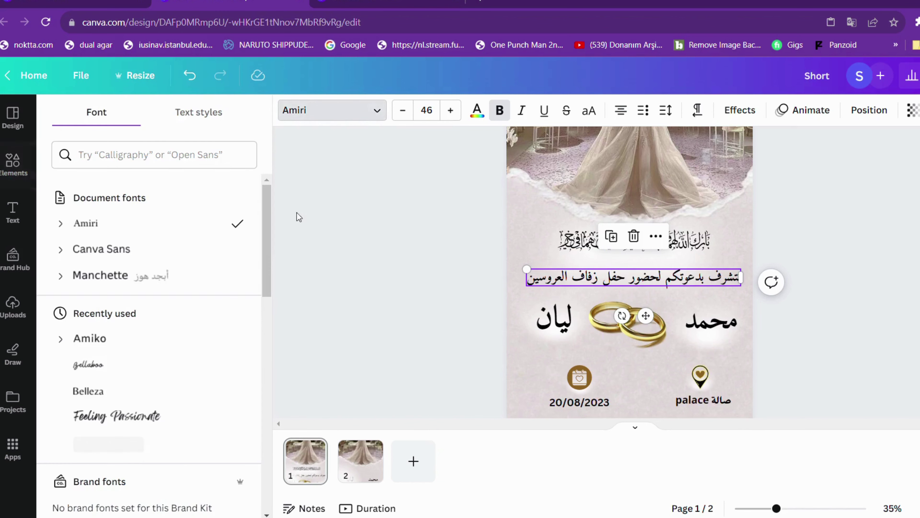
left_click(220, 281)
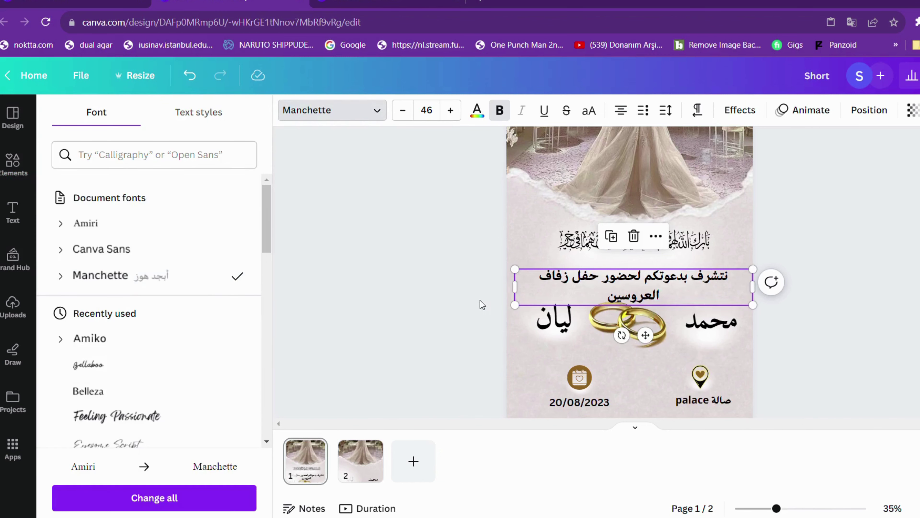
Narrow the invitation line's text box and set its font size to 39 so it fits on one line
left_click_drag(515, 287, 541, 286)
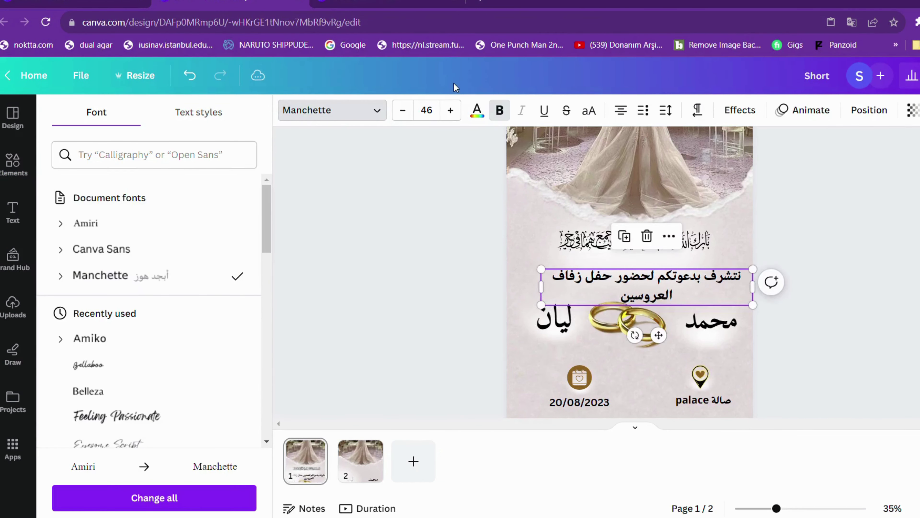
left_click(406, 112)
left_click(407, 112)
left_click(406, 112)
left_click(407, 112)
left_click(406, 112)
left_click(406, 112)
left_click(406, 112)
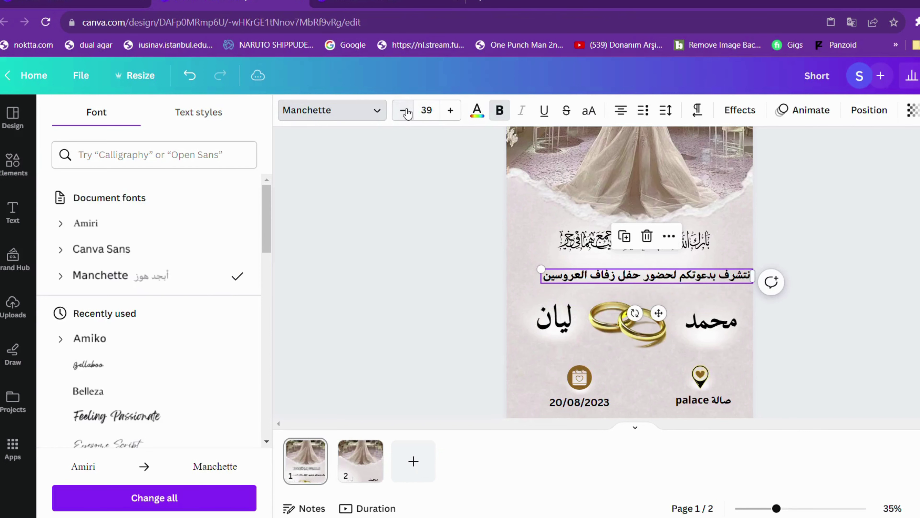
left_click(451, 112)
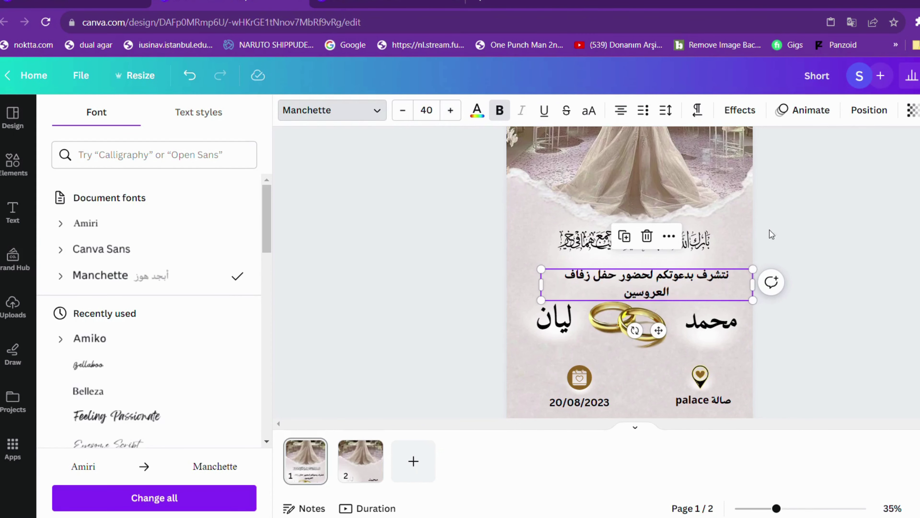
left_click(407, 112)
left_click(798, 259)
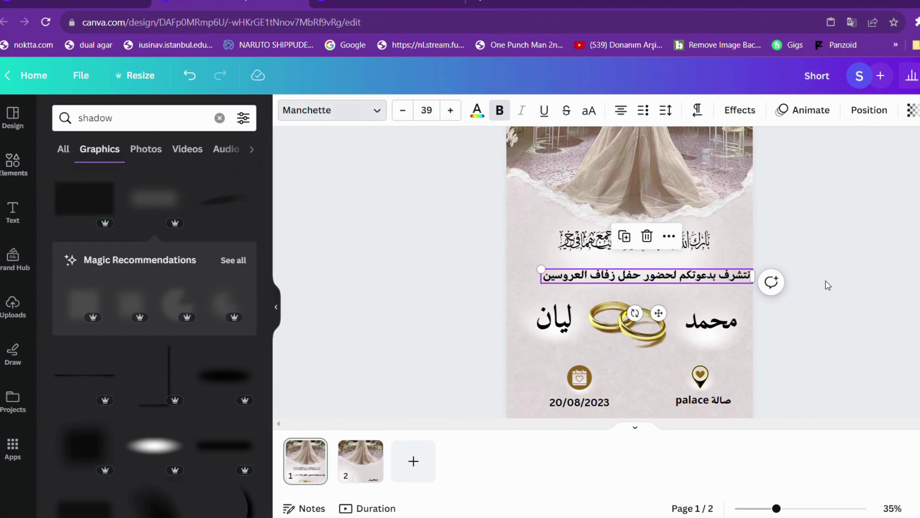
left_click(824, 260)
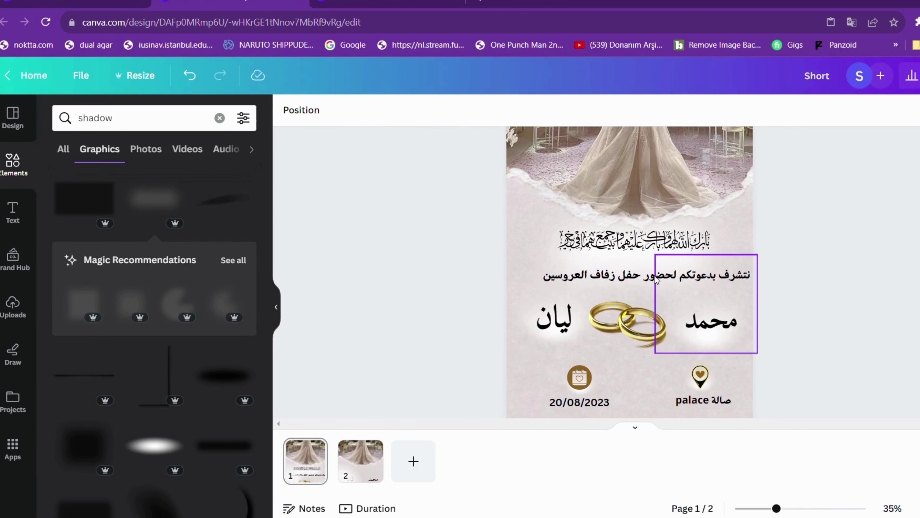
Center the invitation line horizontally on the page and raise it slightly closer to the verse
left_click_drag(654, 275, 648, 275)
left_click(795, 266)
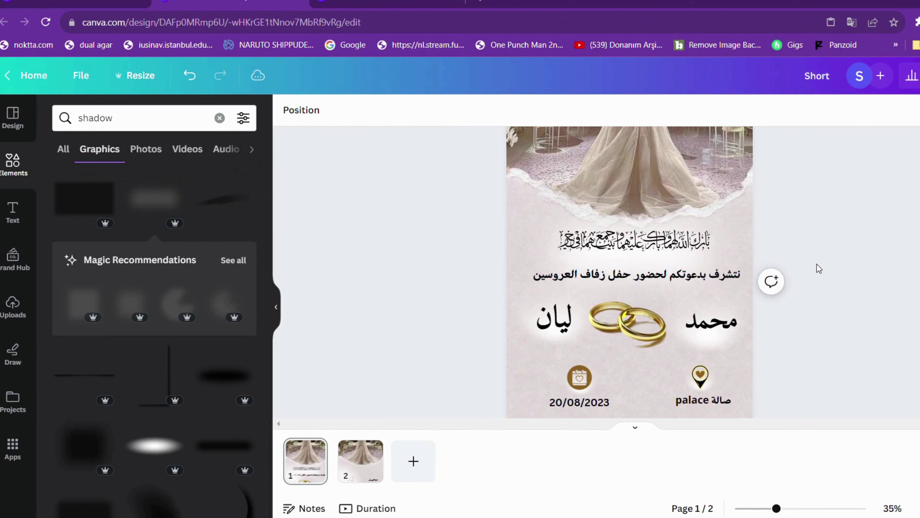
left_click_drag(648, 278, 645, 274)
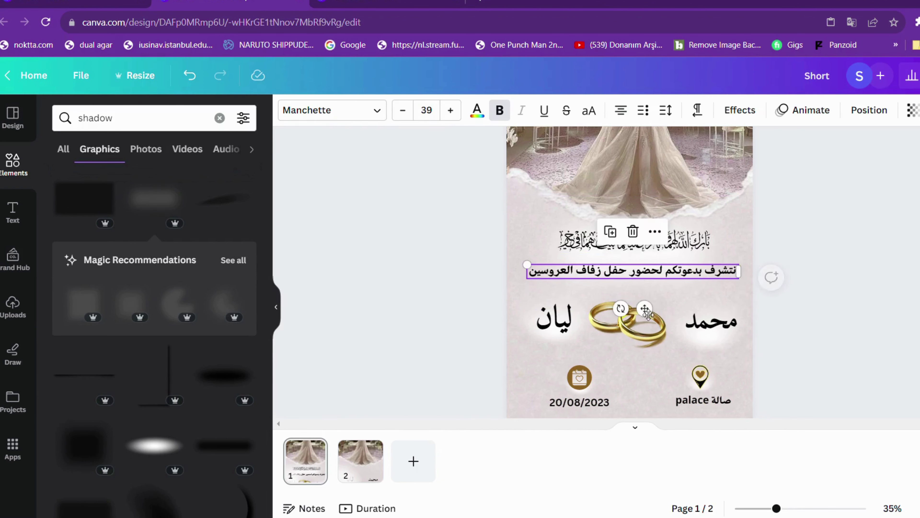
left_click(642, 329)
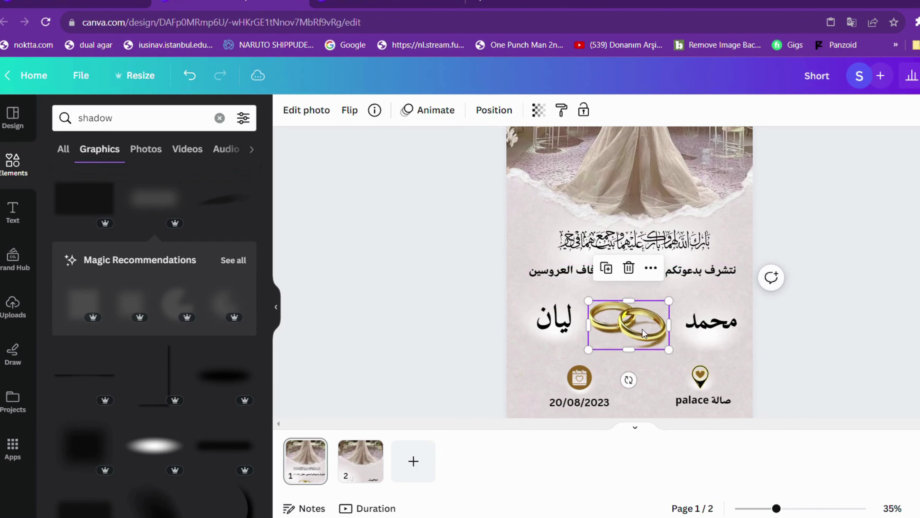
left_click(623, 412)
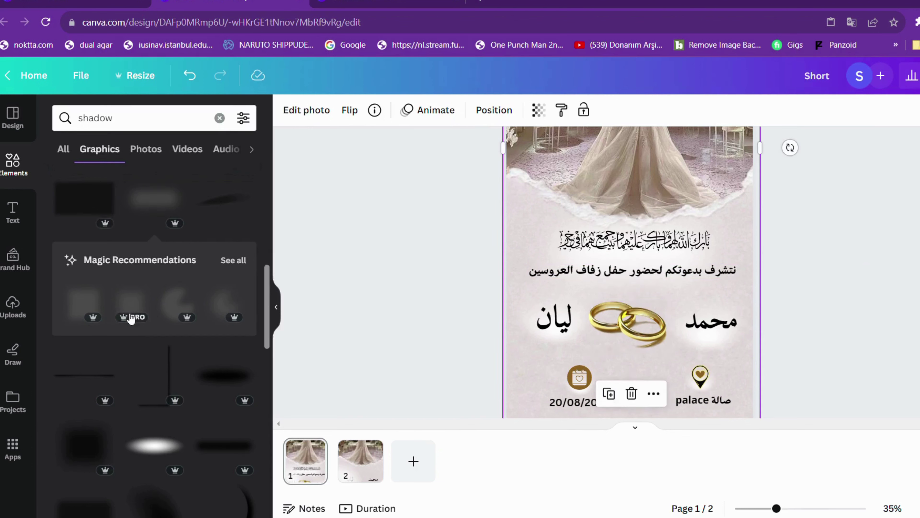
Add the white glow graphic from the shadow results, enlarge it and place it over the wedding rings
scroll(129, 318, "up", 7)
left_click(85, 399)
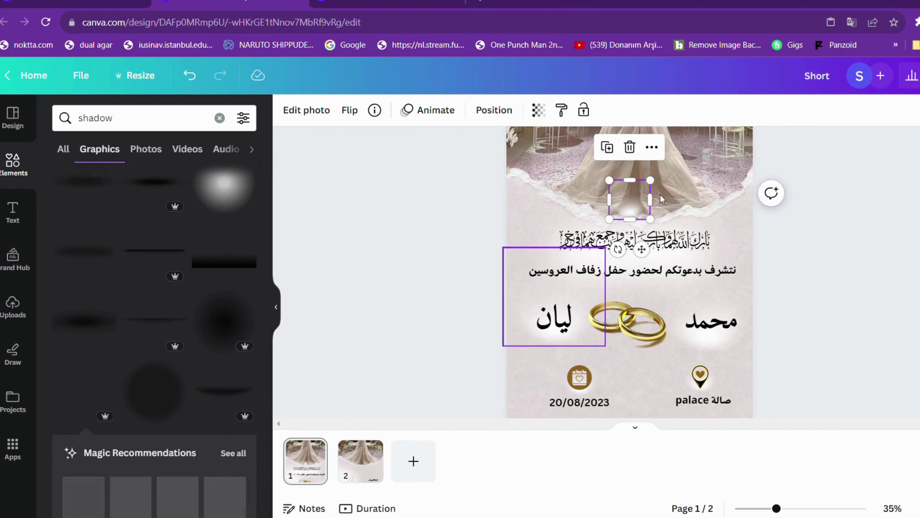
left_click_drag(637, 201, 738, 385)
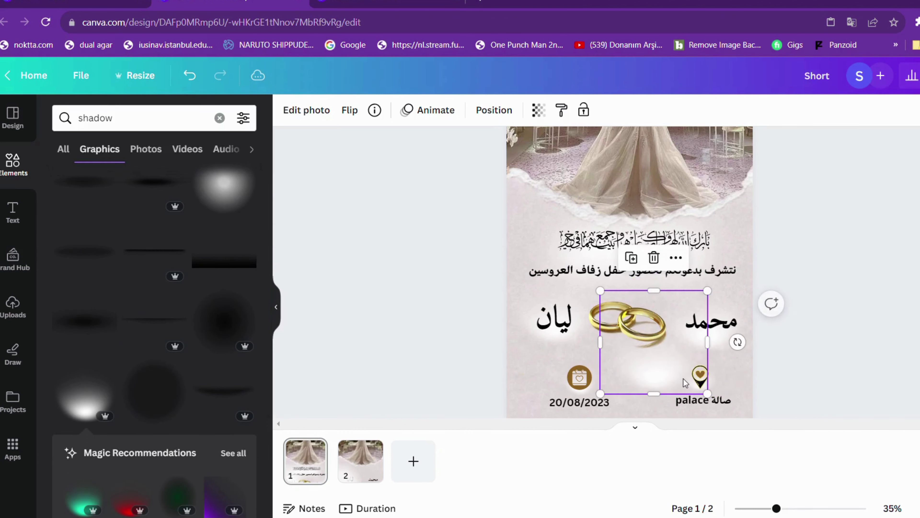
left_click_drag(666, 383, 641, 342)
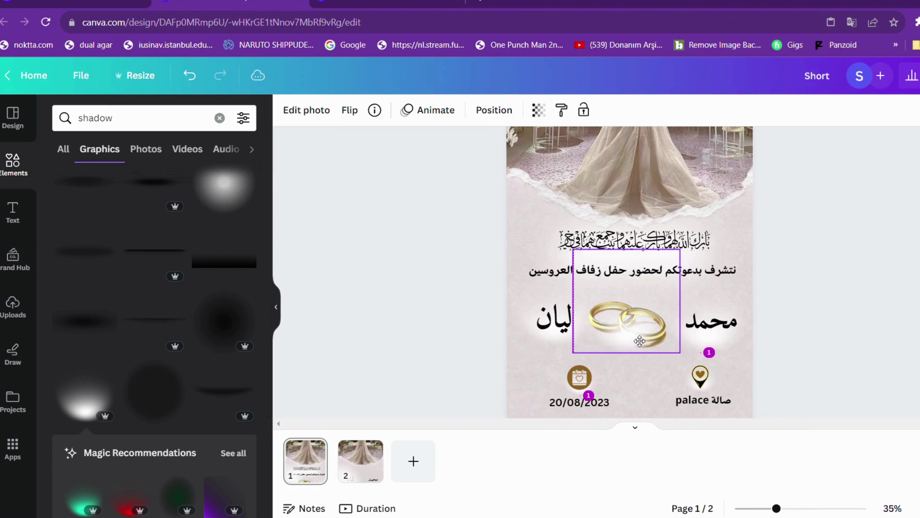
Send the white glow backward through the layers until it sits behind the wedding rings
right_click(638, 339)
mouse_move(677, 306)
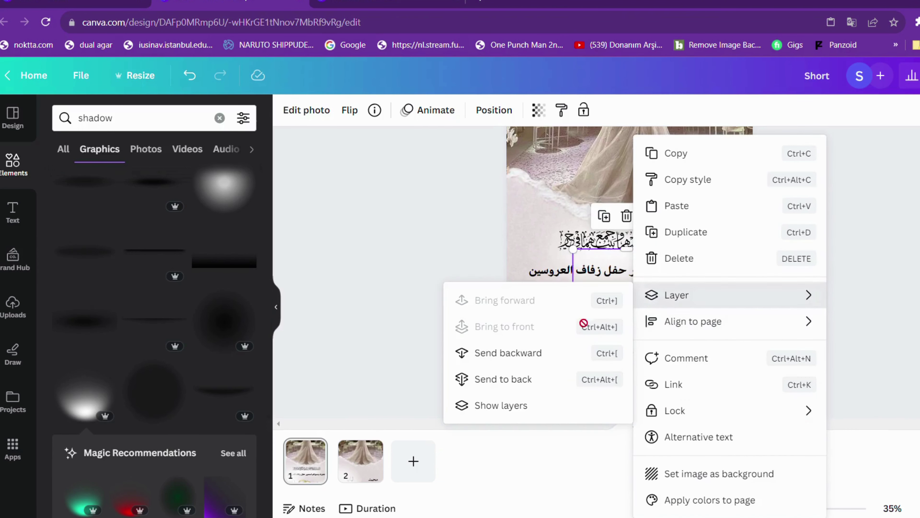
left_click(545, 362)
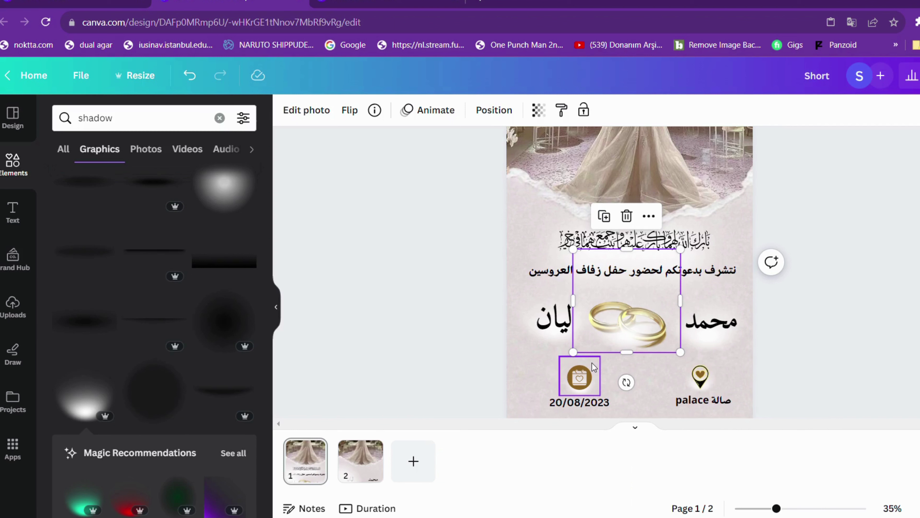
left_click(613, 307)
right_click(613, 307)
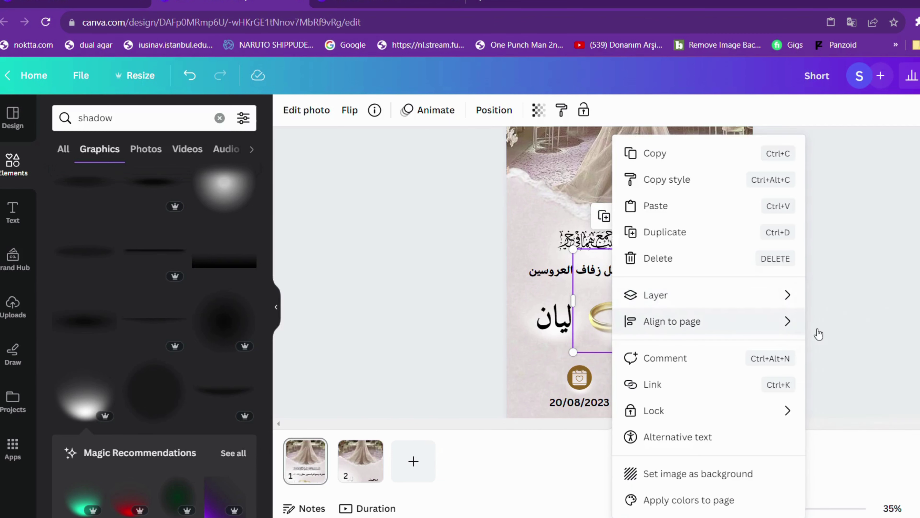
mouse_move(680, 294)
left_click(876, 352)
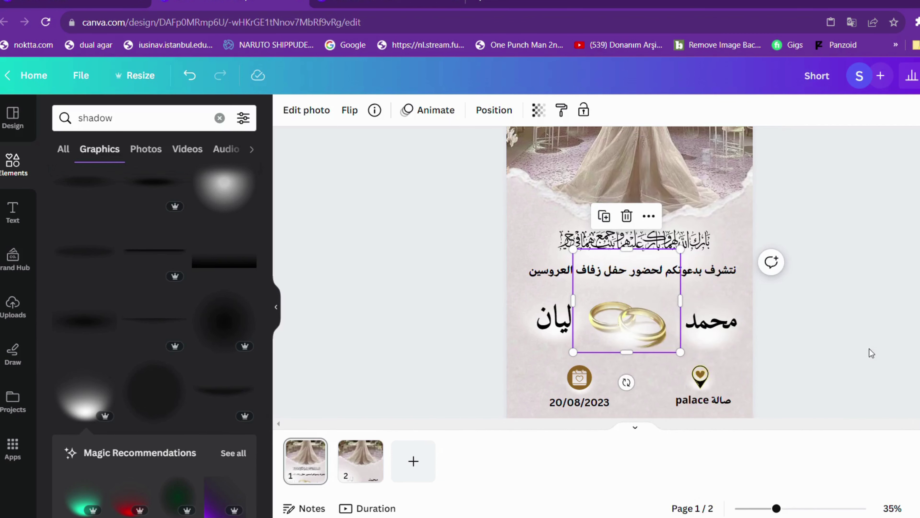
right_click(653, 317)
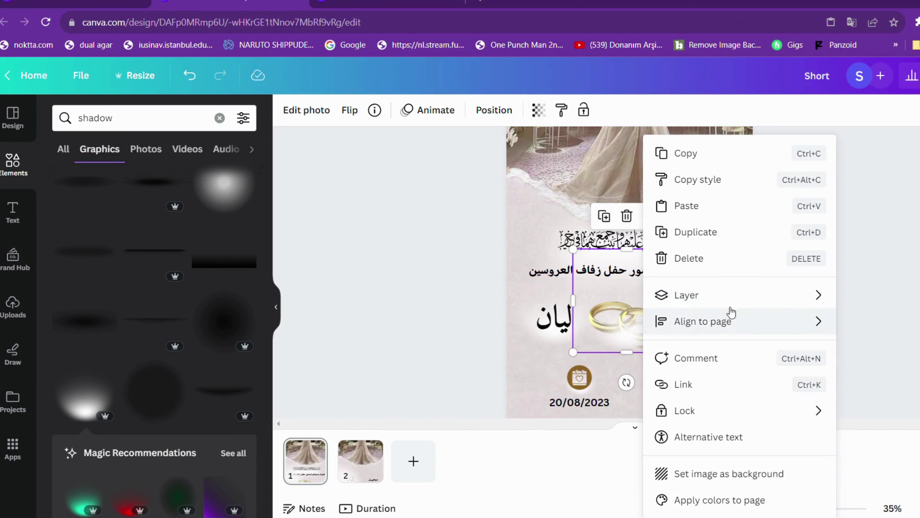
mouse_move(762, 303)
left_click(571, 353)
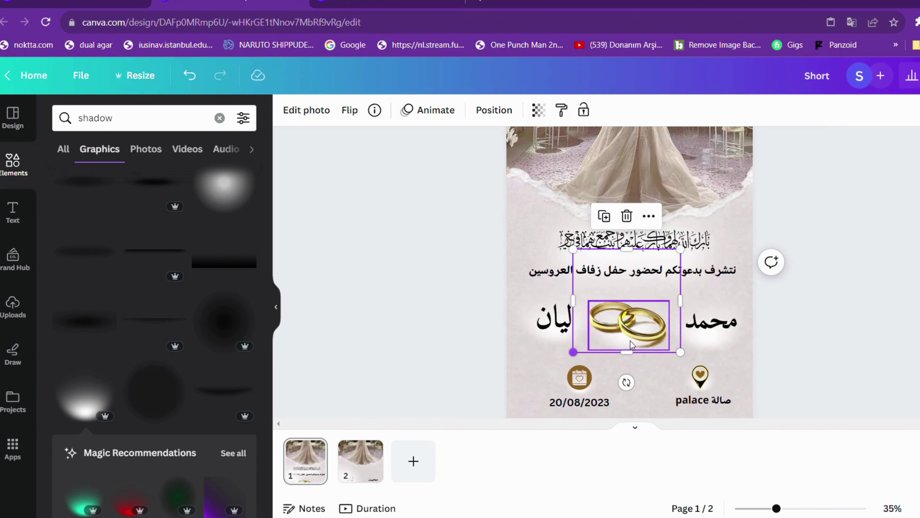
Place the large white glow over the invitation line and enlarge it until it spans slightly beyond the page width
left_click(804, 334)
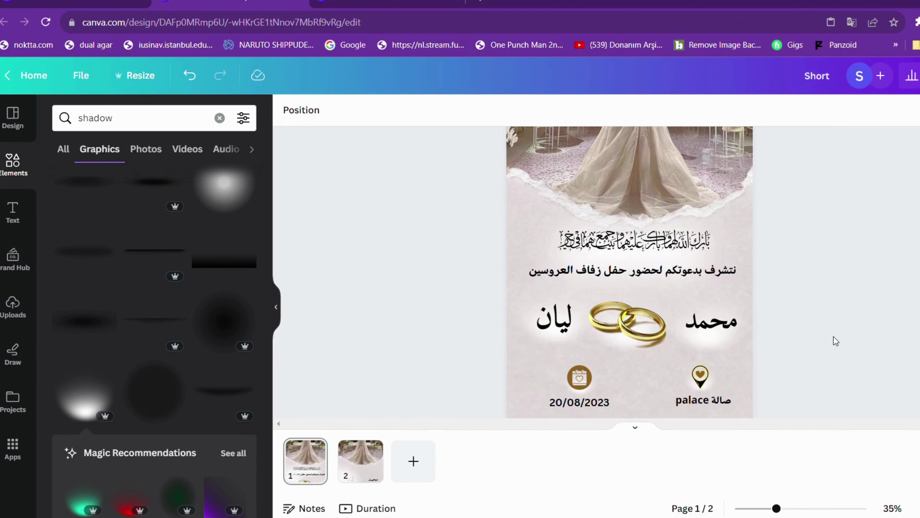
left_click(735, 236)
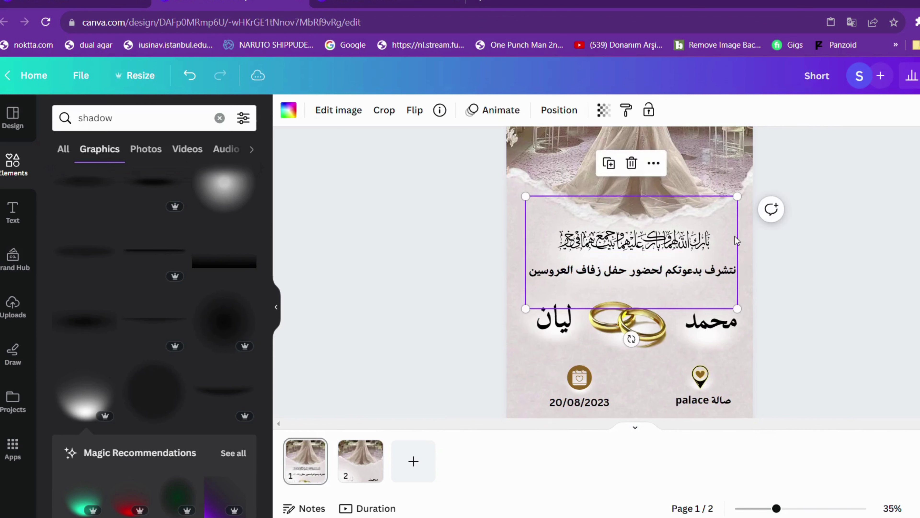
left_click_drag(714, 244, 698, 275)
left_click_drag(701, 334, 772, 372)
left_click_drag(761, 306, 717, 272)
Send the large white glow backward layer by layer until it sits behind the invitation line
right_click(717, 272)
mouse_move(743, 358)
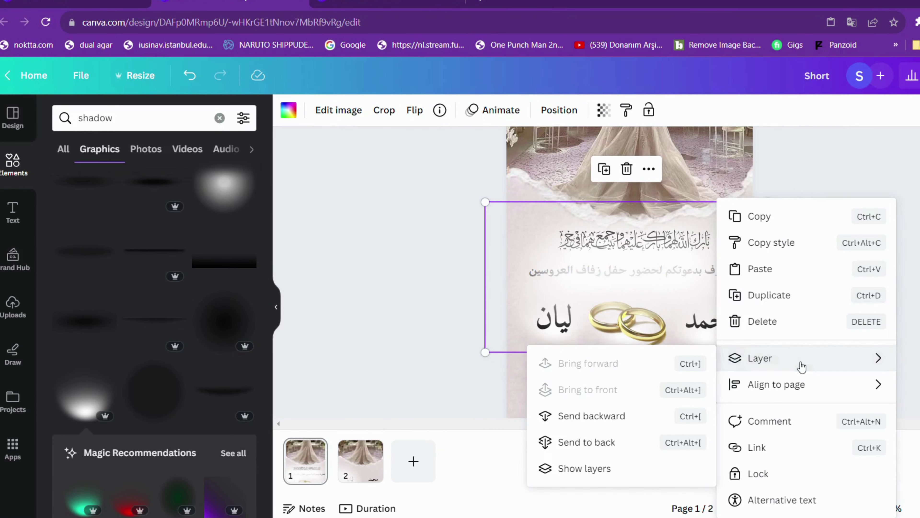
left_click(668, 427)
right_click(703, 276)
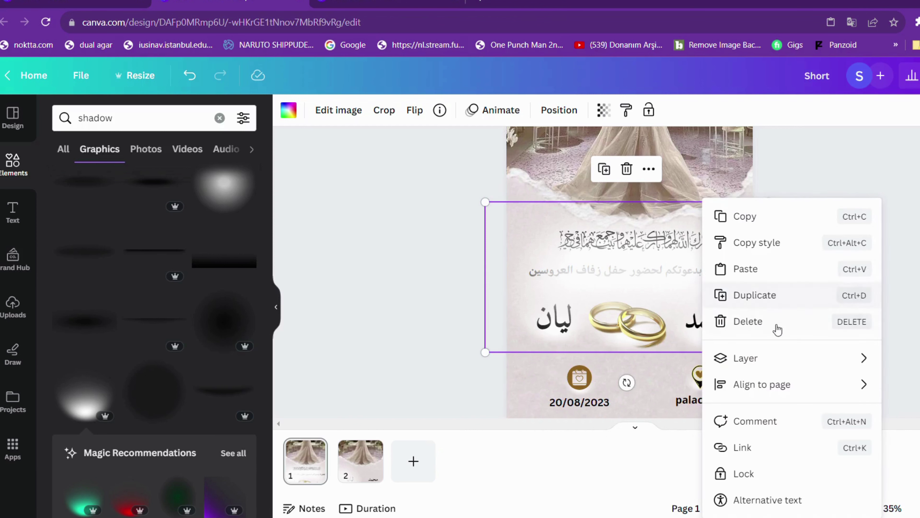
mouse_move(764, 374)
left_click(576, 415)
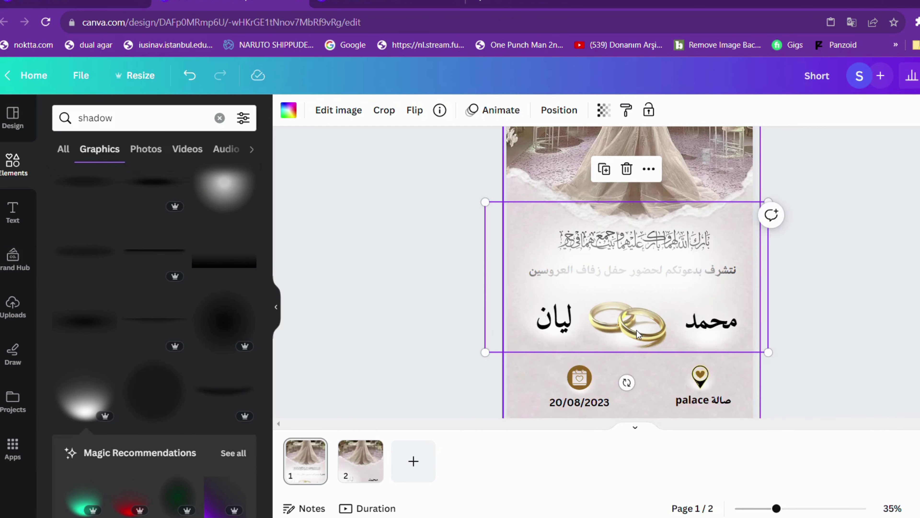
right_click(668, 328)
mouse_move(721, 358)
left_click(610, 416)
right_click(698, 295)
left_click(639, 289)
right_click(579, 200)
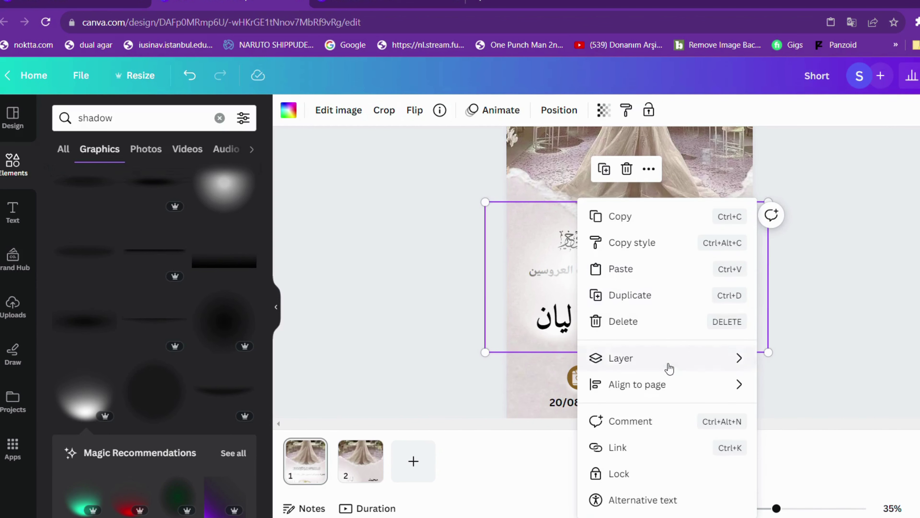
mouse_move(749, 363)
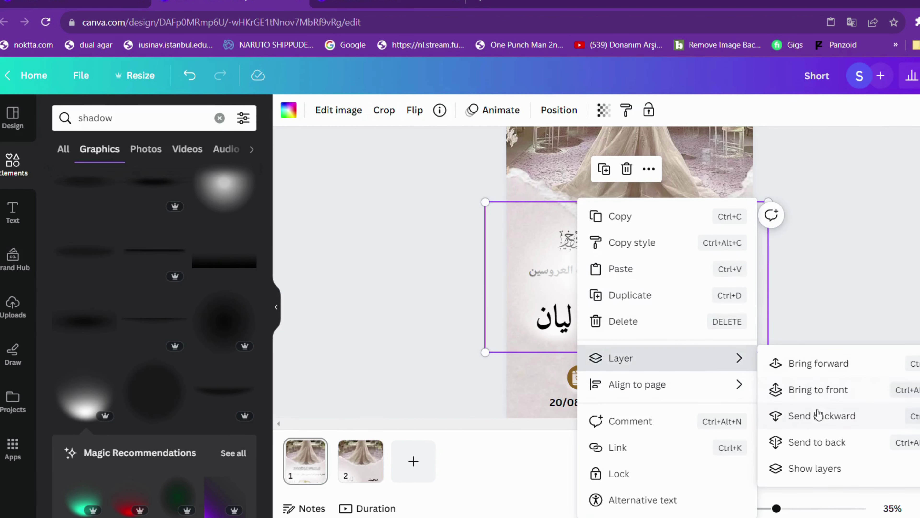
left_click(821, 417)
left_click(821, 323)
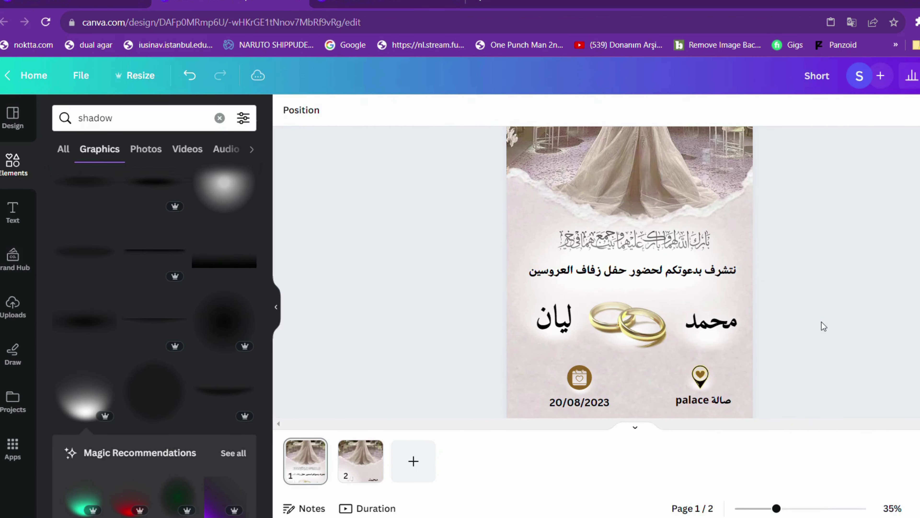
Keep sending the large white glow backward until it lies behind the wedding rings and the calligraphy verse
right_click(642, 289)
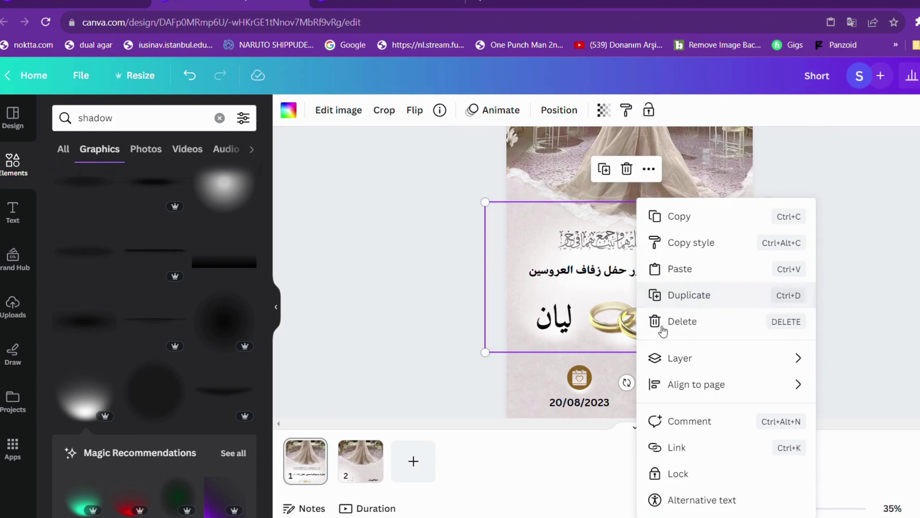
mouse_move(686, 367)
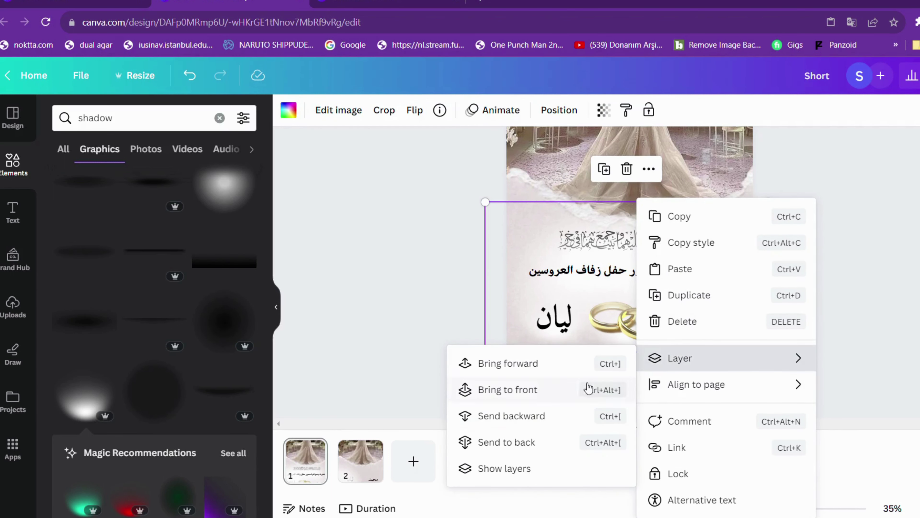
left_click(551, 415)
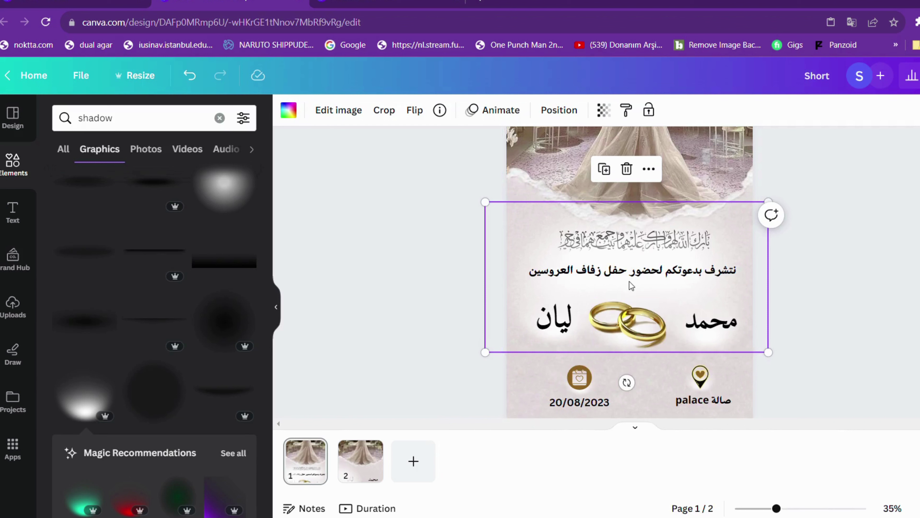
right_click(617, 290)
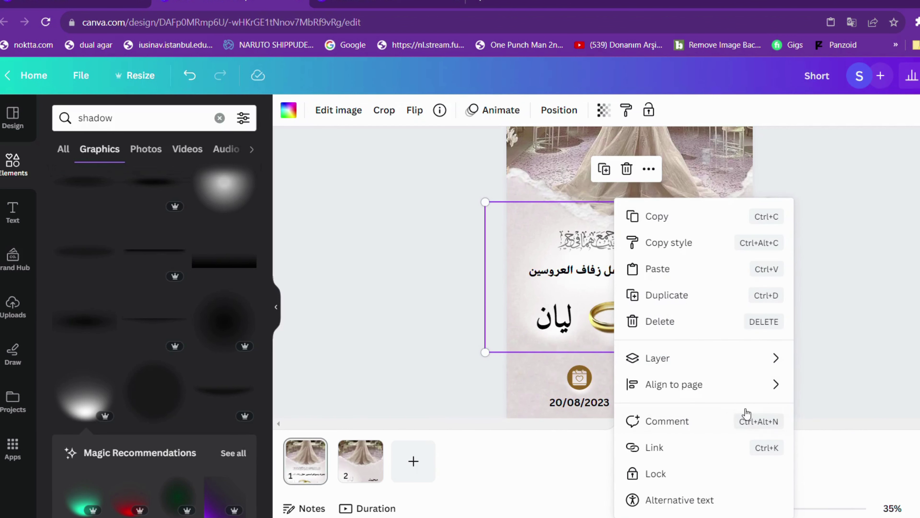
mouse_move(747, 358)
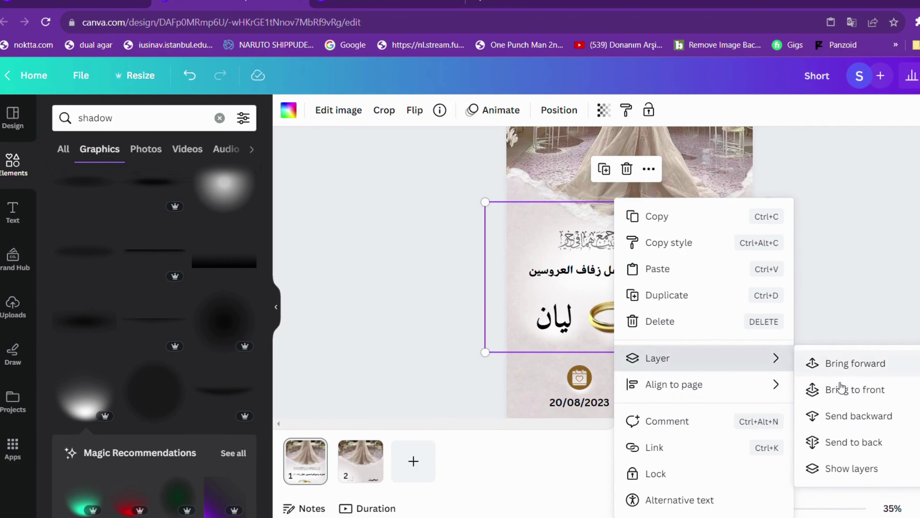
left_click(853, 414)
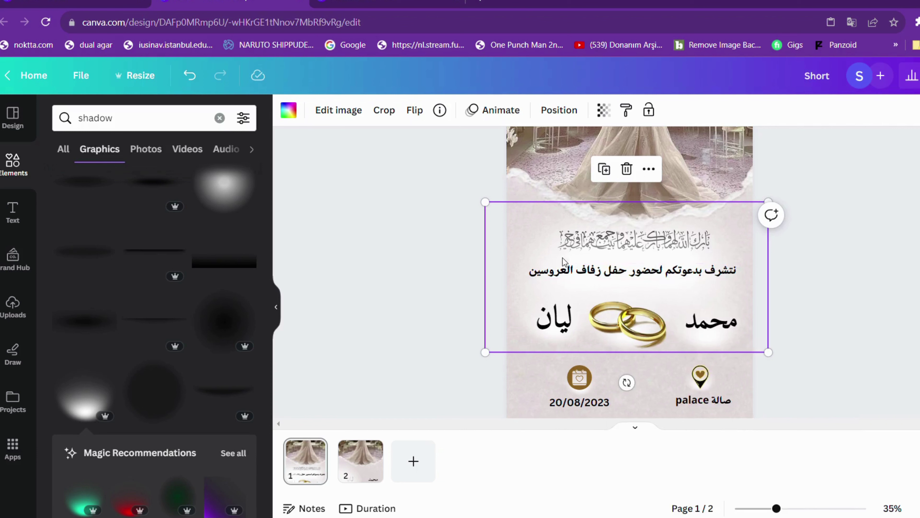
right_click(531, 235)
mouse_move(657, 358)
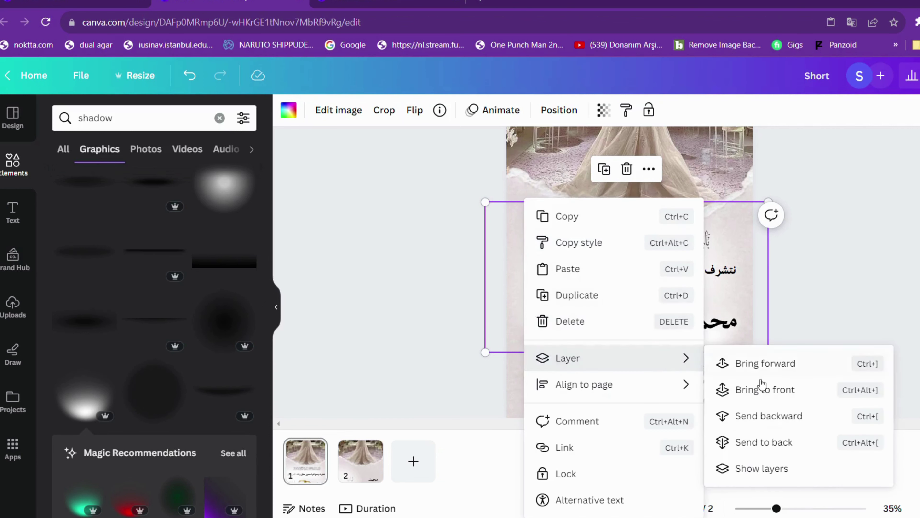
left_click(790, 415)
right_click(499, 219)
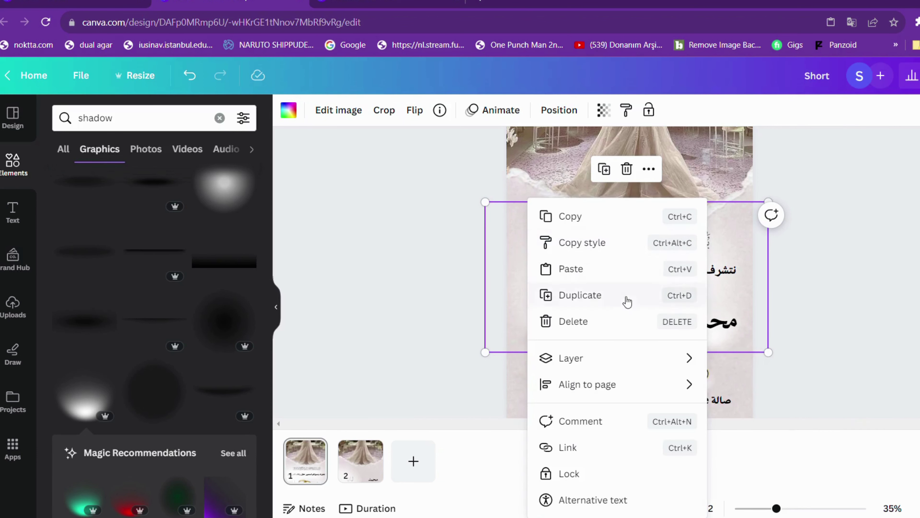
mouse_move(625, 357)
left_click(794, 414)
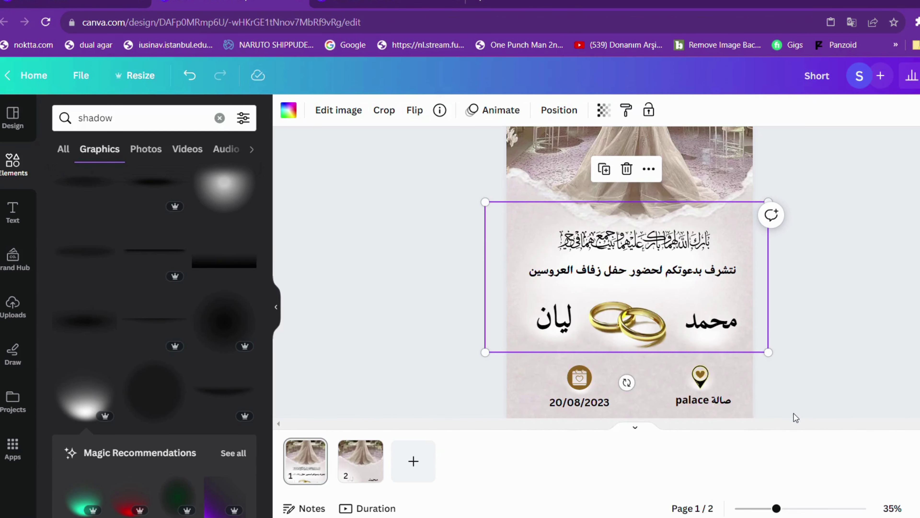
left_click(809, 320)
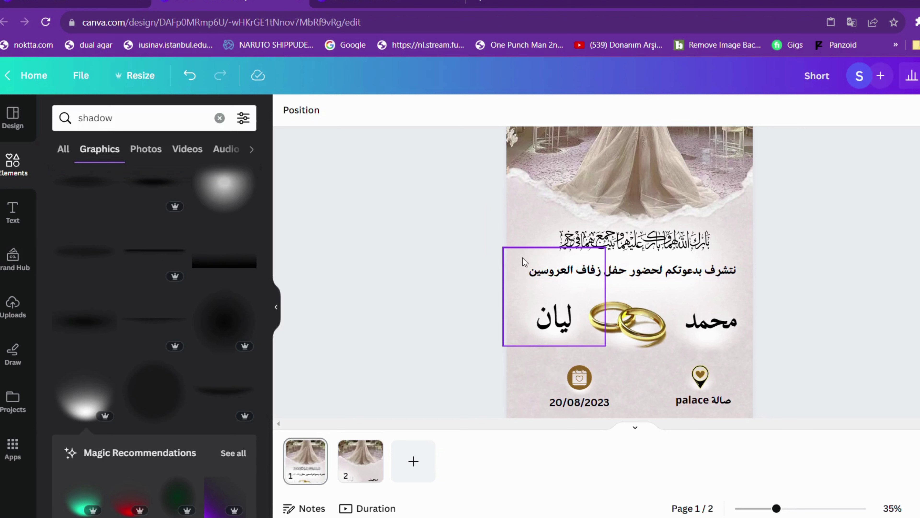
Place a copy of the large white glow over the date and venue details and shrink it to cover both
left_click(523, 245)
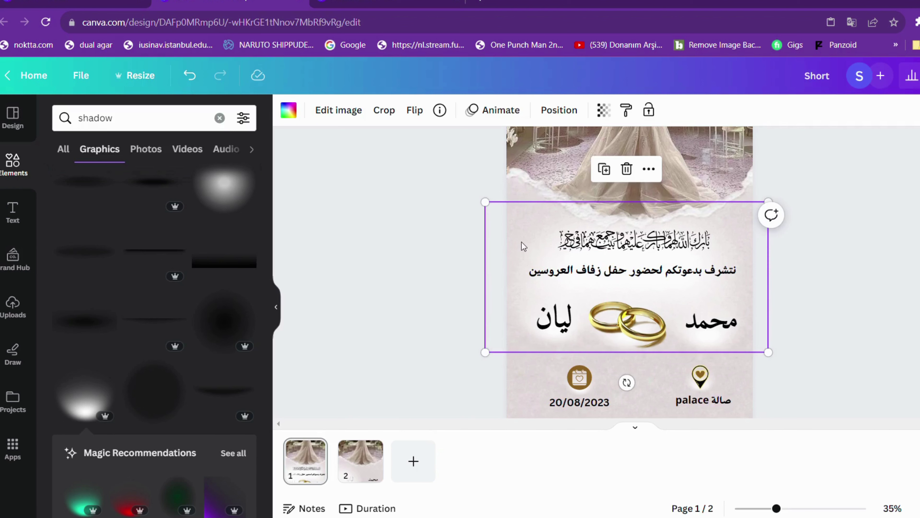
left_click_drag(521, 242, 585, 348)
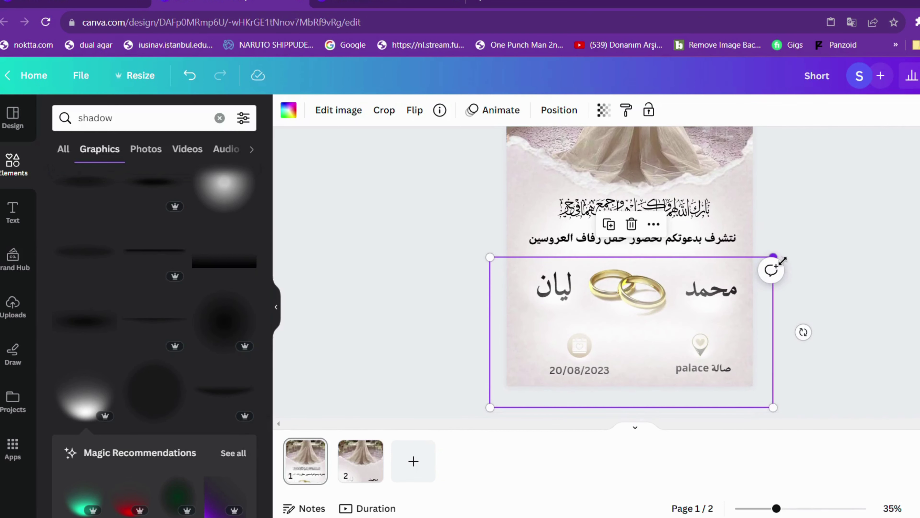
left_click_drag(774, 258, 729, 338)
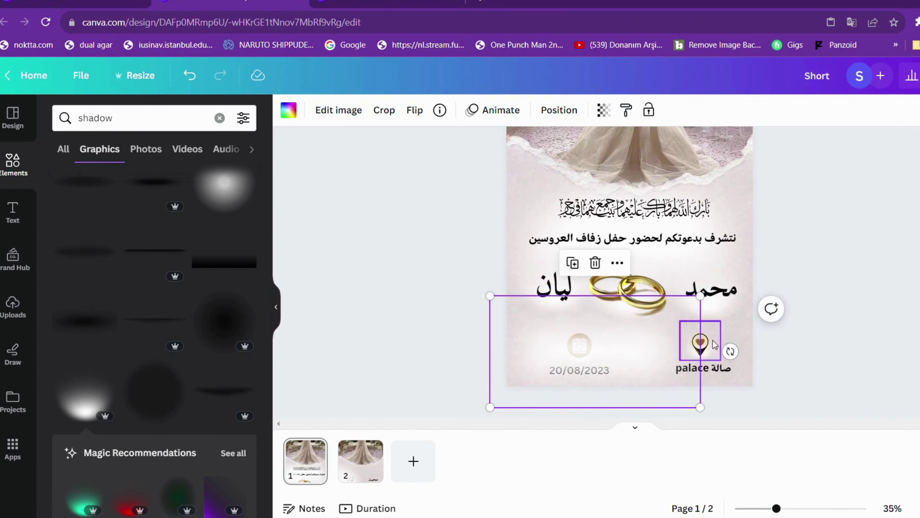
left_click_drag(654, 370, 689, 382)
Send the copied glow backward until it sits behind the venue and date texts
right_click(691, 381)
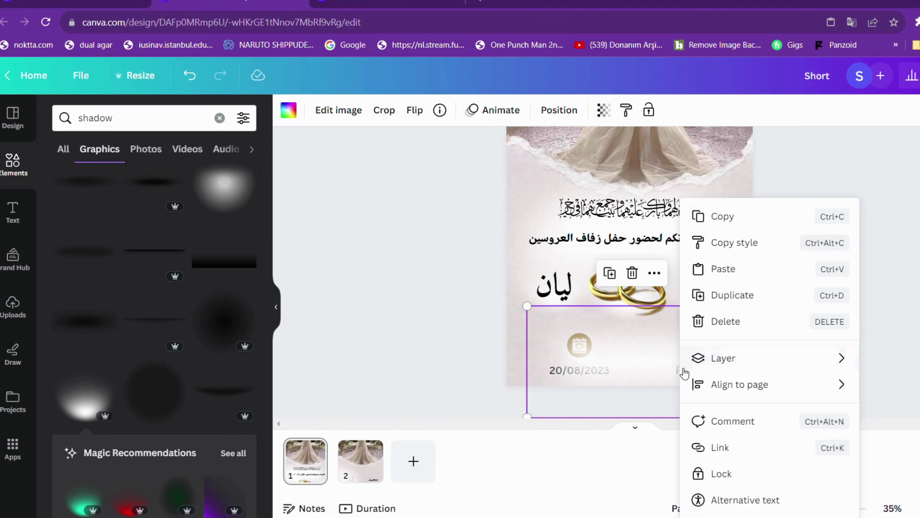
mouse_move(690, 360)
left_click(616, 416)
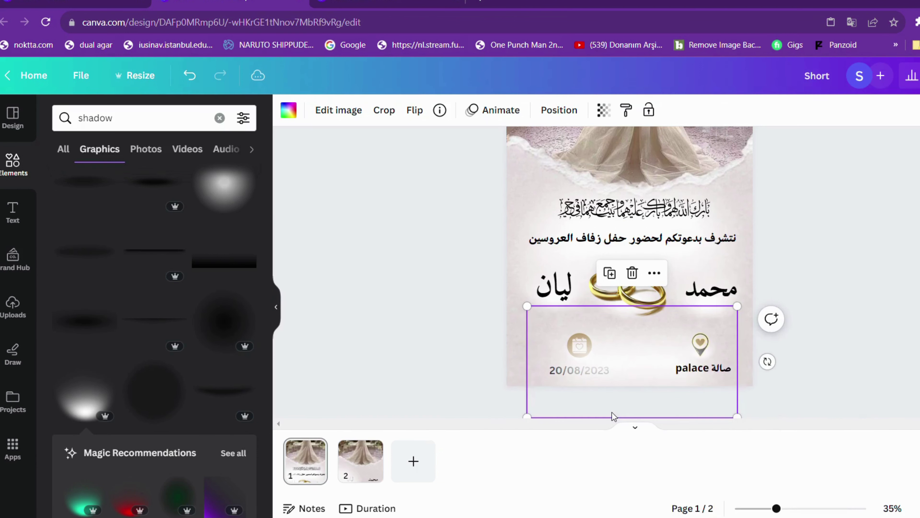
right_click(669, 376)
mouse_move(694, 363)
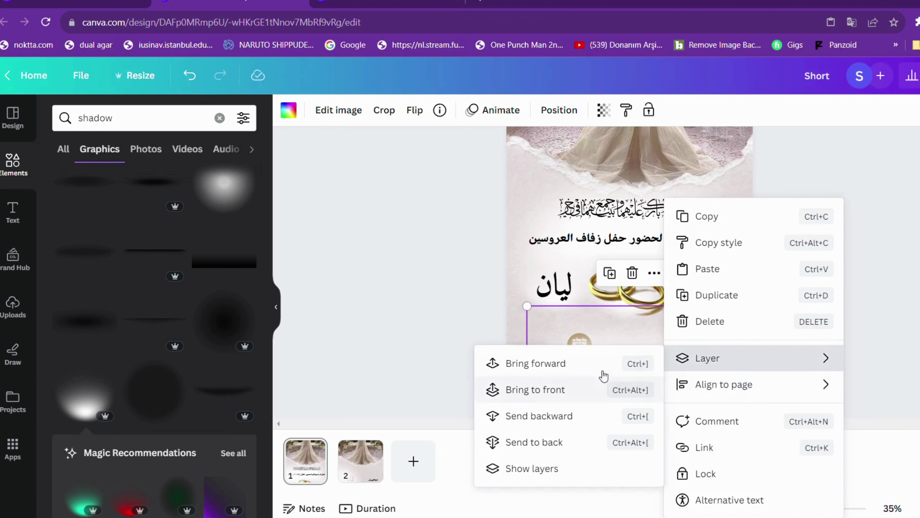
left_click(598, 416)
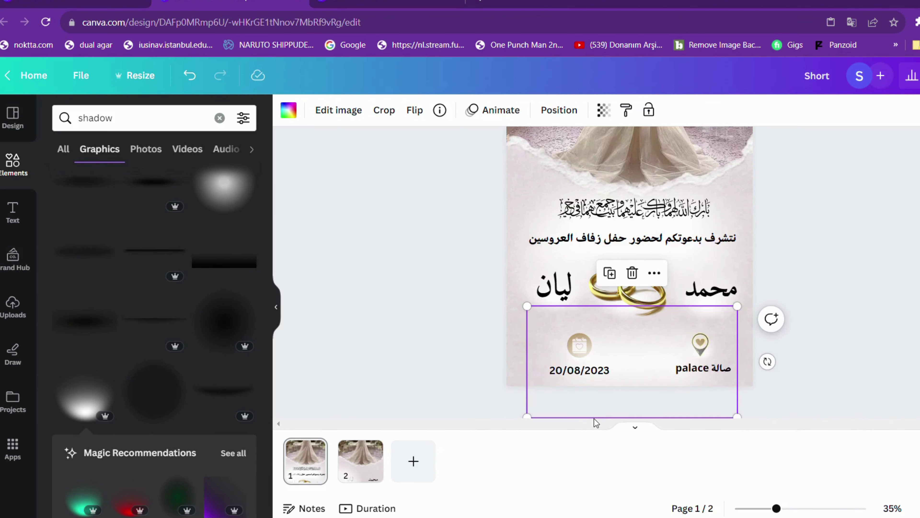
Send the copied glow further backward until it sits behind the location pin and calendar icons
right_click(660, 383)
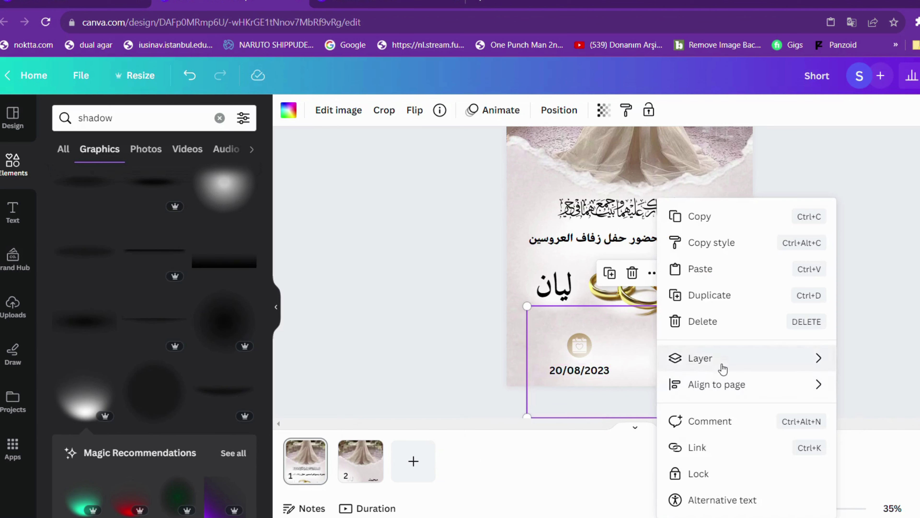
mouse_move(689, 358)
left_click(590, 416)
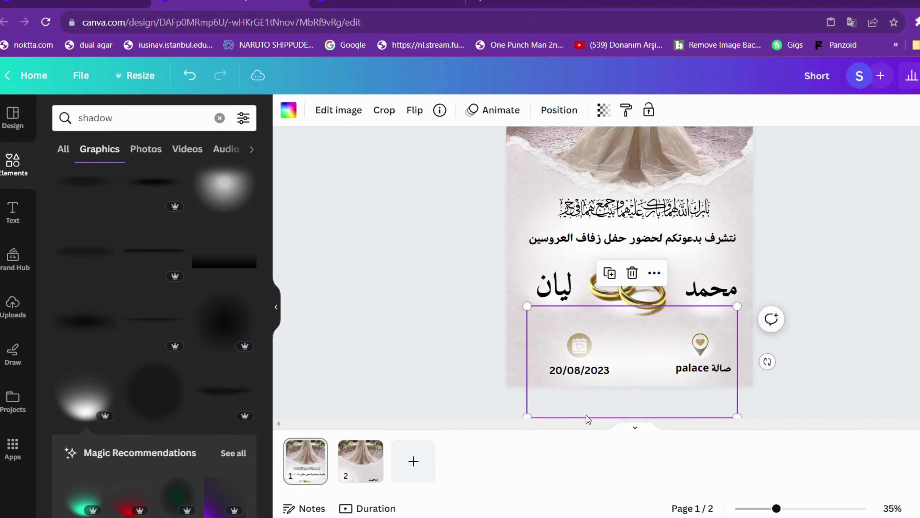
right_click(633, 385)
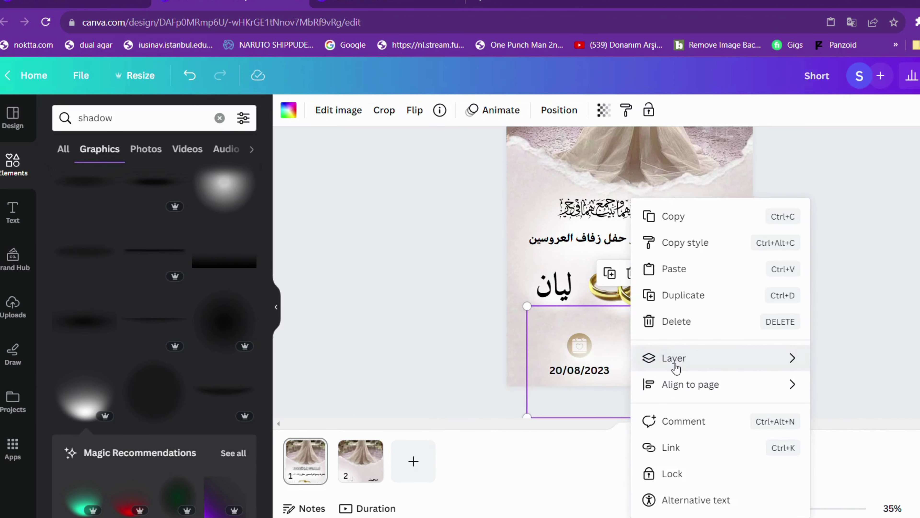
mouse_move(676, 367)
left_click(597, 412)
right_click(650, 377)
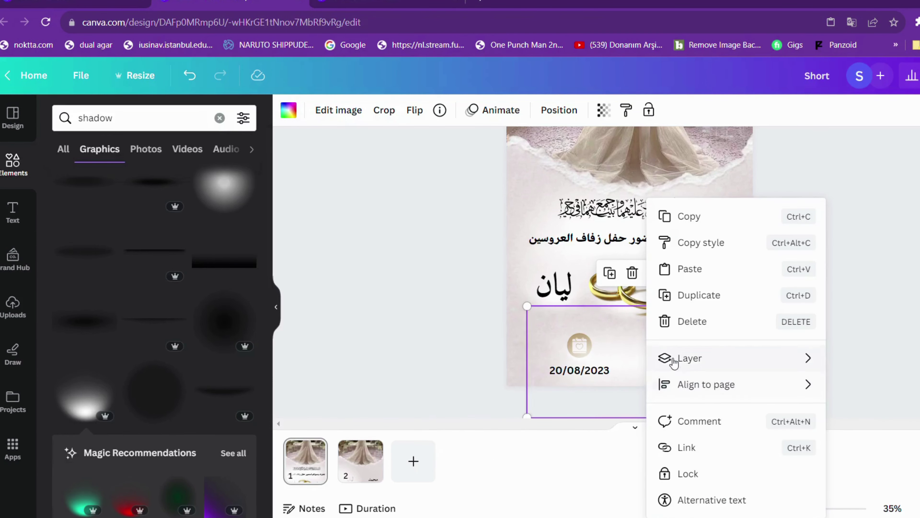
left_click(553, 416)
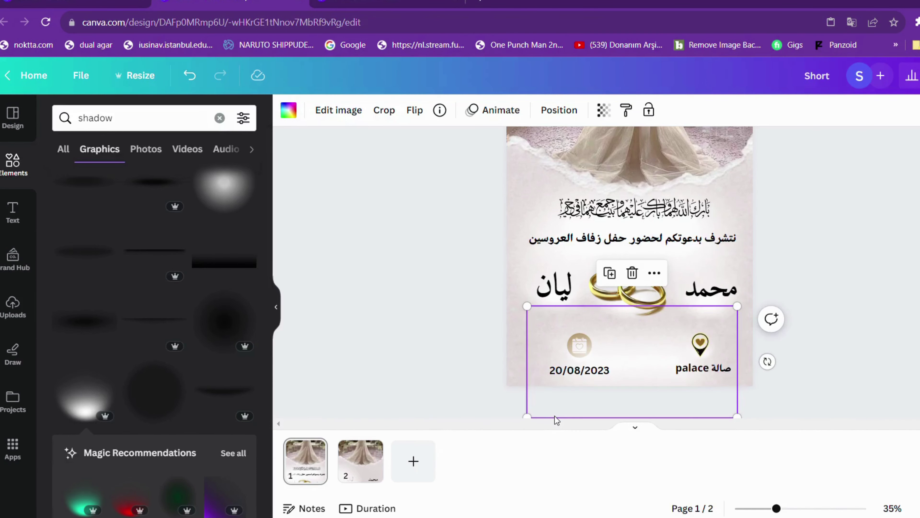
right_click(663, 363)
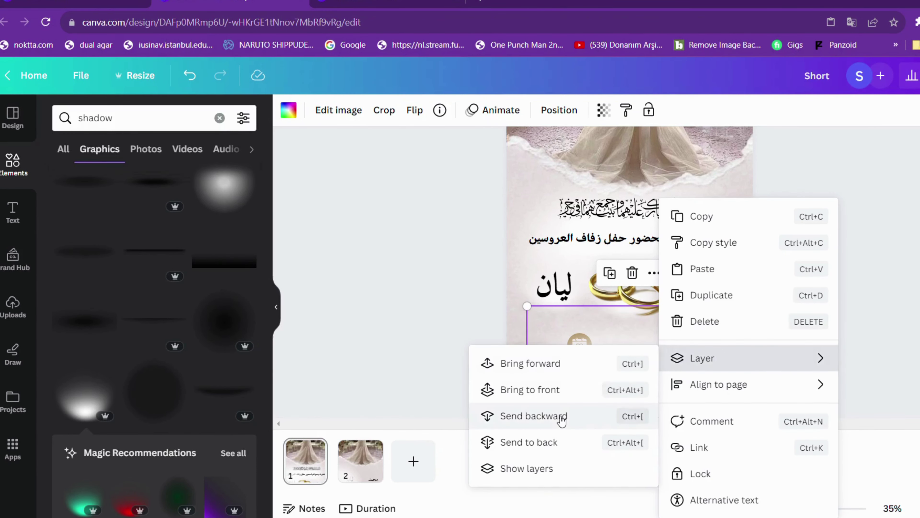
left_click(561, 417)
right_click(646, 385)
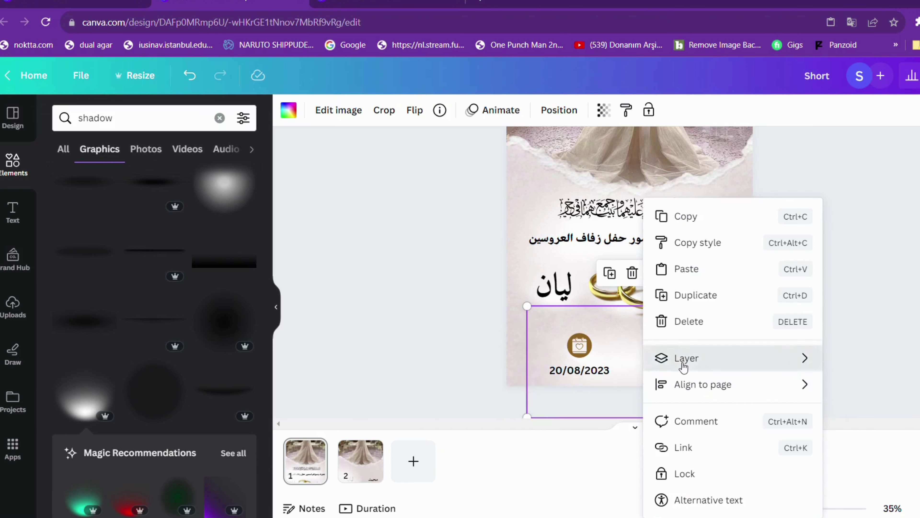
mouse_move(666, 369)
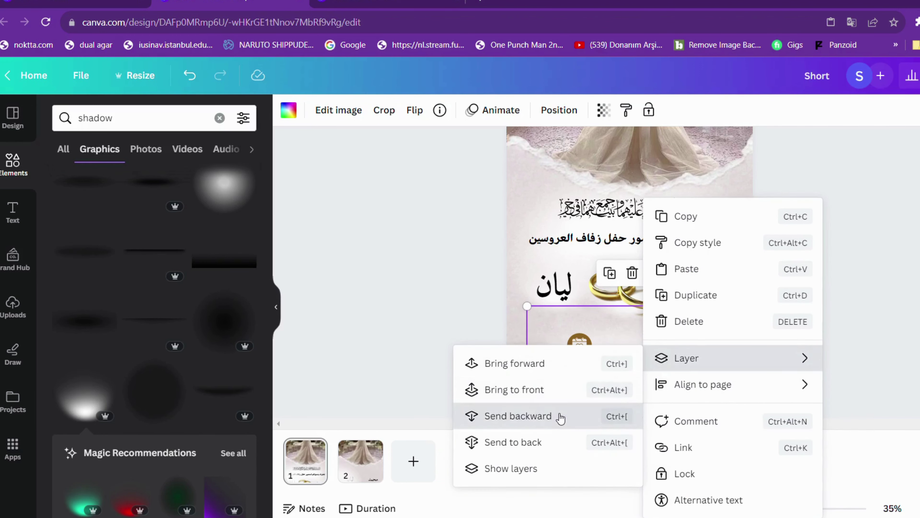
left_click(561, 417)
Enlarge the lower glow to slightly more than the page width and center it behind the date and venue details
left_click_drag(670, 386, 651, 409)
left_click_drag(725, 344, 803, 343)
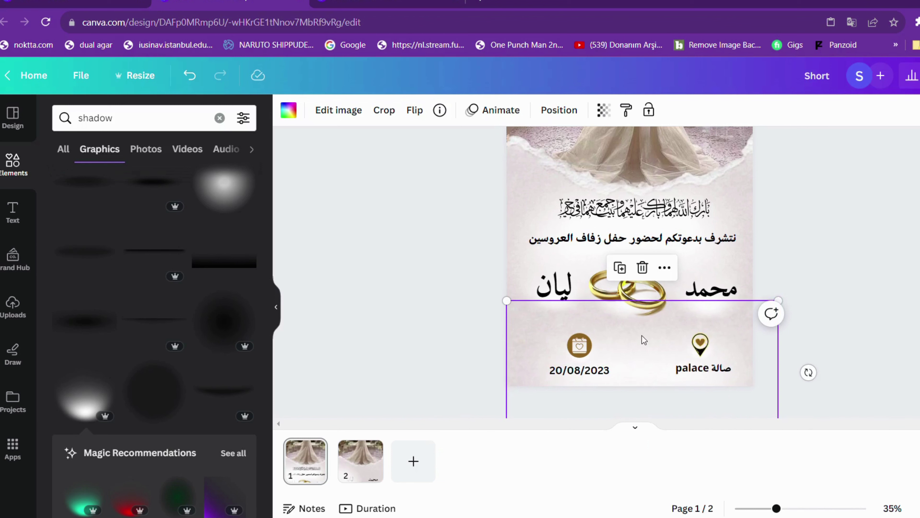
left_click_drag(643, 340, 636, 346)
left_click(809, 354)
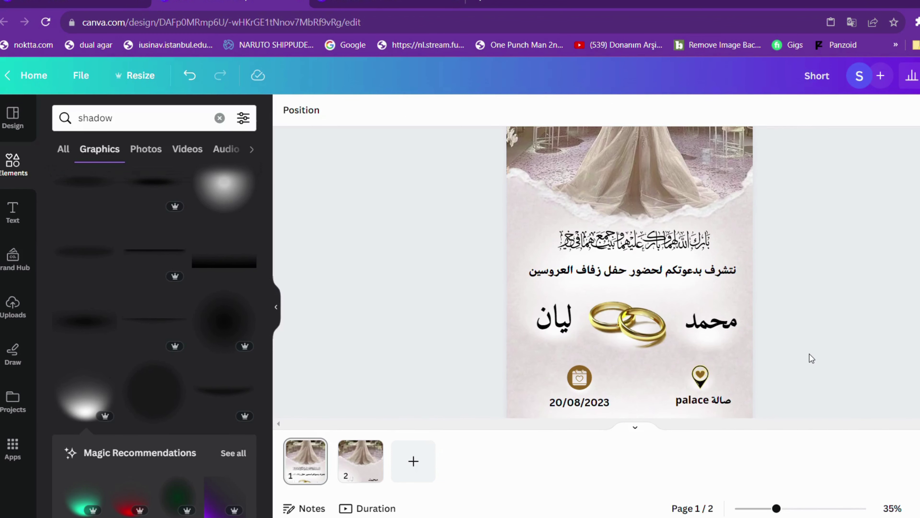
Delete page 2, the unfinished draft that holds only the couple's names
scroll(809, 353, "up", 3)
scroll(808, 354, "down", 3)
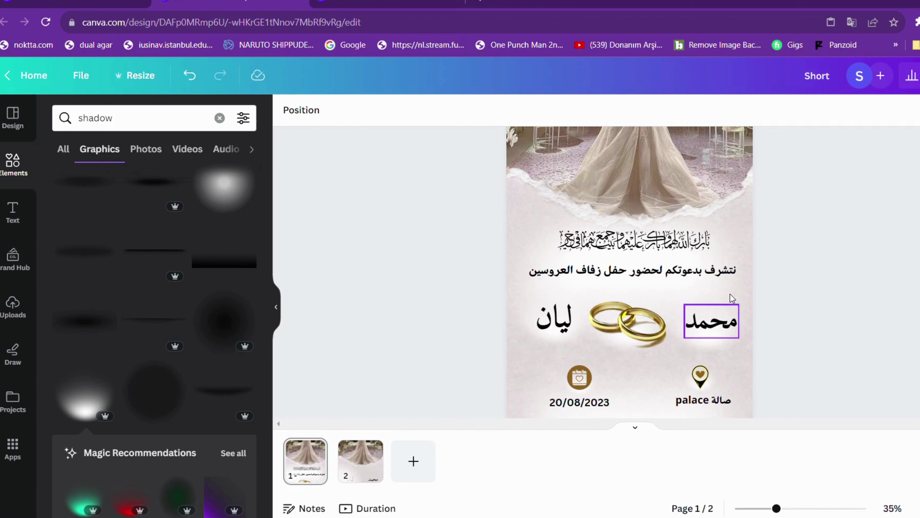
scroll(732, 298, "down", 5, "ctrl")
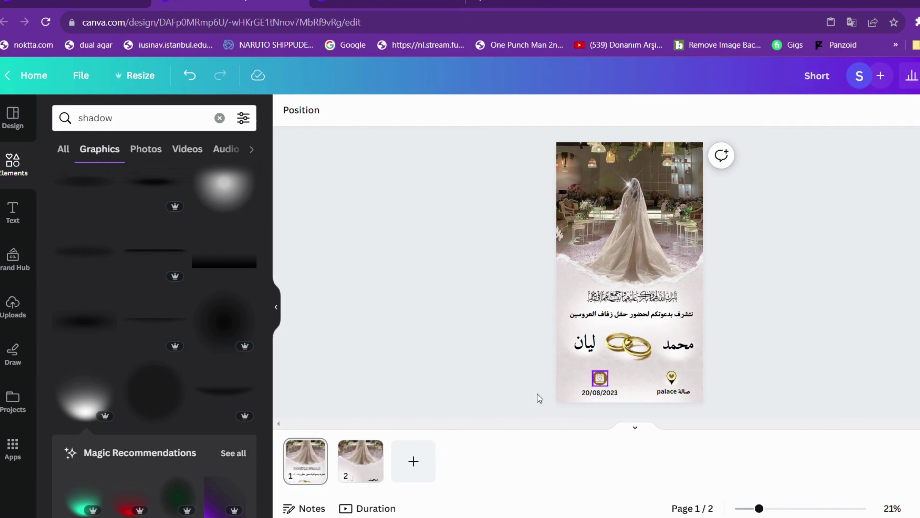
left_click(359, 475)
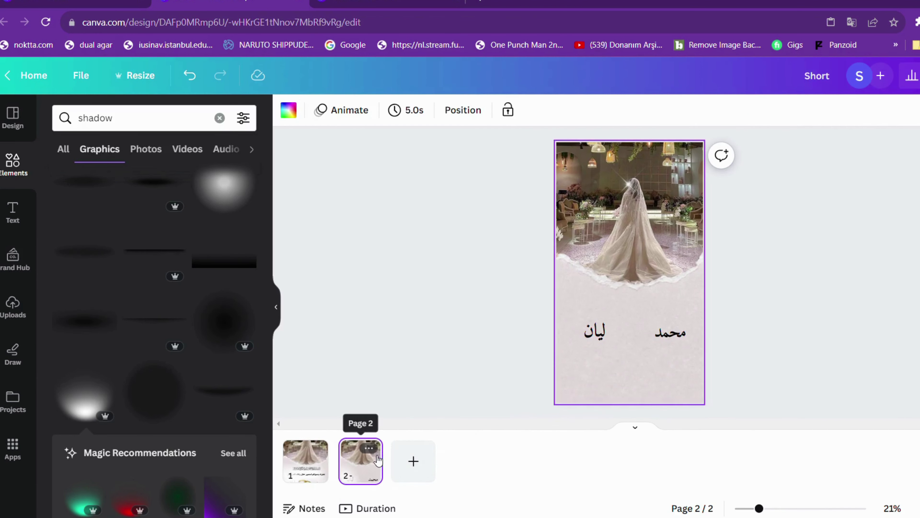
key("Delete")
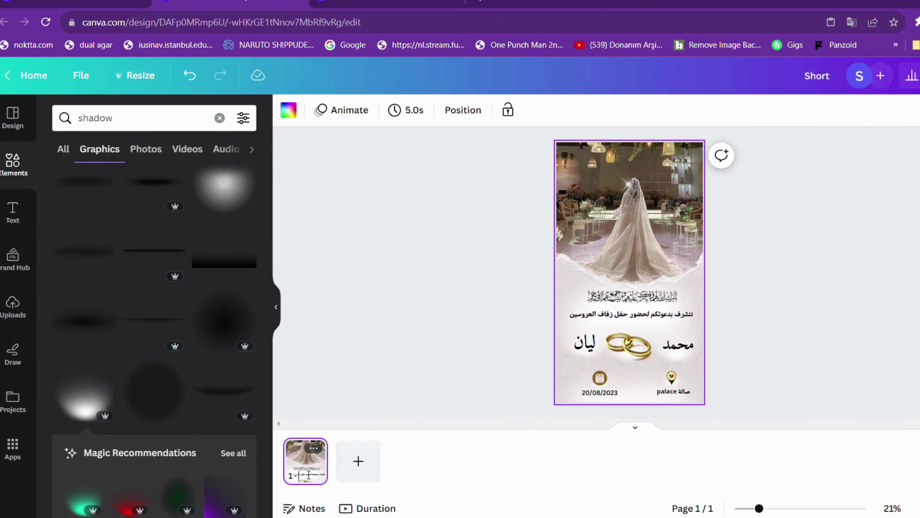
Duplicate the finished invitation page twice to make three identical pages
right_click(312, 469)
left_click(276, 306)
left_click(276, 307)
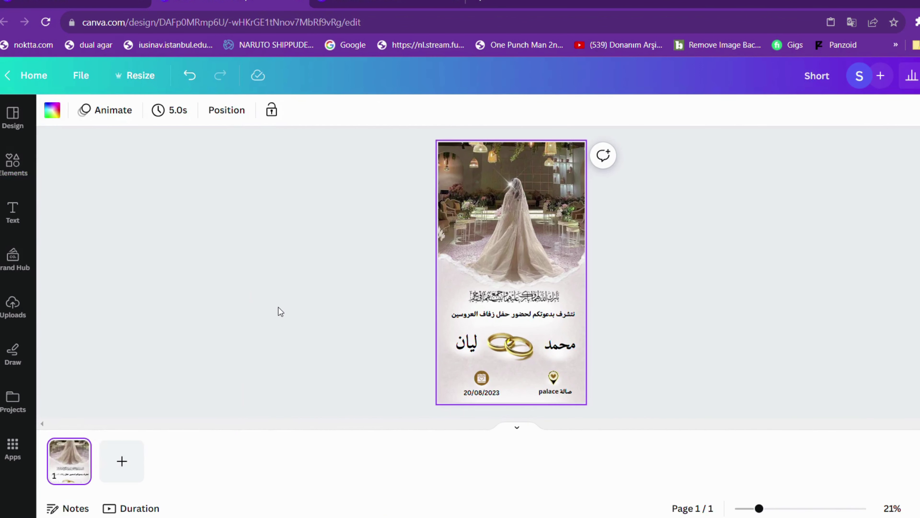
left_click(77, 448)
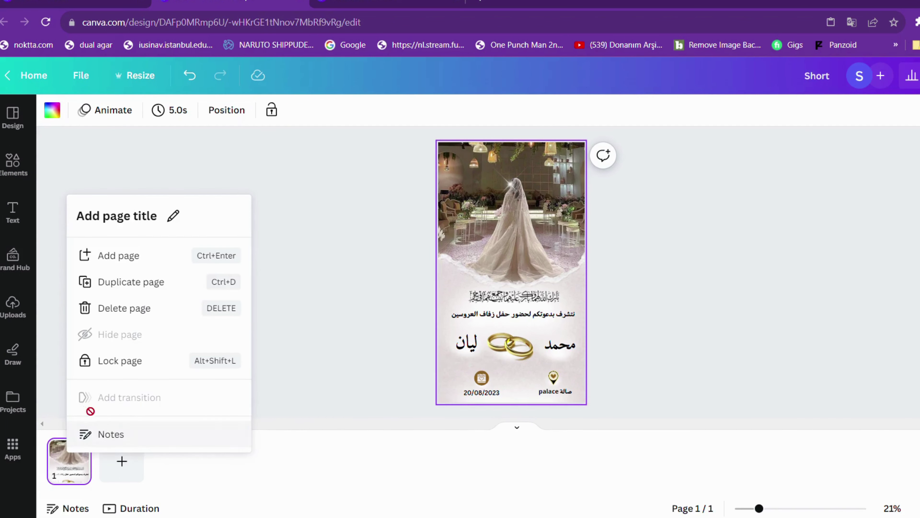
left_click(134, 281)
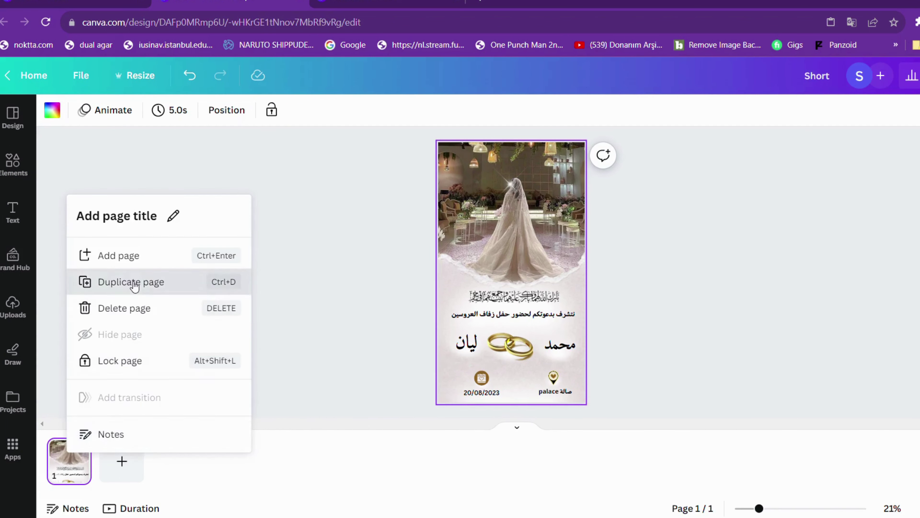
right_click(124, 468)
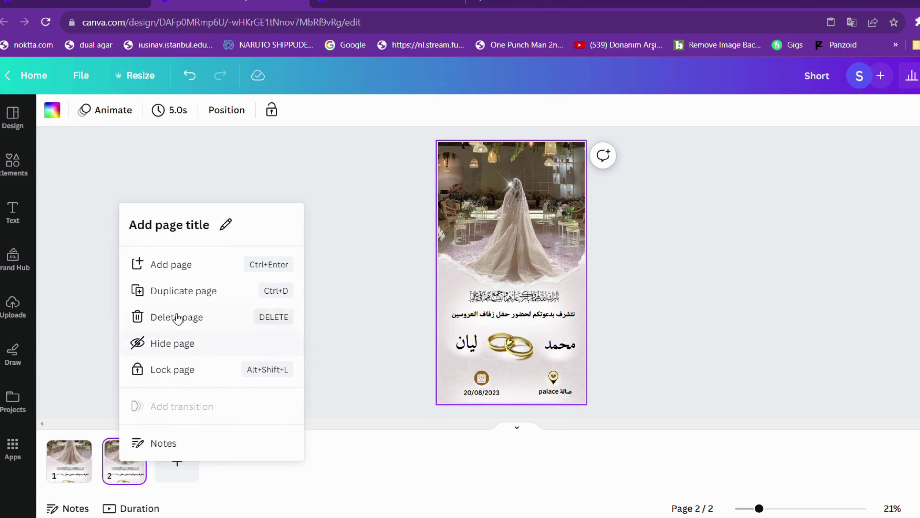
left_click(187, 292)
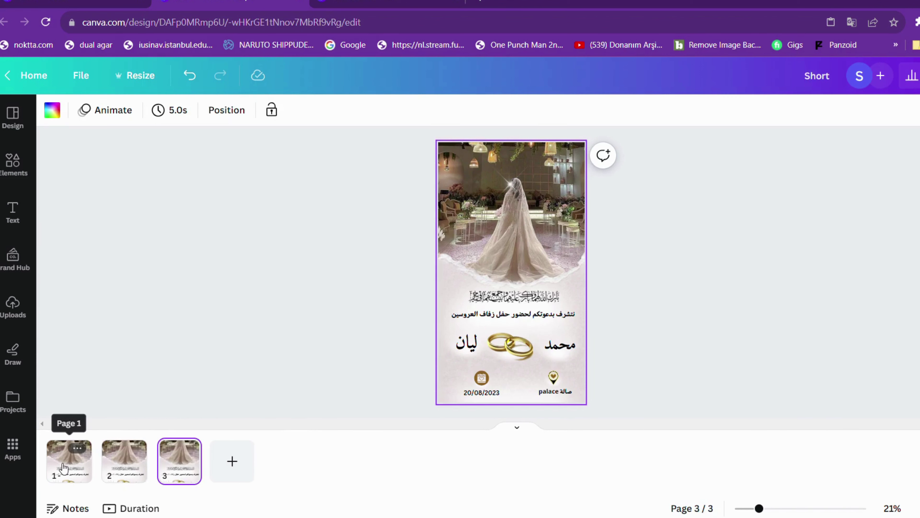
On page 1, delete the names, rings, date and venue details with their icons and glow, keeping the verse and invitation line
left_click(73, 469)
left_click_drag(630, 338, 457, 407)
key("Delete")
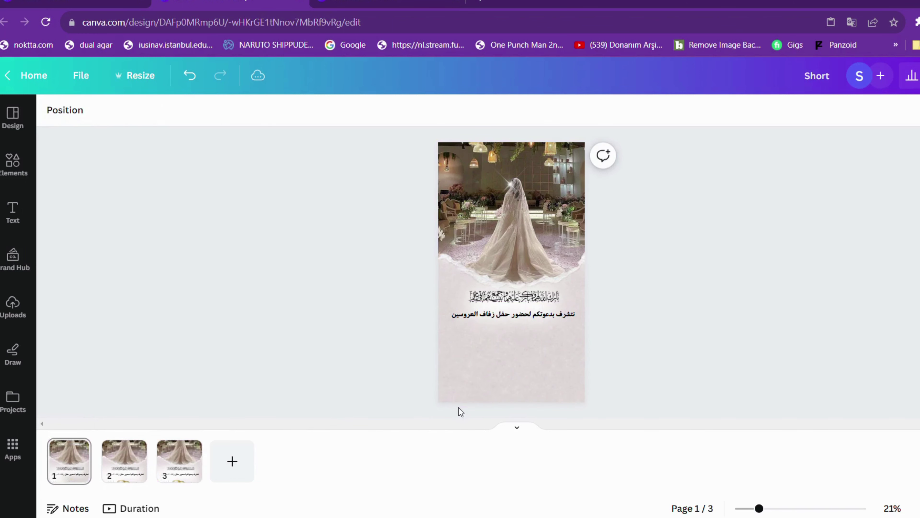
left_click(417, 356)
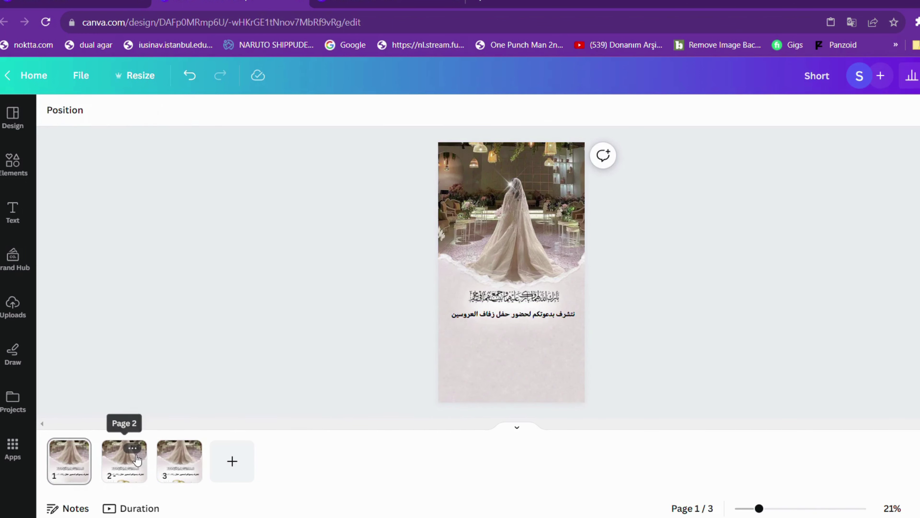
On page 2, delete the date and venue details with their icons and glow, and compare the three pages
left_click(140, 463)
mouse_move(670, 341)
left_mouse_down()
mouse_move(437, 384)
mouse_move(434, 410)
mouse_move(654, 341)
mouse_move(438, 390)
mouse_move(620, 372)
mouse_move(478, 405)
left_mouse_up()
key("Delete")
left_click(196, 479)
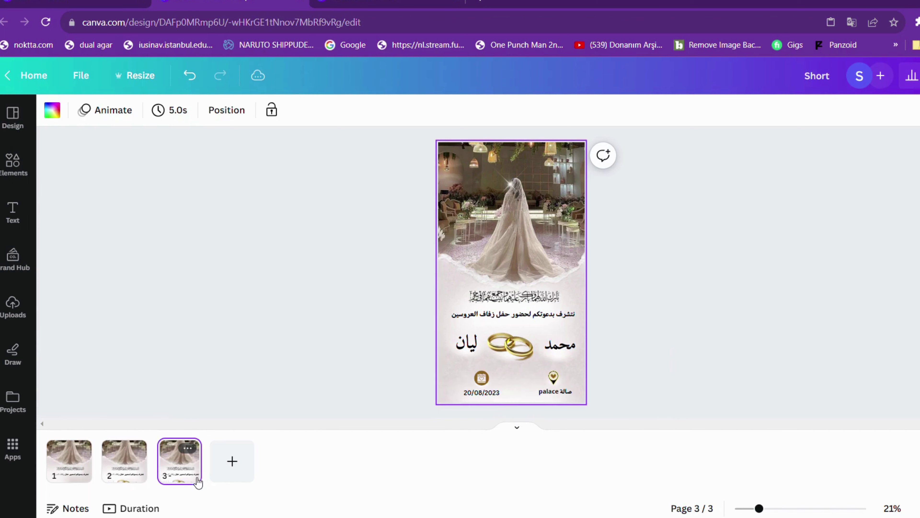
left_click(86, 468)
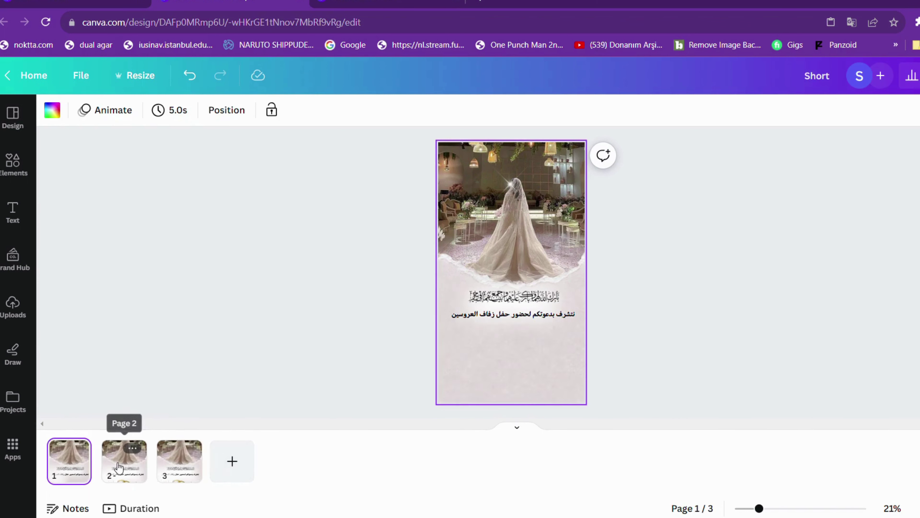
left_click(122, 468)
left_click(179, 468)
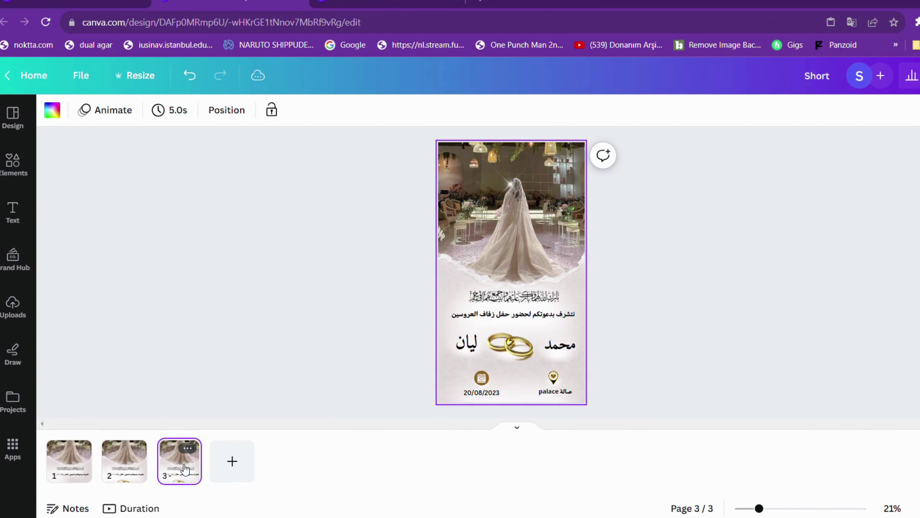
Animate the verse on page 1 with Rise on enter, in the downward direction and at a slow speed
left_click(69, 466)
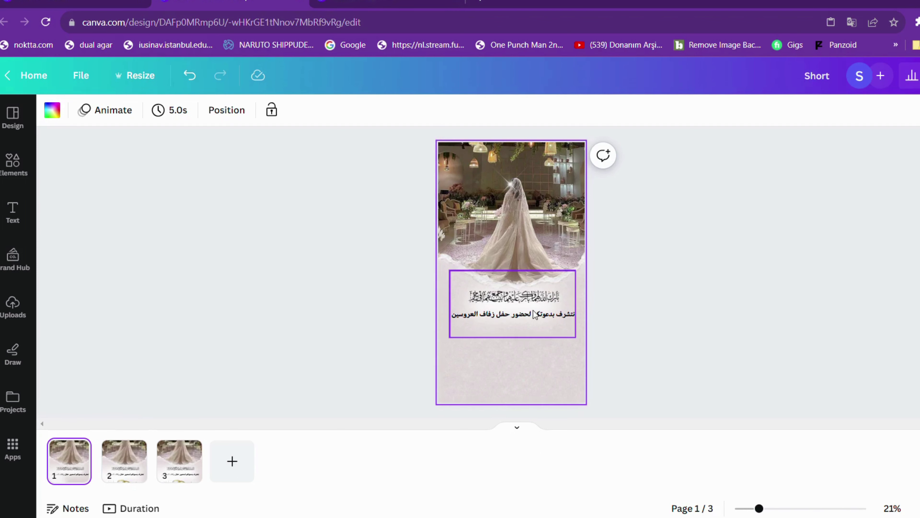
scroll(546, 319, "up", 5)
left_click(551, 288)
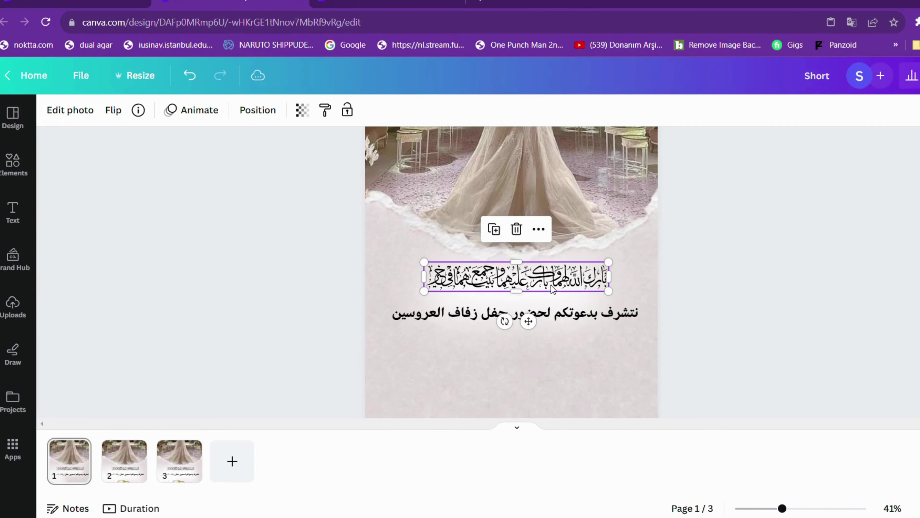
left_click(185, 113)
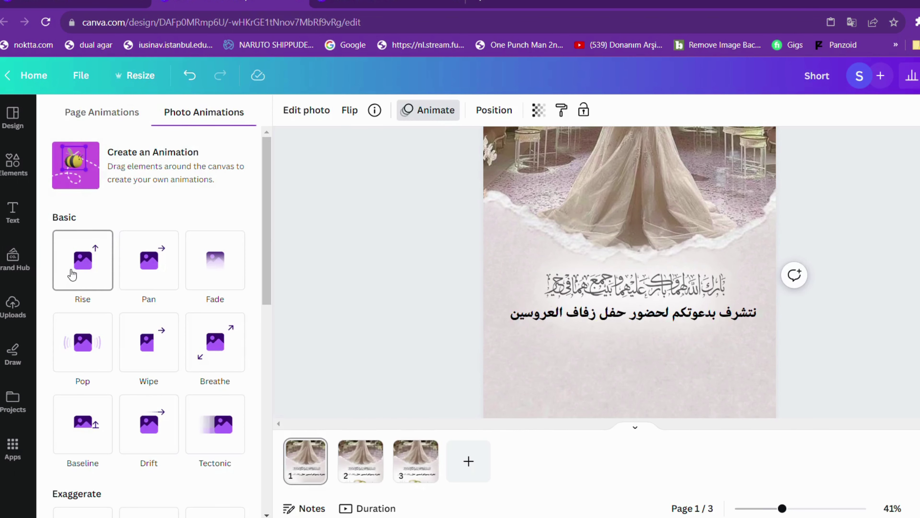
left_click(77, 268)
left_click(116, 307)
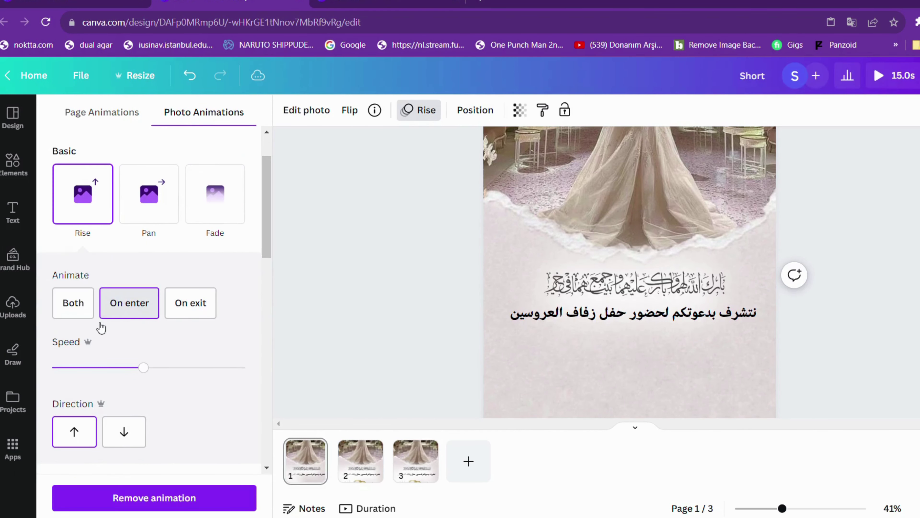
left_click_drag(144, 367, 59, 371)
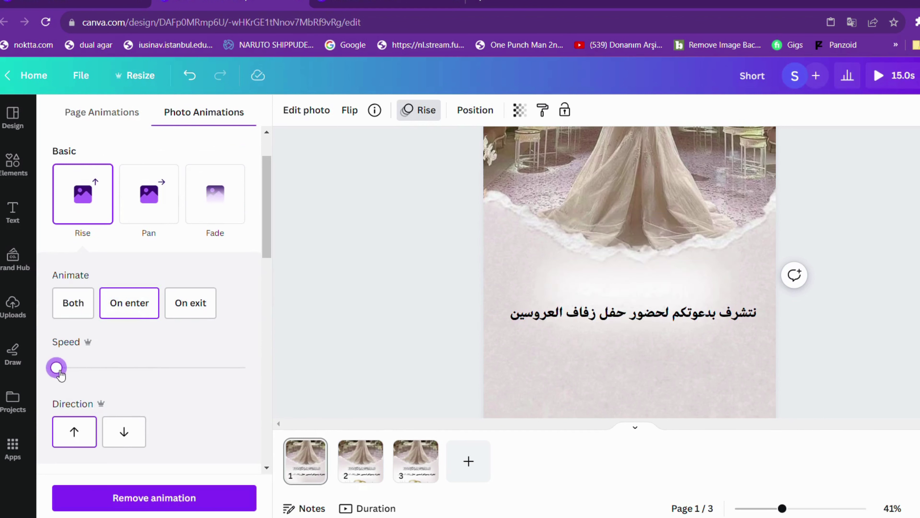
left_click(124, 435)
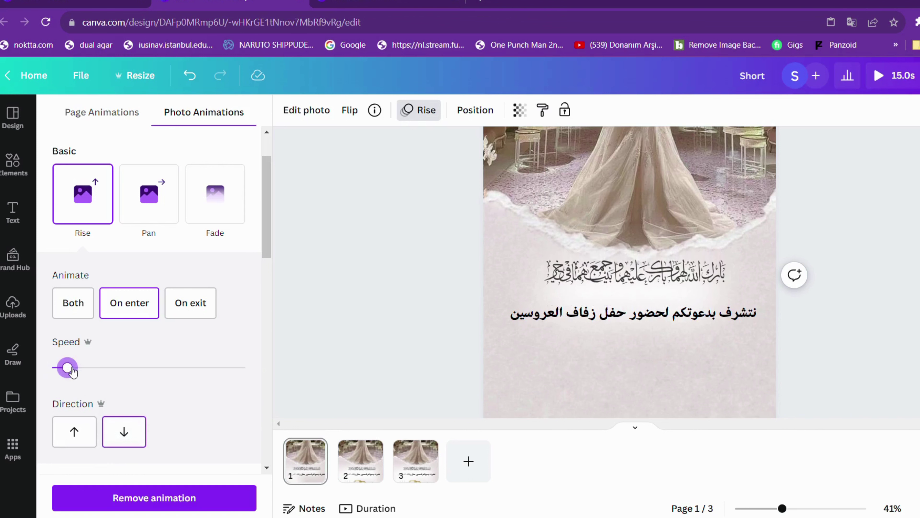
Animate the white glow behind the verse with Fade on enter at a slow speed
left_click(722, 276)
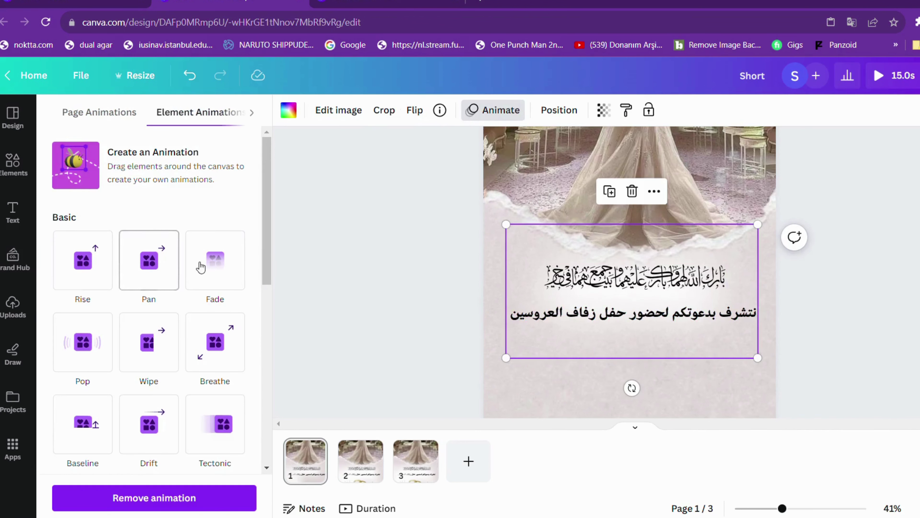
left_click(214, 270)
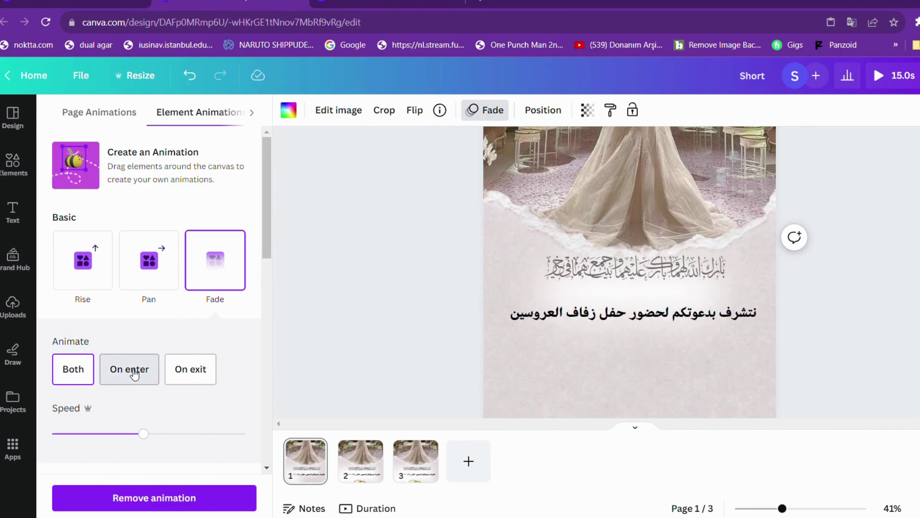
left_click(128, 369)
left_click(80, 434)
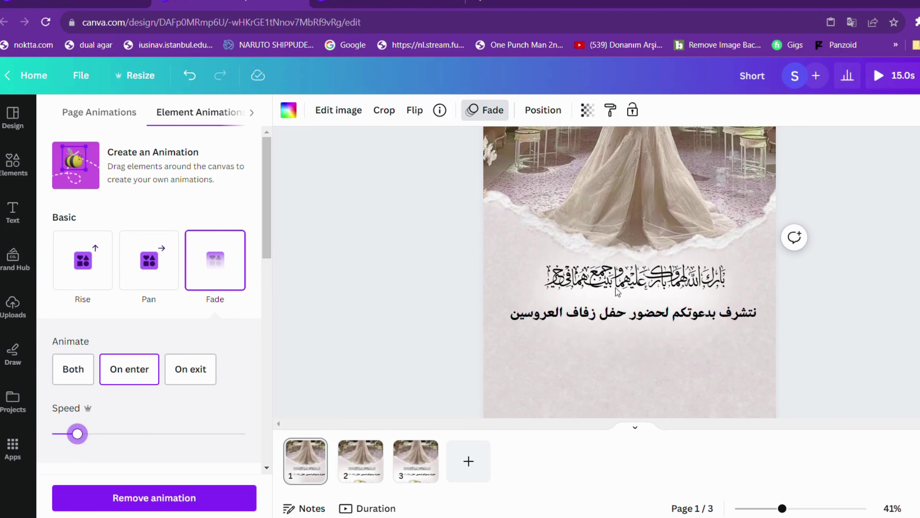
Animate the invitation line with Rise on enter, in the downward direction and at a slow speed
left_click(624, 319)
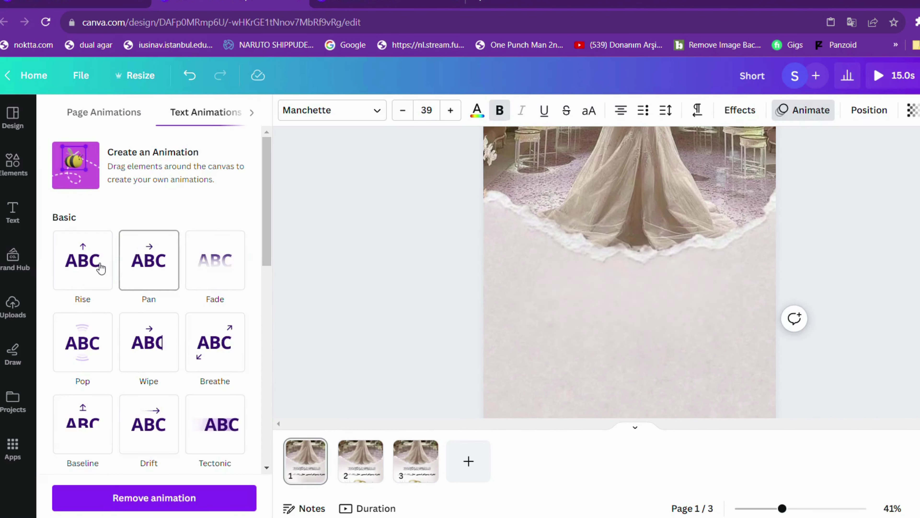
left_click(87, 261)
left_click(130, 303)
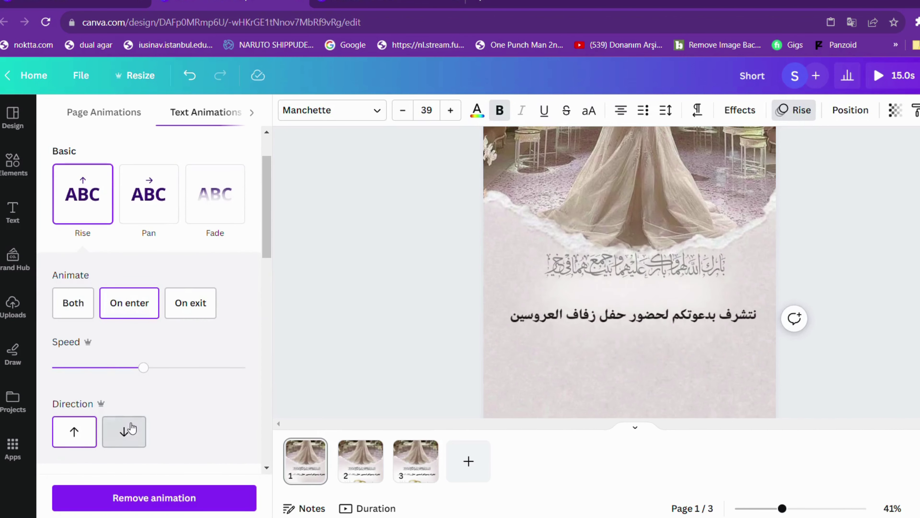
left_click(123, 431)
left_click(76, 367)
left_click_drag(72, 369, 59, 373)
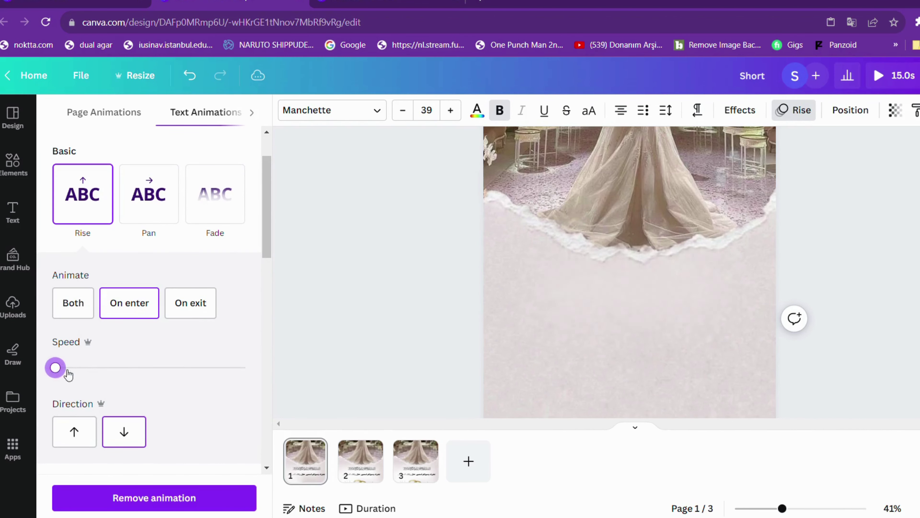
left_click(80, 373)
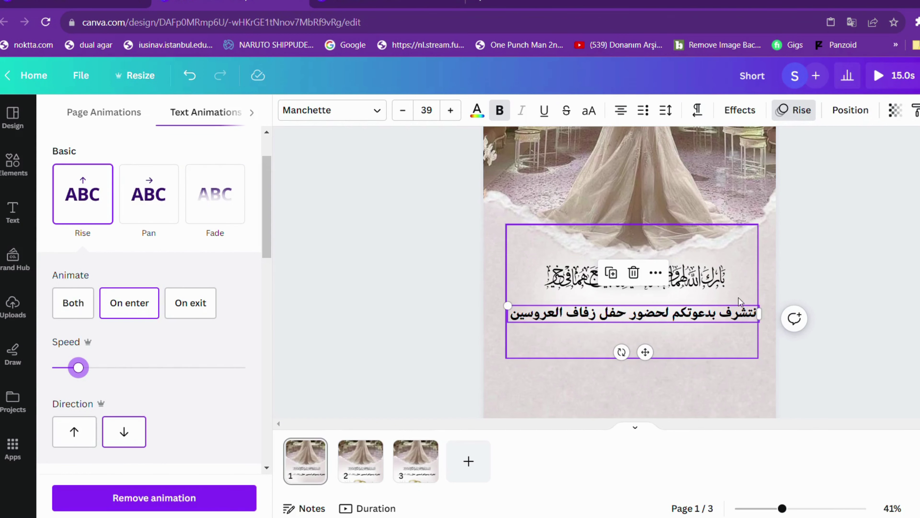
Copy the large white glow from page 2 onto page 1 and send it backward behind the invitation line and verse
left_click(370, 469)
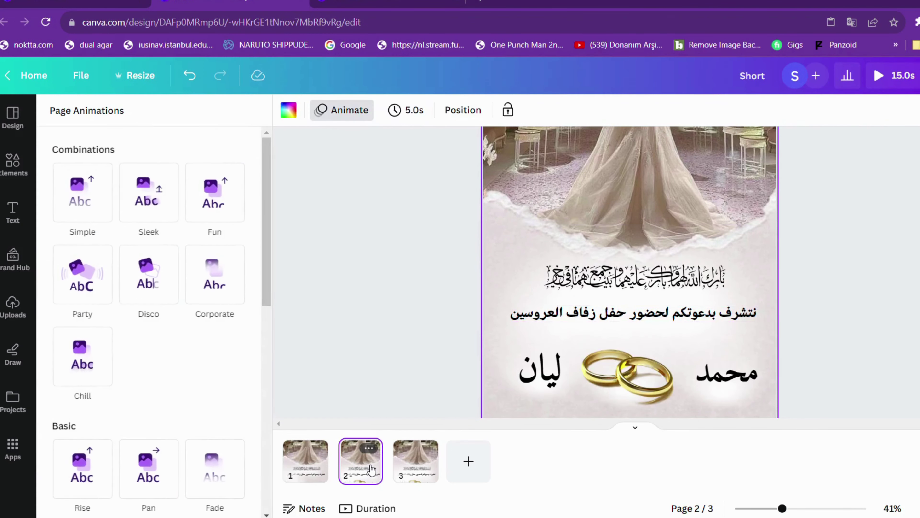
left_click(765, 286)
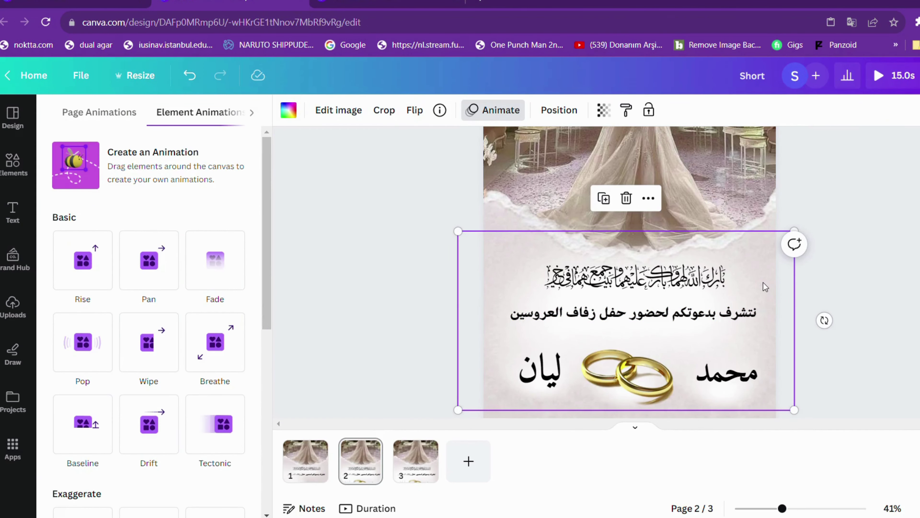
left_click(305, 459)
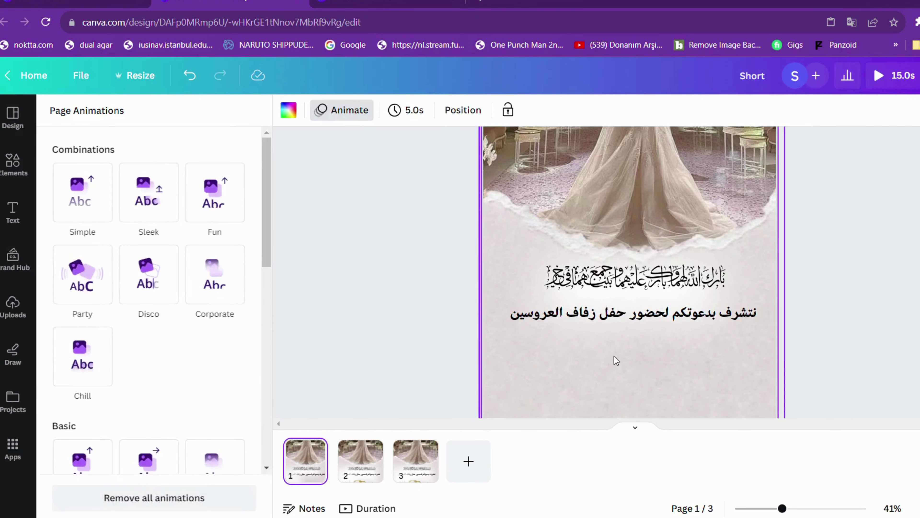
left_click(707, 329)
right_click(722, 315)
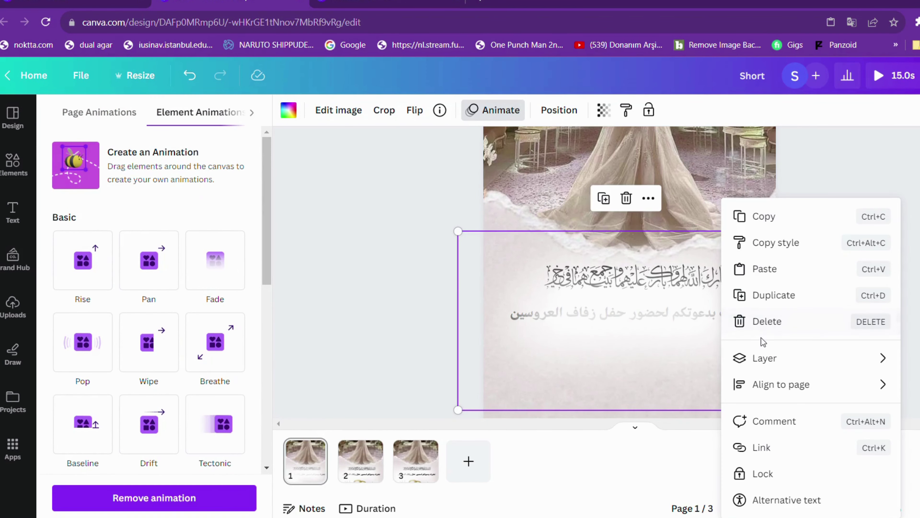
mouse_move(773, 359)
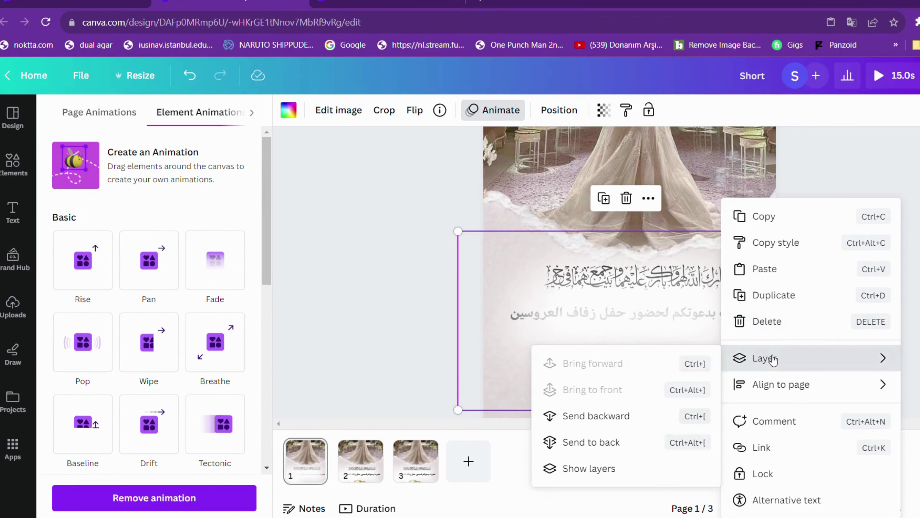
left_click(638, 420)
right_click(716, 349)
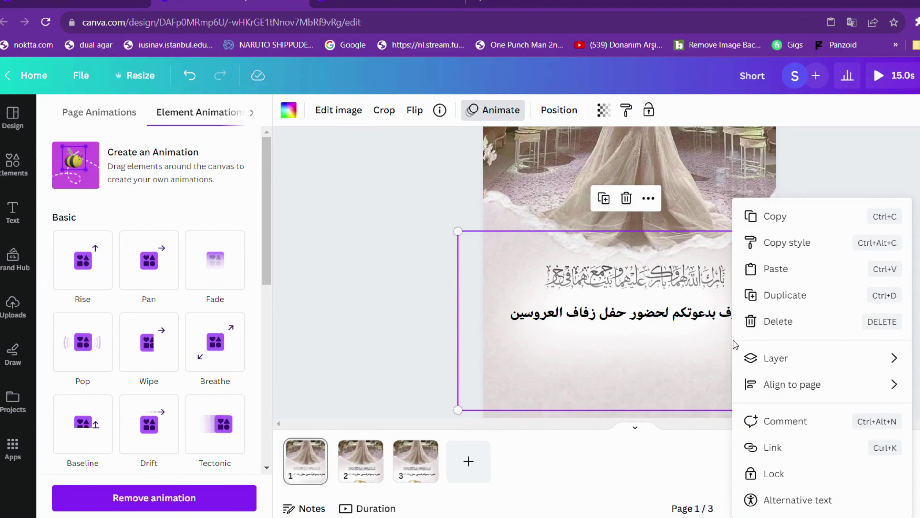
mouse_move(752, 370)
left_click(655, 415)
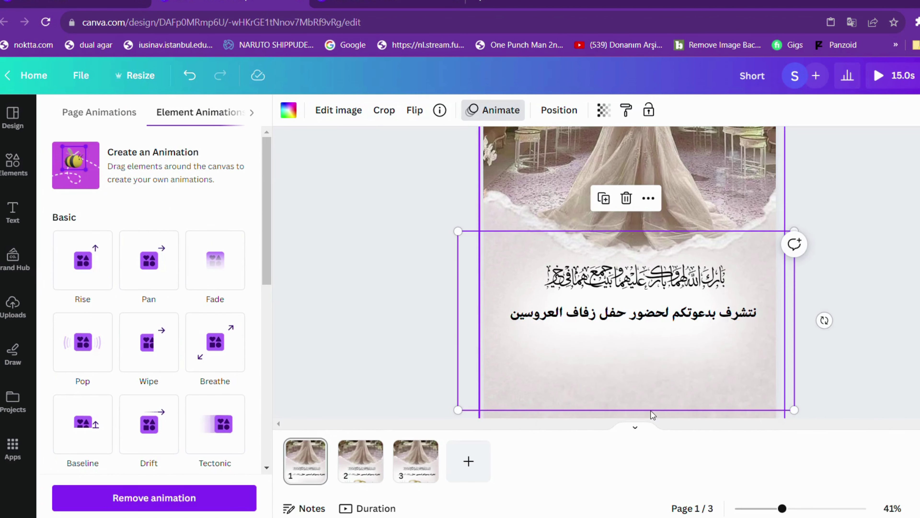
Animate the large white glow on page 1 with Fade on enter
left_click(203, 255)
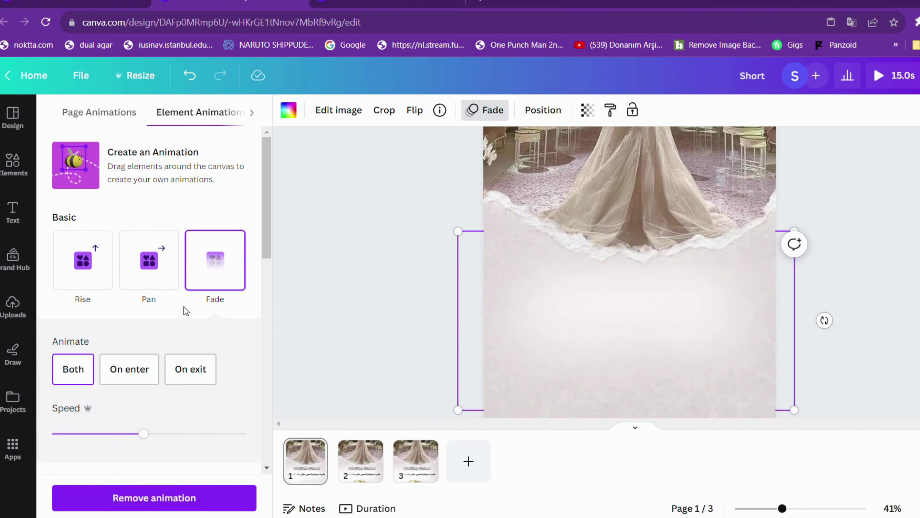
left_click(128, 369)
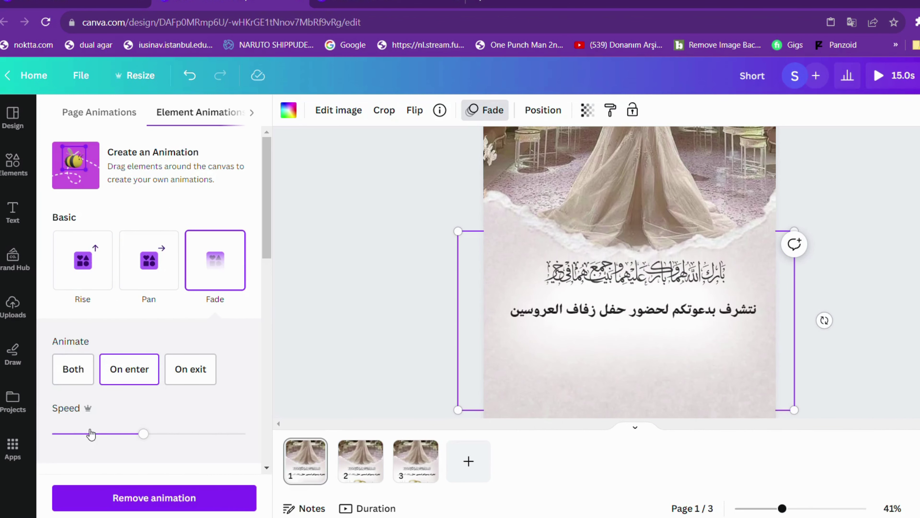
left_click(360, 460)
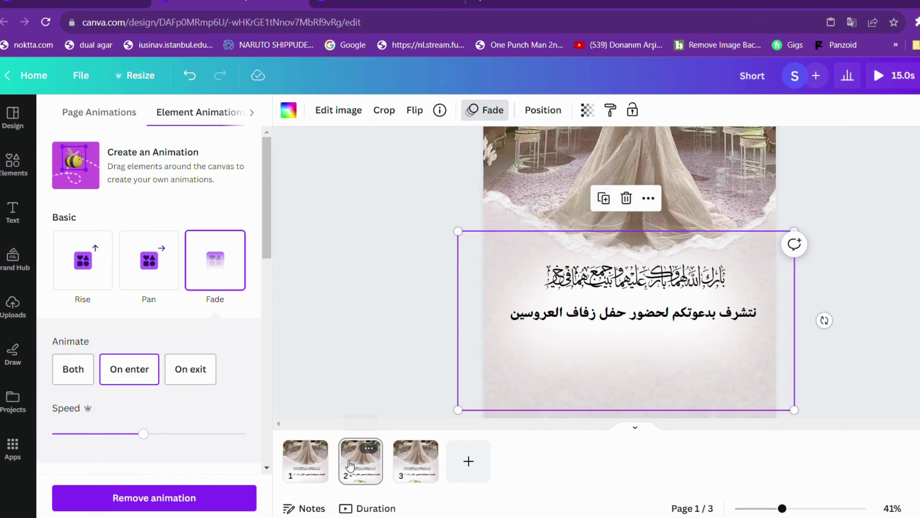
left_click(299, 459)
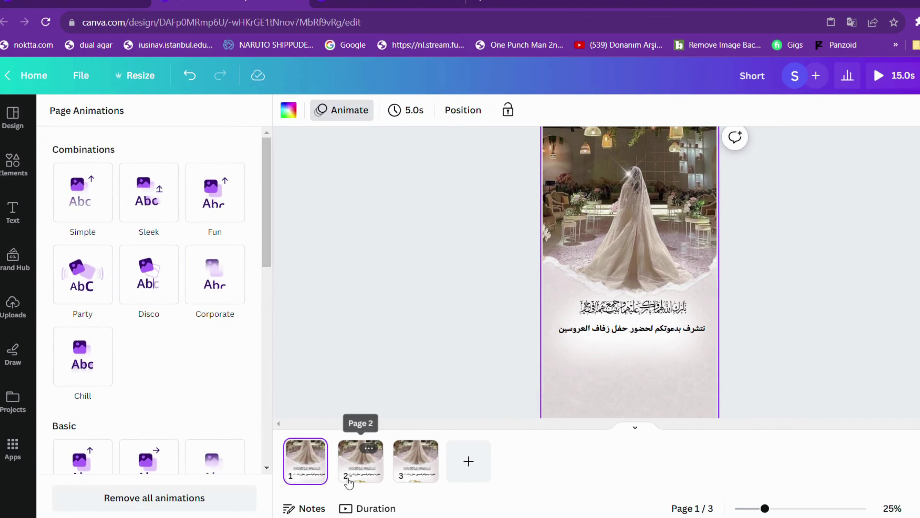
Animate the groom's name on page 2 with Pan on enter, in the leftward direction and at a slow speed
left_click(361, 460)
scroll(633, 379, "up", 3)
left_click(724, 358)
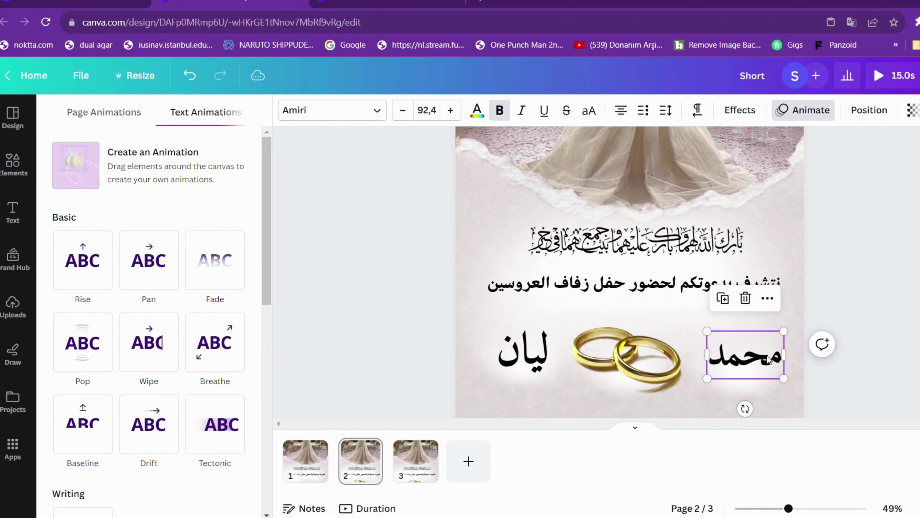
left_click(145, 290)
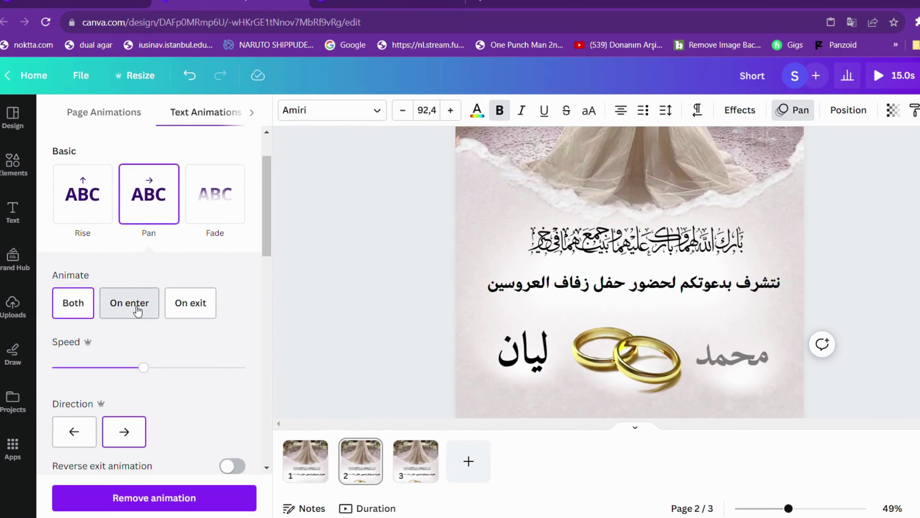
left_click(129, 302)
left_click(72, 427)
left_click(81, 368)
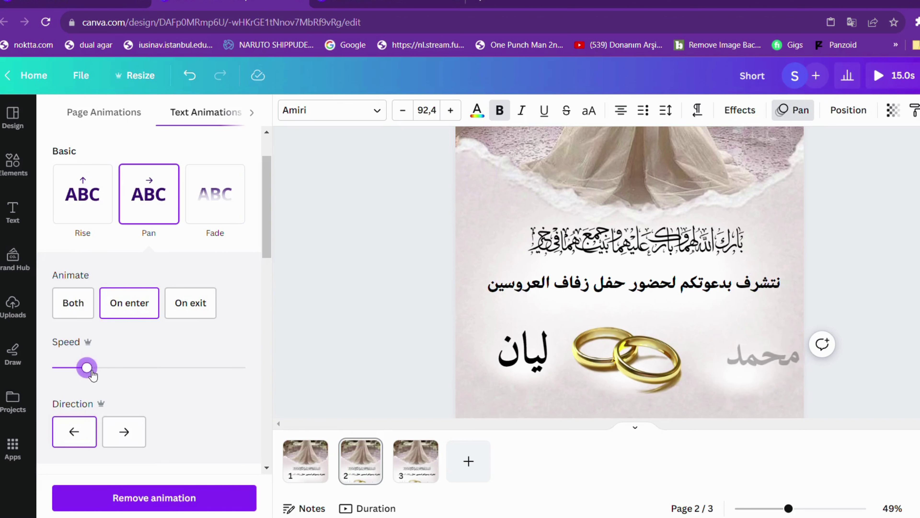
Animate the bride's name with Pan on enter, rightward and at a slow speed, and slow the groom's name slightly to match
left_click(521, 356)
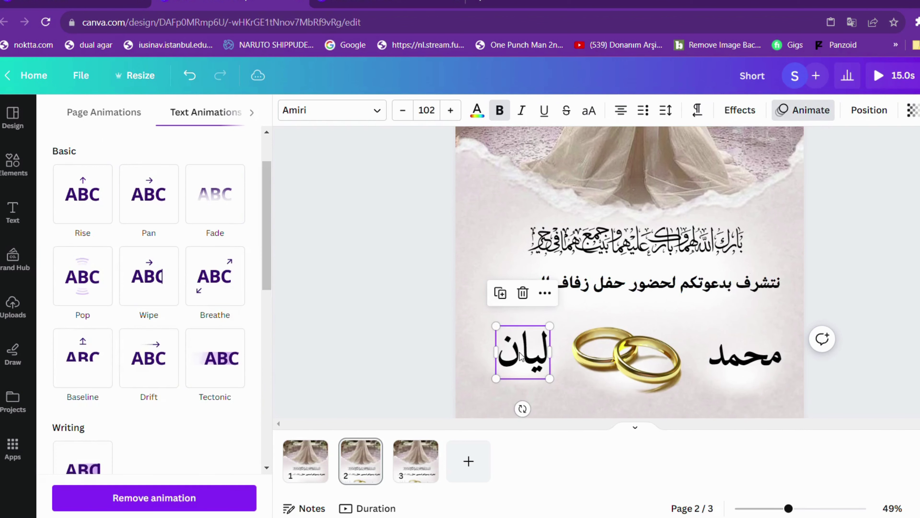
left_click(147, 221)
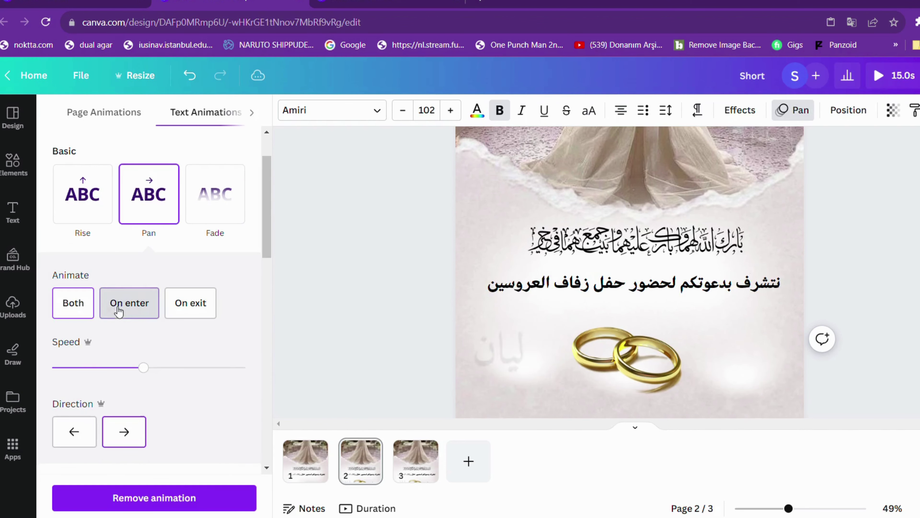
left_click(125, 303)
left_click(82, 368)
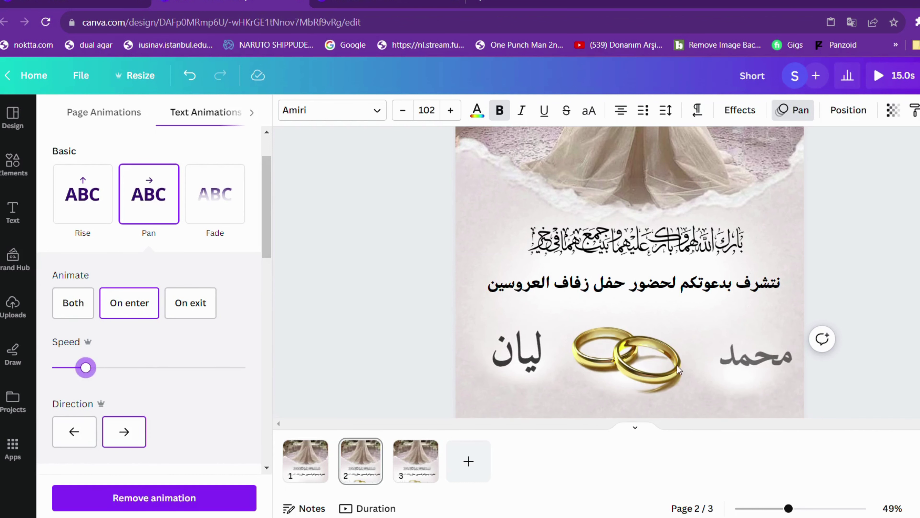
left_click(739, 364)
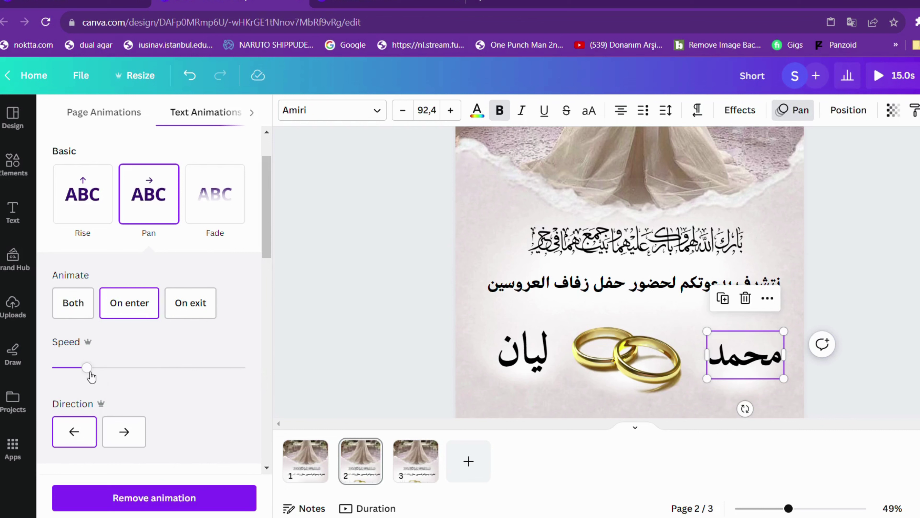
left_click_drag(89, 374, 88, 374)
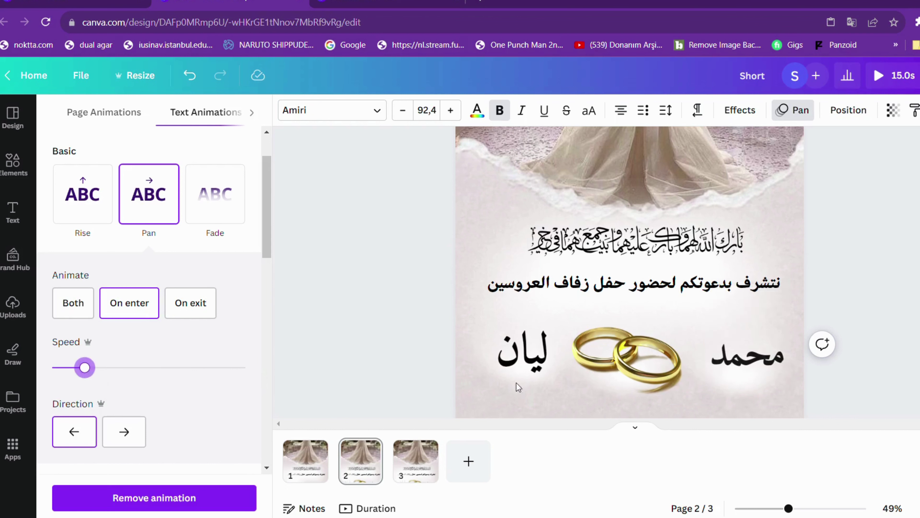
Animate the white glow behind the bride's name with Fade on enter at a slow speed
left_click(488, 361)
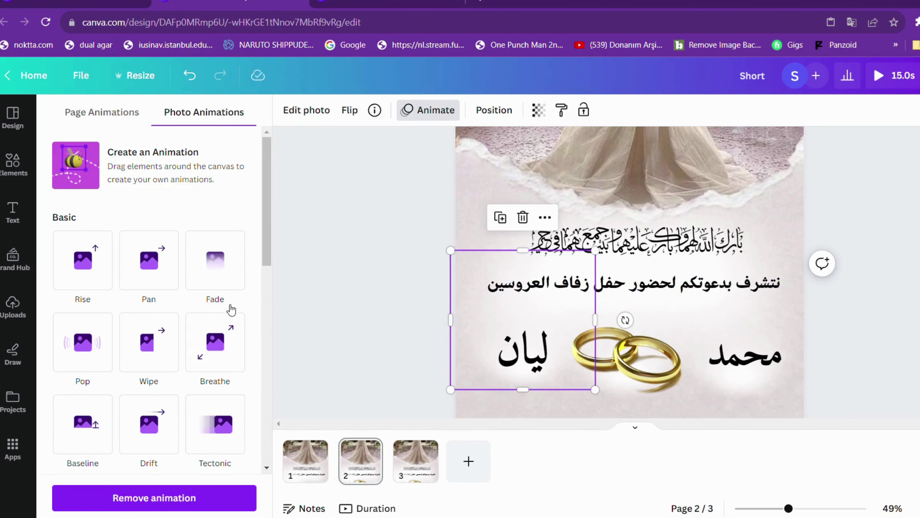
left_click(217, 284)
left_click(128, 369)
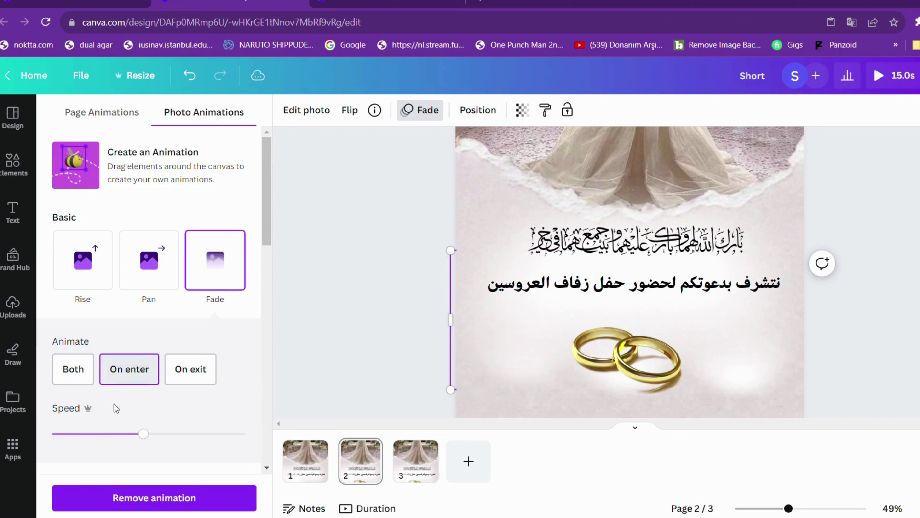
left_click(91, 433)
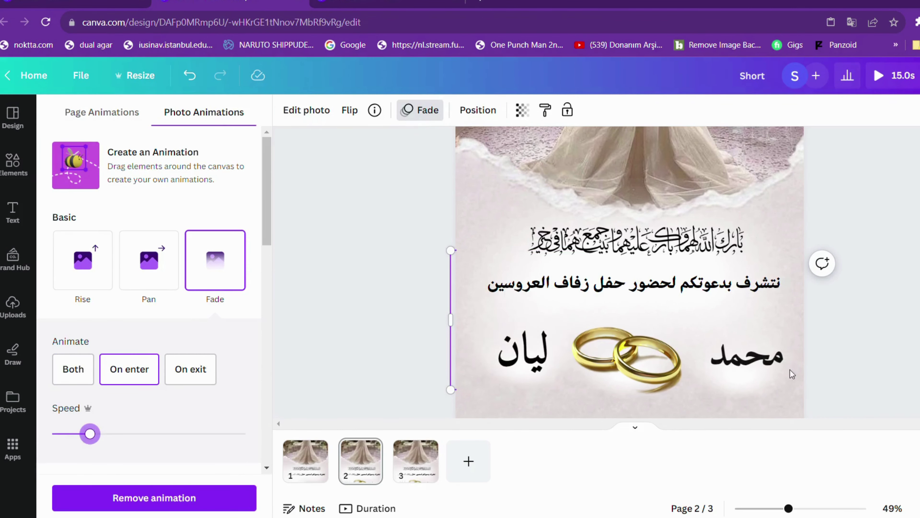
Animate the white glow behind the groom's name with Fade on enter at a slow speed
left_click(772, 386)
left_click(766, 391)
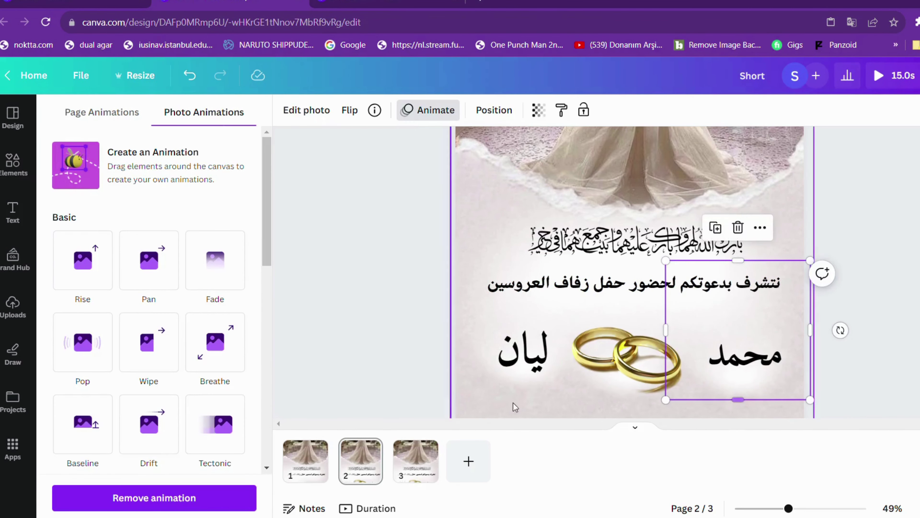
left_click(212, 263)
left_click(129, 369)
left_click(90, 434)
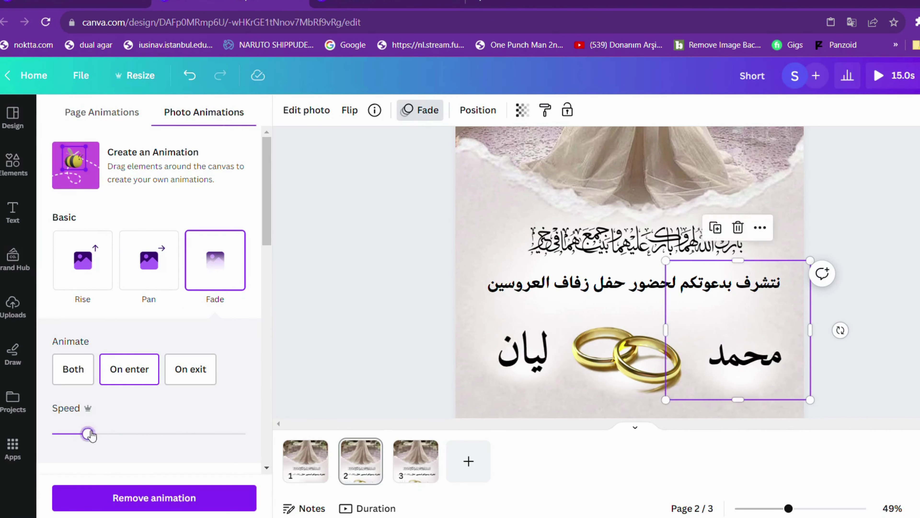
key("Escape")
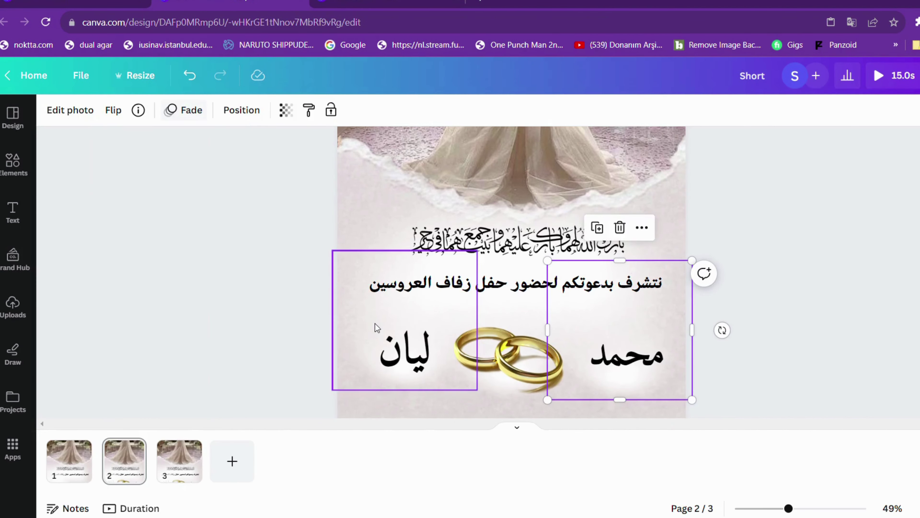
Animate the gold rings on page 2 with Breathe, scaling out
left_click(496, 374)
left_click(201, 115)
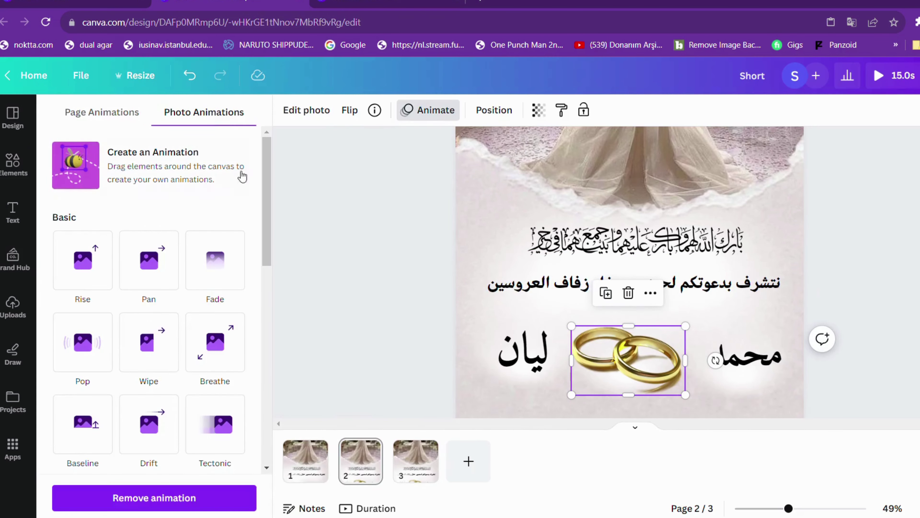
left_click(215, 346)
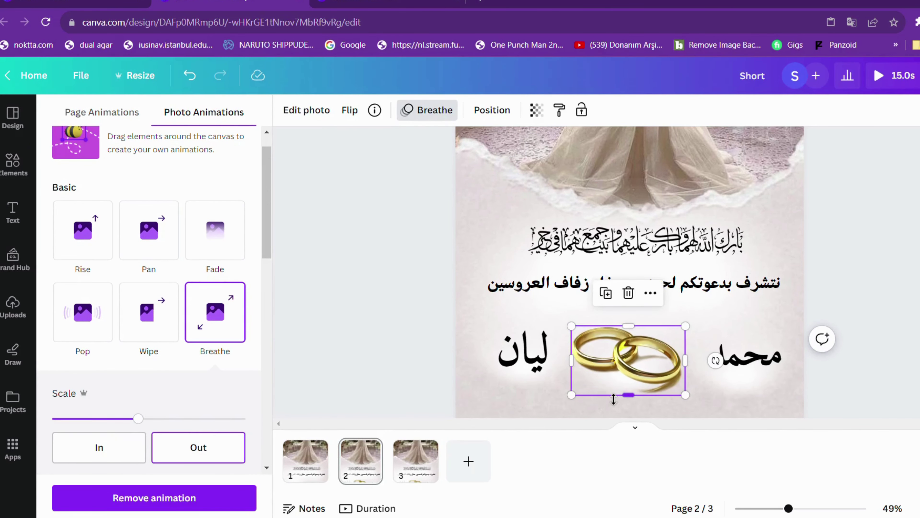
Animate the white glow behind the gold rings with Fade on enter at a slow speed
key("ctrl+z")
left_click(215, 230)
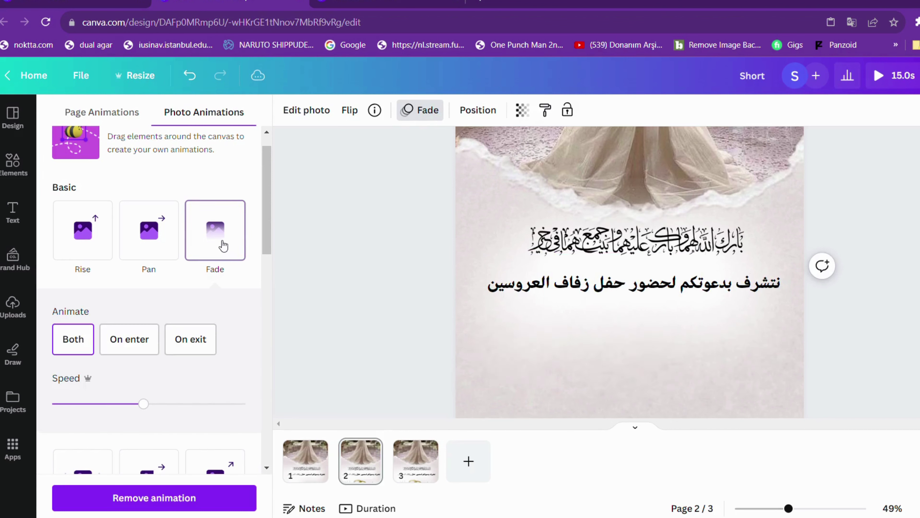
left_click(122, 336)
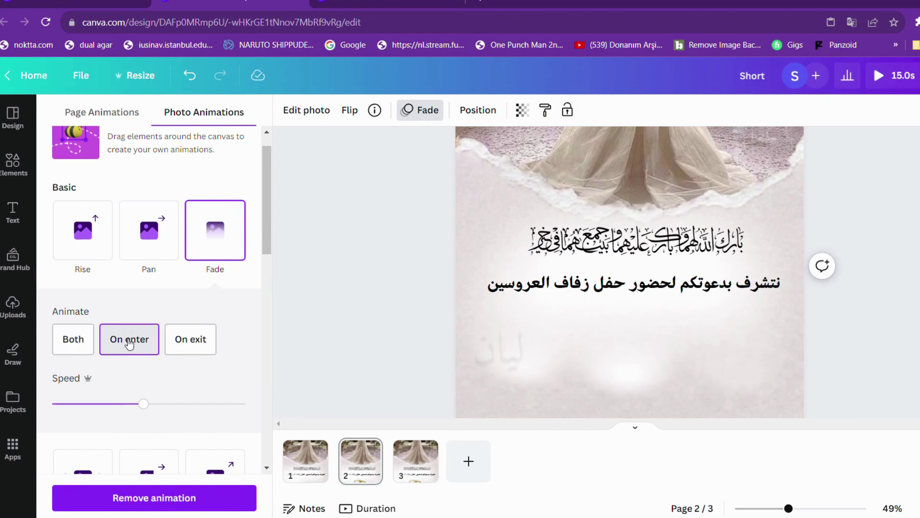
left_click_drag(143, 404, 92, 405)
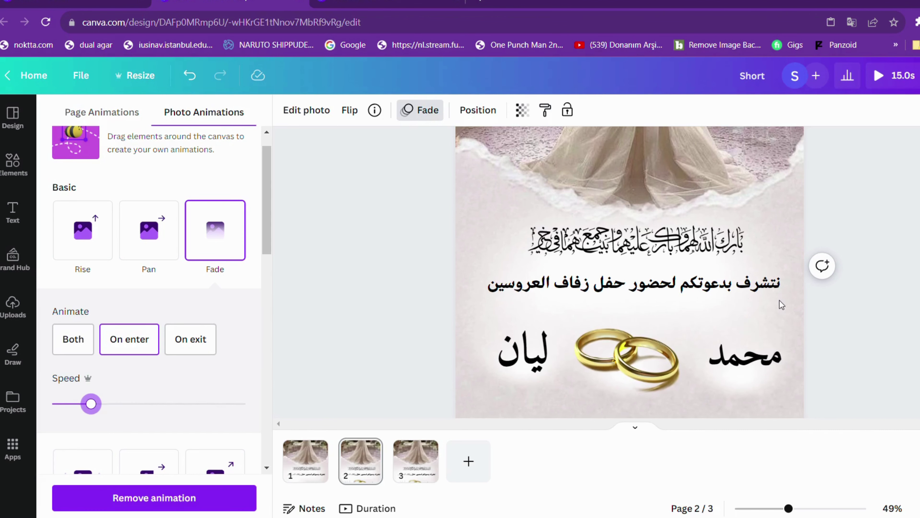
left_click(857, 307)
scroll(780, 277, "down", 4)
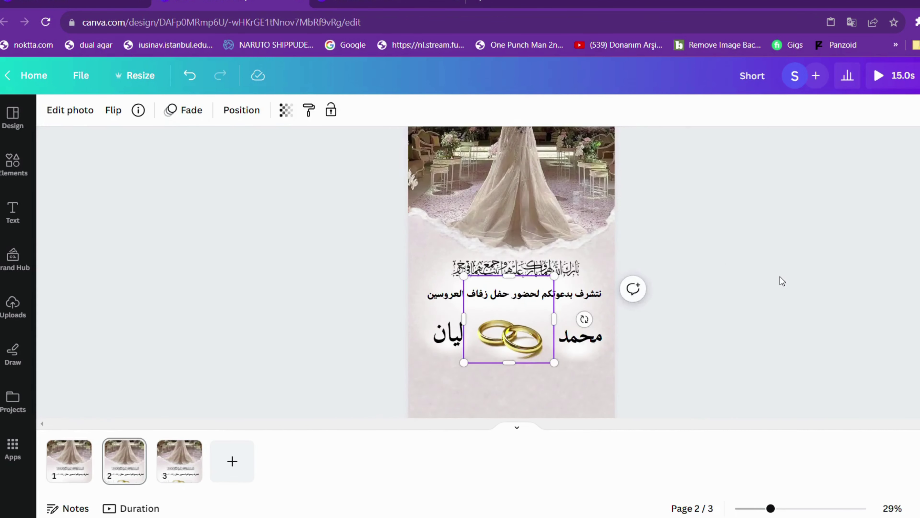
left_click(704, 263)
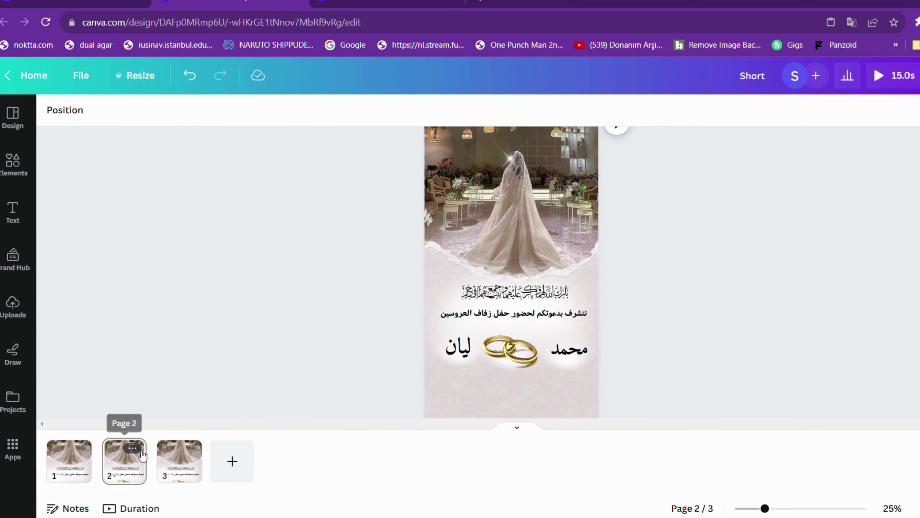
Animate the location pin icon on page 3 with Baseline on enter, in the upward direction and at a slow speed
left_click(173, 466)
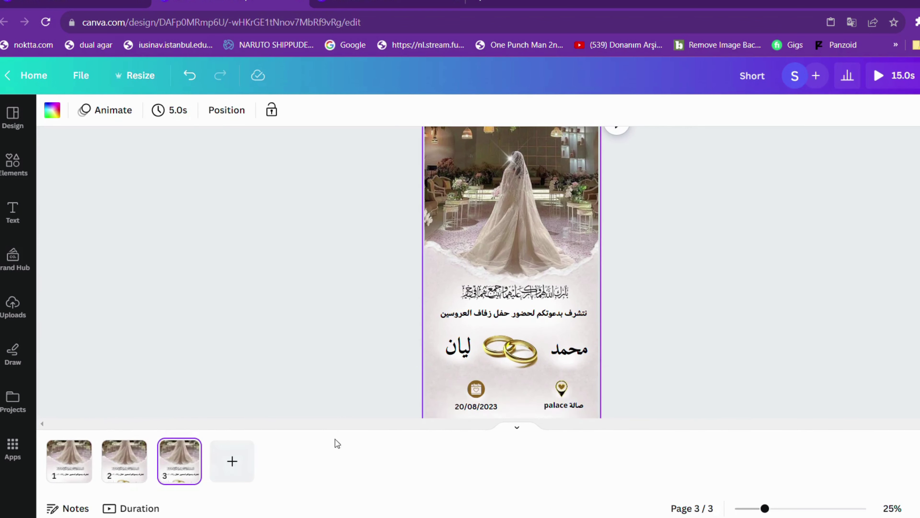
scroll(601, 314, "up", 3)
scroll(601, 313, "down", 3)
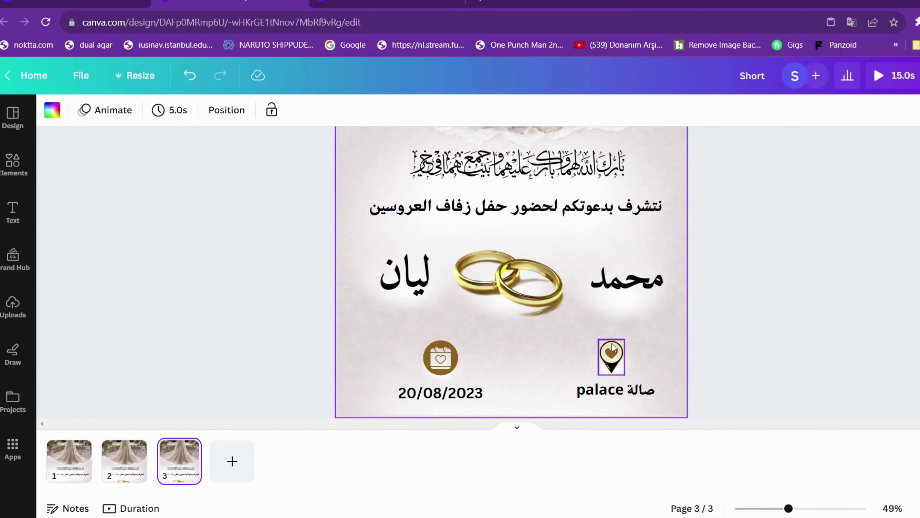
left_click(612, 358)
left_click(298, 109)
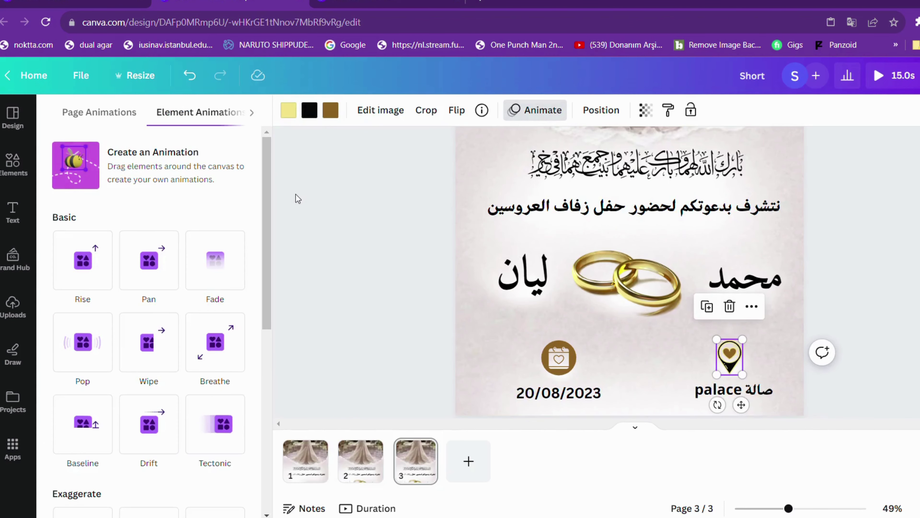
scroll(144, 328, "down", 5)
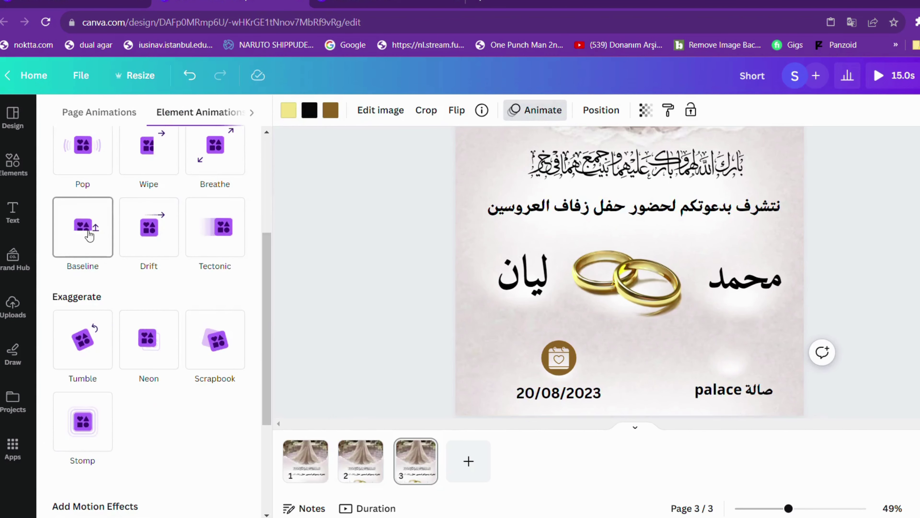
left_click(86, 217)
left_click(90, 385)
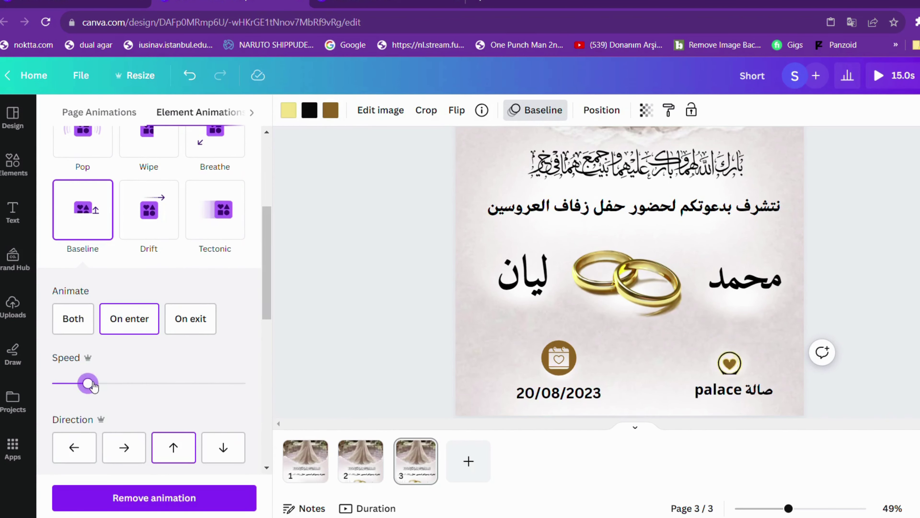
Animate the calendar icon on page 3 with Baseline on enter, in the upward direction and at a slow speed
left_click(559, 357)
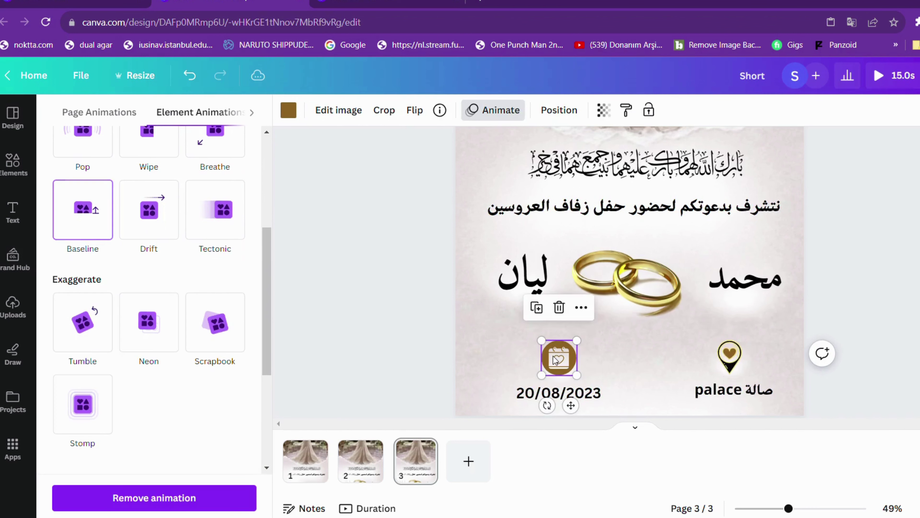
left_click(90, 215)
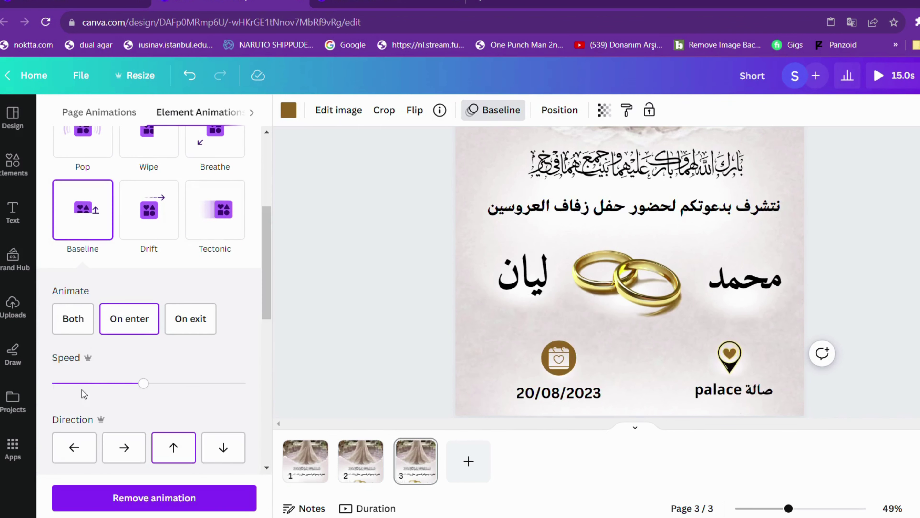
left_click(87, 383)
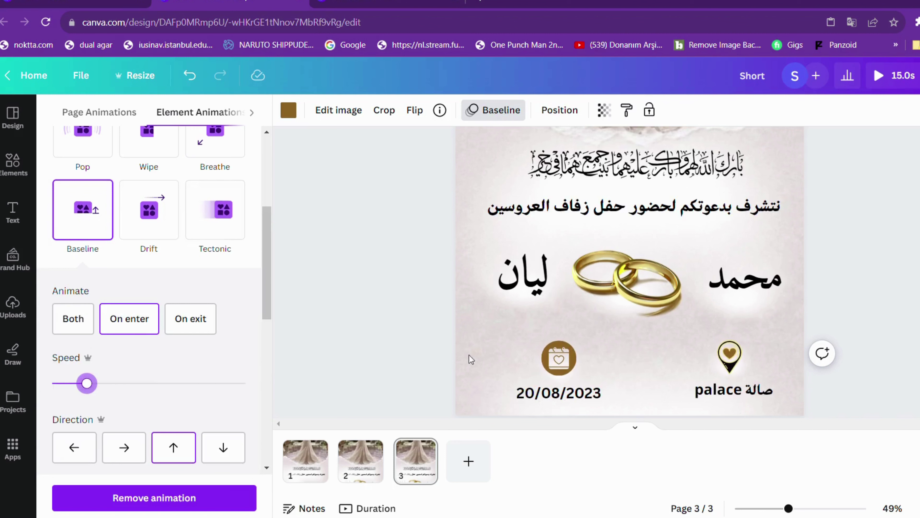
Animate the white glow behind the location pin with Fade on enter
left_click(742, 377)
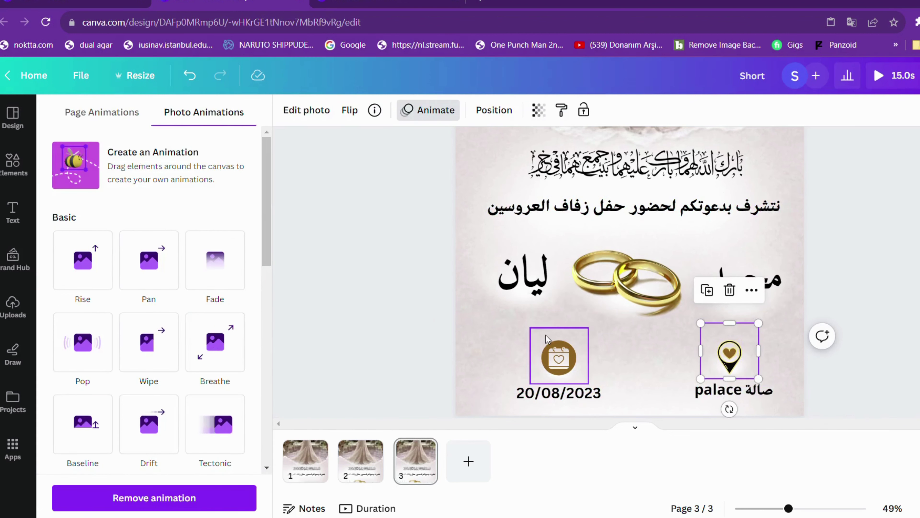
left_click(237, 280)
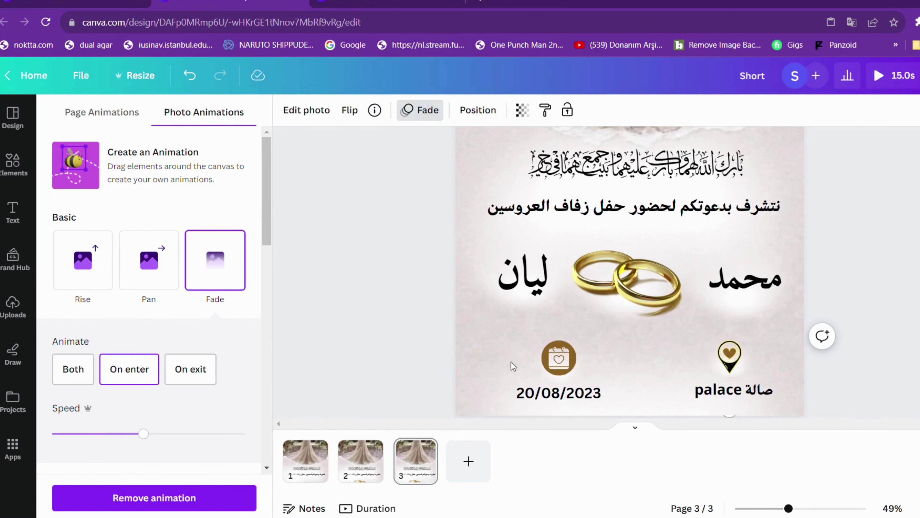
Animate the white glow behind the calendar icon on page 3 with Fade on enter at a slow speed
left_click(583, 357)
left_click(605, 363)
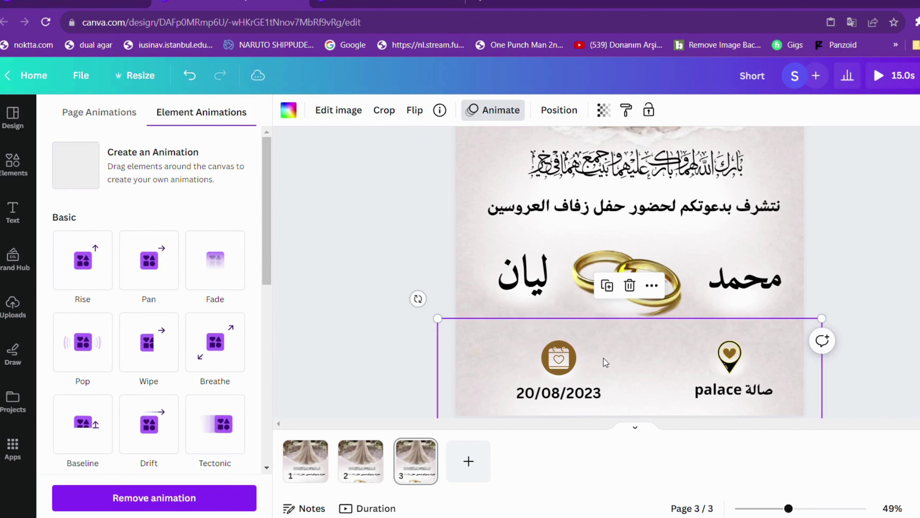
left_click(587, 356)
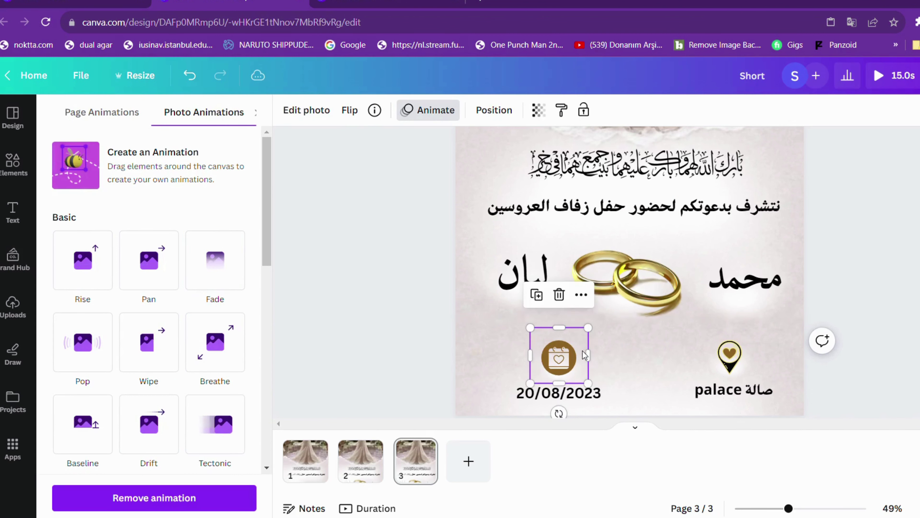
left_click(220, 274)
left_click(90, 434)
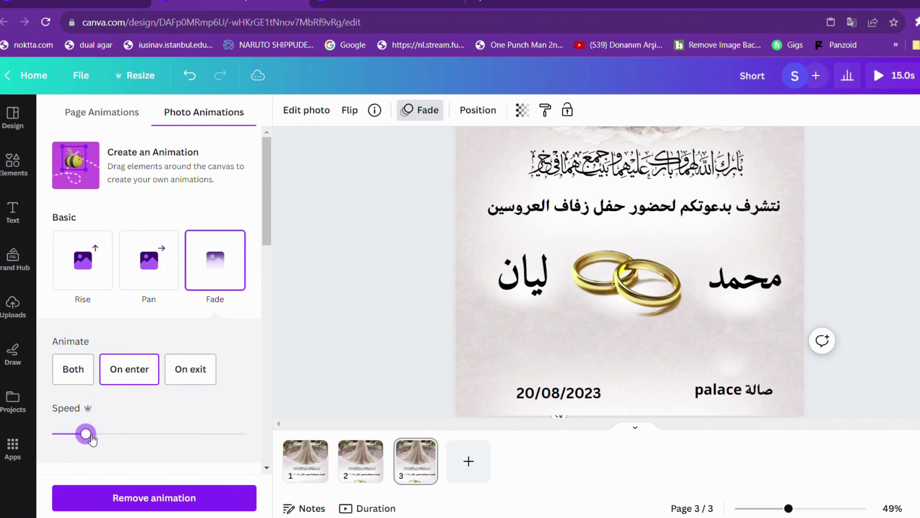
Animate the date text 20/08/2023 with Baseline on enter, in the upward direction and at a slow speed
left_click(587, 396)
scroll(160, 376, "down", 3)
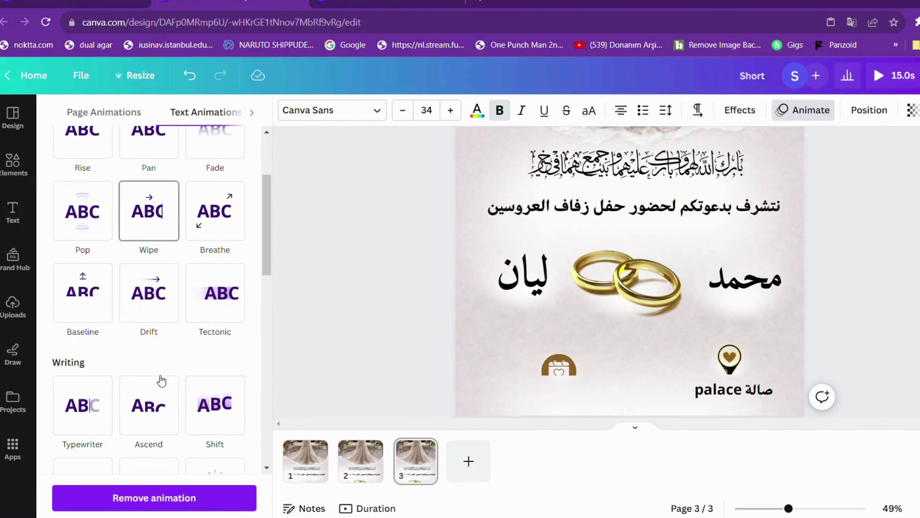
left_click(101, 309)
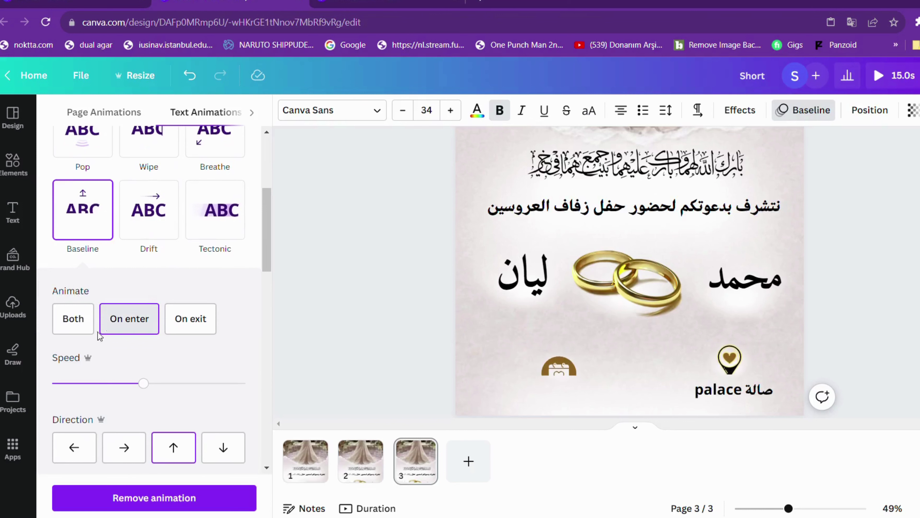
left_click(88, 386)
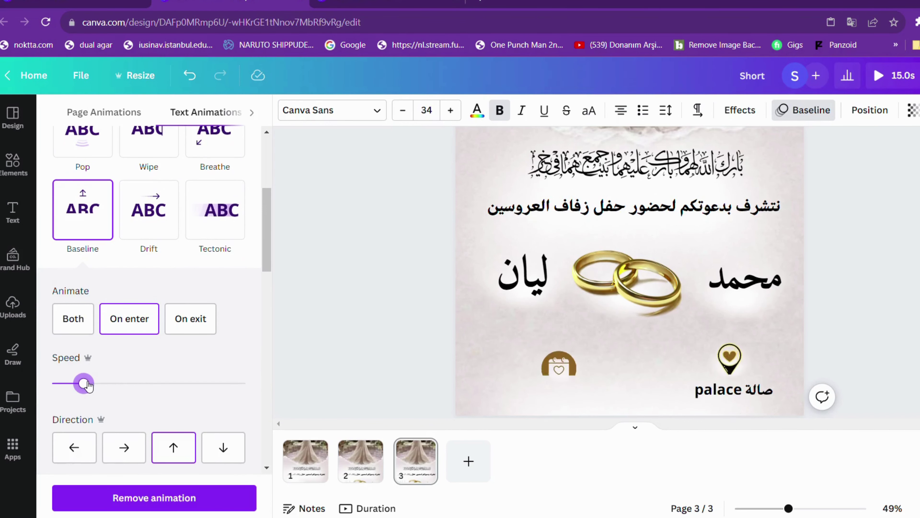
Animate the venue text "صالة palace" with Baseline on enter, in the upward direction and at a slow speed
left_click(765, 399)
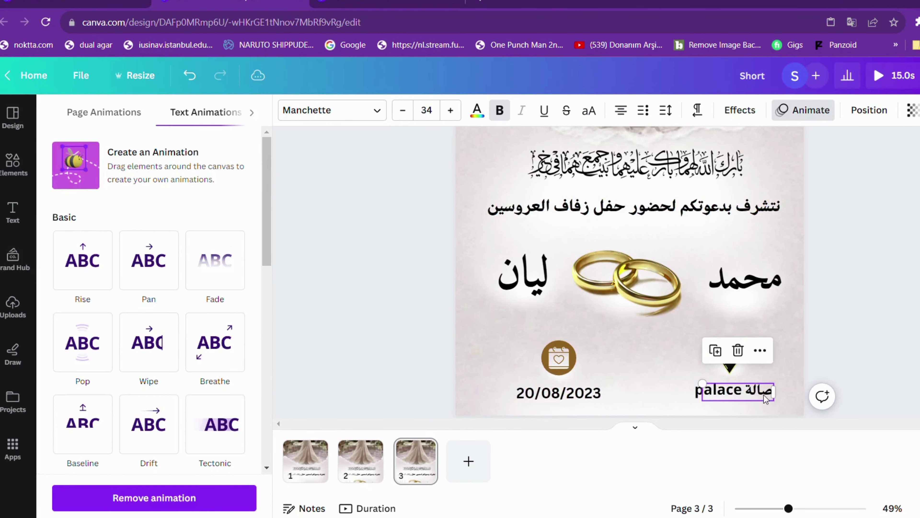
left_click(83, 423)
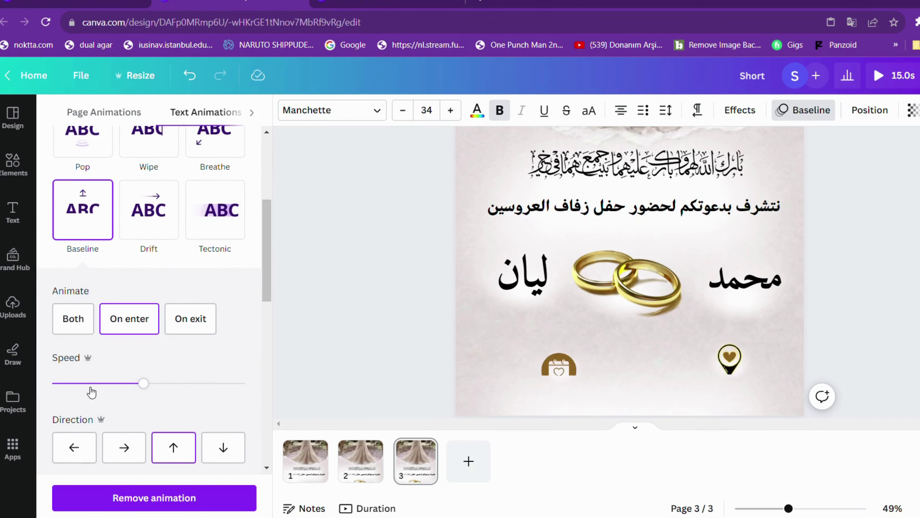
left_click(89, 384)
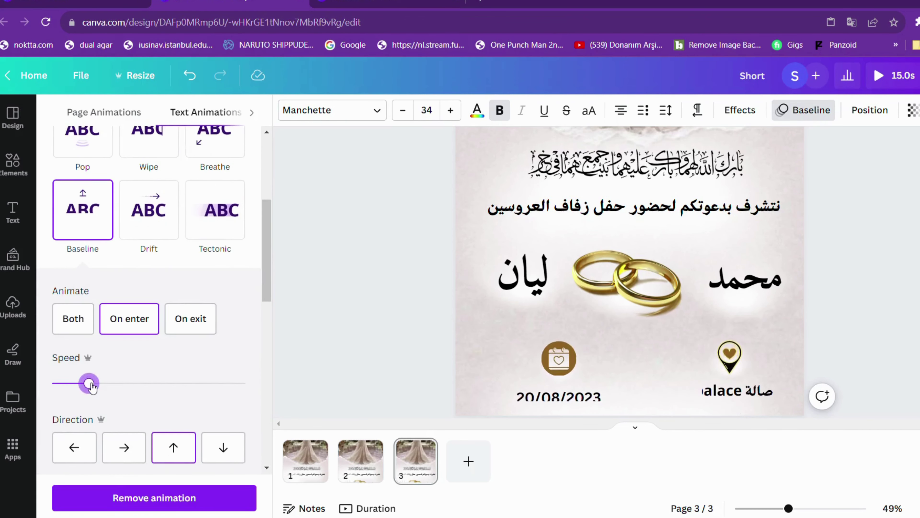
Animate the large background element behind the date and venue details with Fade on enter and deselect it
left_click(609, 397)
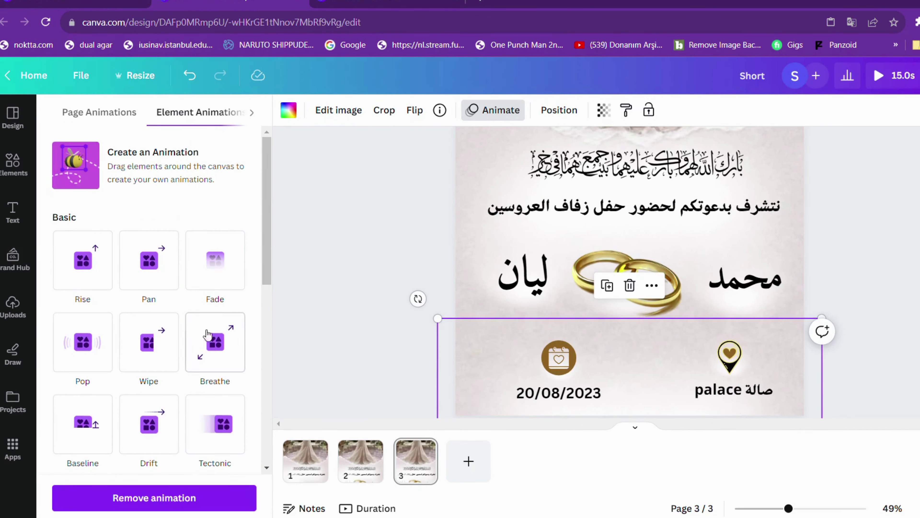
left_click(238, 282)
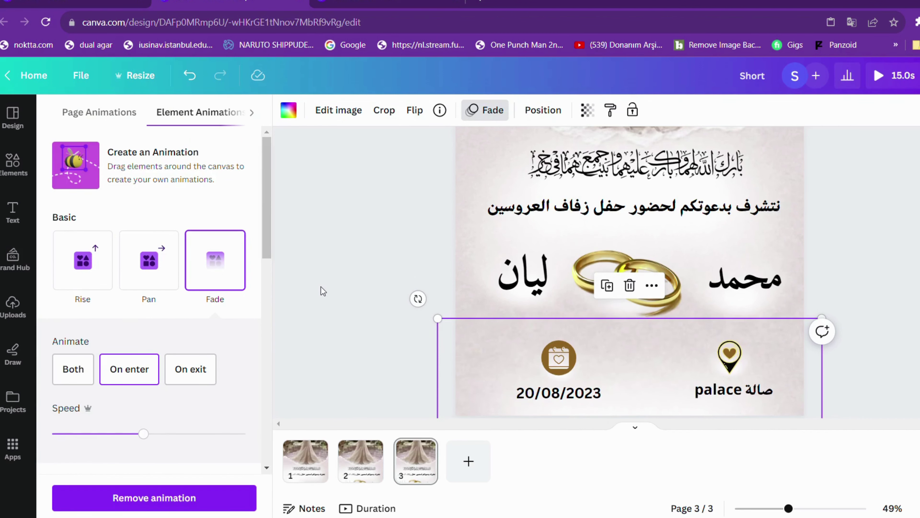
key("Escape")
left_click(812, 249)
key("ctrl+alt+0")
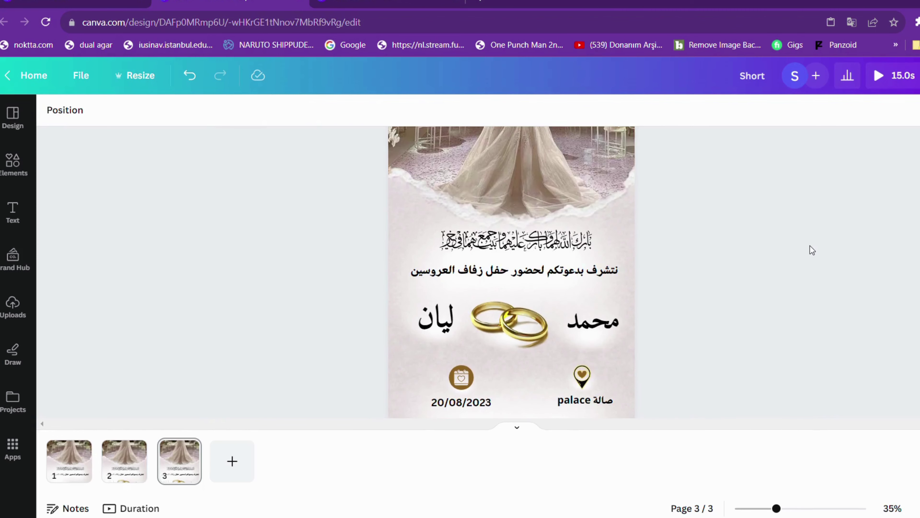
Look through pages 1, 2 and 3 in turn to check what each one adds to the invitation
left_click(120, 464)
left_click(64, 470)
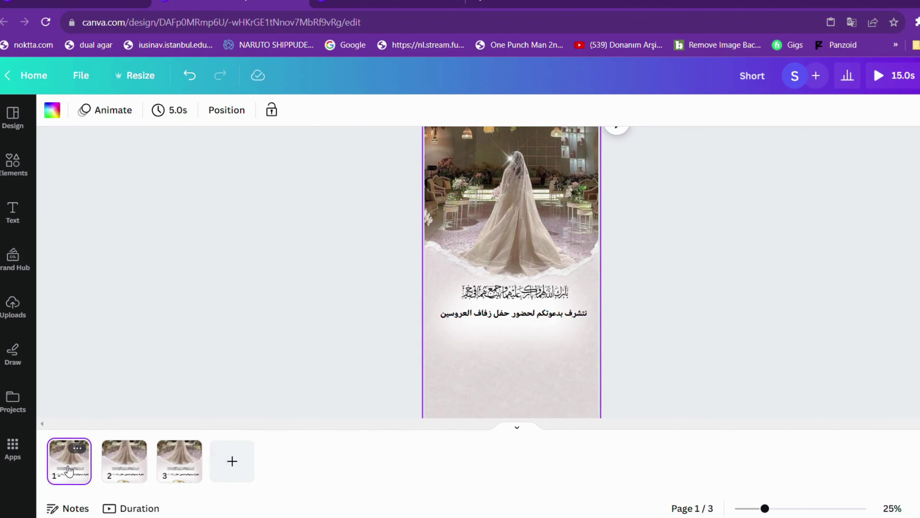
left_click(123, 470)
left_click(183, 470)
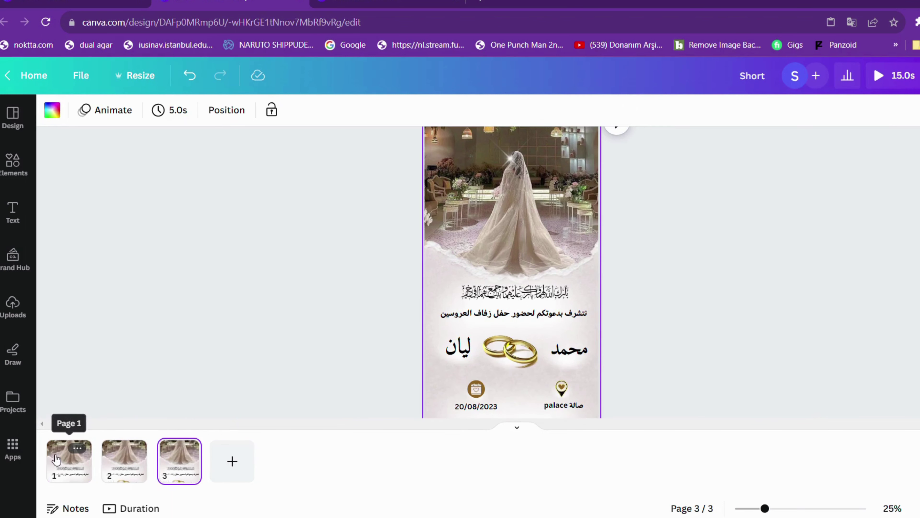
left_click(68, 459)
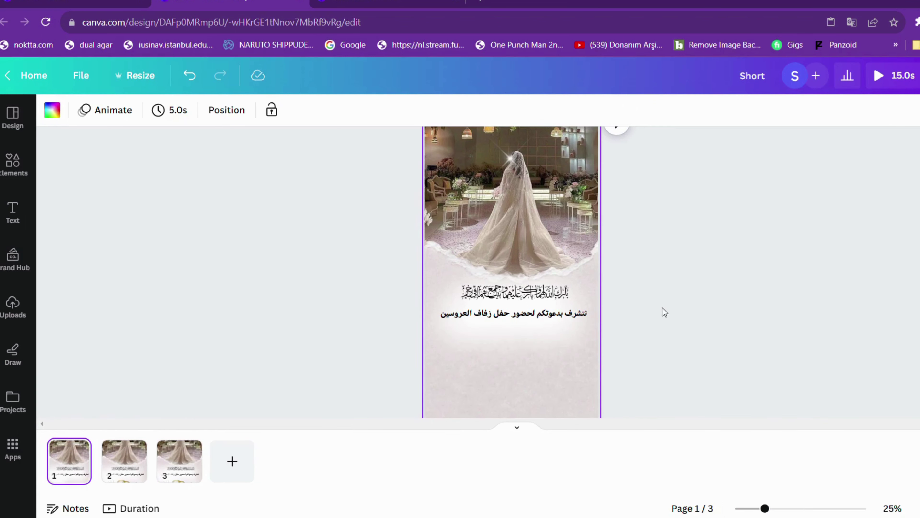
scroll(657, 322, "down", 1)
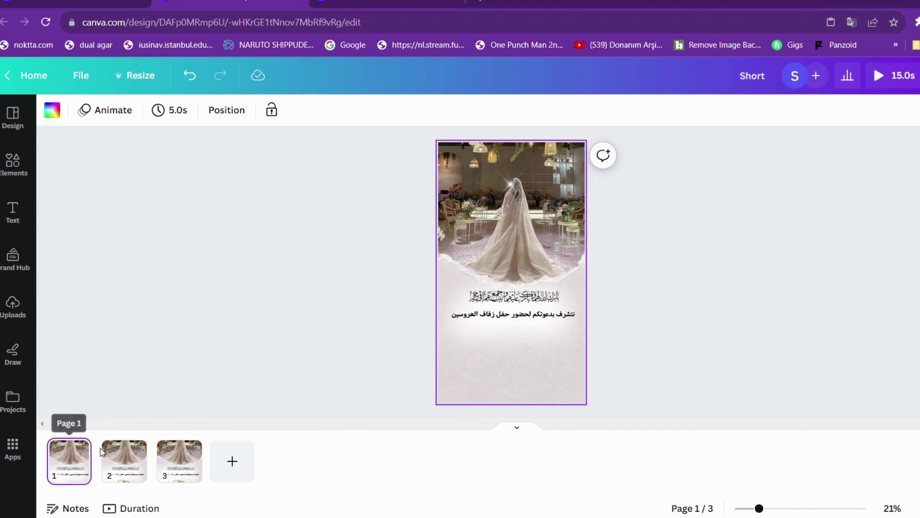
left_click(126, 455)
left_click(179, 463)
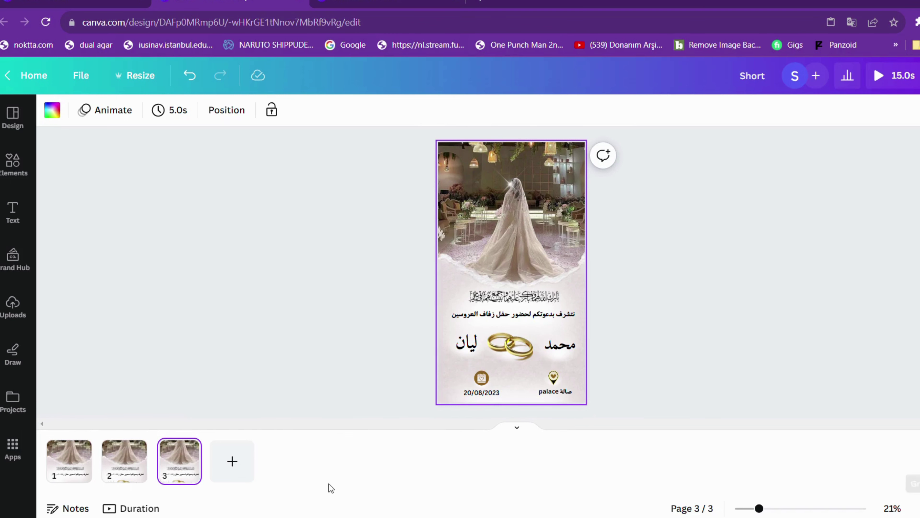
left_click(72, 449)
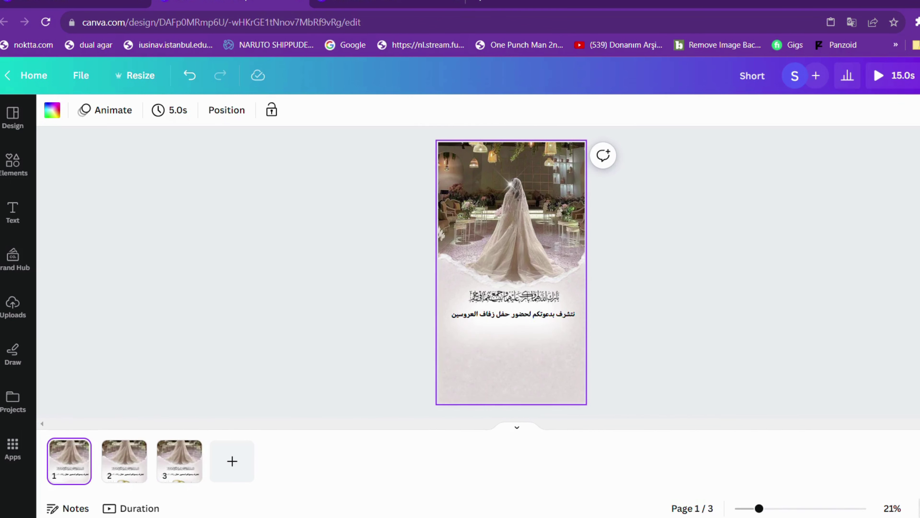
Show all pages in grid view and compare the content of the three invitation pages
left_click(915, 508)
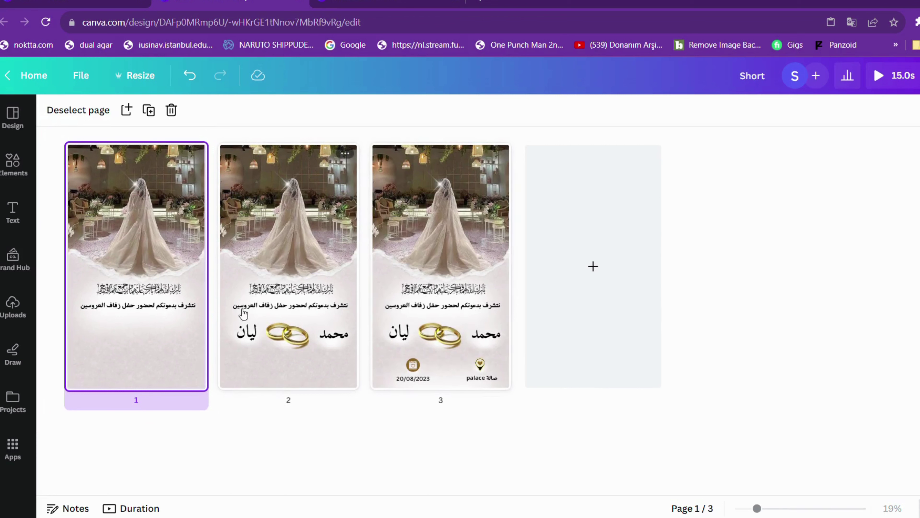
left_click(275, 303)
left_click(465, 309)
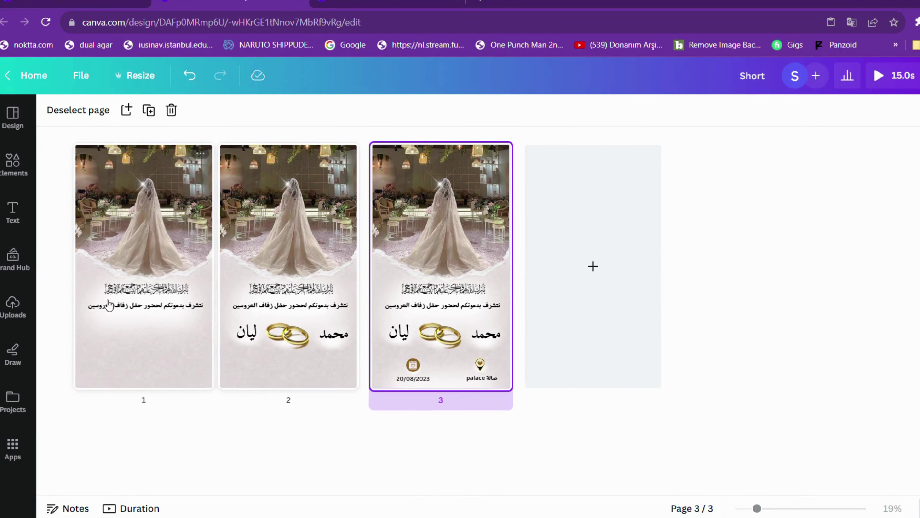
left_click(163, 321)
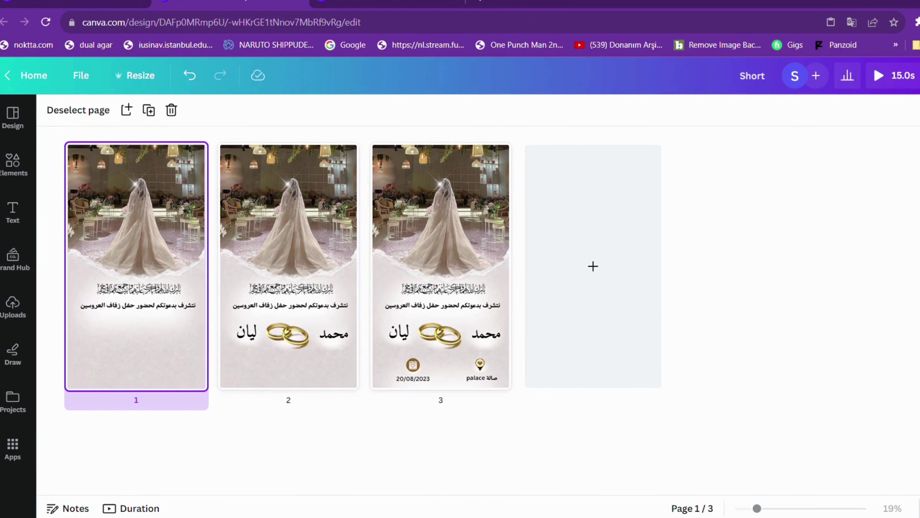
Preview the invitation full screen, going back to page 1 and forward to page 2 to check the entrance animations
left_click(915, 507)
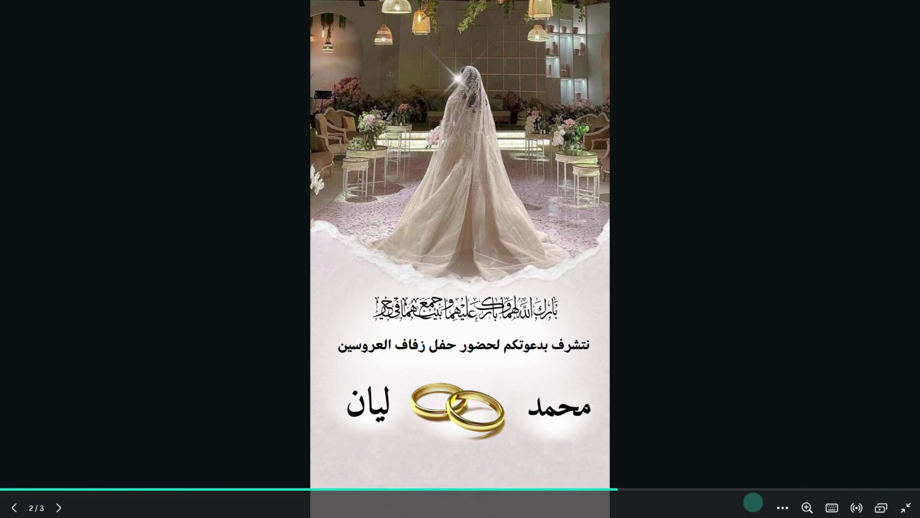
left_click(15, 508)
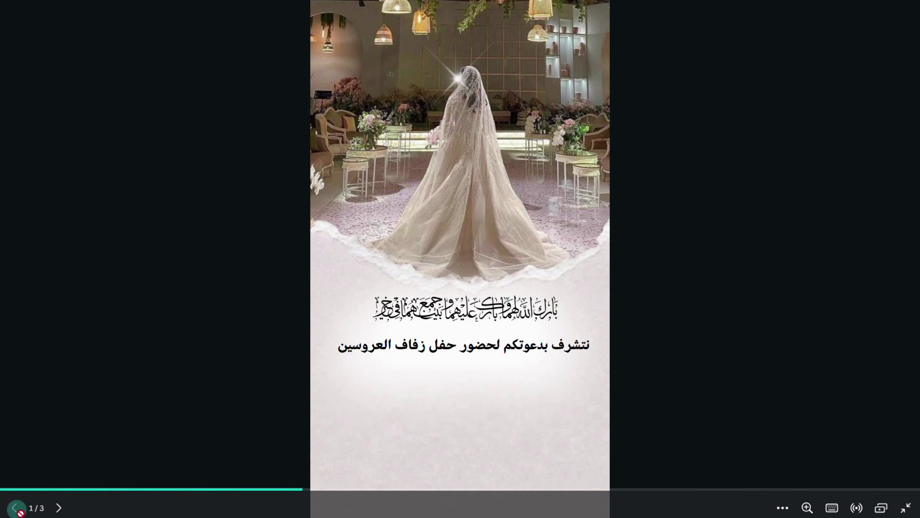
left_click(59, 509)
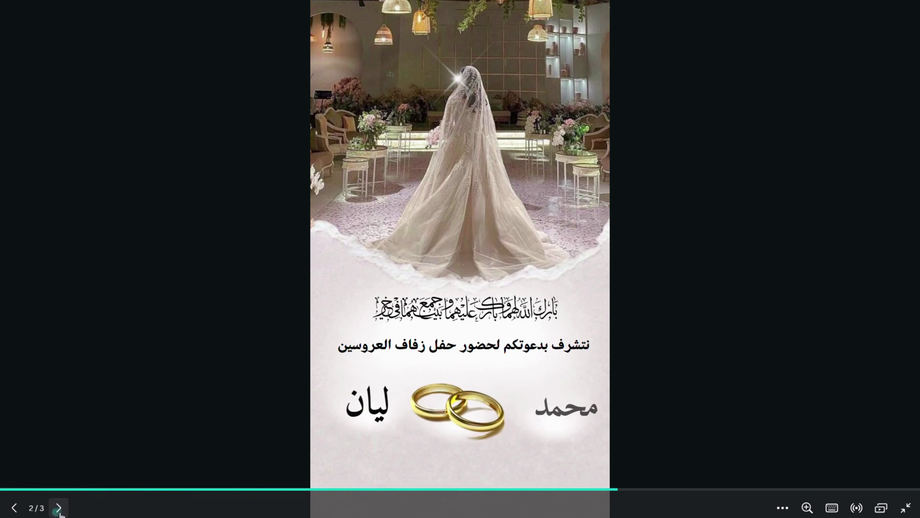